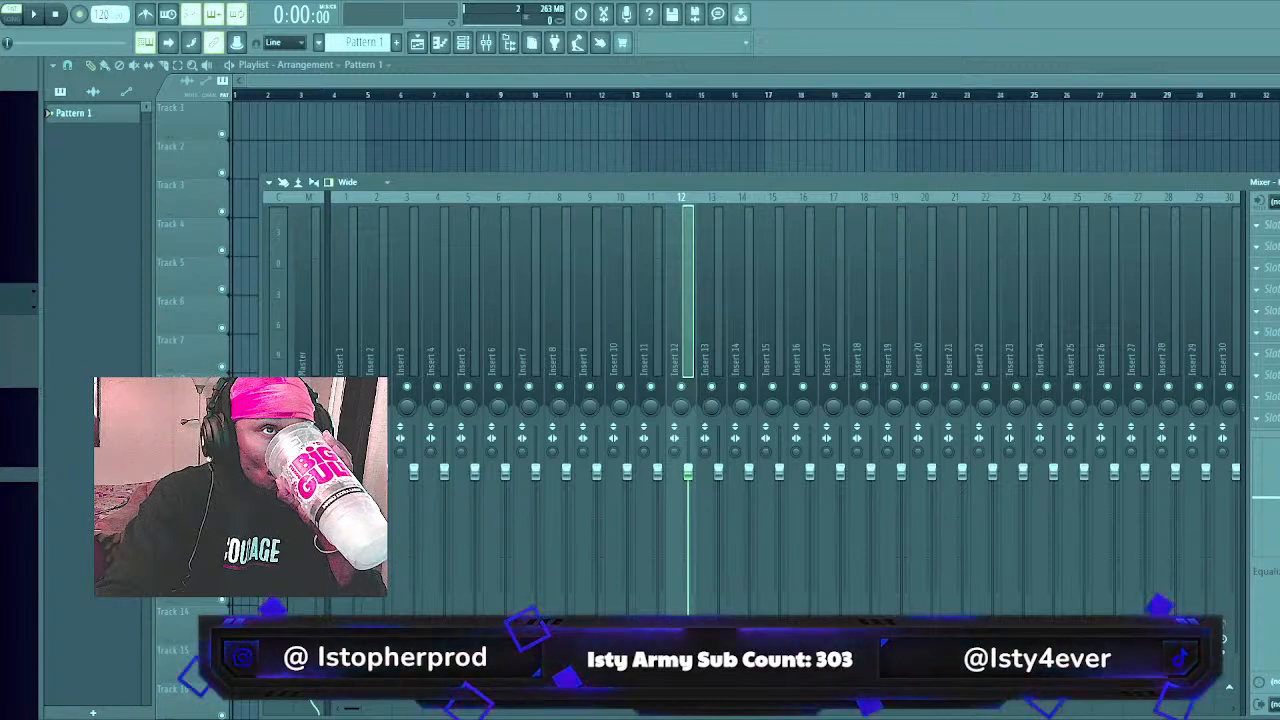
Open the channel rack and reposition it over the mixer's first insert tracks
left_click_drag(101, 14, 98, 27)
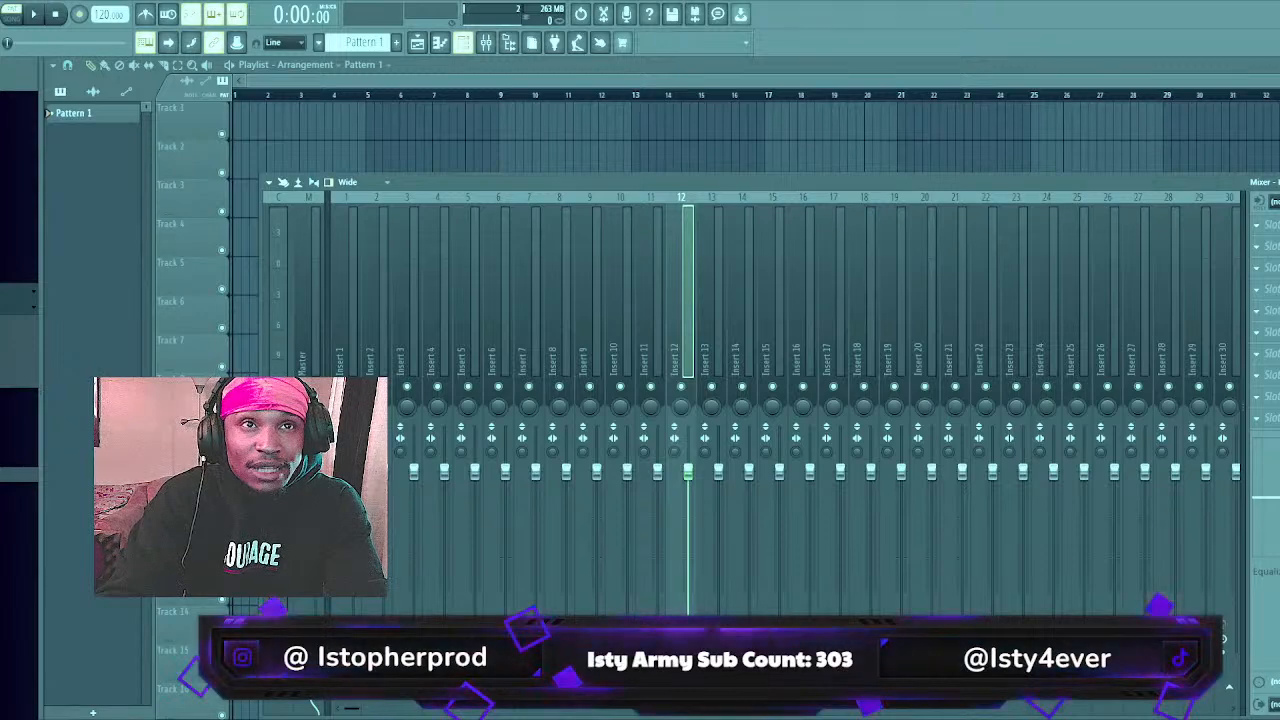
left_click(463, 42)
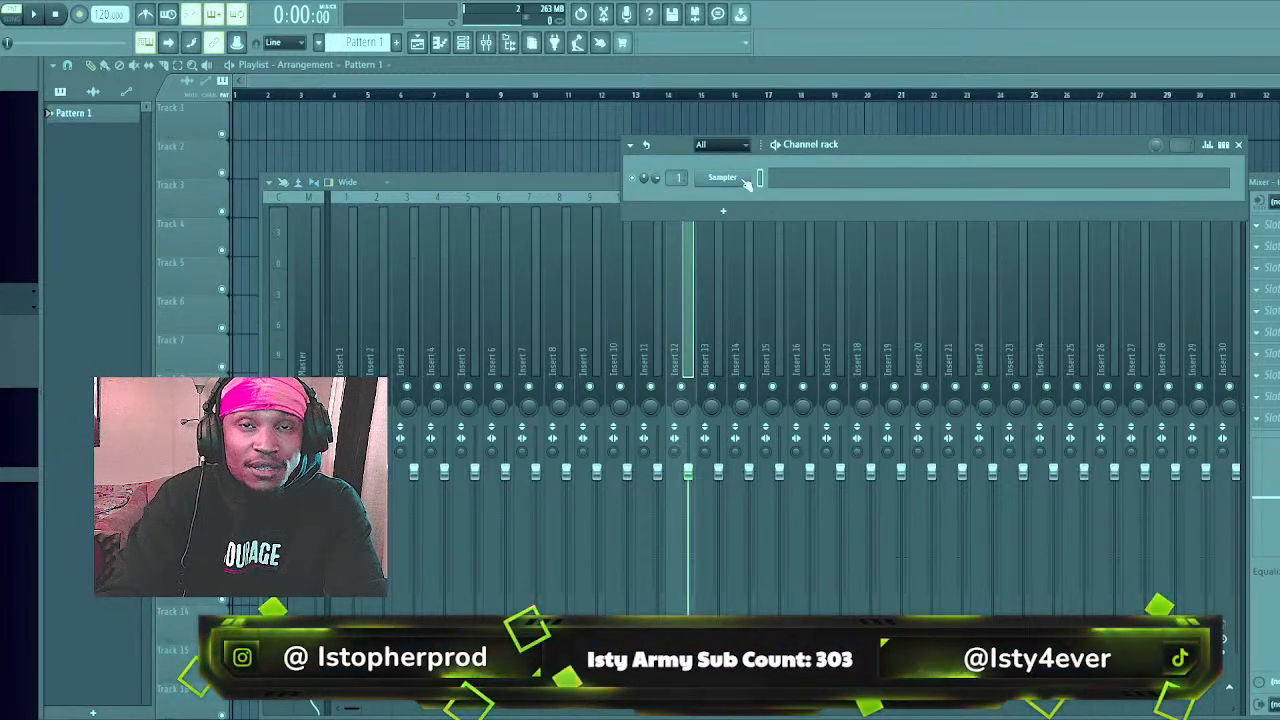
left_click_drag(823, 152, 465, 192)
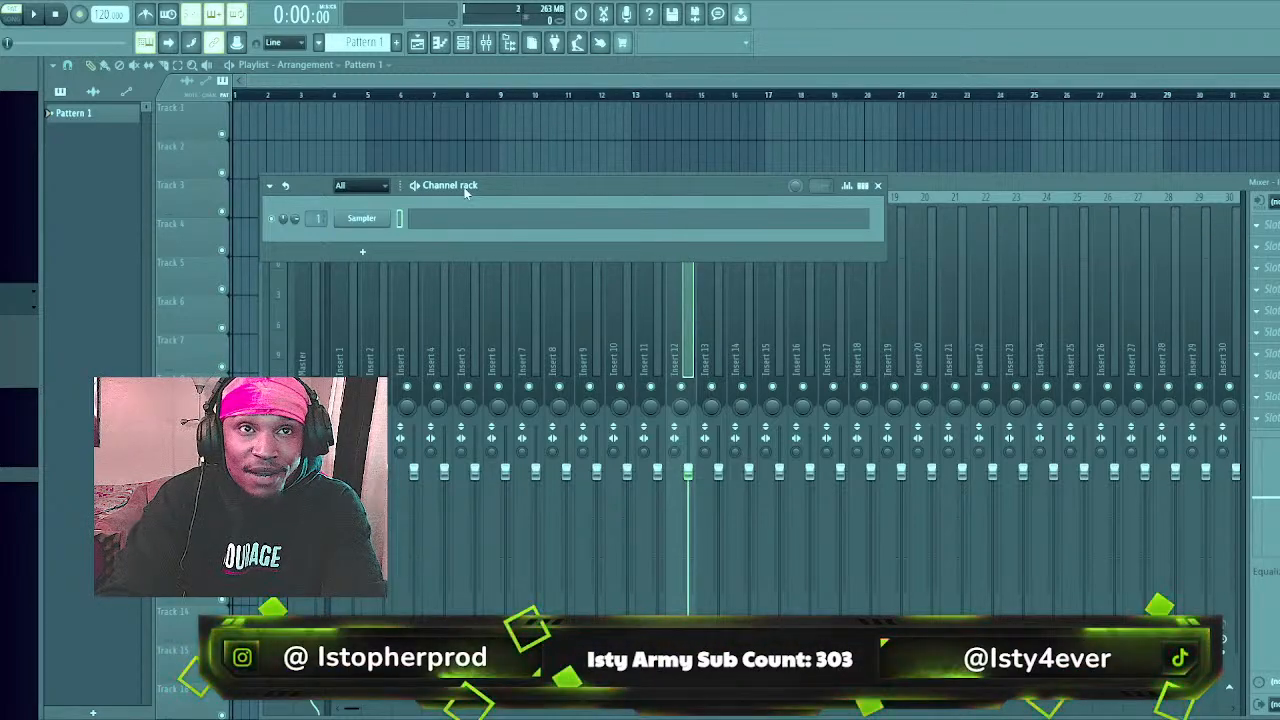
left_click_drag(465, 190, 467, 189)
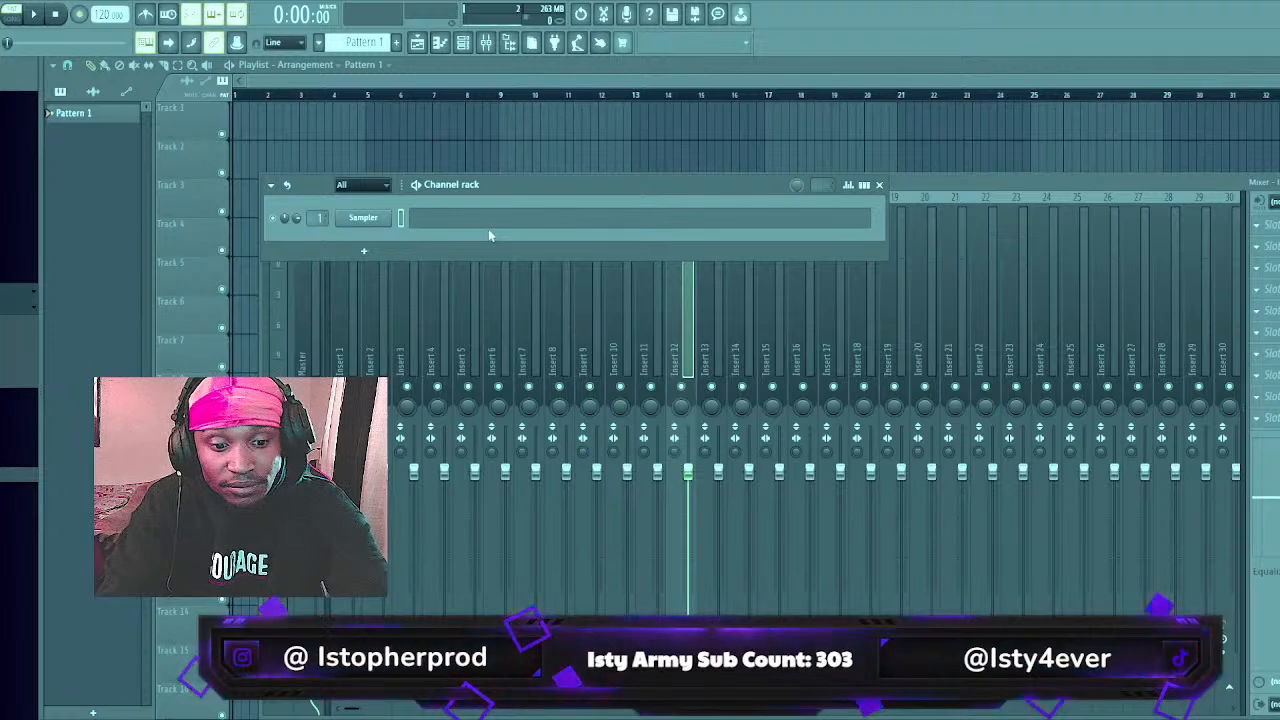
Set up an F#min channel and a Trilian instrument channel in the channel rack, and close the Trilian window
key("Return")
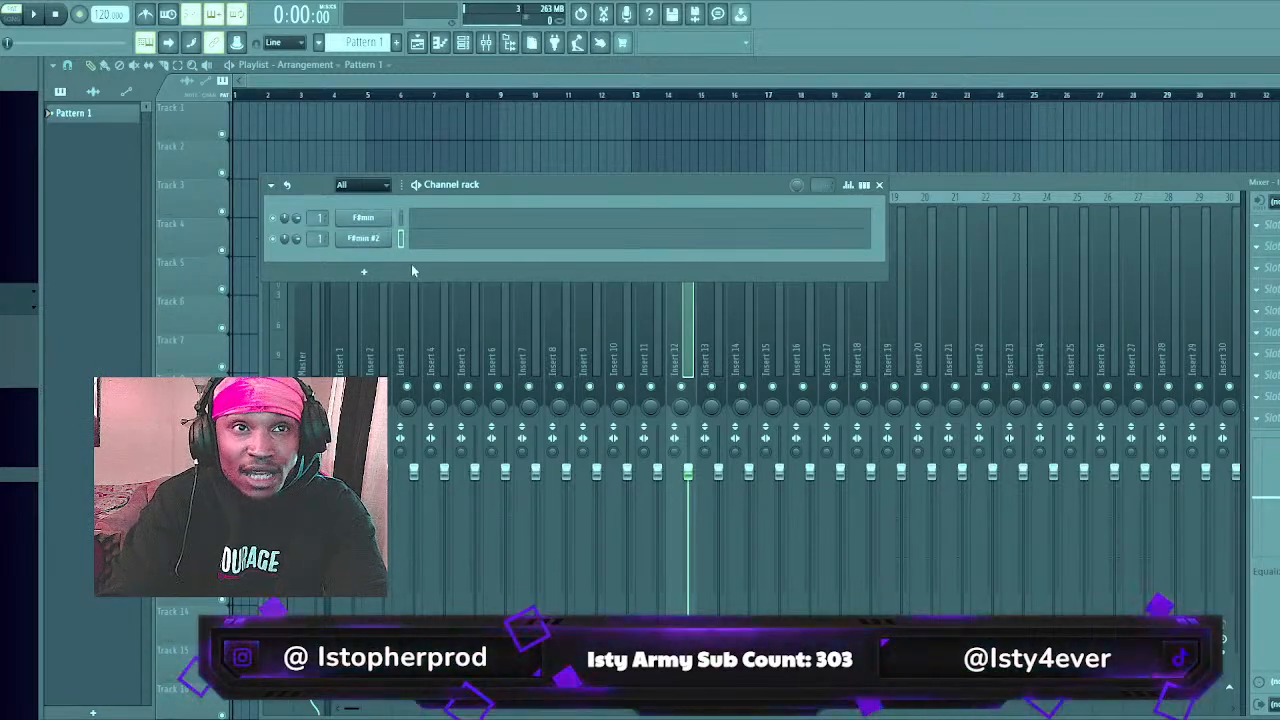
key("alt+c")
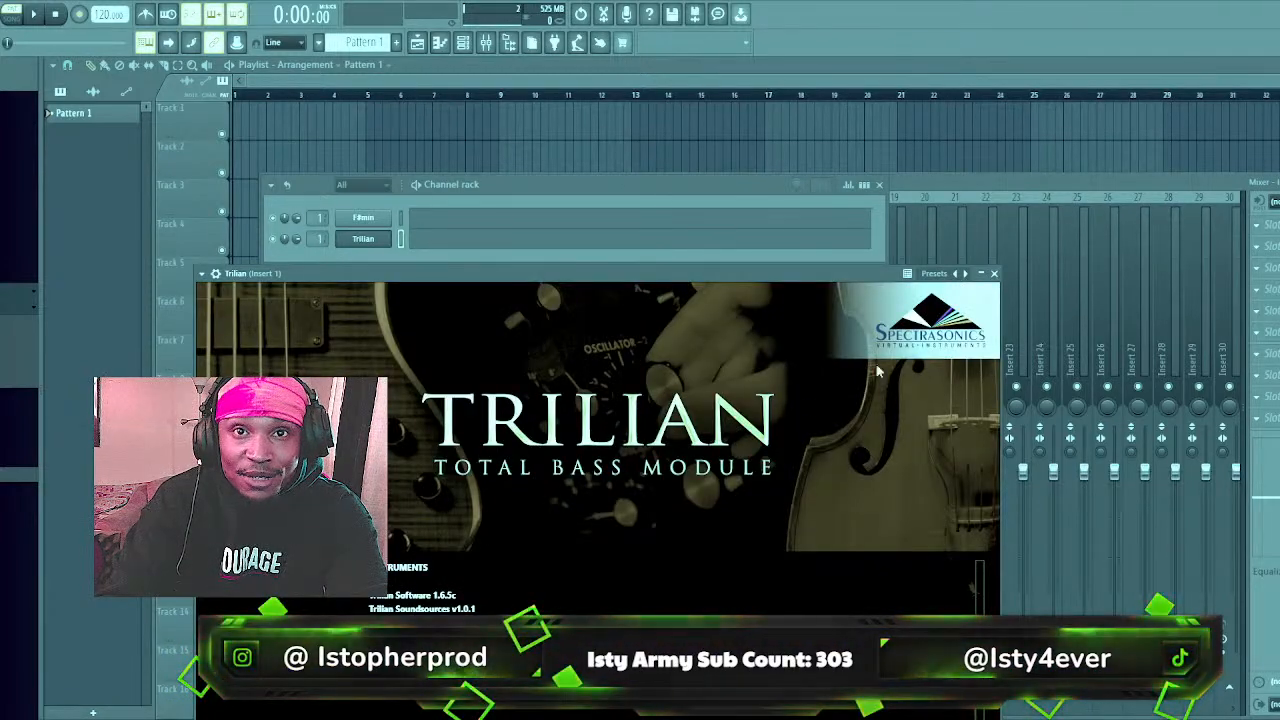
left_click(994, 273)
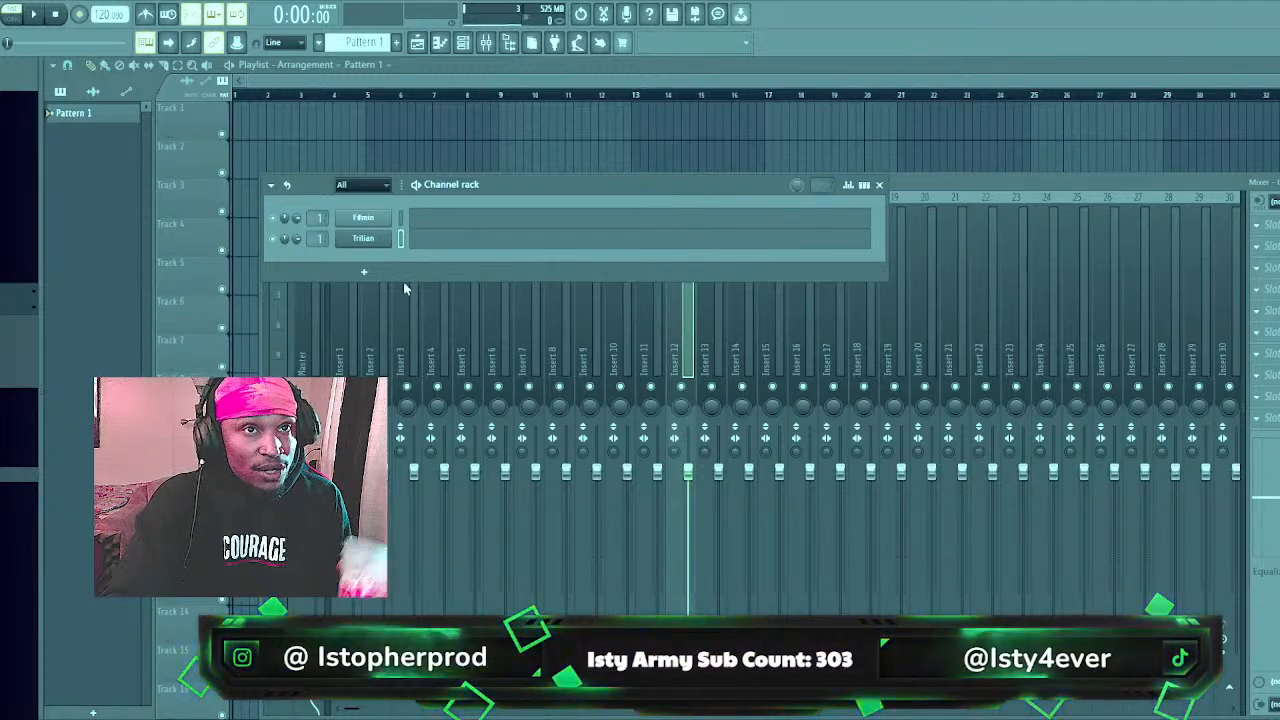
Filter Trilian's patches by type Bass - Electric Fingered, load Fingered - Clean Fender Jazz Bass, and lower the output level
left_click(383, 238)
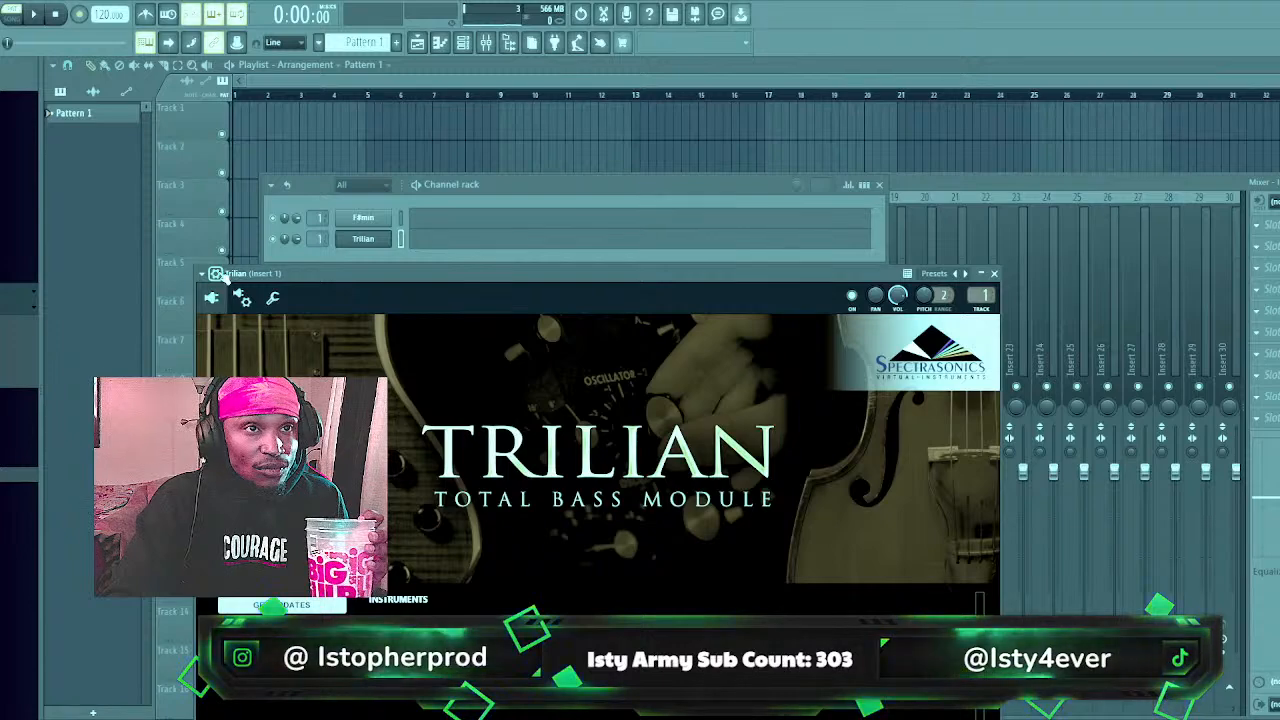
left_click(242, 298)
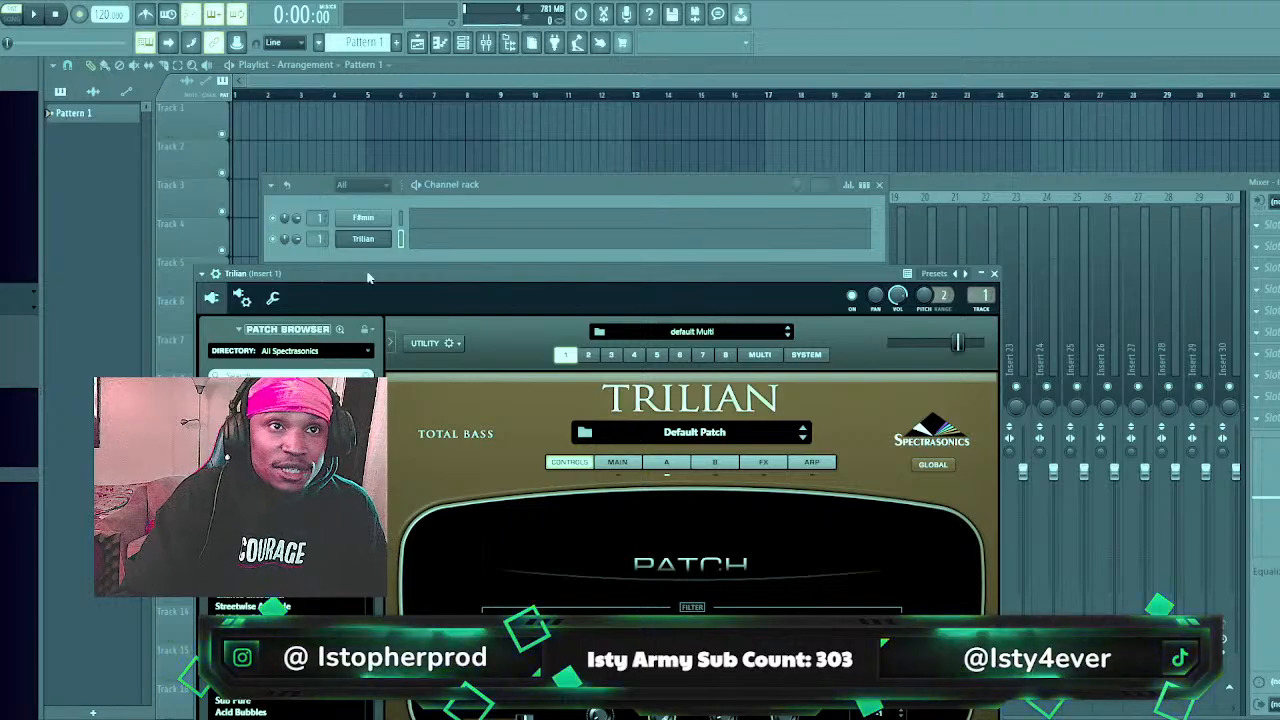
left_click_drag(367, 278, 391, 105)
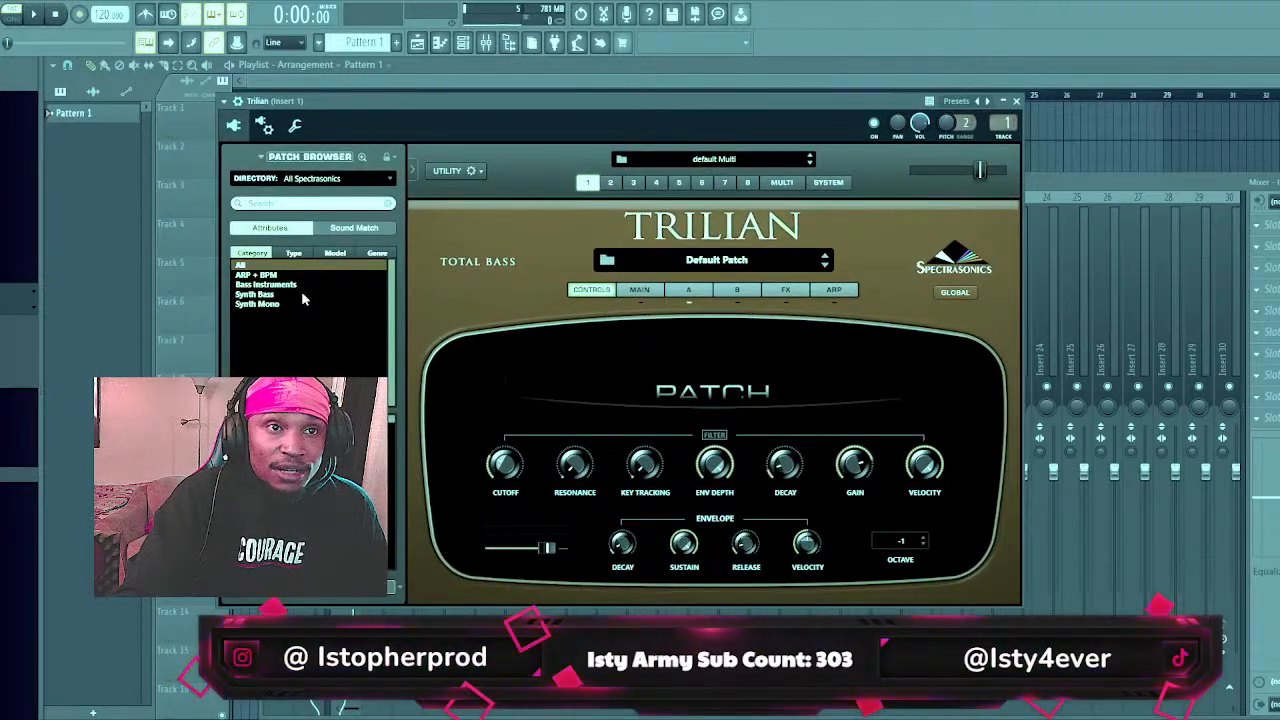
left_click(293, 253)
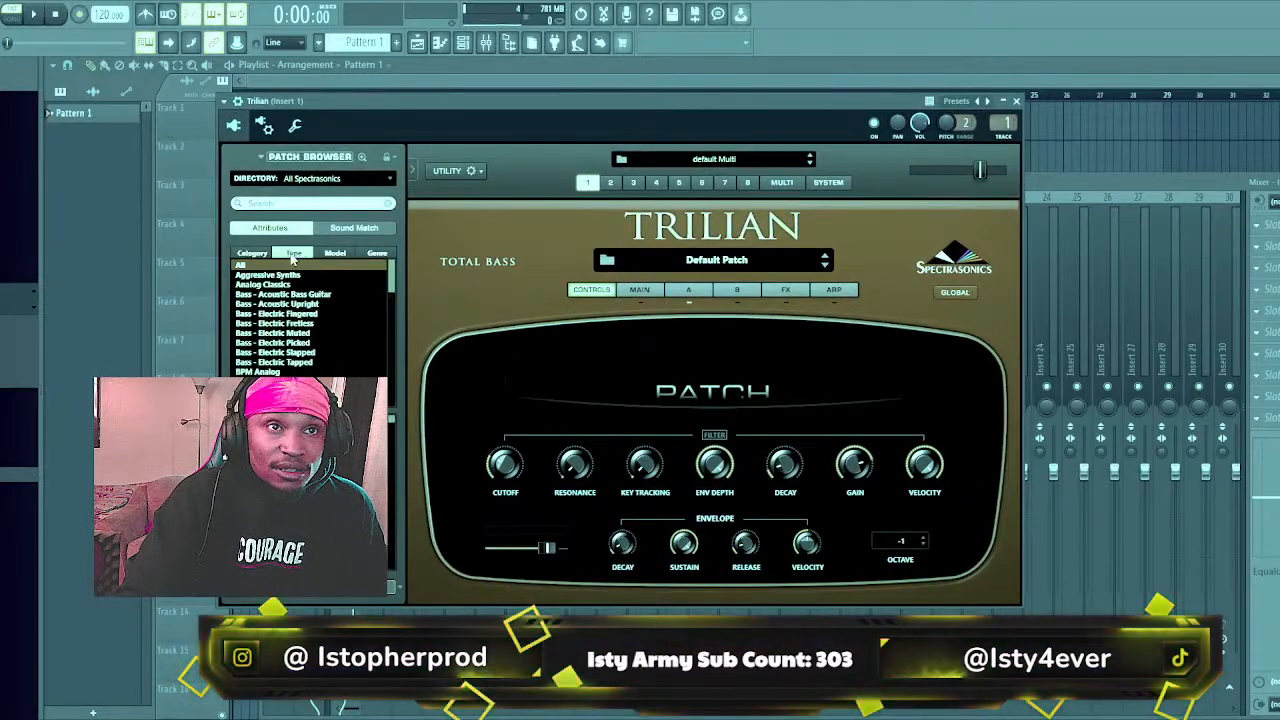
left_click(312, 314)
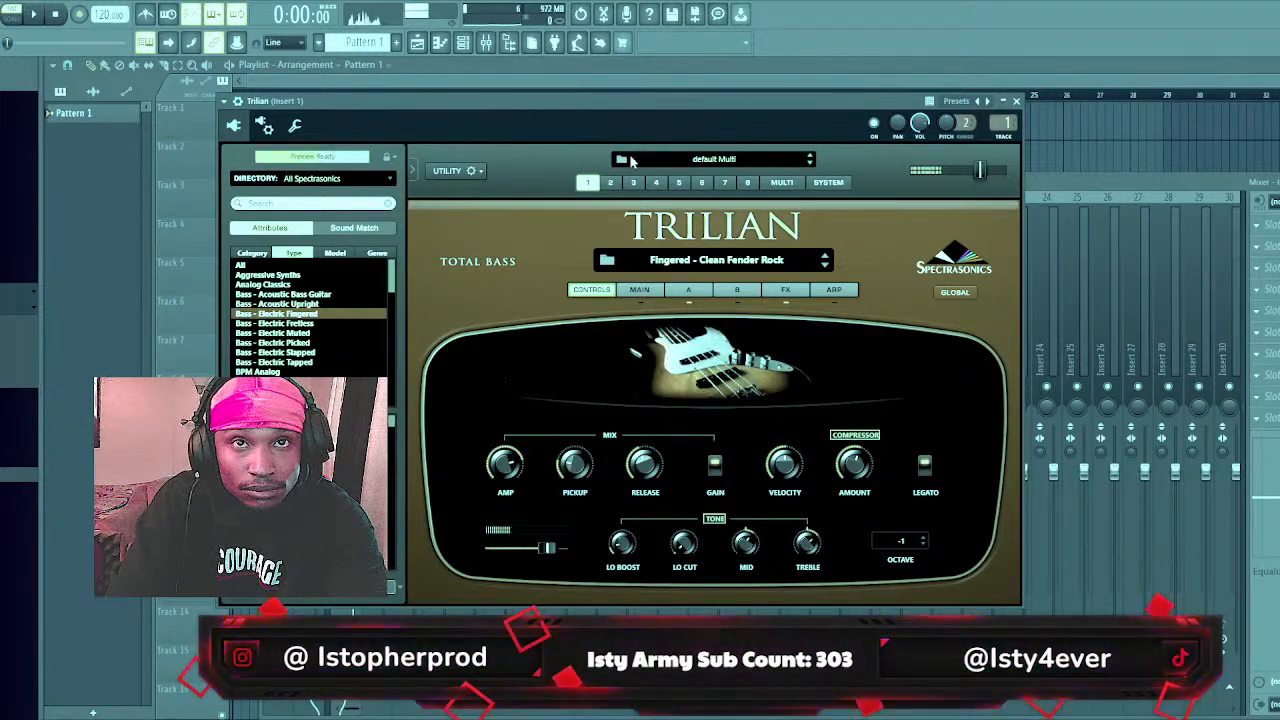
left_click_drag(980, 173, 968, 175)
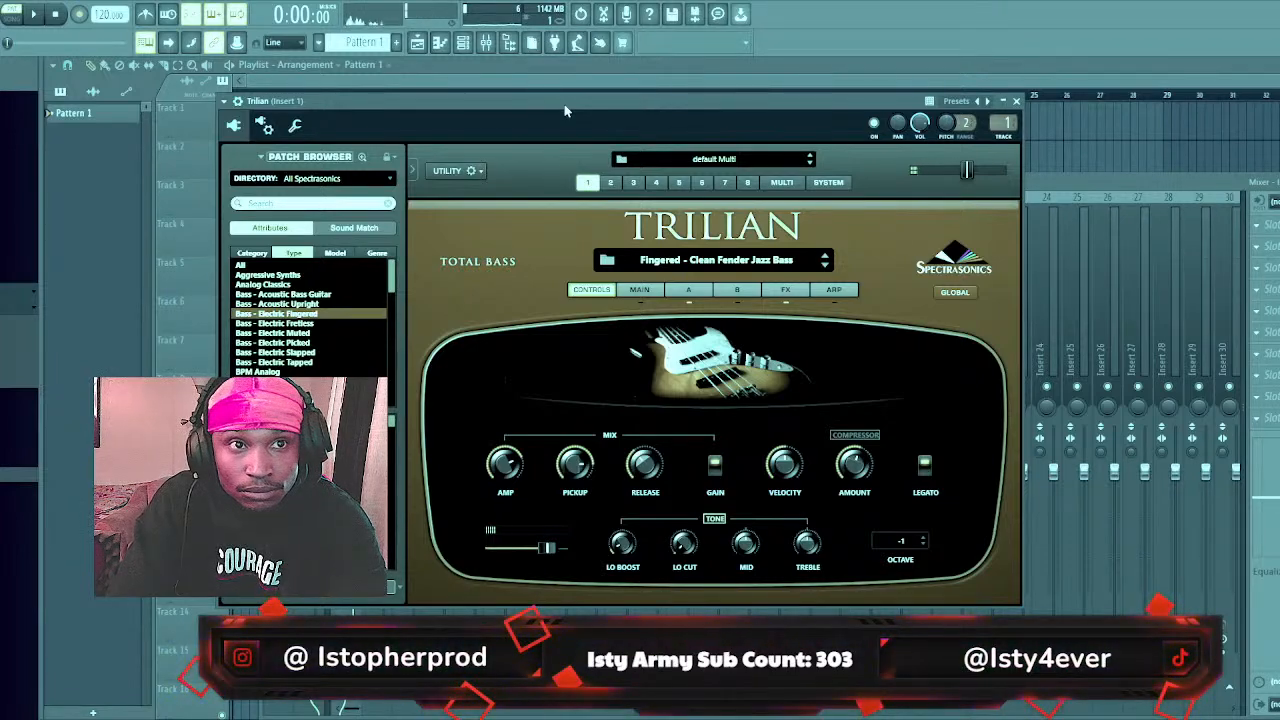
Open the Trilian channel's piano roll and record a first bass take
left_click(463, 42)
left_click(532, 246)
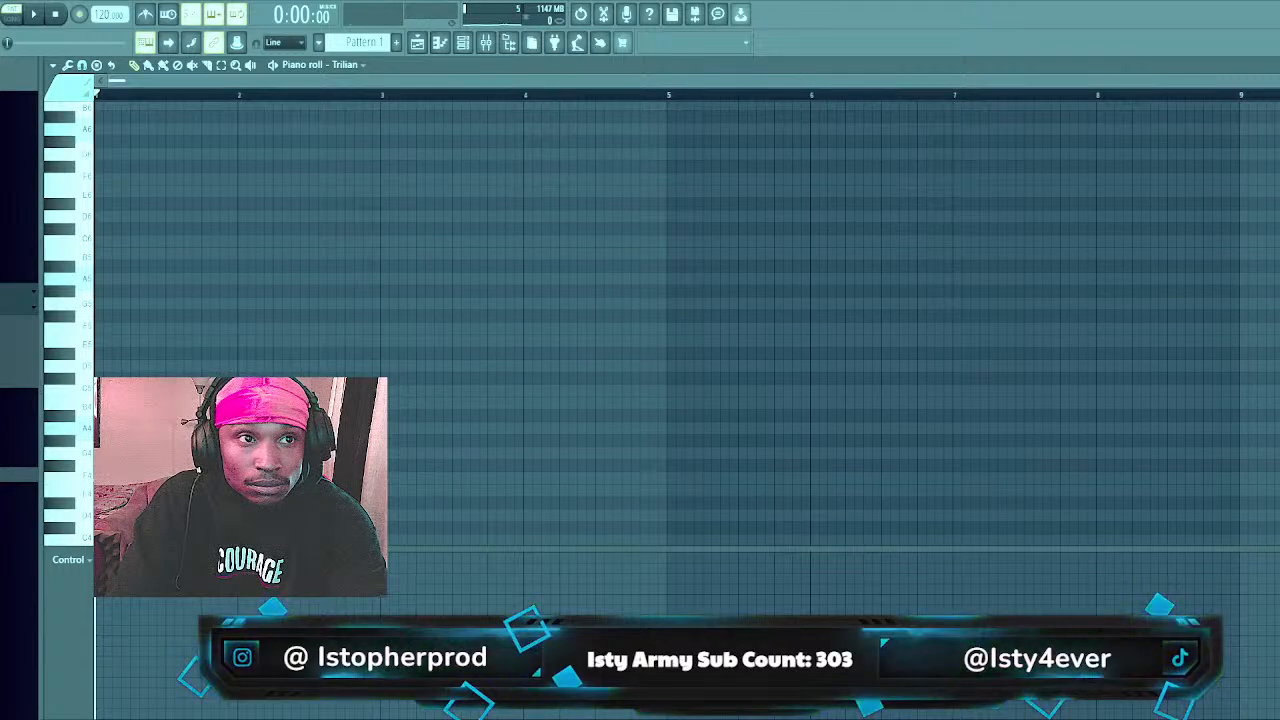
key("space")
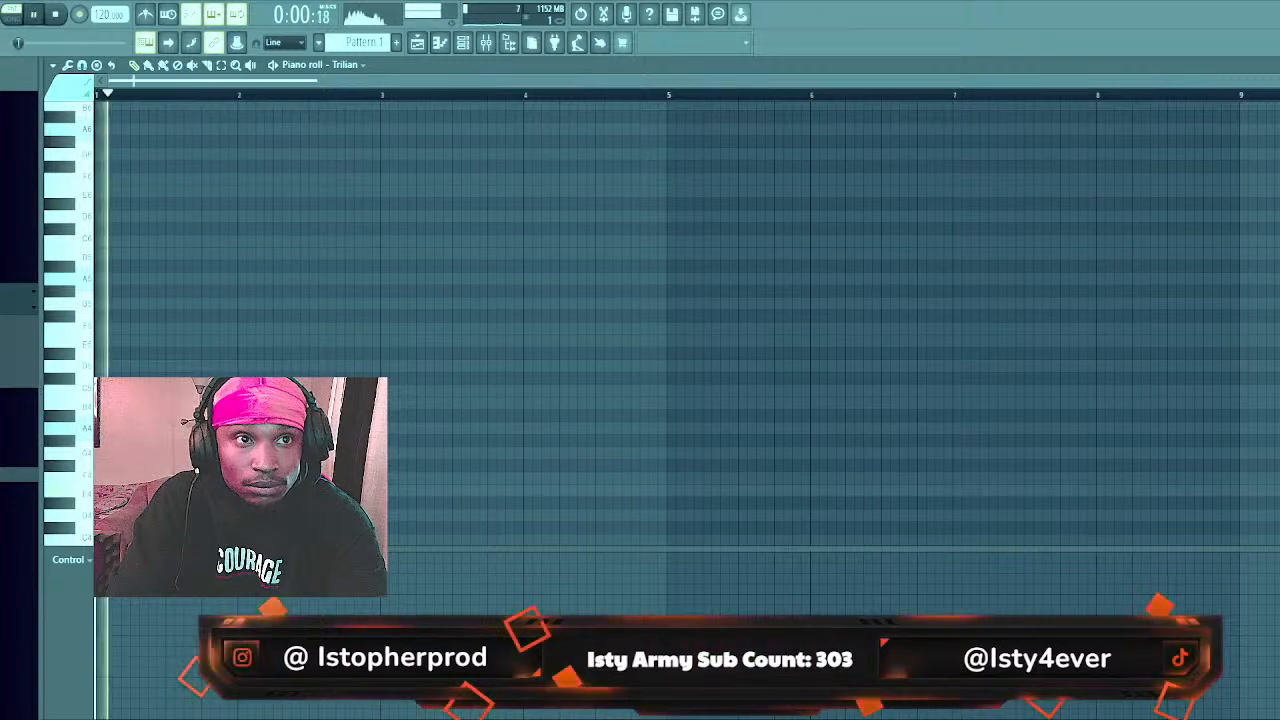
key("space")
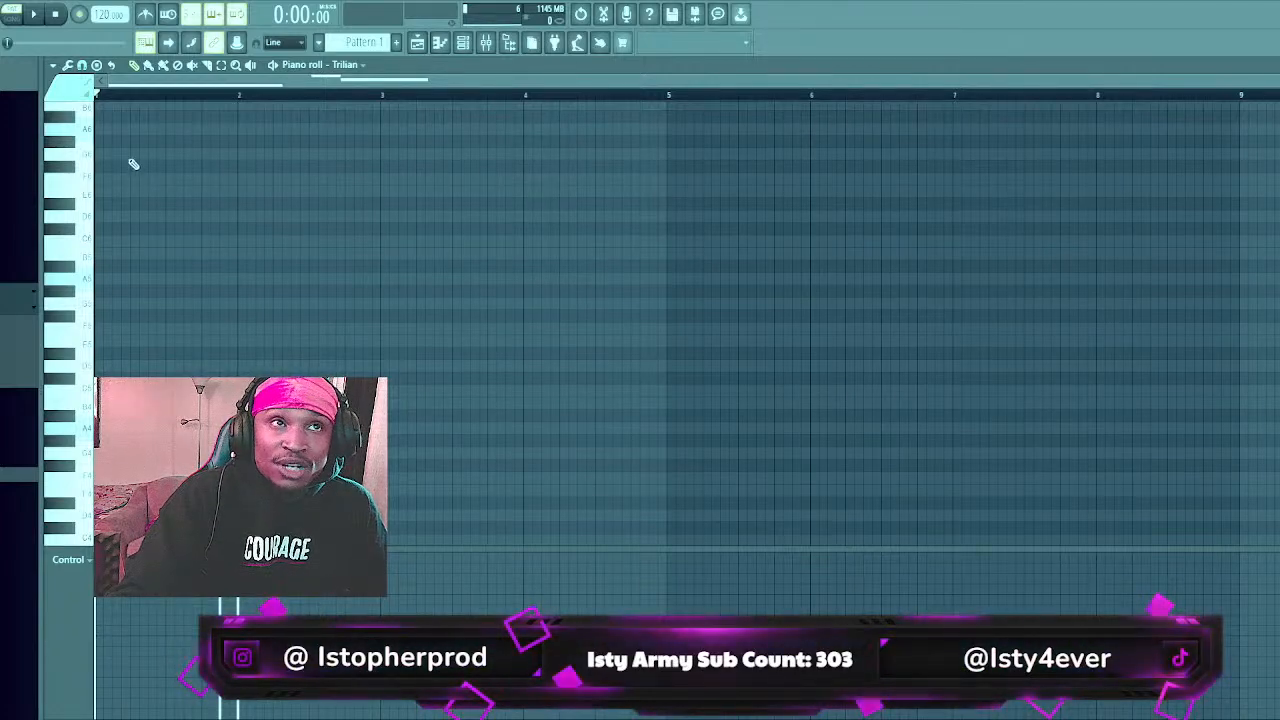
Play back the recorded bass part and record another trial take from the start of the pattern
left_click(34, 14)
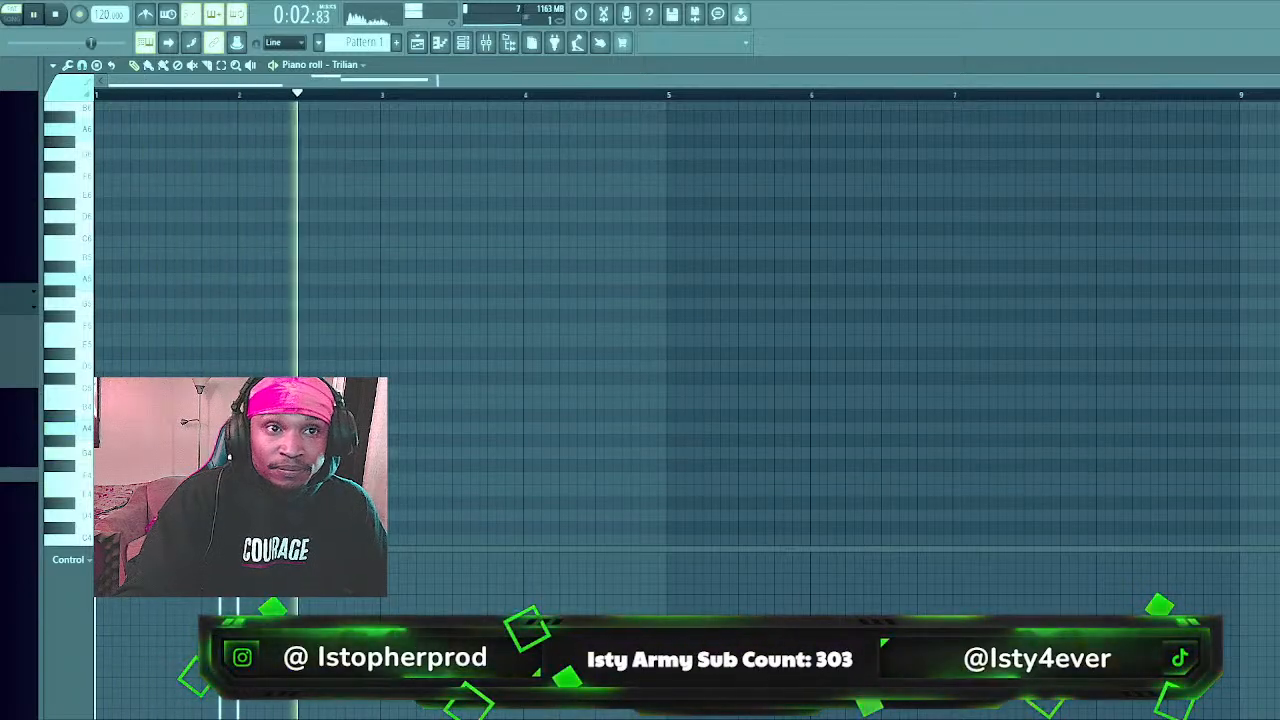
key("space")
key("space")
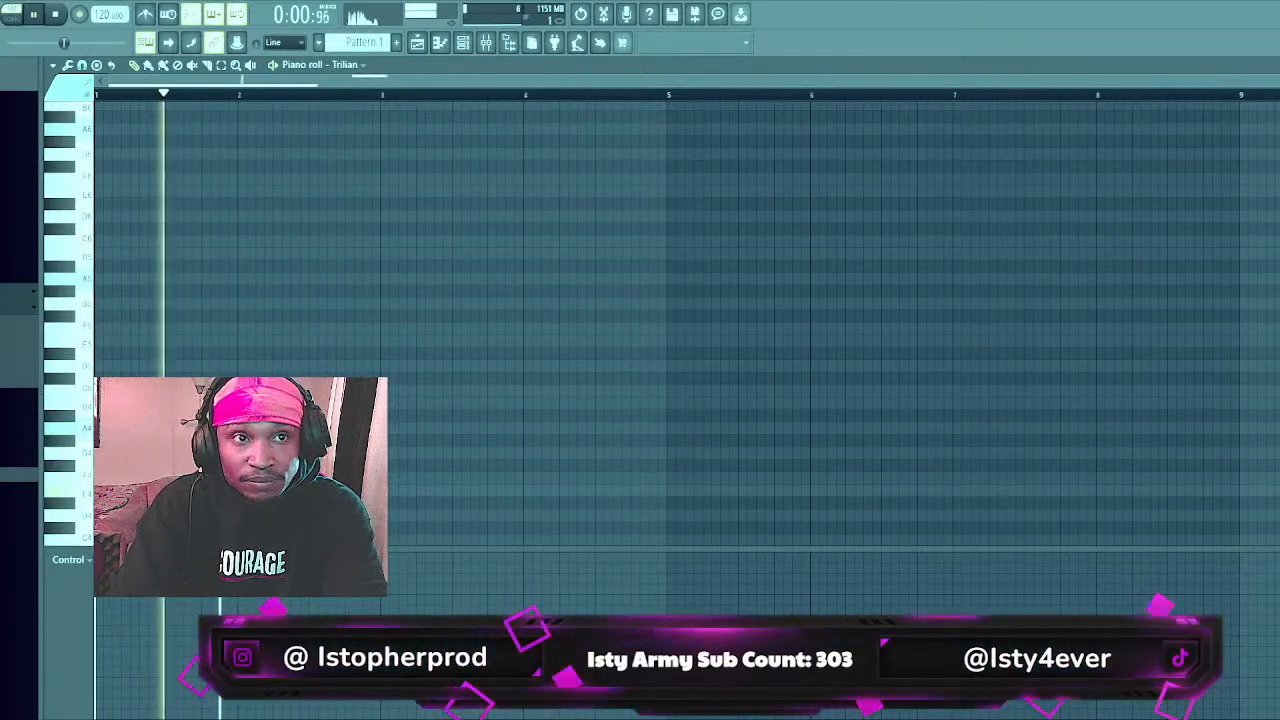
key("space")
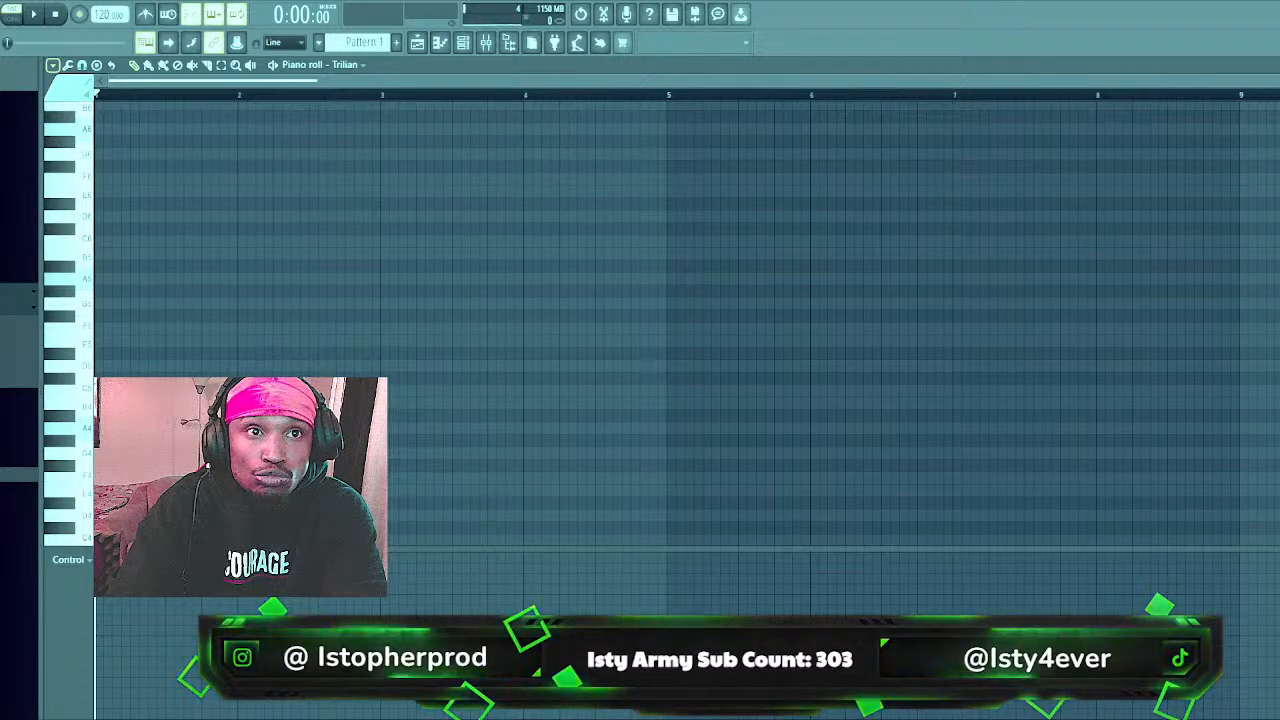
Set the piano roll's key highlighting to the F# root note
left_click(300, 440)
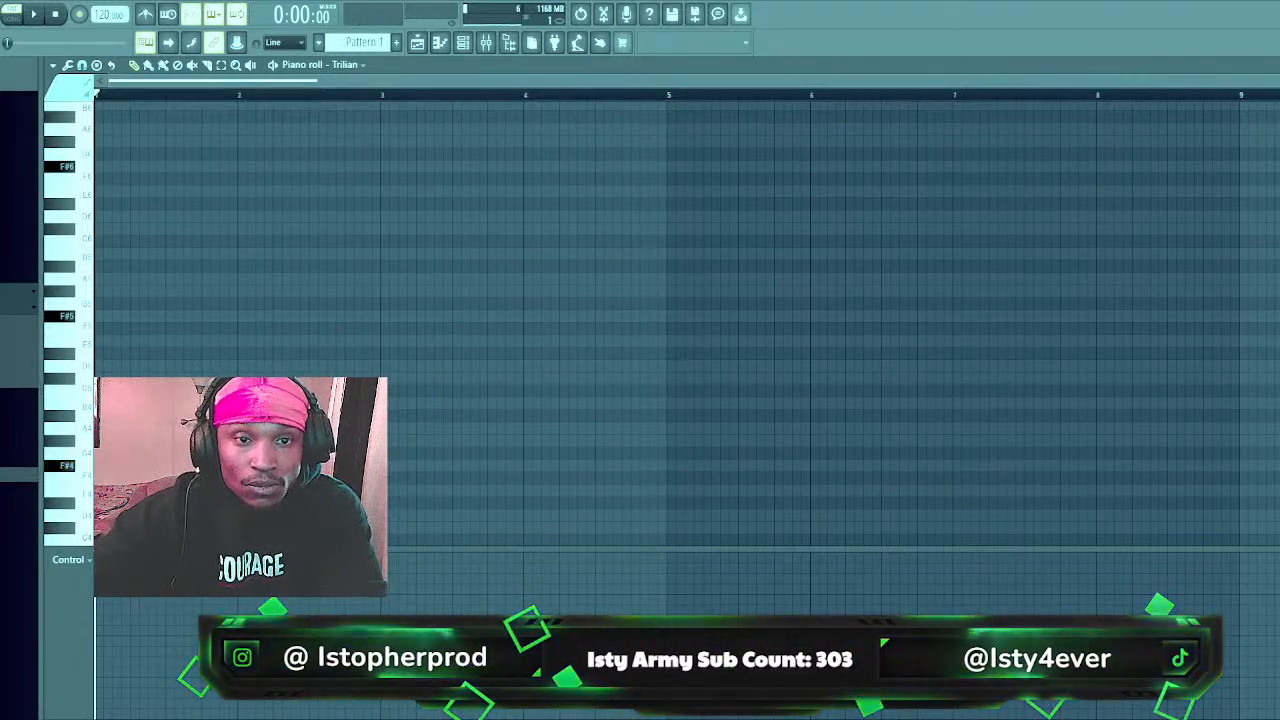
Load the Muted - Retro 60's Mute patch in Trilian and return to the piano roll
left_click(463, 42)
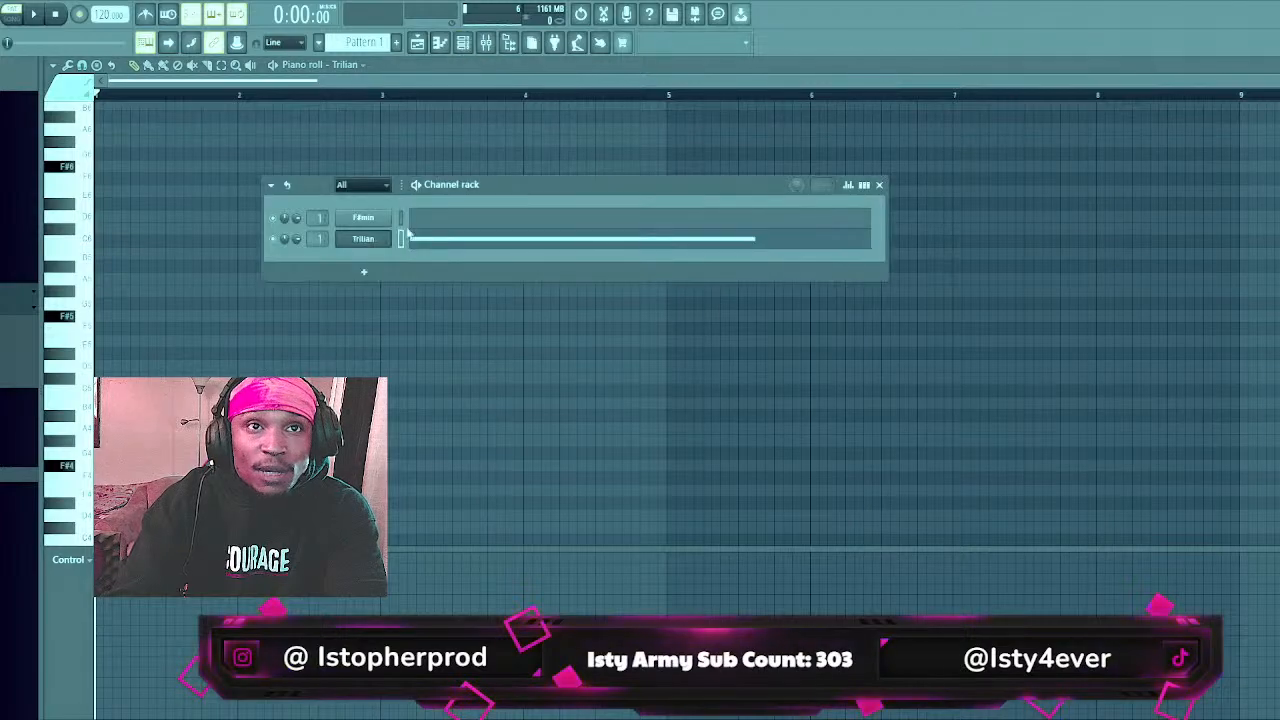
left_click(372, 244)
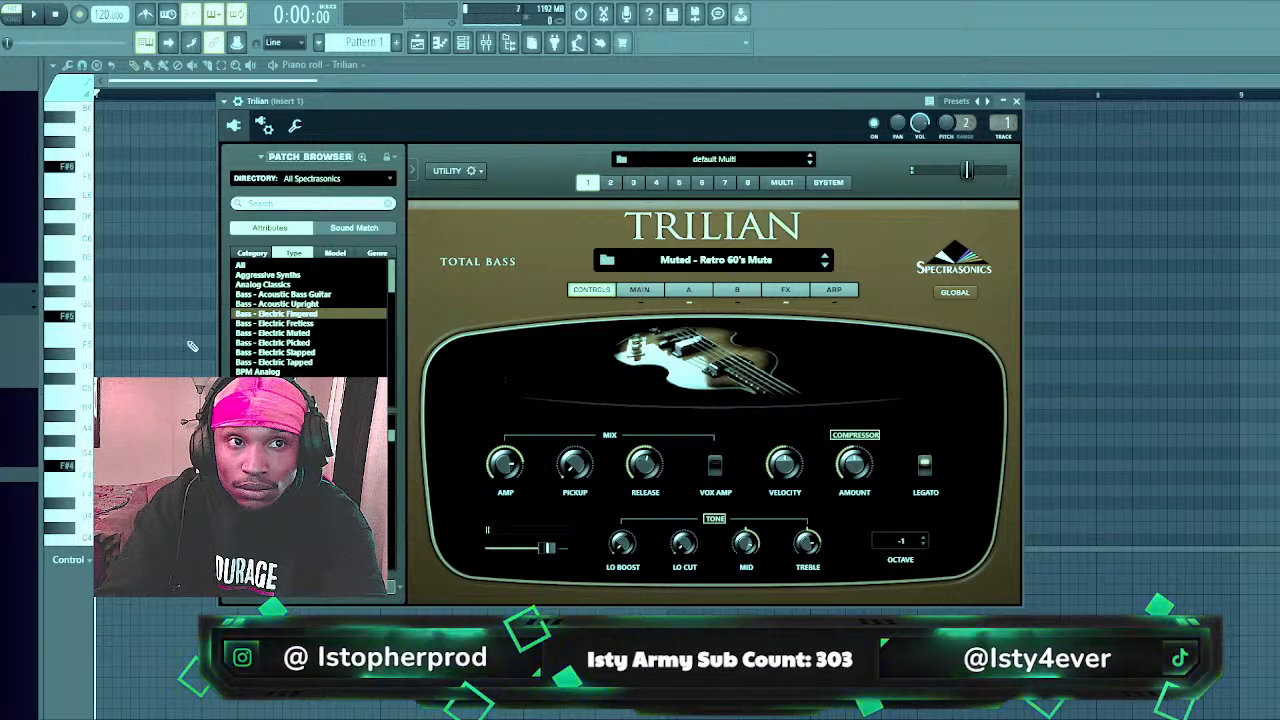
key("Escape")
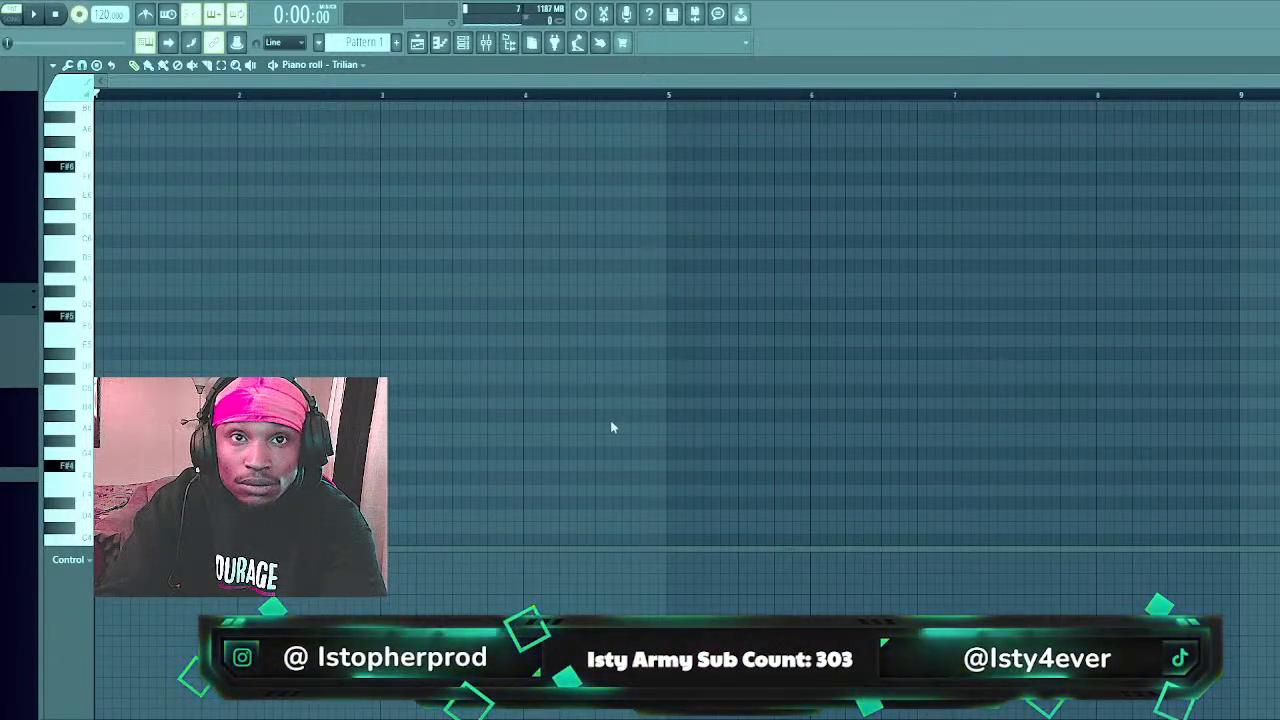
Record two short trial bass takes with the muted patch in the Trilian piano roll
key("space")
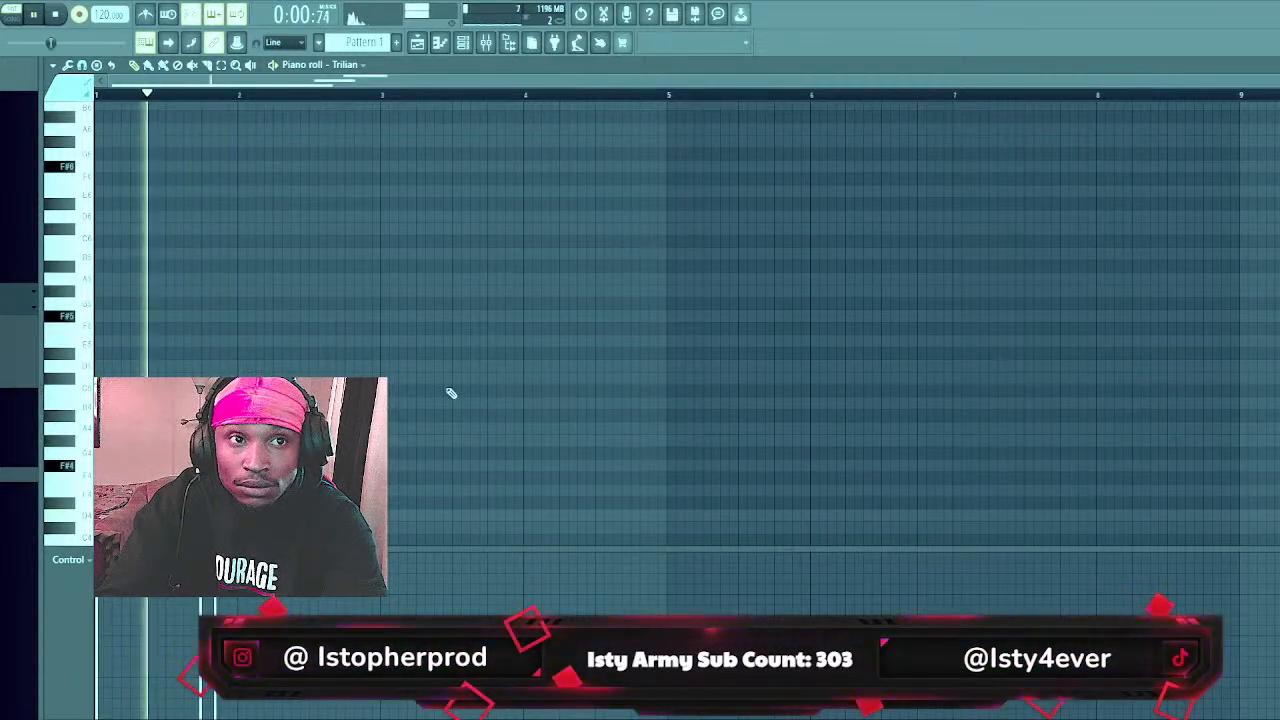
key("space")
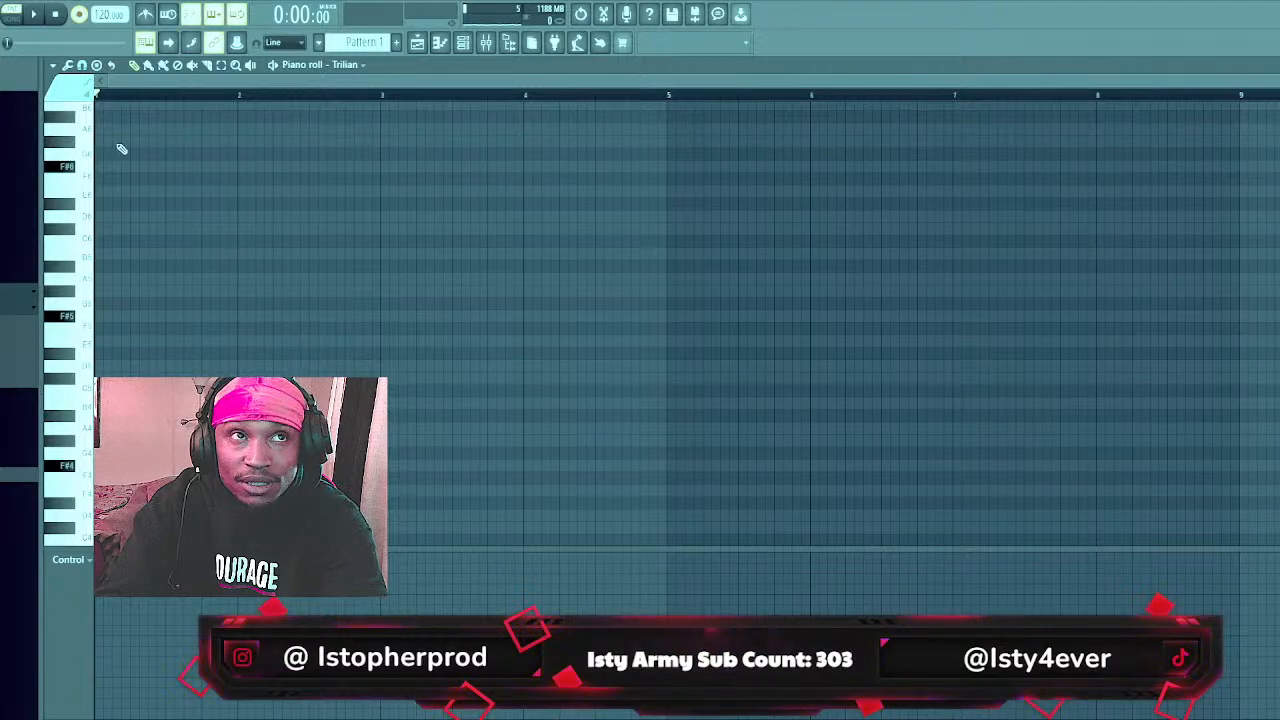
key("space")
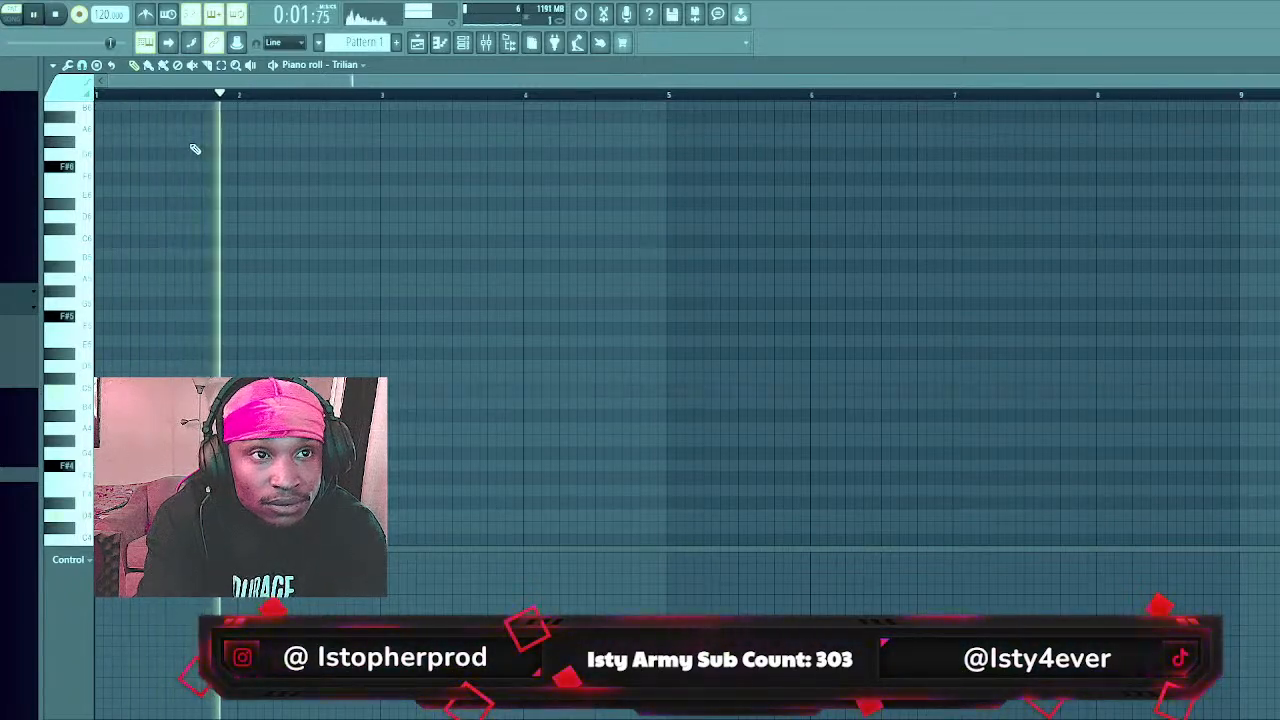
key("space")
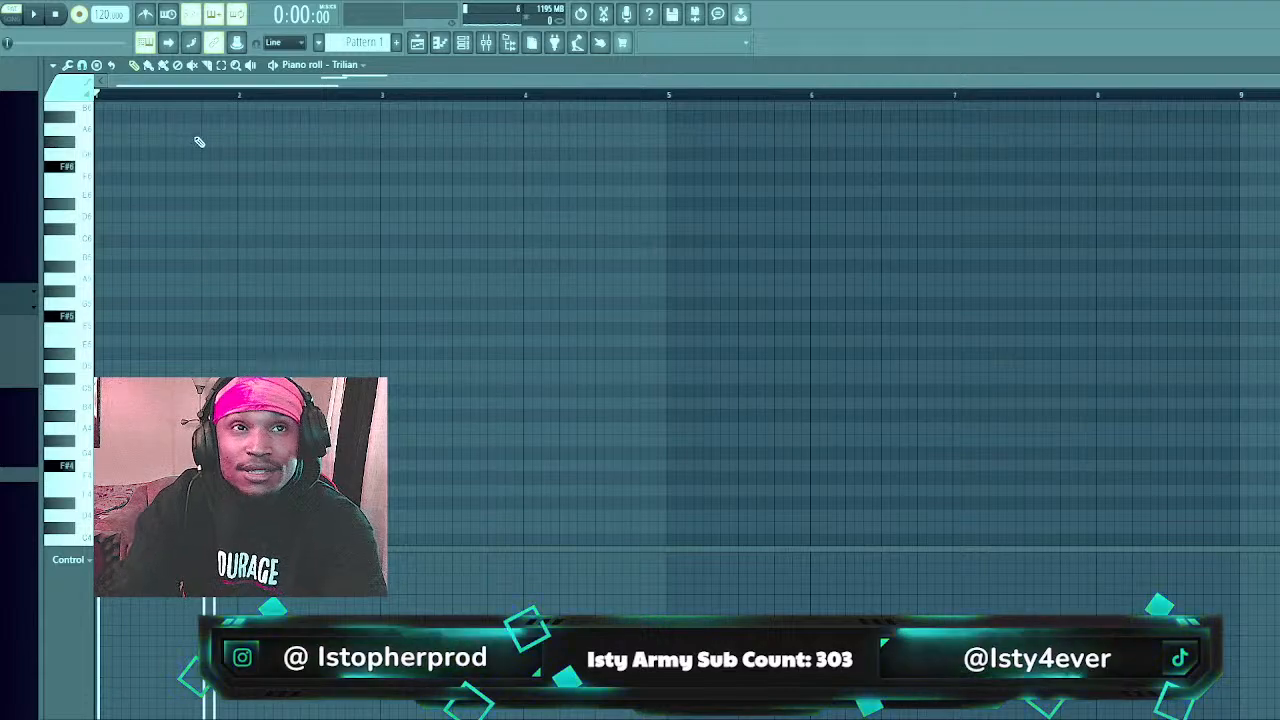
Place a placeholder D5 note at the start of bar 5 to extend the pattern beyond four bars
left_click(464, 44)
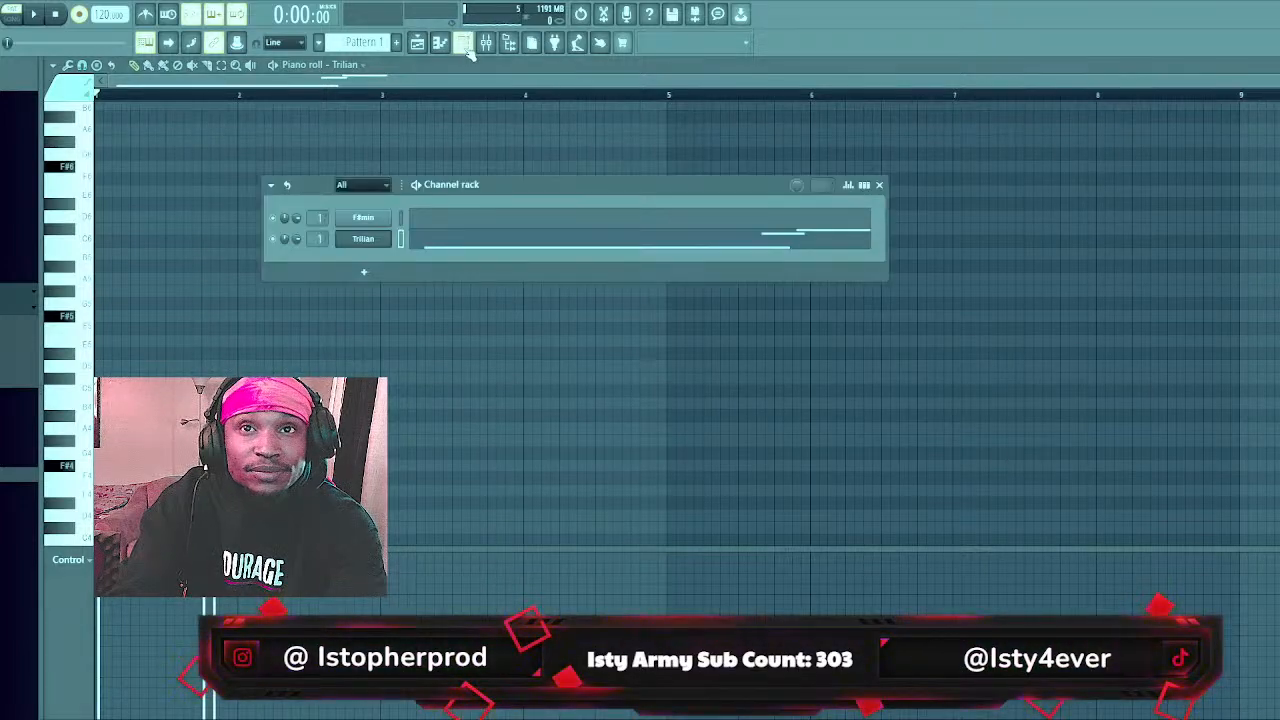
left_click(465, 46)
left_click_drag(657, 372, 684, 368)
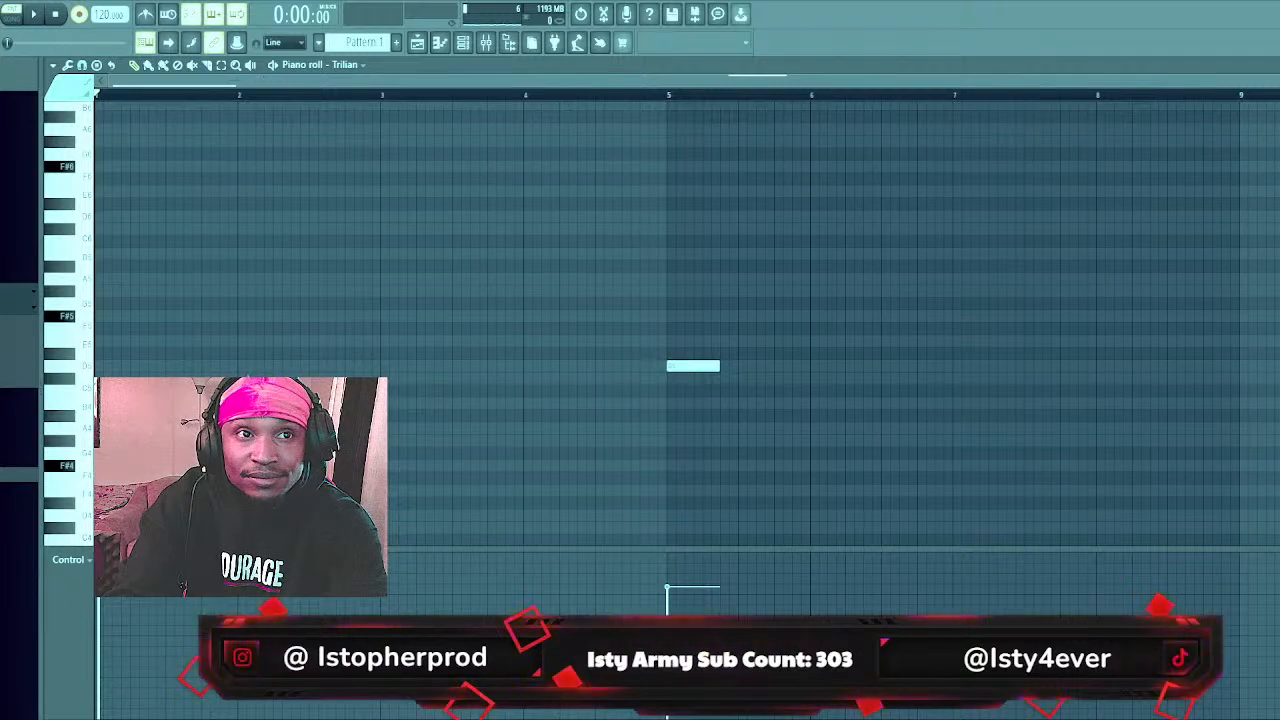
Record a four-bar bass line into the Trilian piano roll, restarting from bar 1
key("space")
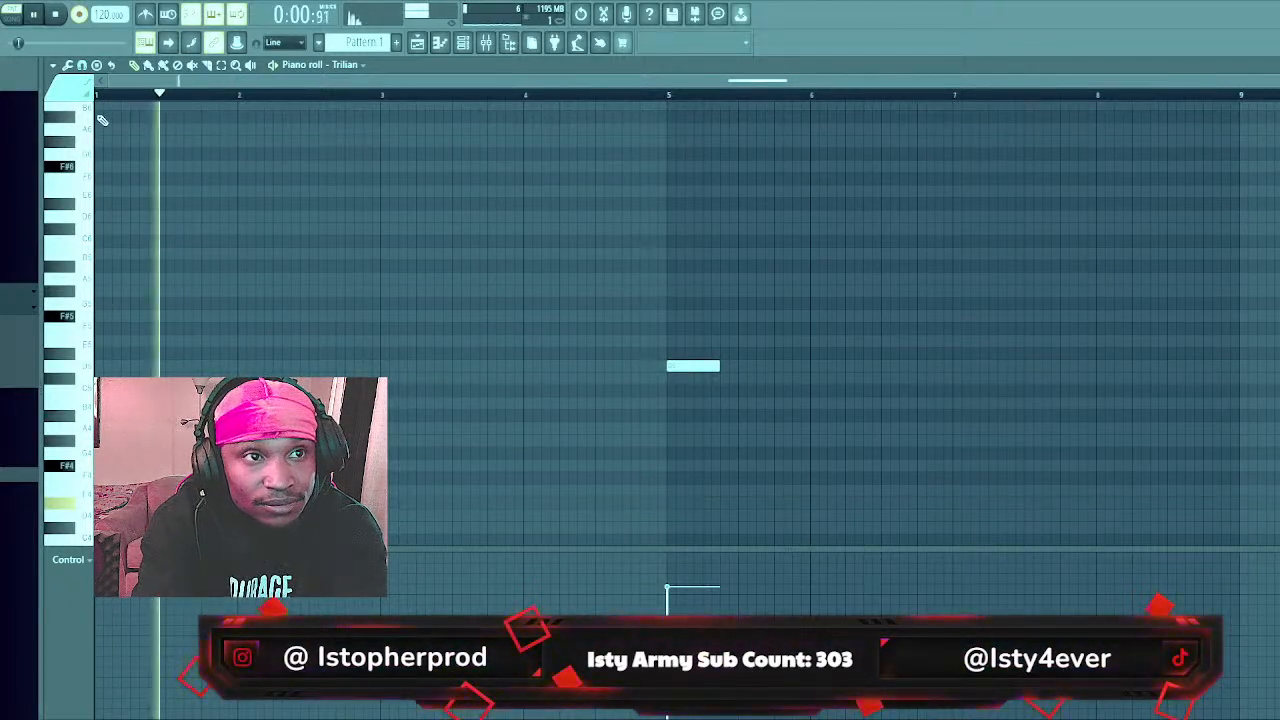
key("space")
scroll(164, 372, "down", 2)
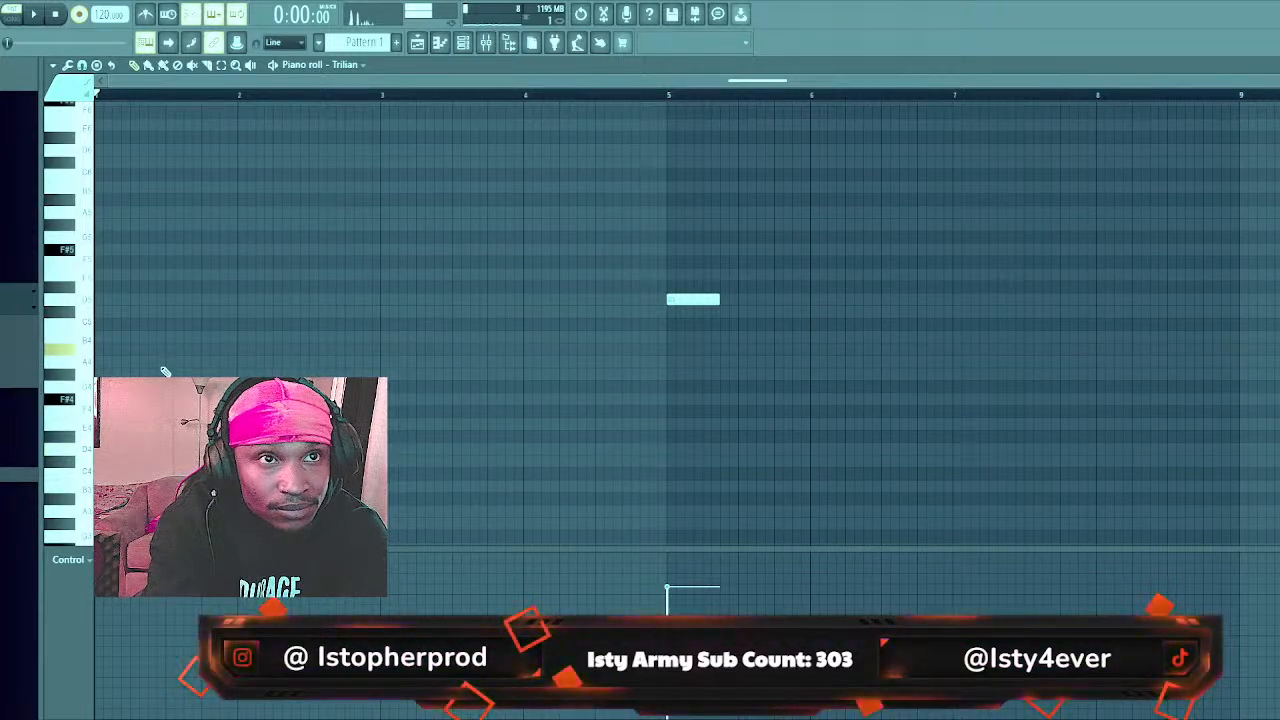
key("space")
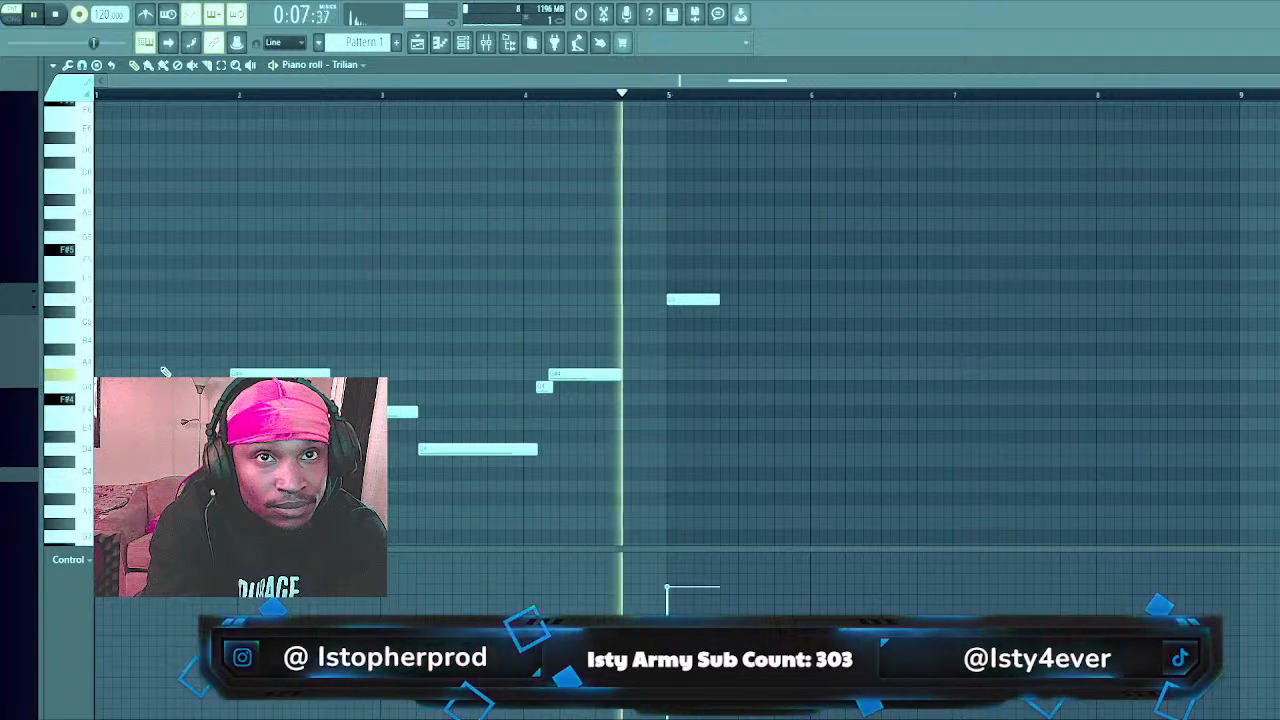
key("space")
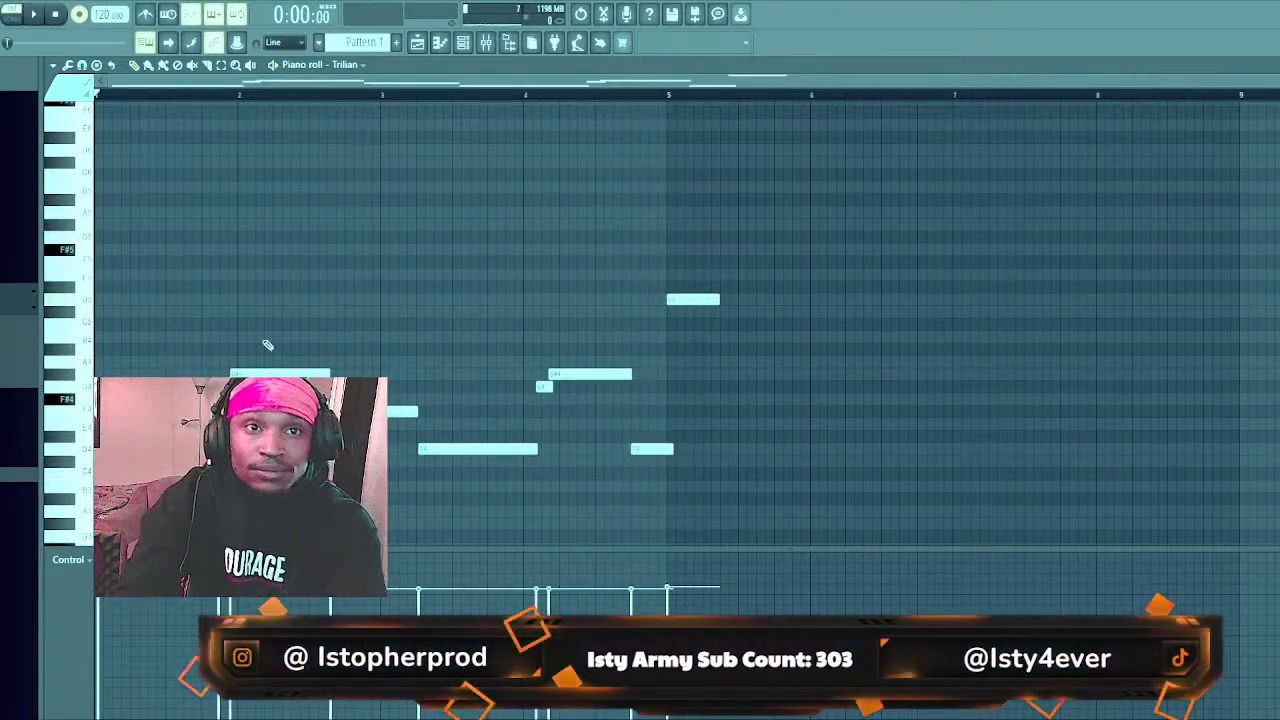
Delete the placeholder D5 note at the start of bar 5
right_click(708, 297)
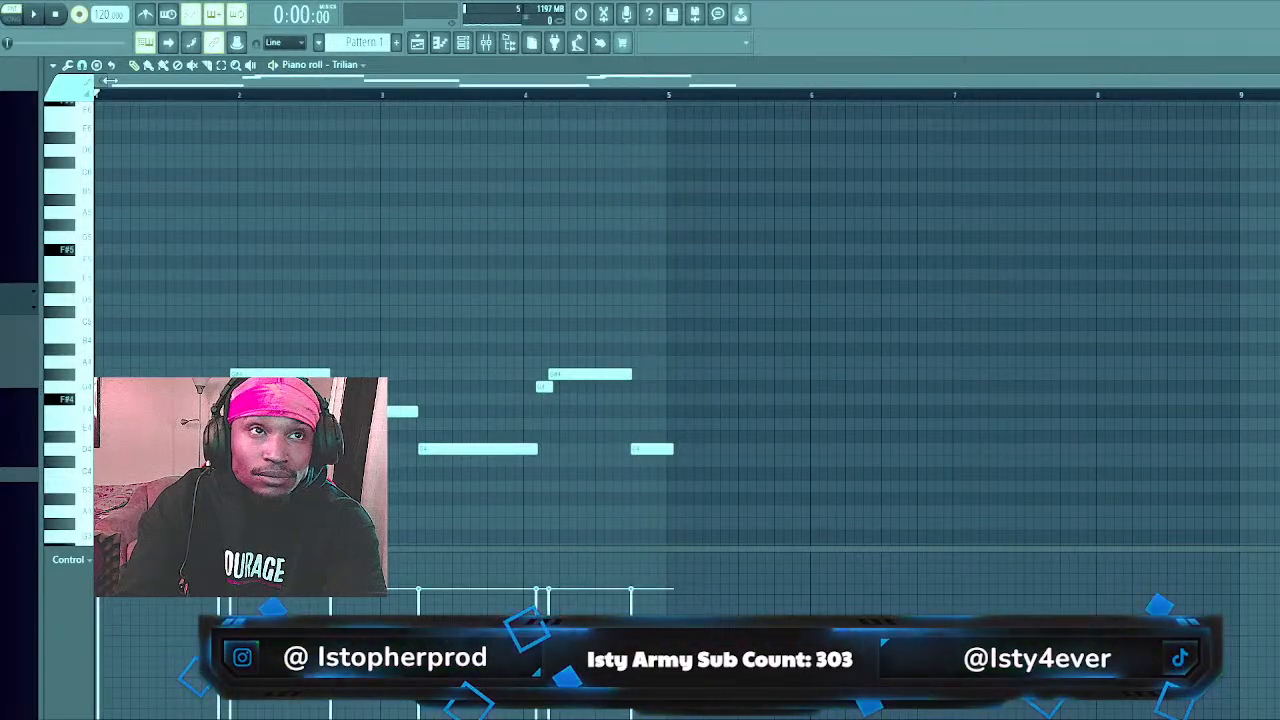
left_click(211, 186)
right_click(216, 190)
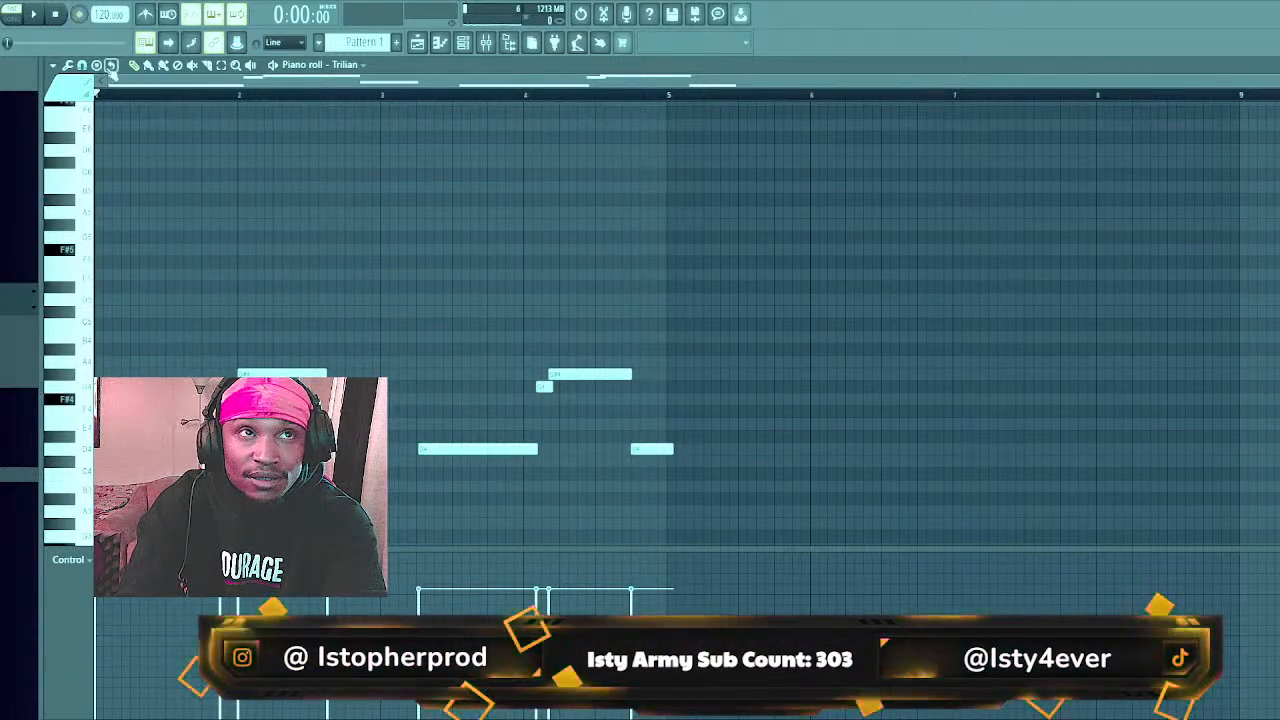
Replace the late D4 note in bar 3 with a D4 note starting exactly on the bar 3 downbeat
key("space")
right_click(437, 449)
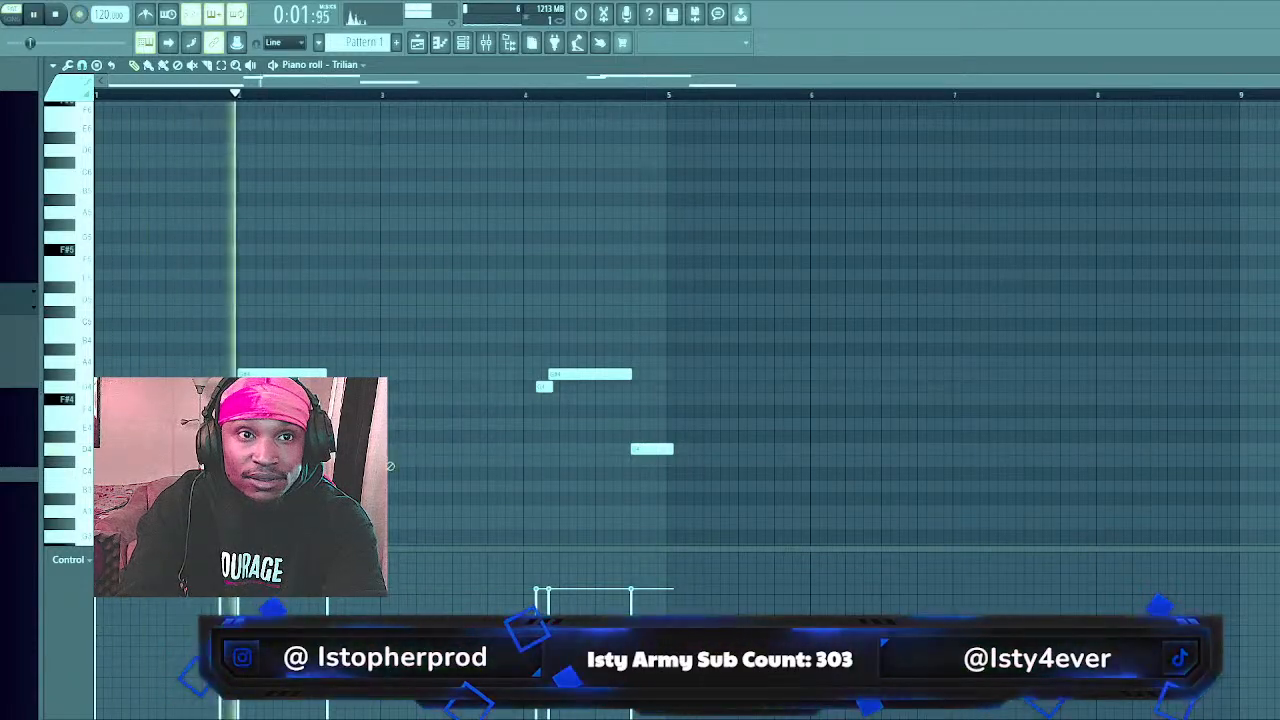
left_click(392, 449)
key("space")
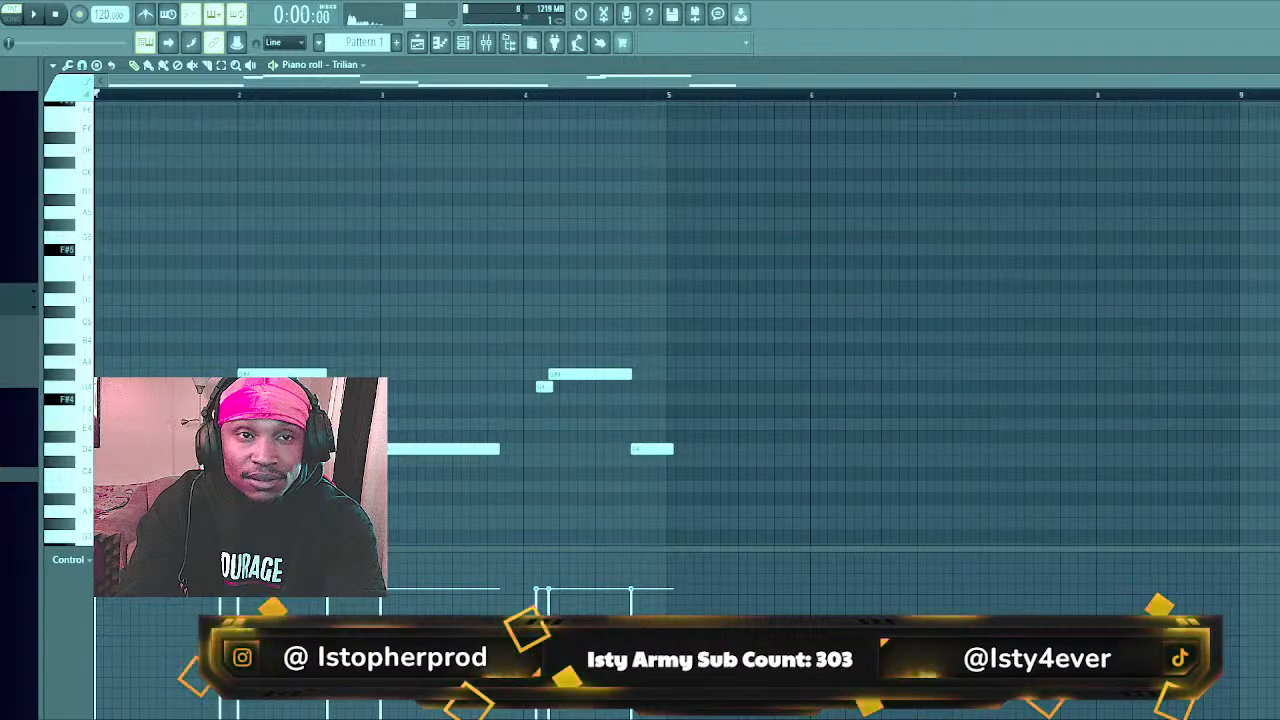
Play back the bass line and trim the D4 note in bar 3 to three beats
key("space")
key("space")
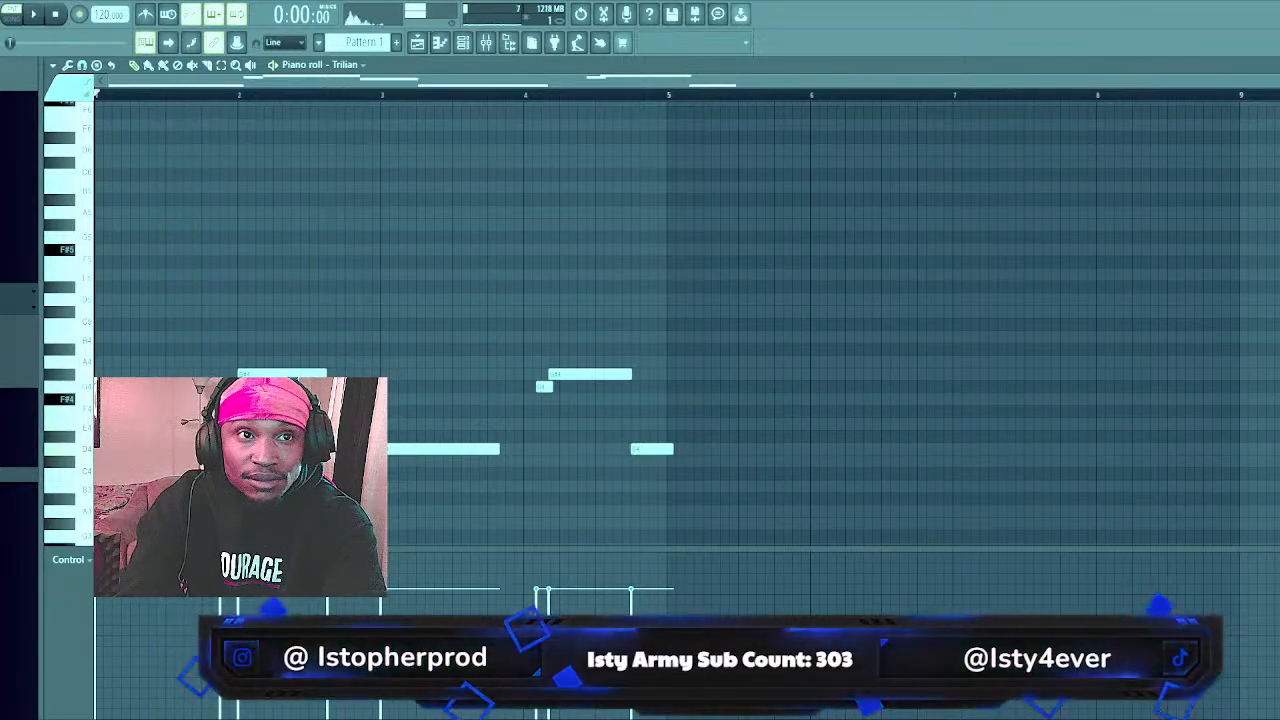
key("space")
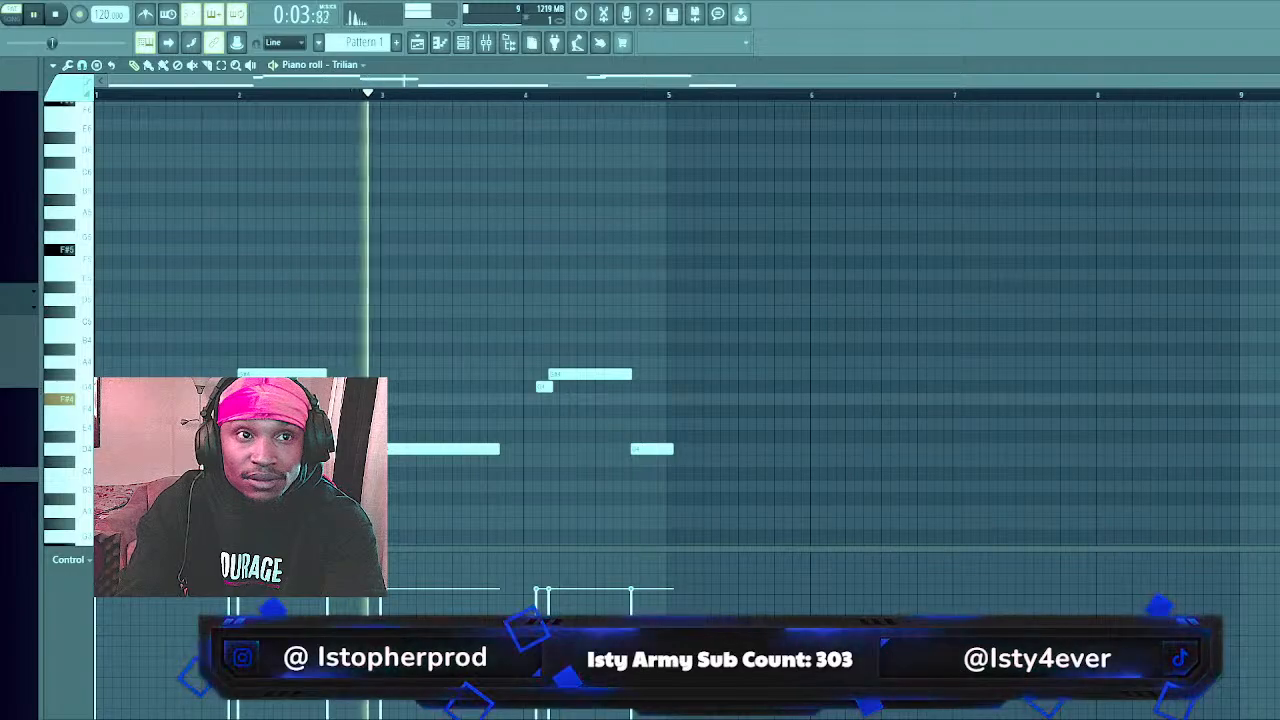
key("space")
key("space")
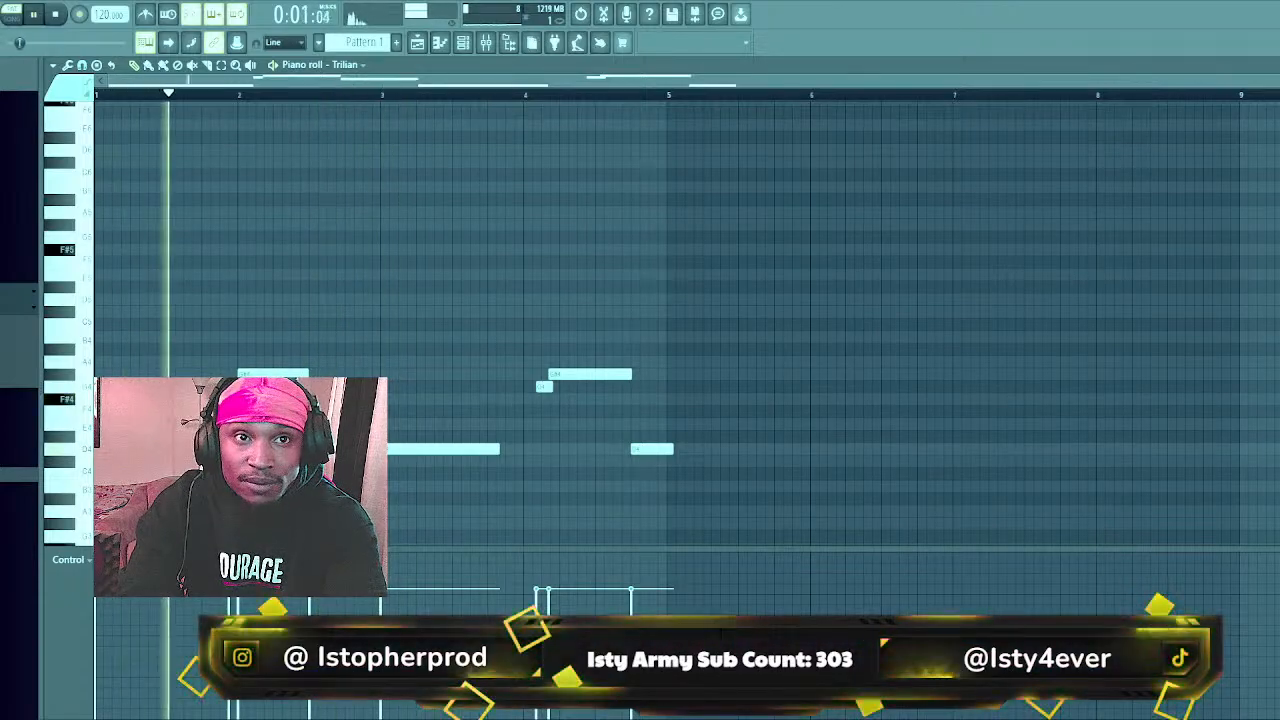
mouse_move(499, 449)
left_mouse_down()
mouse_move(453, 450)
mouse_move(486, 447)
left_mouse_up()
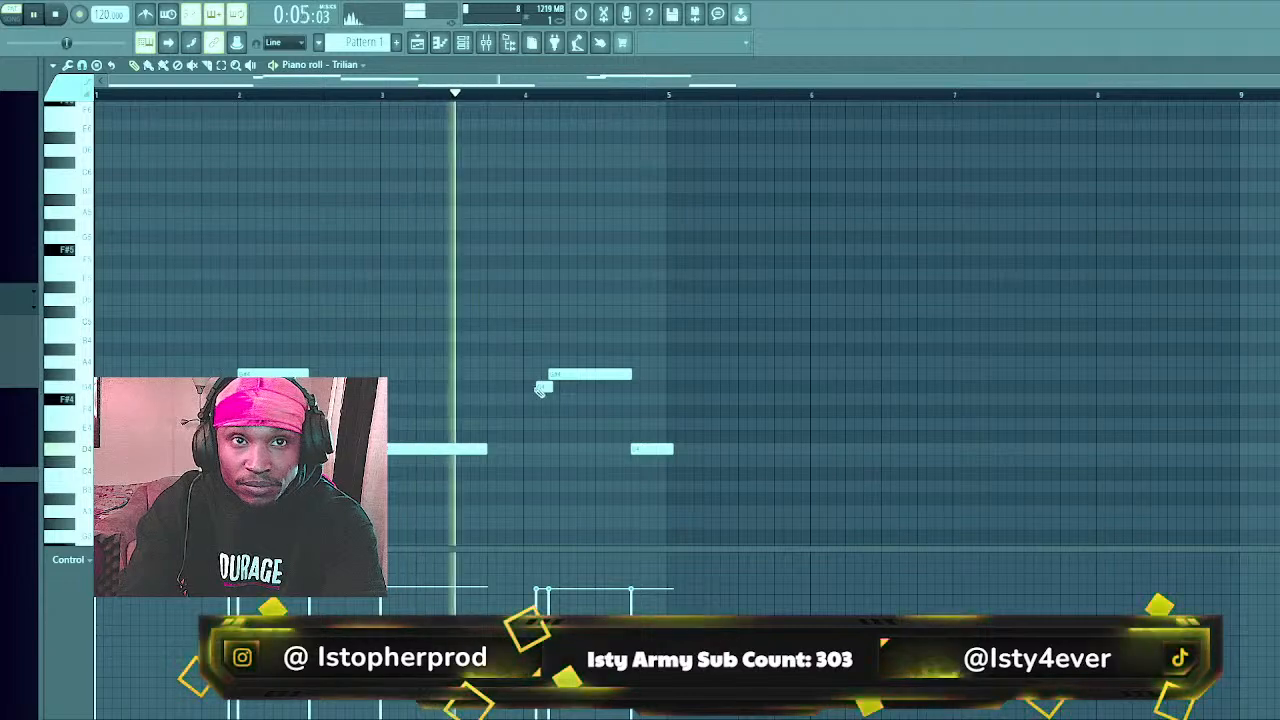
Replace the G4 and G#4 notes in bar 4 with short G4 and G#4 notes at the end of bar 3
right_click(548, 387)
right_click(590, 374)
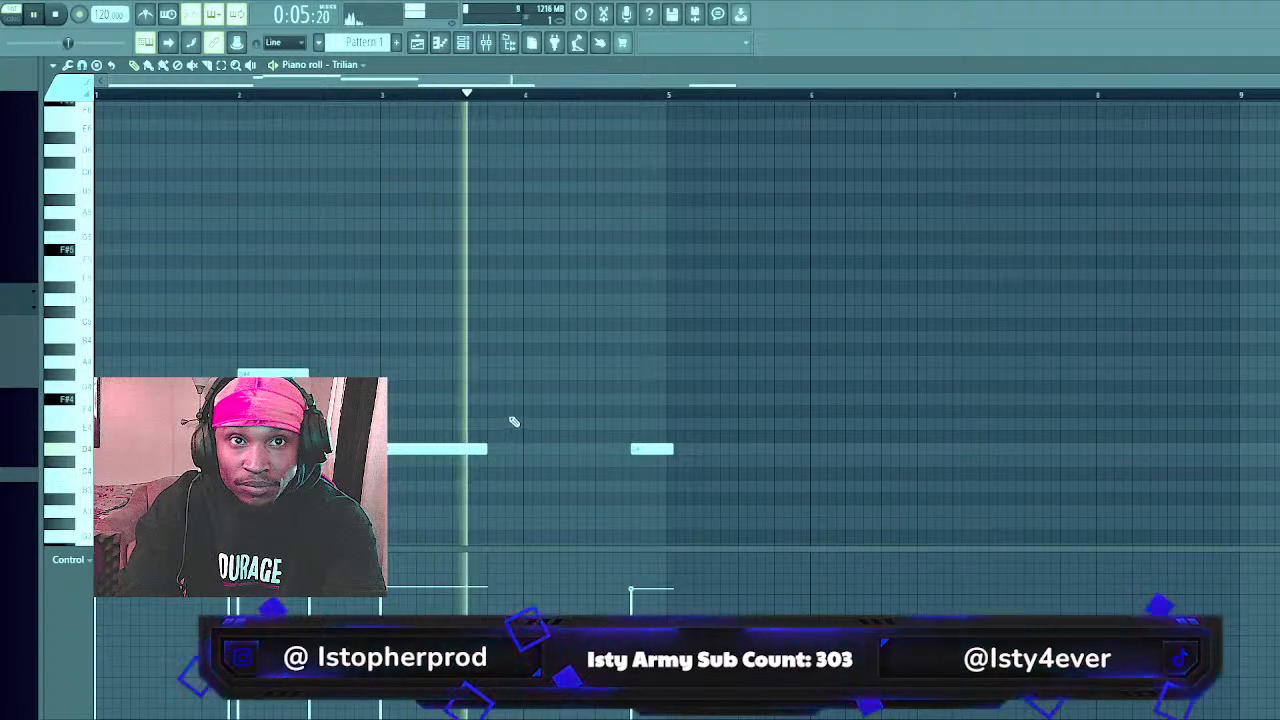
left_click(522, 411)
key("space")
key("space")
left_click_drag(611, 413, 515, 421)
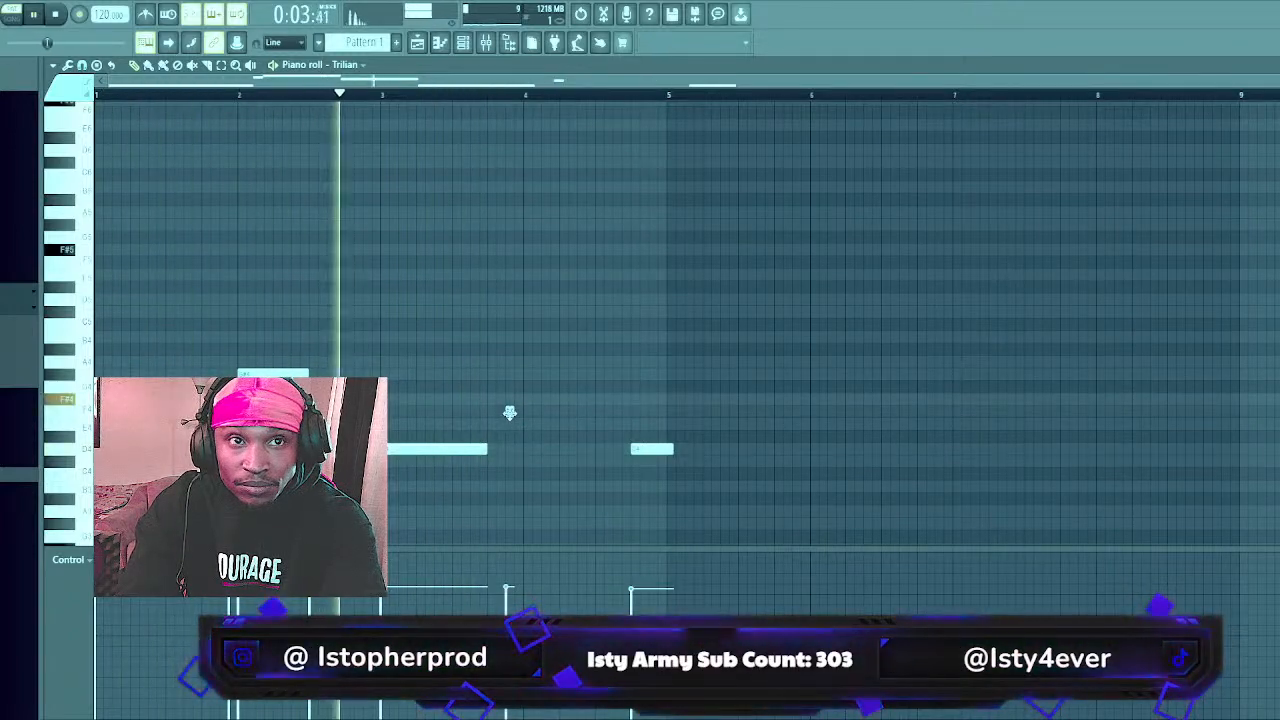
left_click_drag(510, 400, 511, 386)
left_click(519, 375)
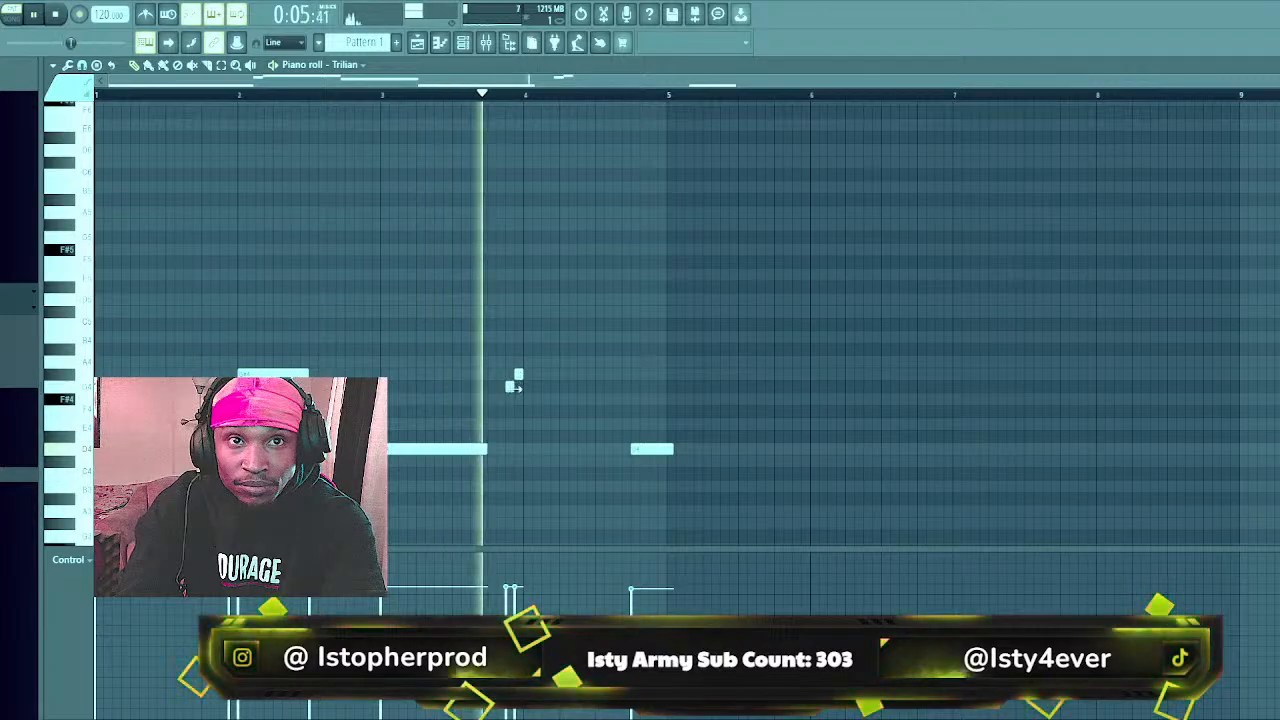
Build a short F#4–G4 run leading into a long G#4 note that starts on the bar 4 downbeat
key("space")
left_click(500, 399)
key("space")
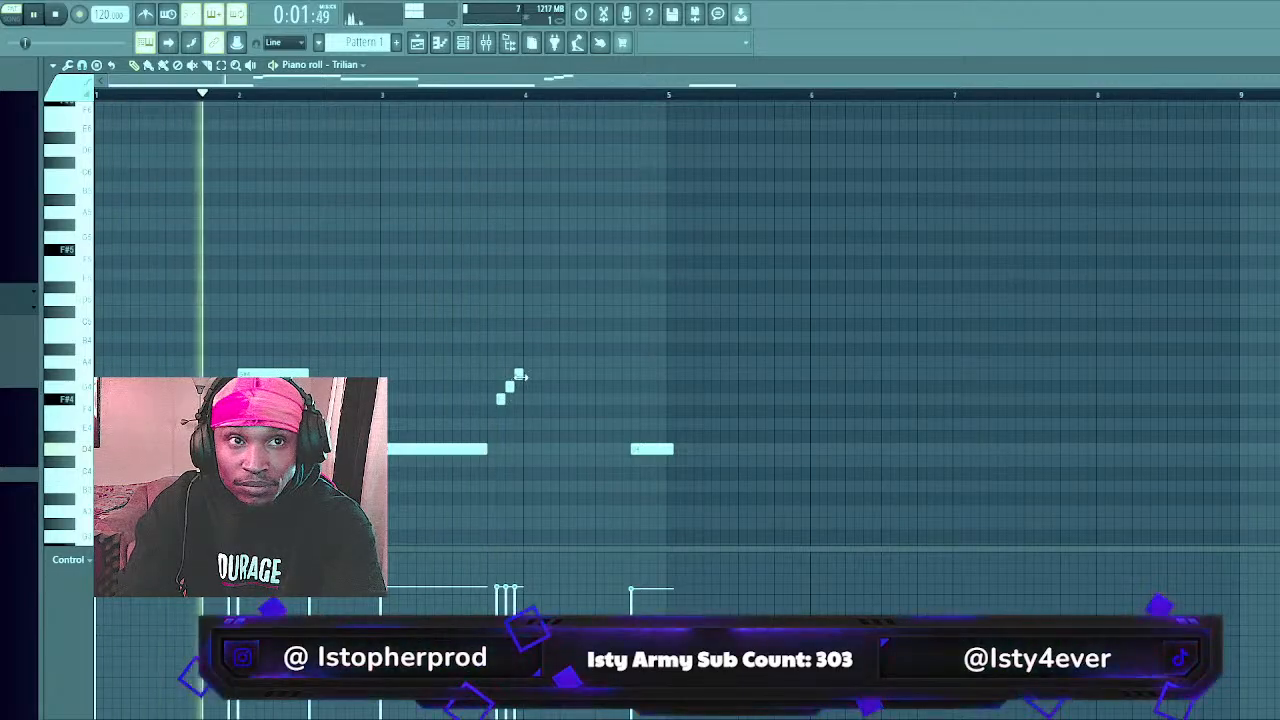
left_click_drag(519, 375, 652, 375)
right_click(509, 387)
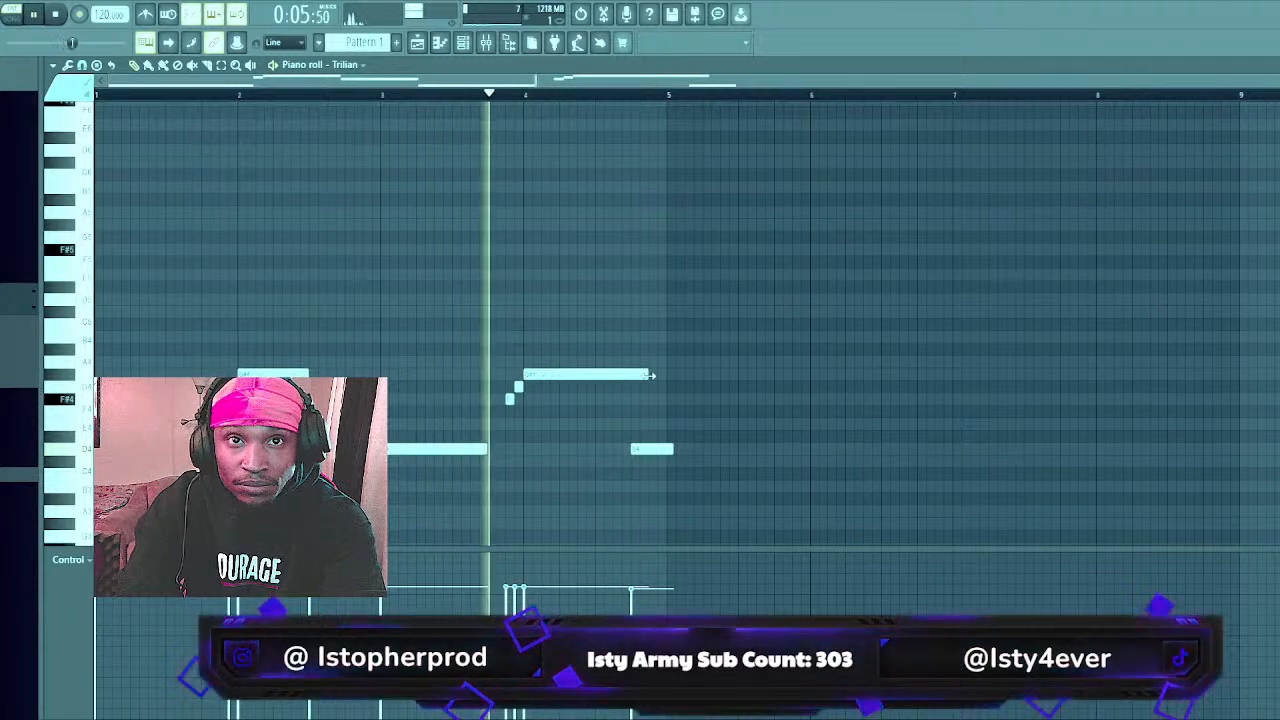
key("space")
key("space")
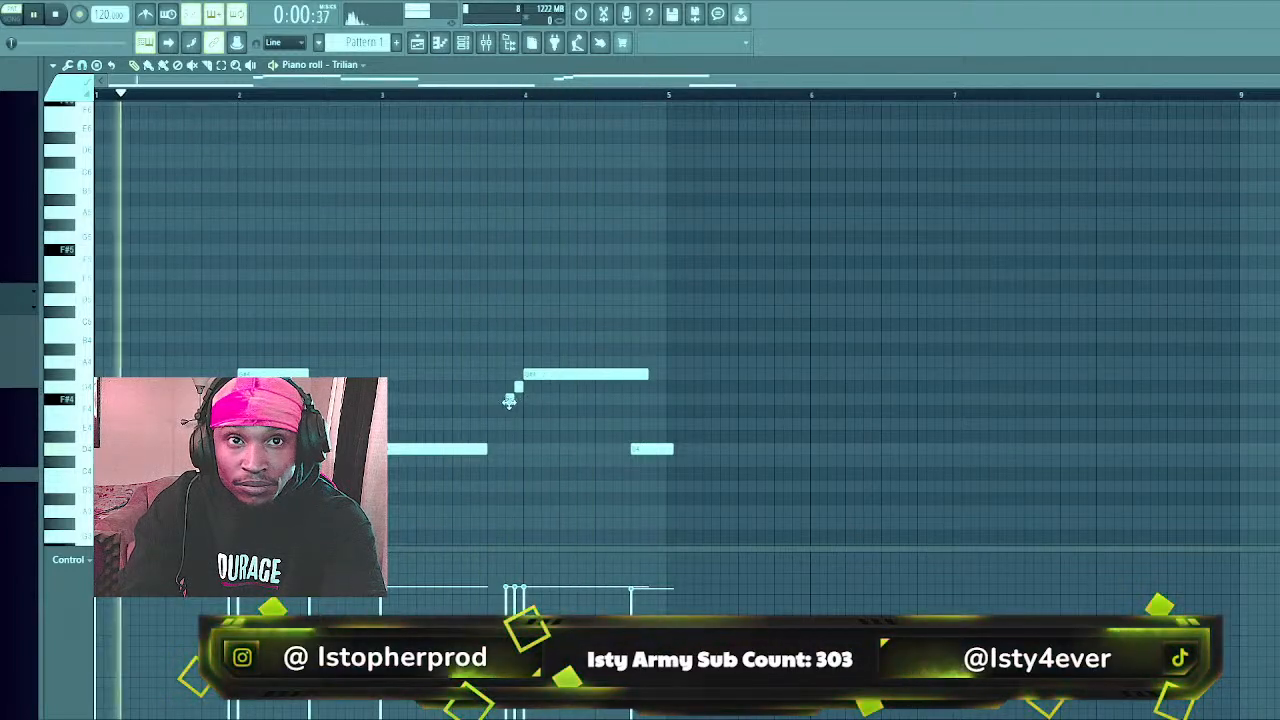
Move the short F#4 pickup slightly earlier and trim the last D4 note to end at bar 5
left_click_drag(509, 400, 497, 401)
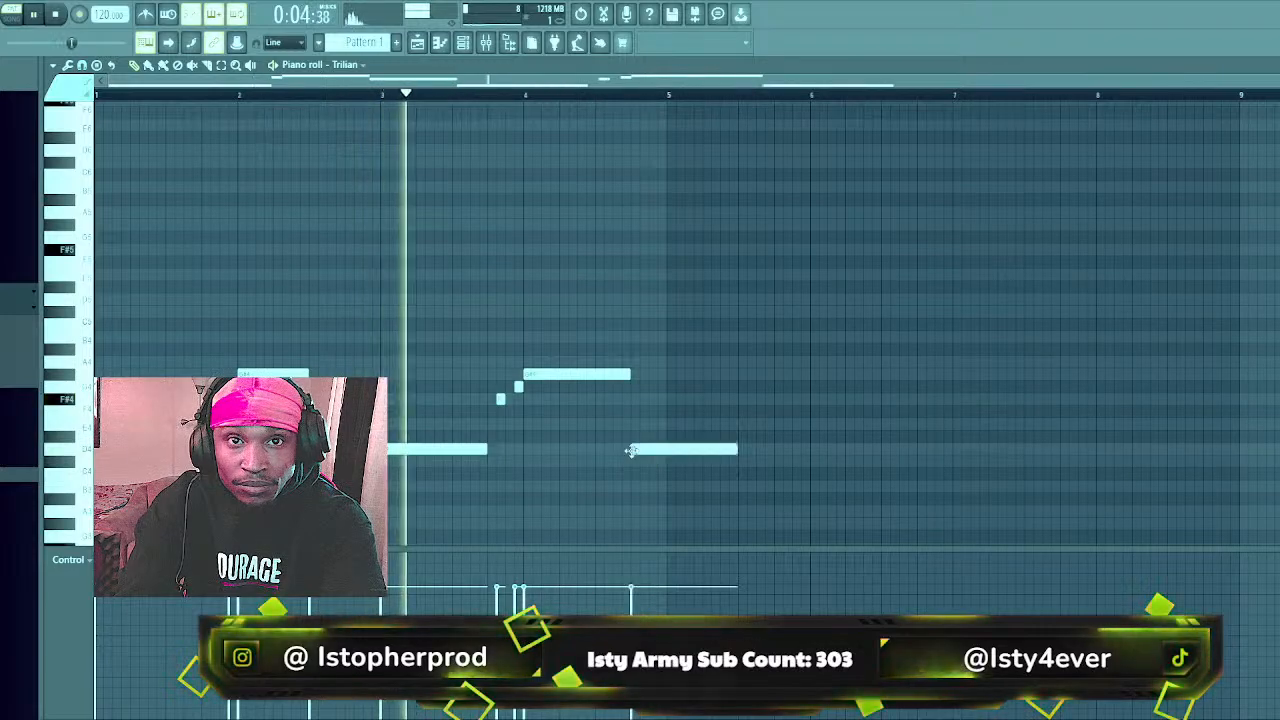
left_click_drag(675, 456, 666, 451)
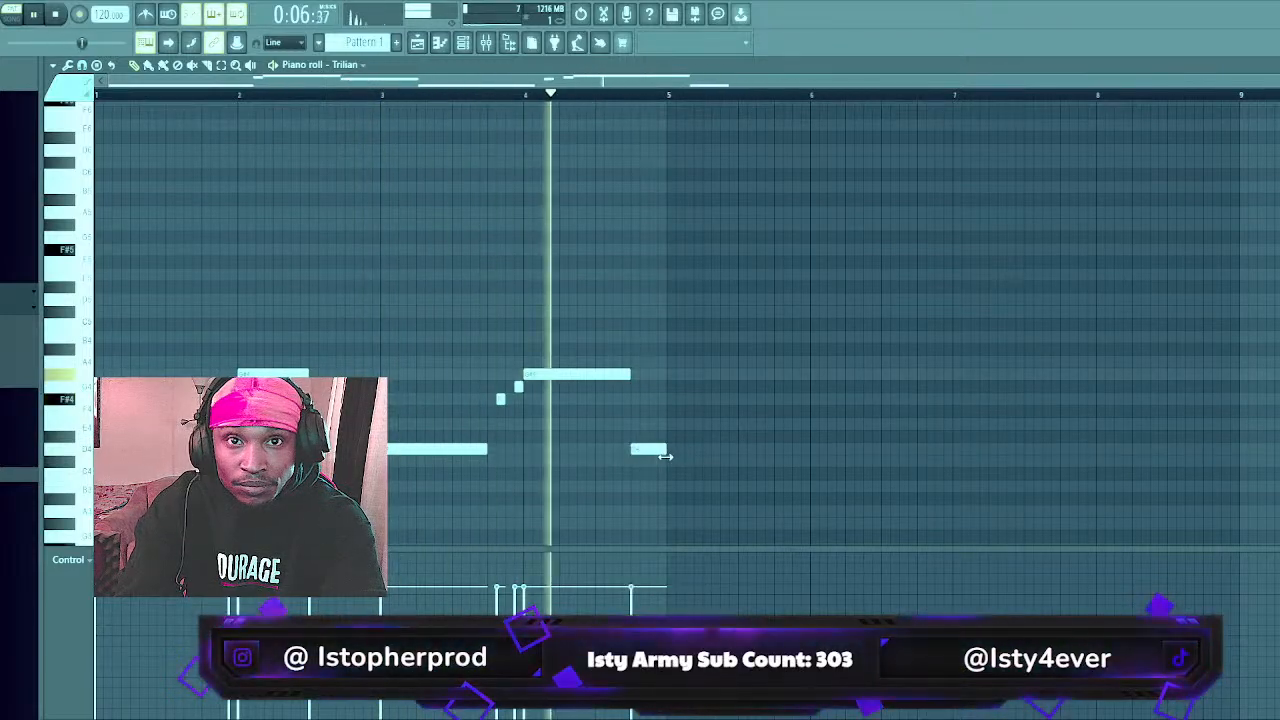
Try the F#4 pickup lowered to E4, and delete that pickup note before bar 4
left_click_drag(500, 408, 505, 433)
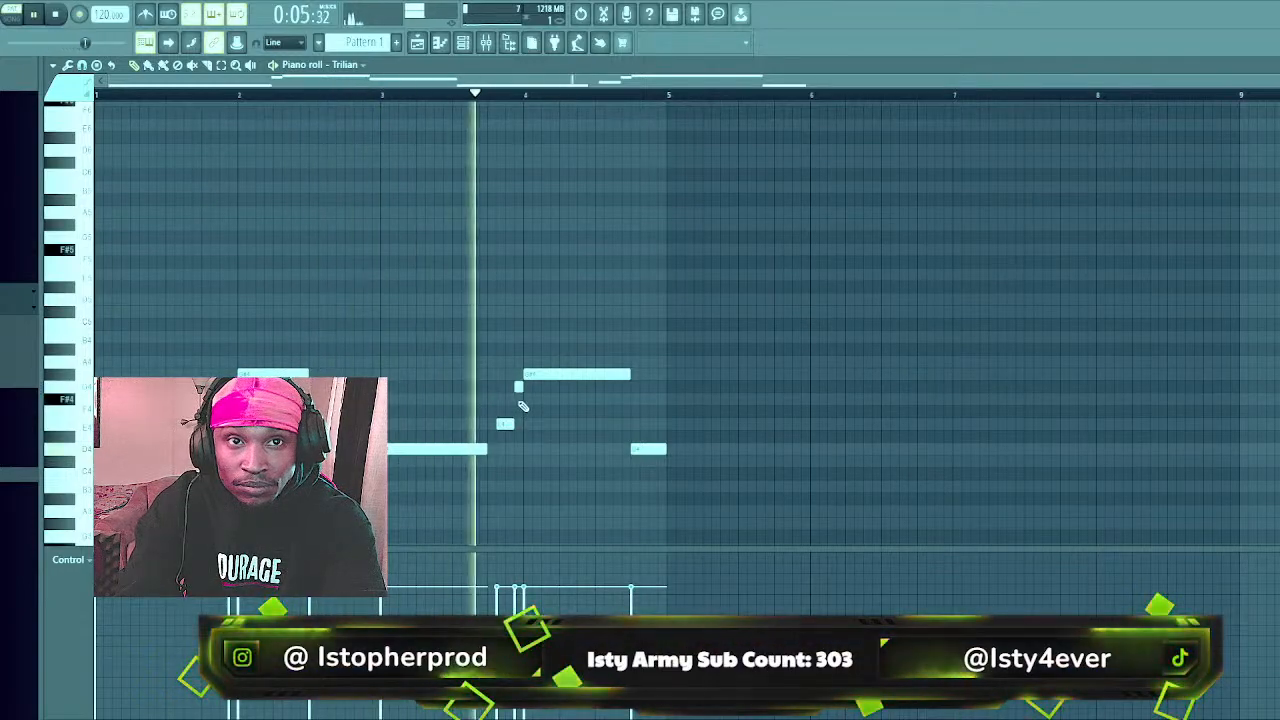
left_click_drag(508, 424, 517, 424)
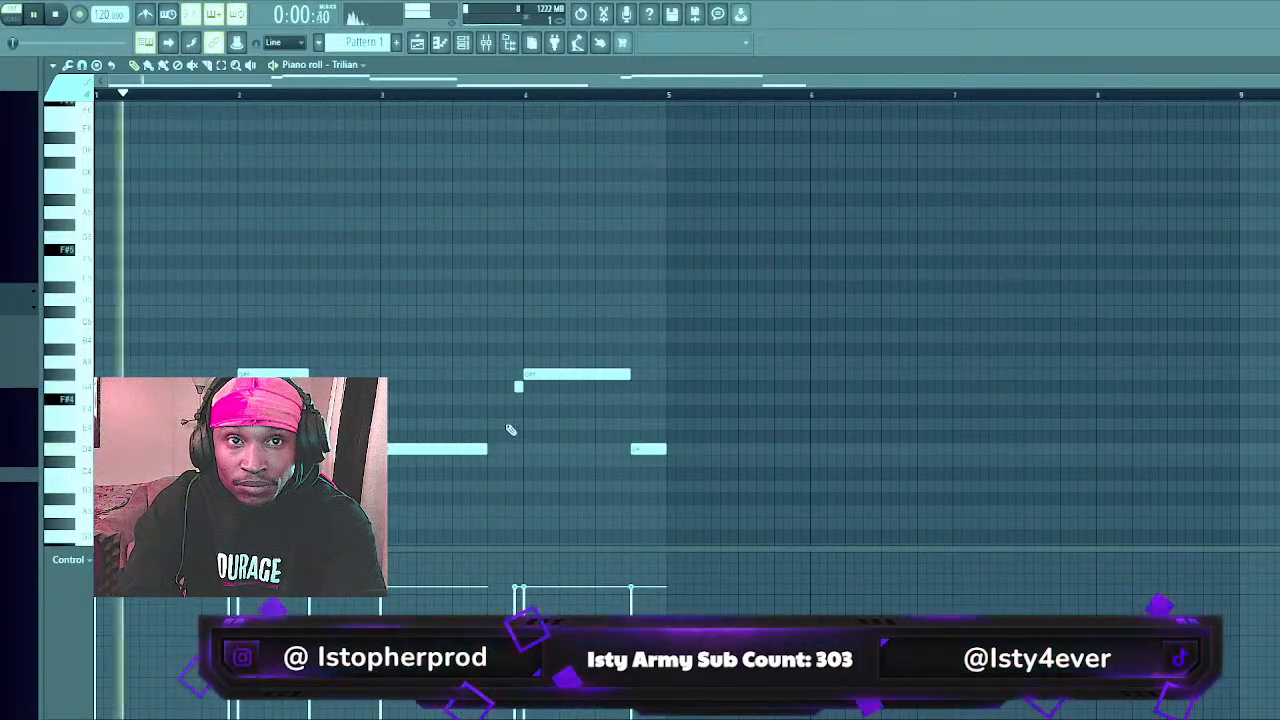
right_click(514, 424)
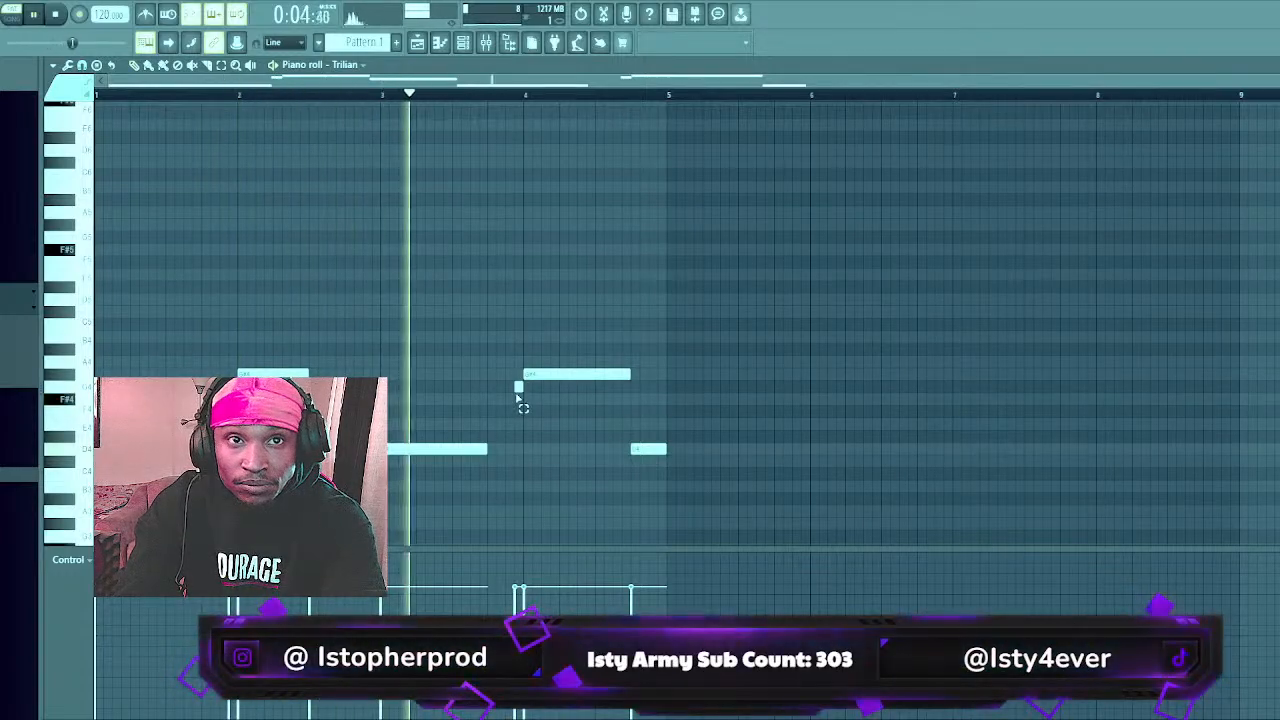
Try the G4 pickup an octave higher, restore it, and raise the last note of bar 4 to F#4
key("ctrl+Up")
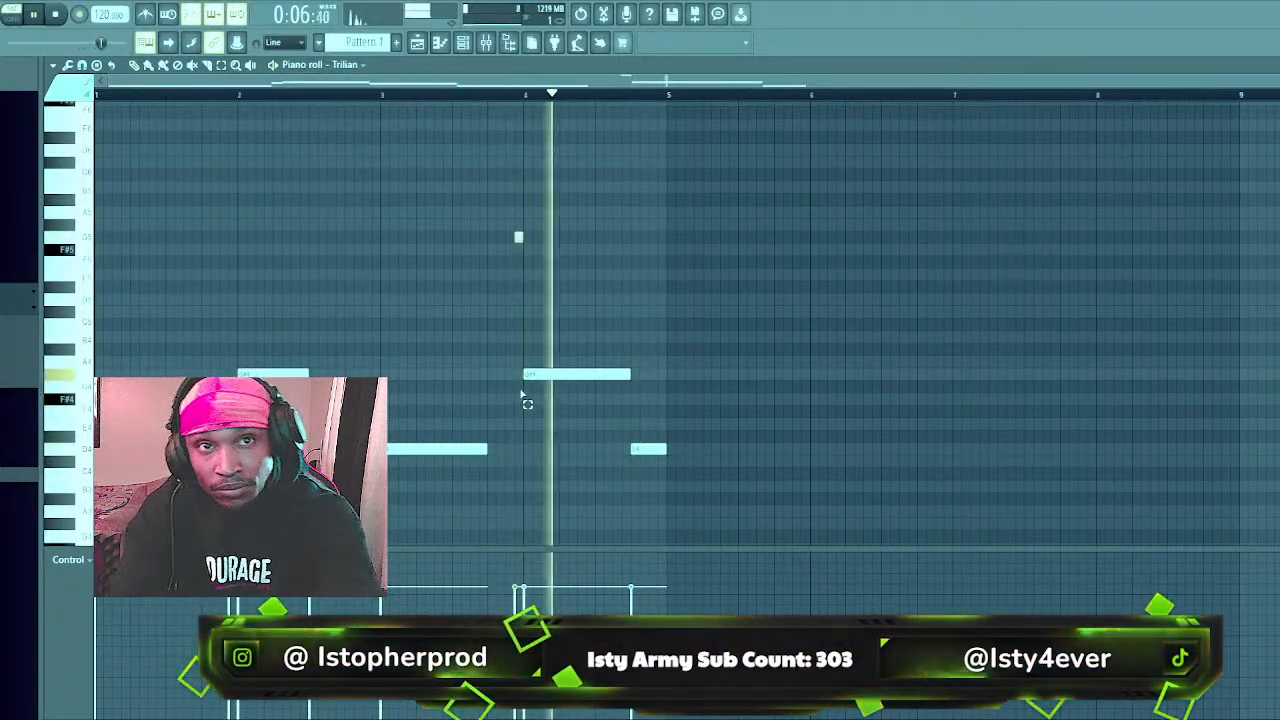
key("ctrl+Down")
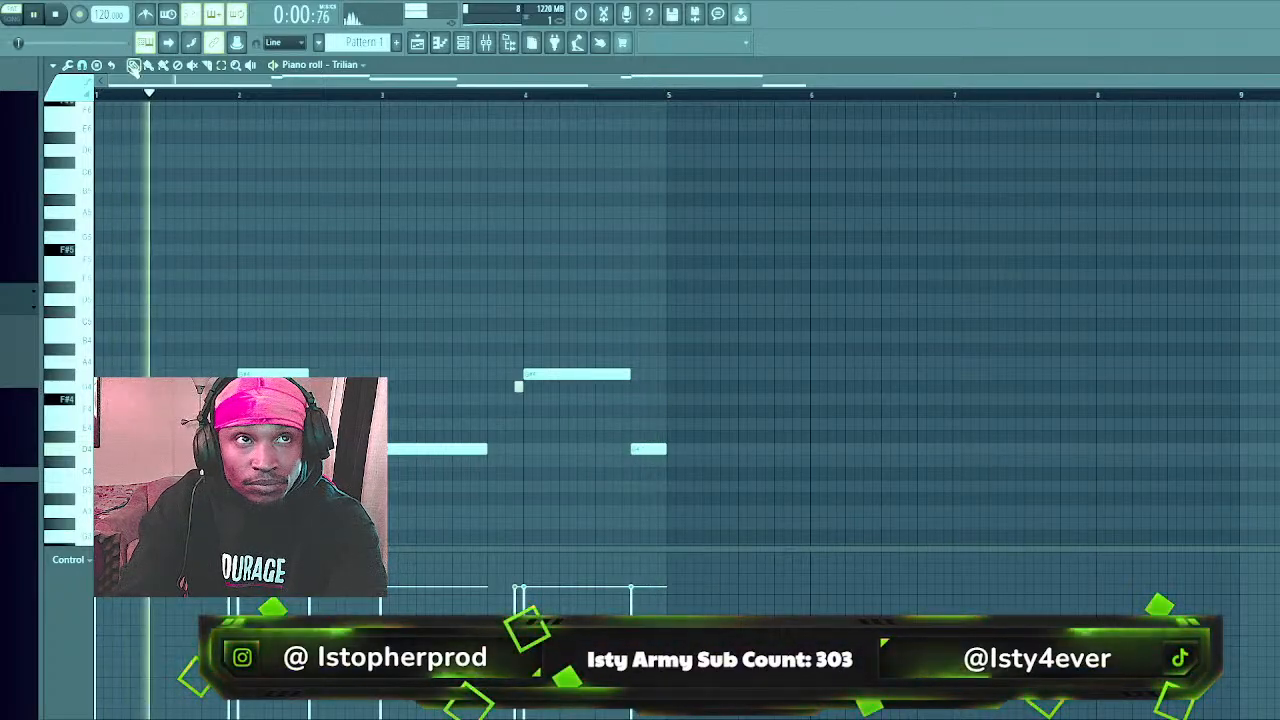
left_click_drag(648, 449, 648, 399)
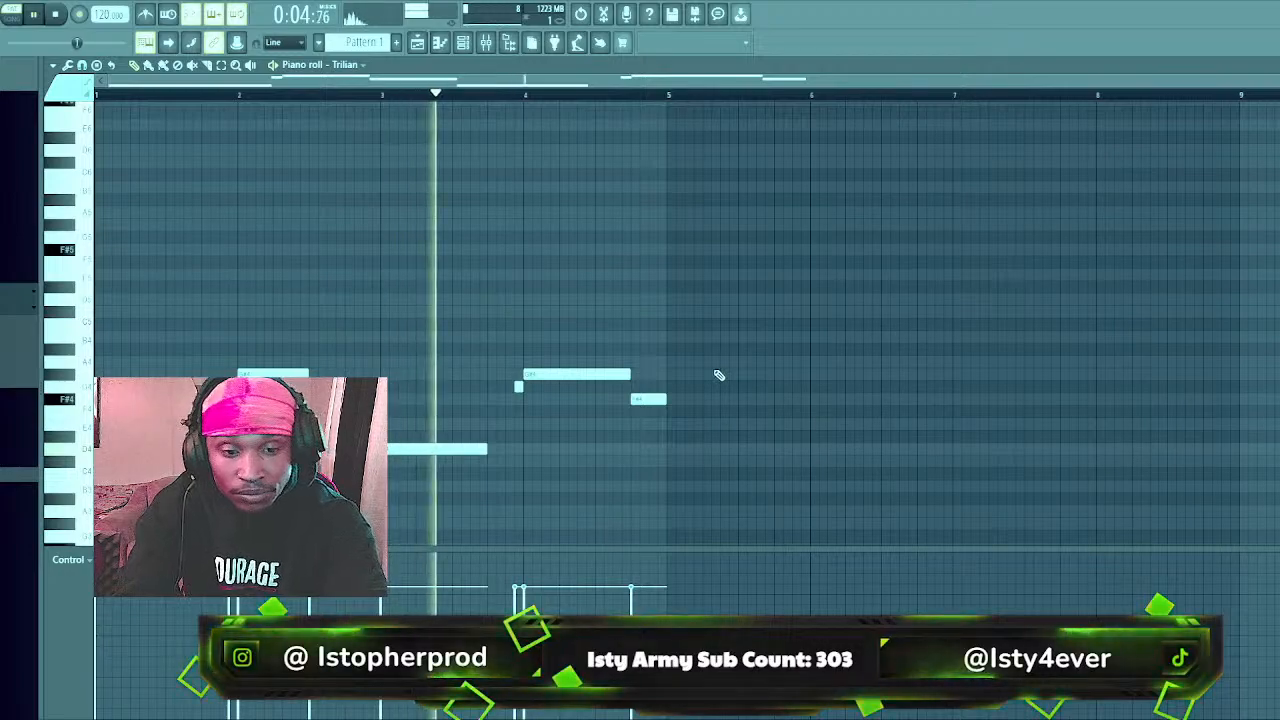
Duplicate the four-bar bass line into bars 5 to 8 and replay it from the start
key("ctrl+b")
left_click(721, 288)
right_click(722, 288)
key("F6")
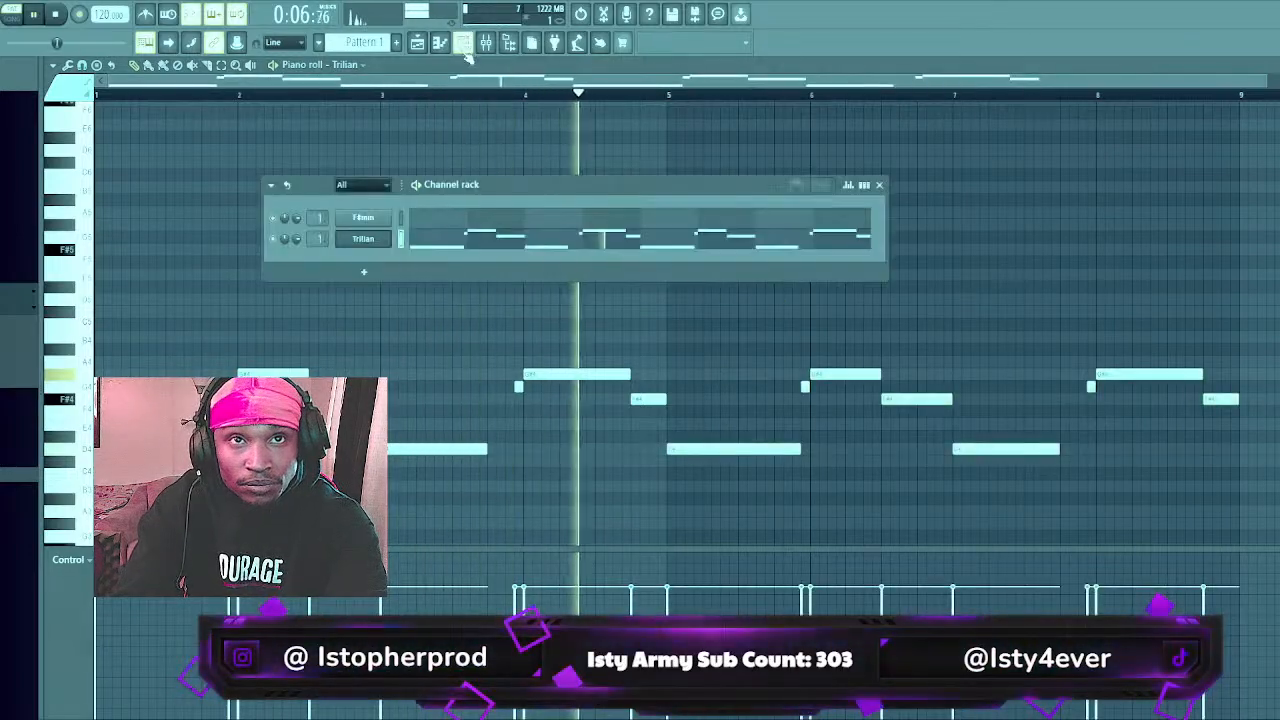
key("space")
key("space")
key("F6")
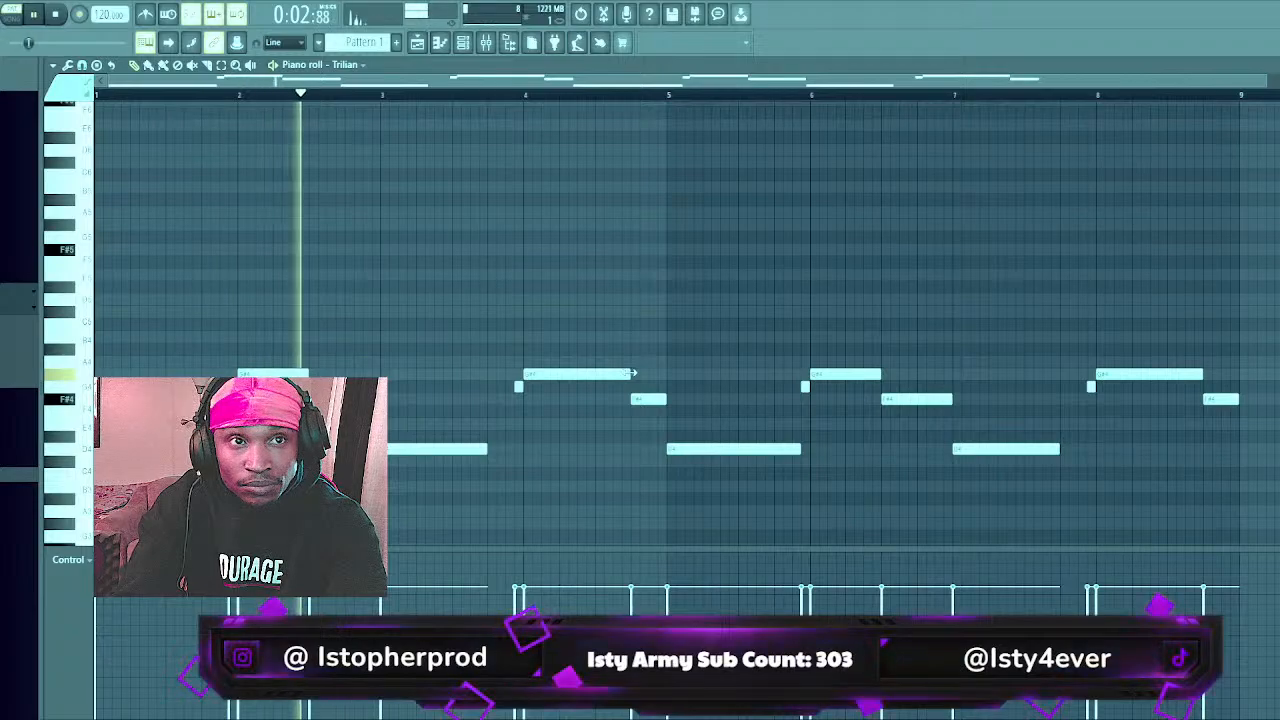
Shorten the long G#4 note in bars 4 and 8 to two beats and fill each gap with an F#4 note
left_click_drag(632, 374, 599, 400)
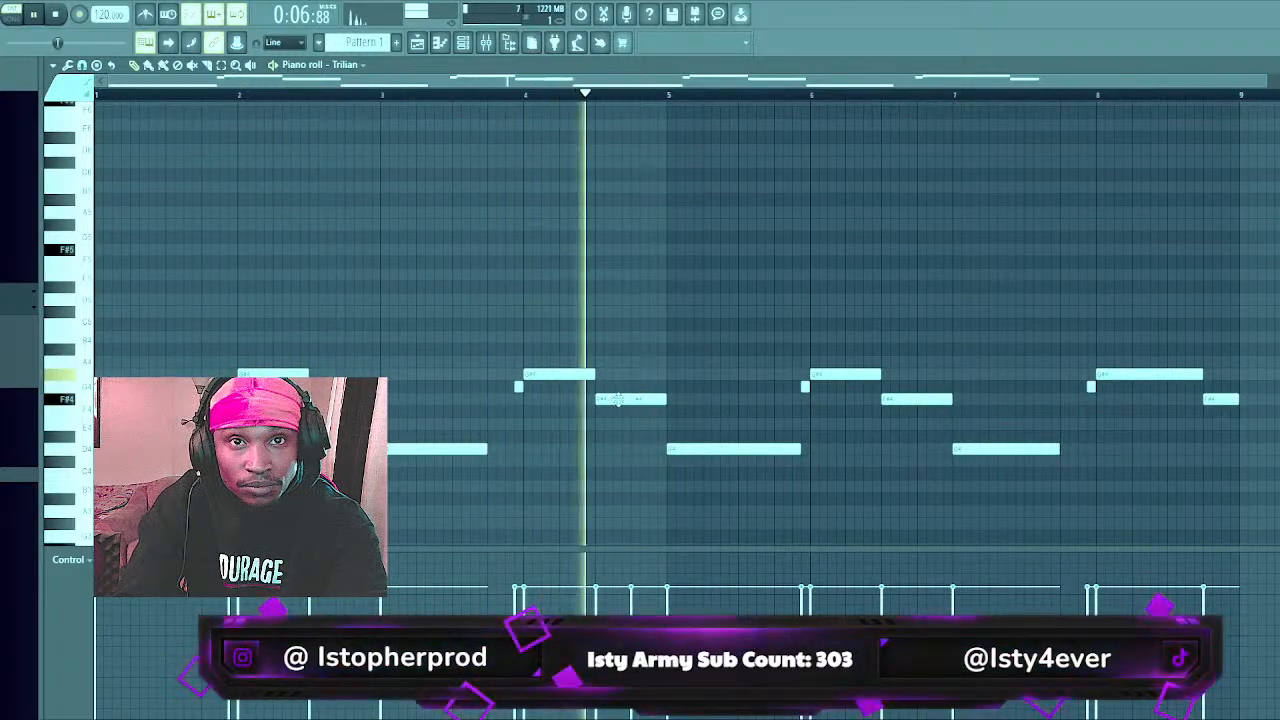
left_click_drag(618, 400, 631, 413)
key("space")
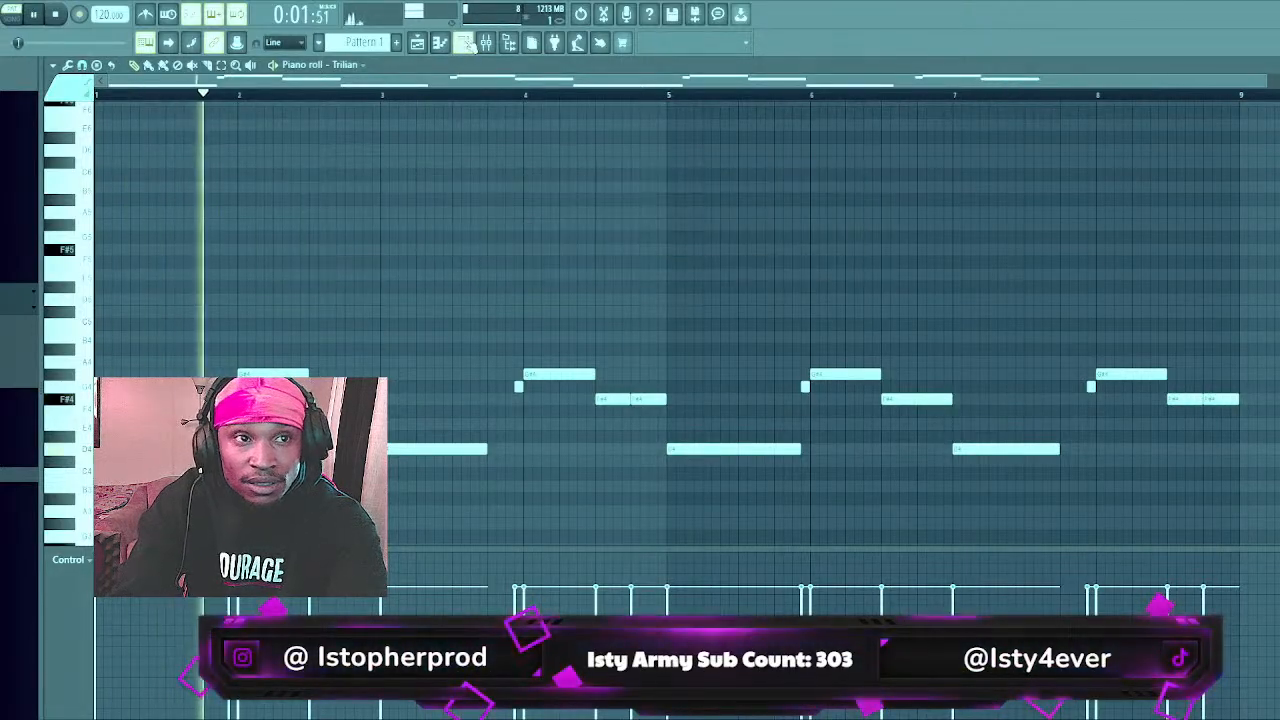
Try the whole bass line a semitone higher and return it to its original pitch
key("shift+Up")
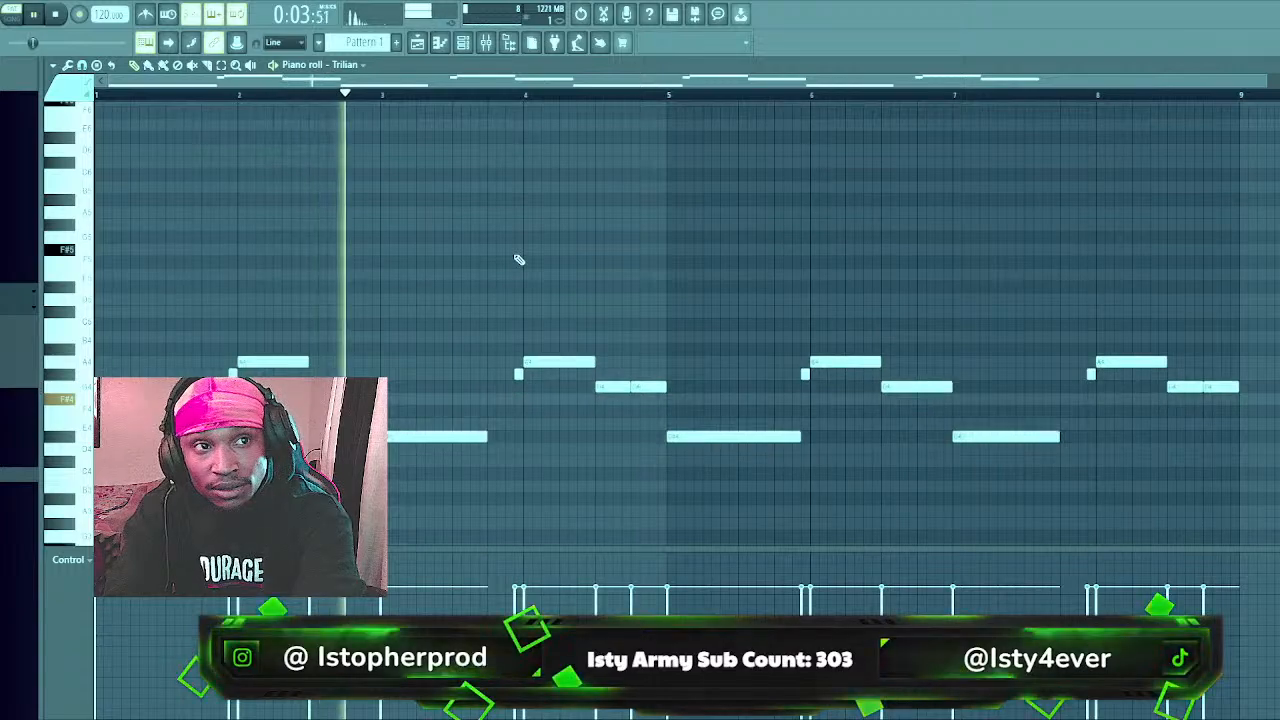
key("space")
key("space")
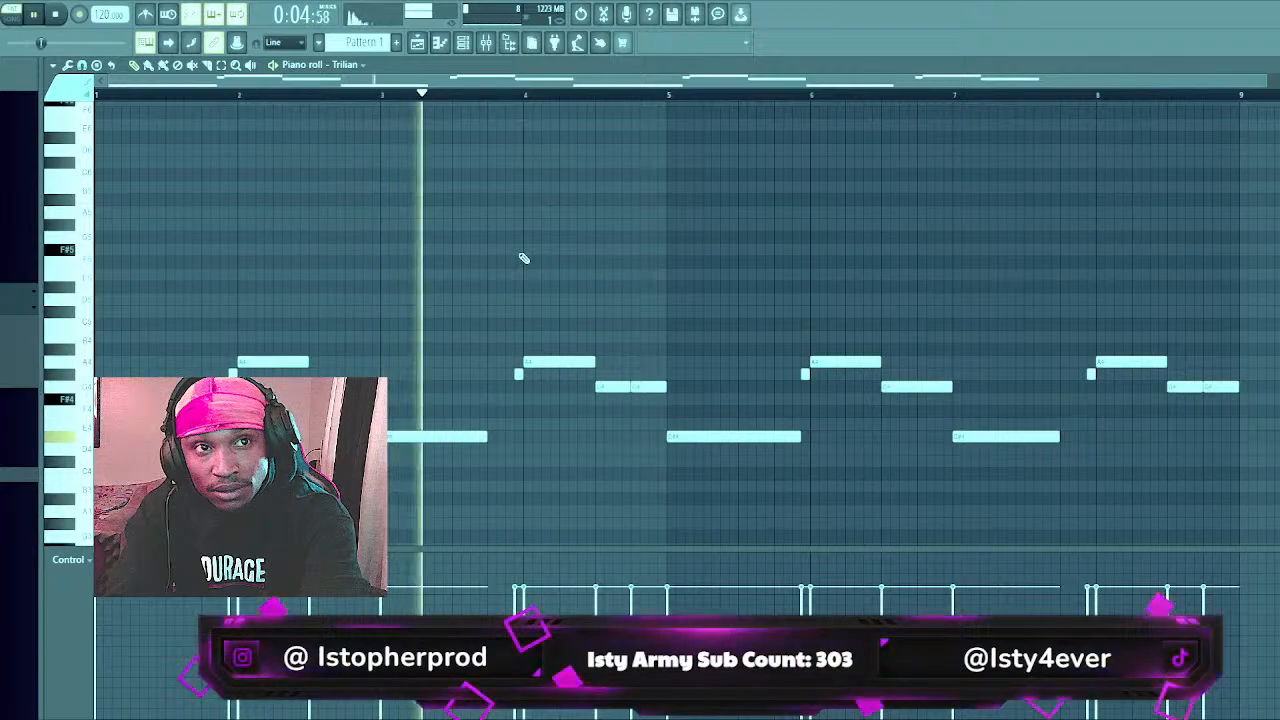
key("Up")
key("space")
key("space")
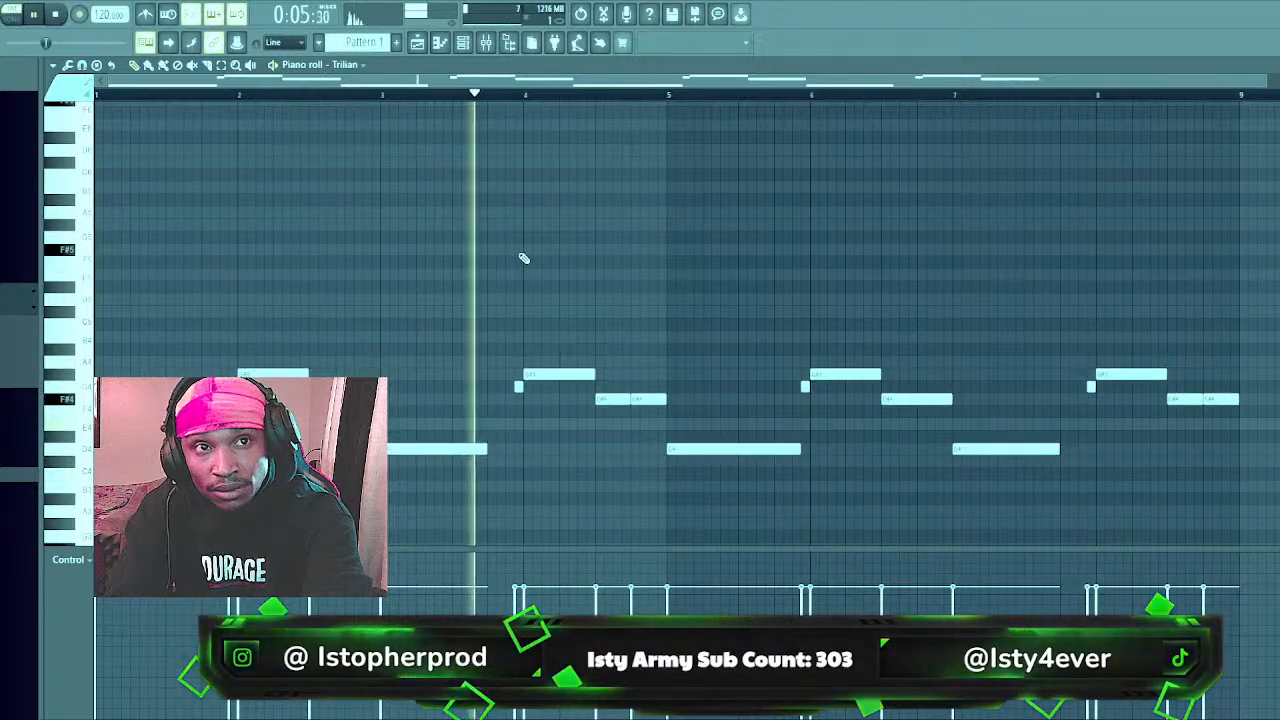
Replay the bass line from the start to check the notes leading into bar 5
key("Down")
key("space")
key("space")
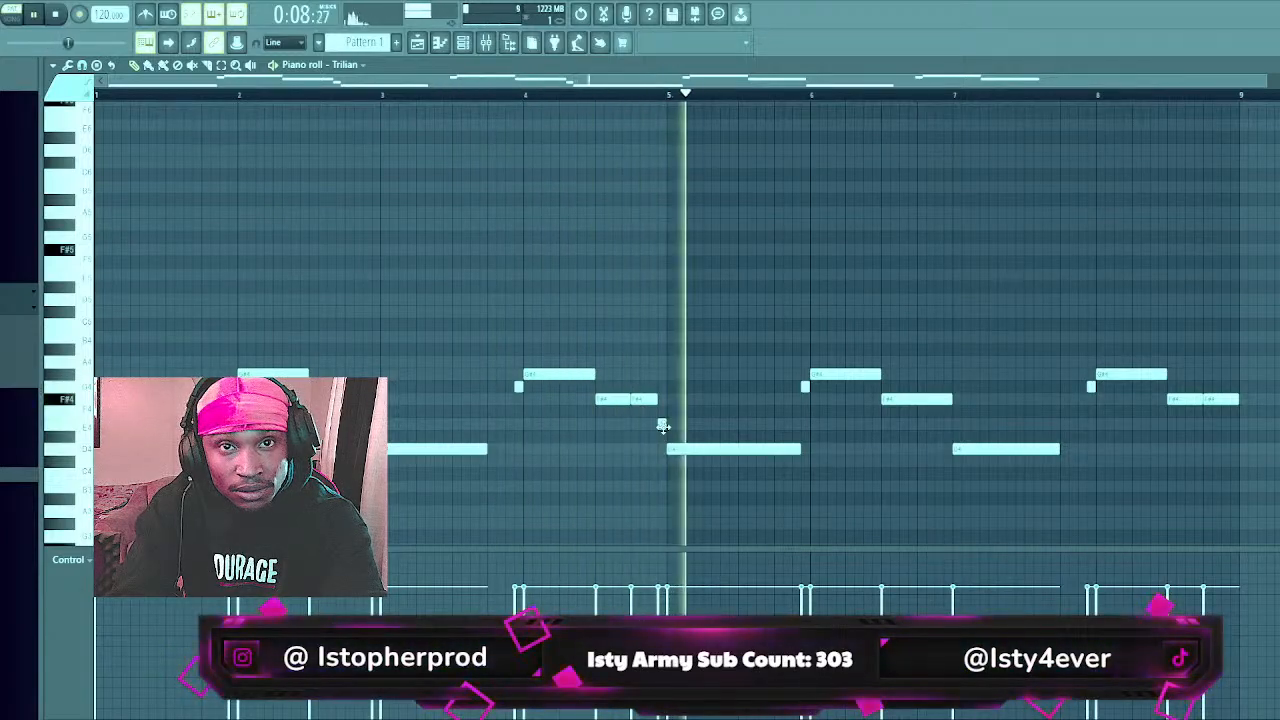
key("space")
key("space")
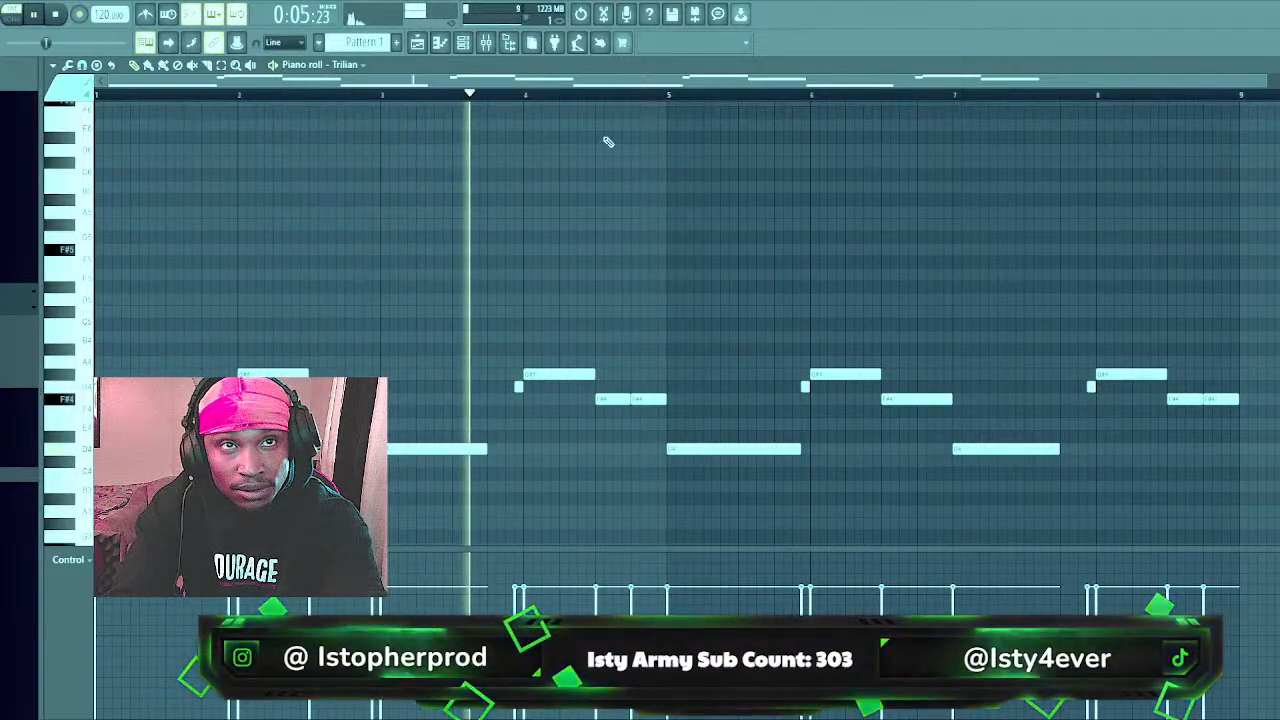
Stop playback and clone the F#min channel in the channel rack
left_click(463, 42)
key("space")
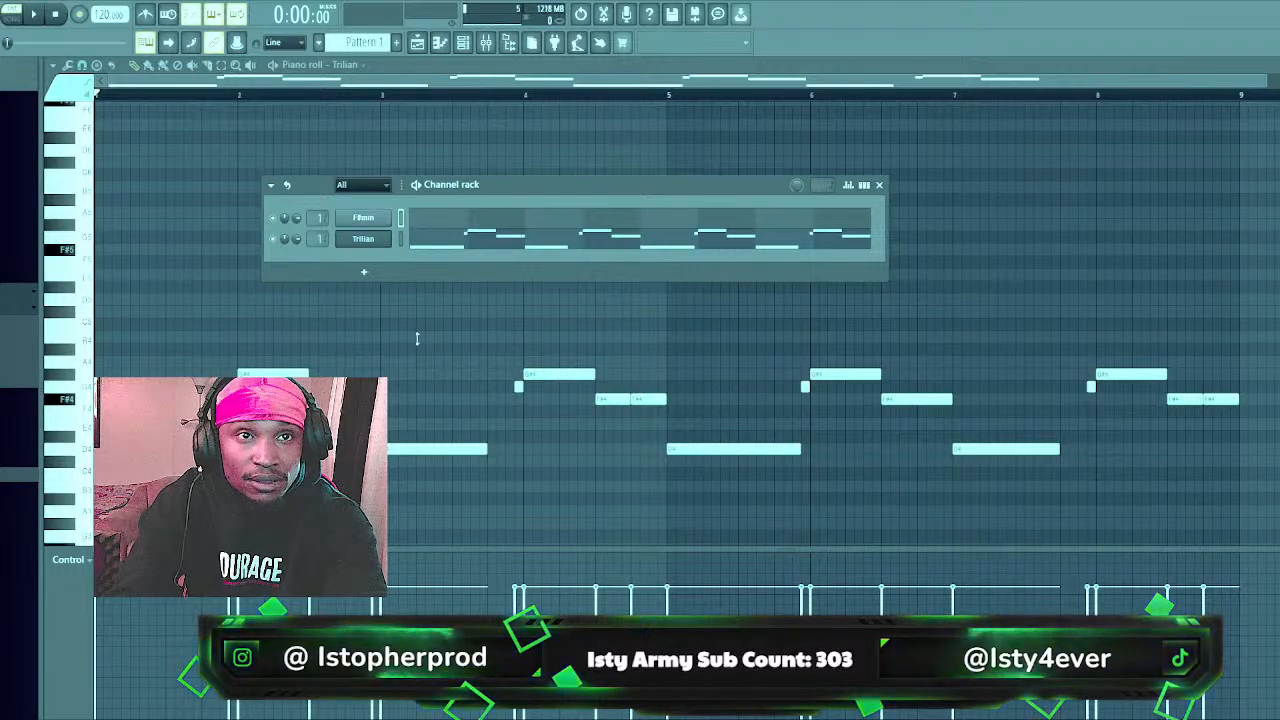
key("alt+c")
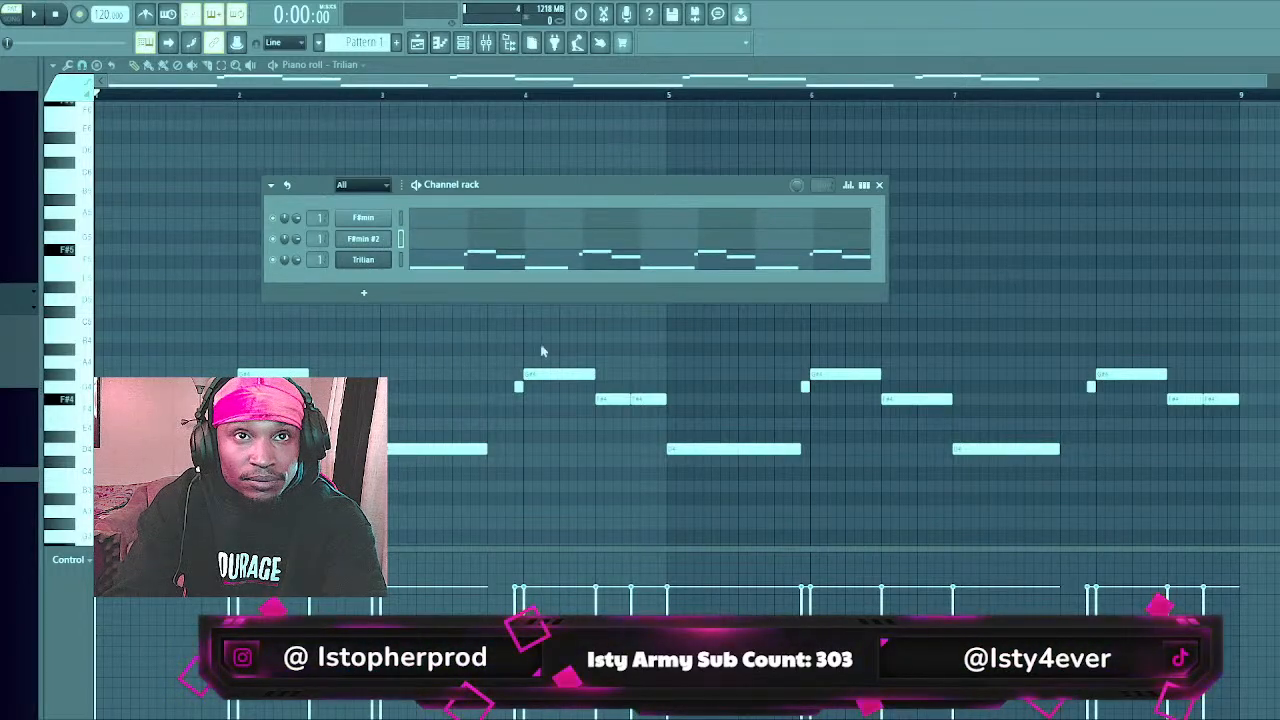
In the SRX PIANO 1 piano roll, lay out sustained root notes following the bass line, ending with G#4 and F#4 in bar 4
left_click(446, 243)
scroll(257, 286, "up", 3)
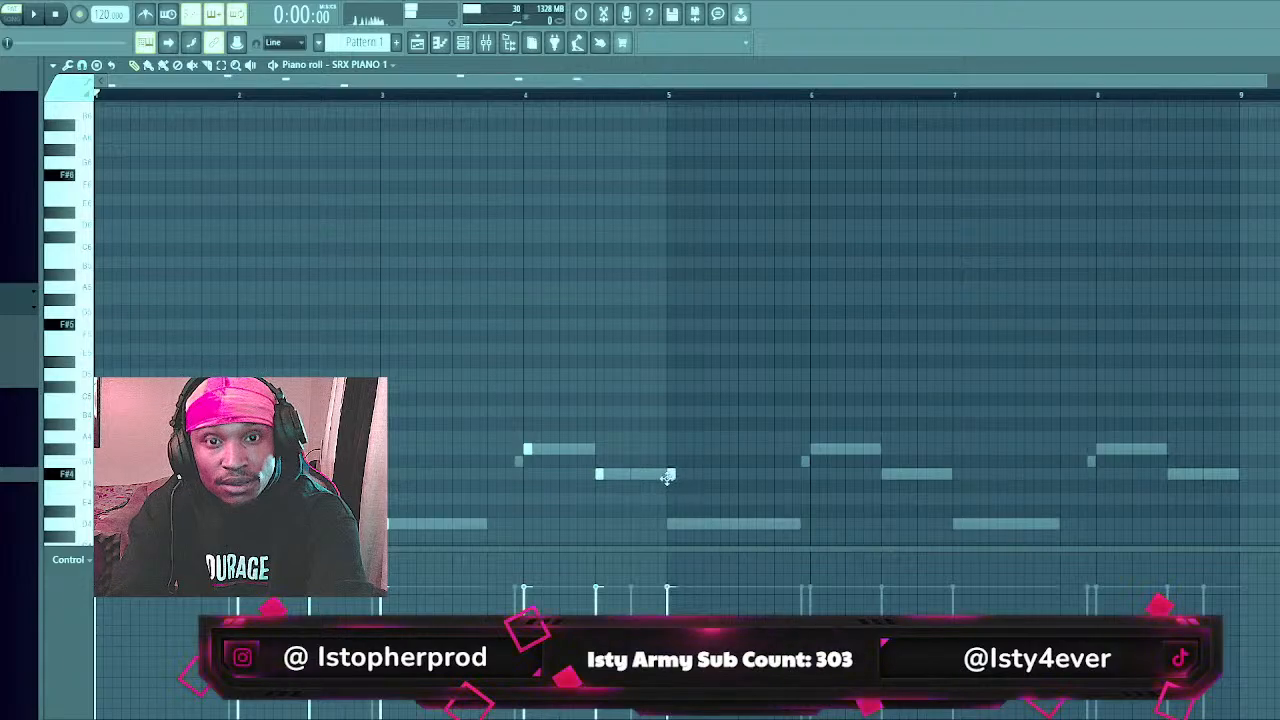
left_click_drag(671, 486, 675, 487)
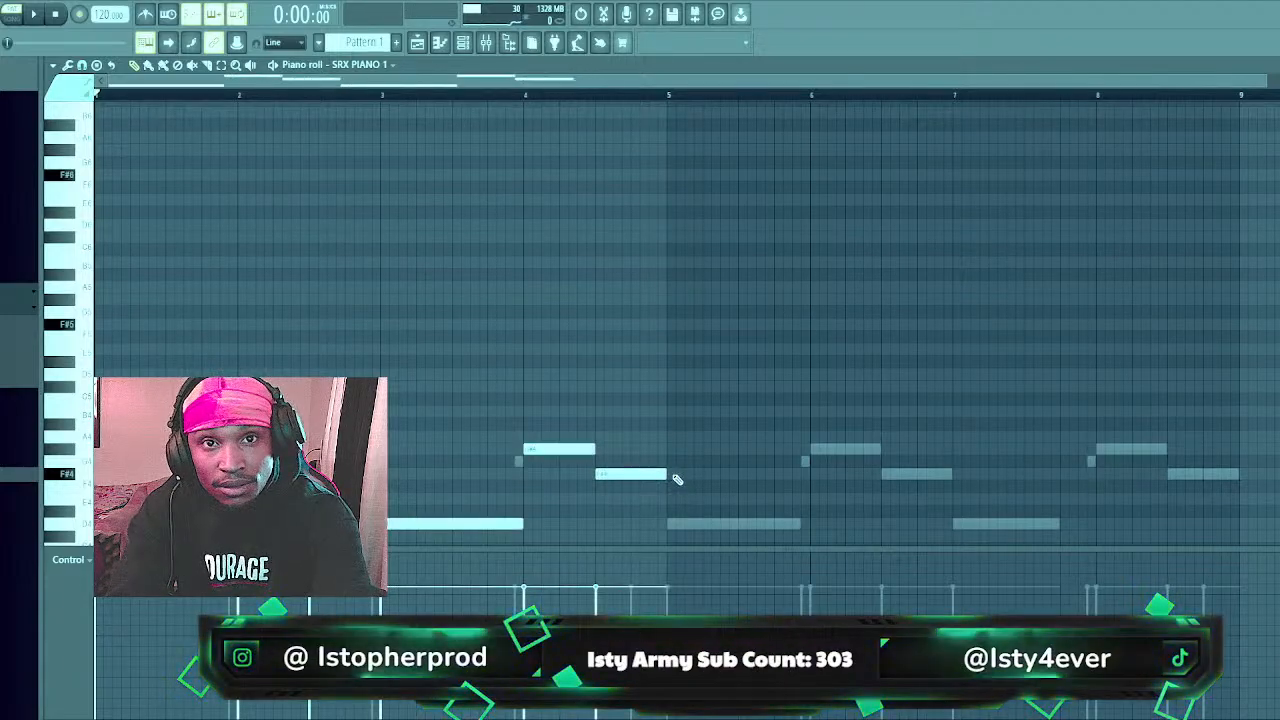
Raise all the SRX PIANO 1 root notes by two octaves
key("ctrl+Up")
key("ctrl+Up")
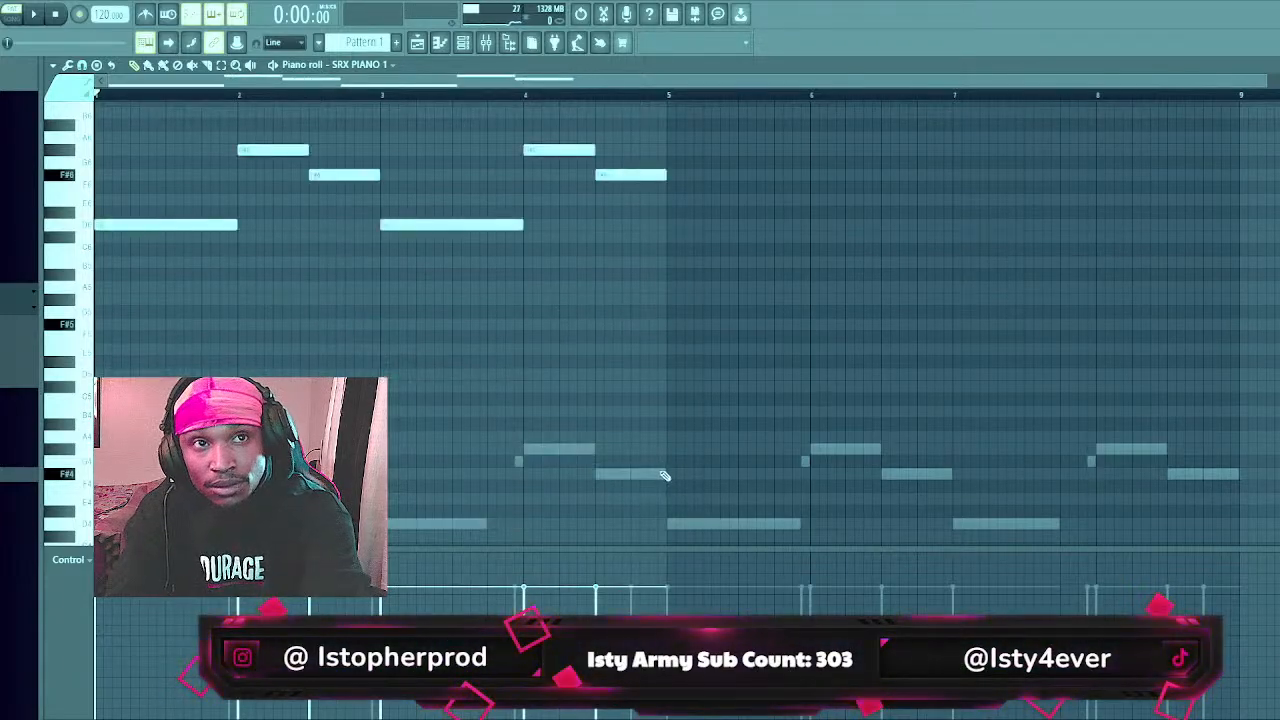
scroll(170, 316, "up", 3)
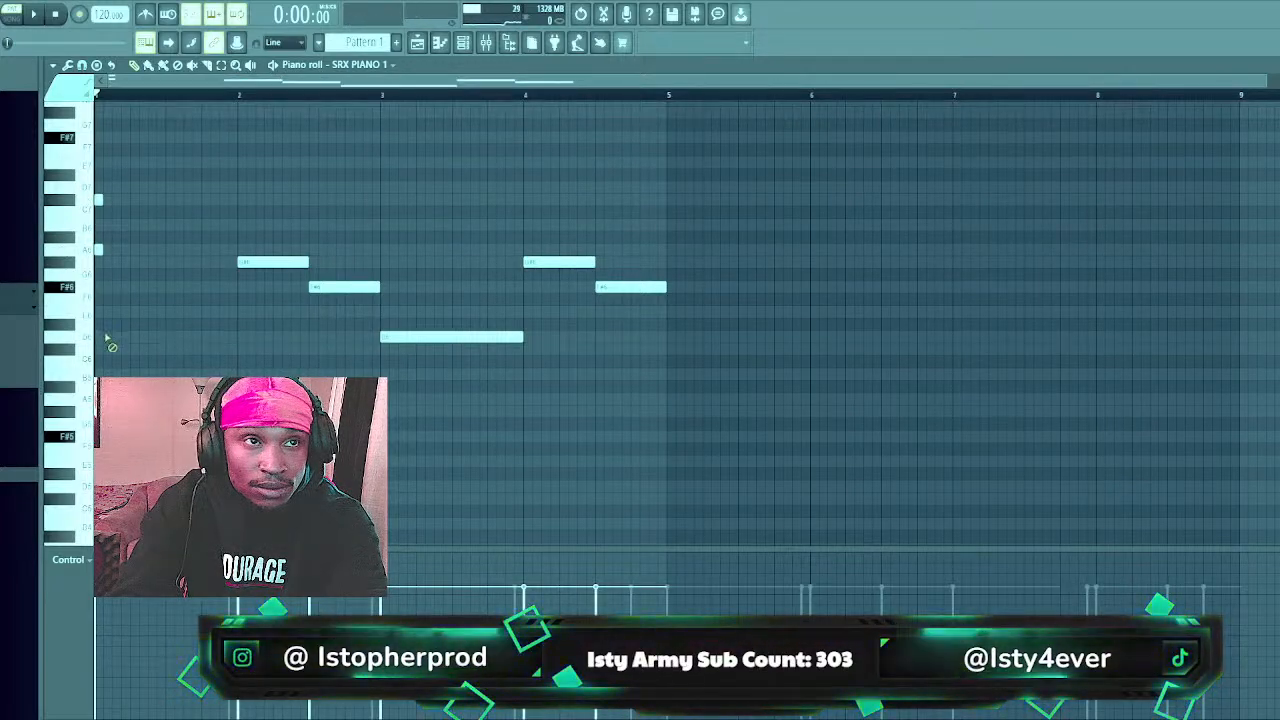
In bar 1, place two short A6 and C#7 stabs, on beat 2 and half a beat after it
key("space")
key("space")
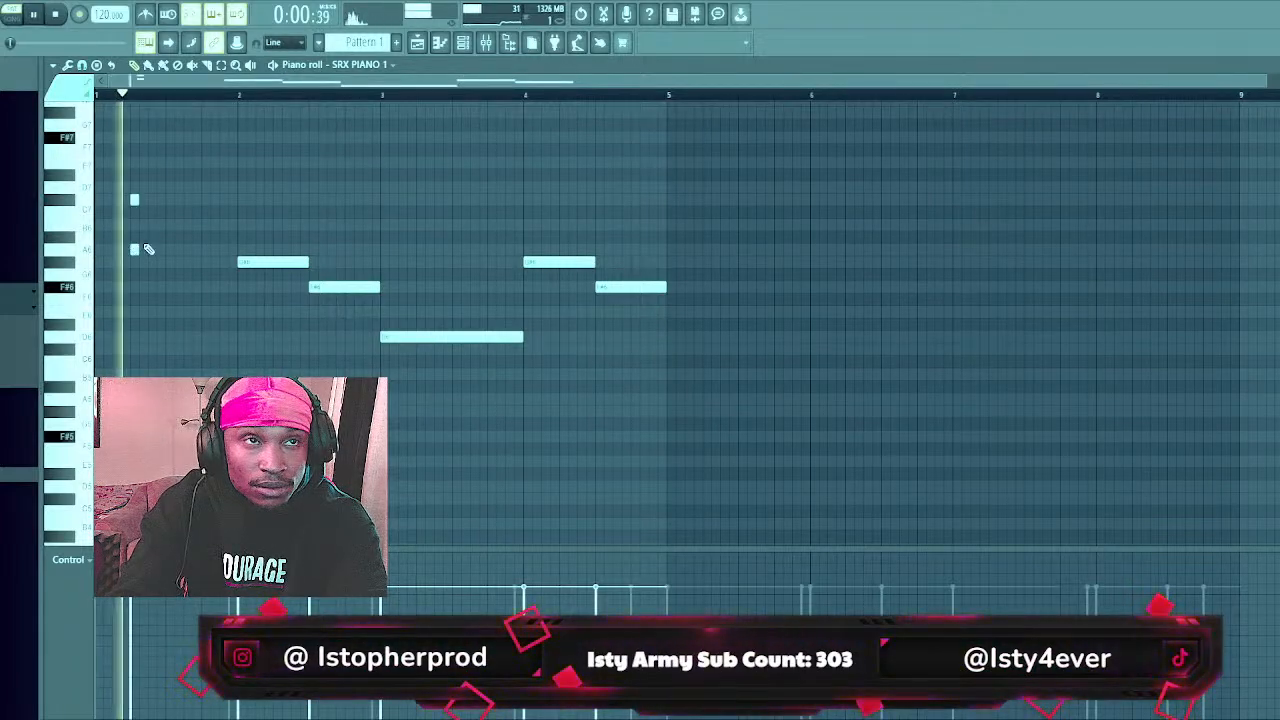
left_click(152, 200)
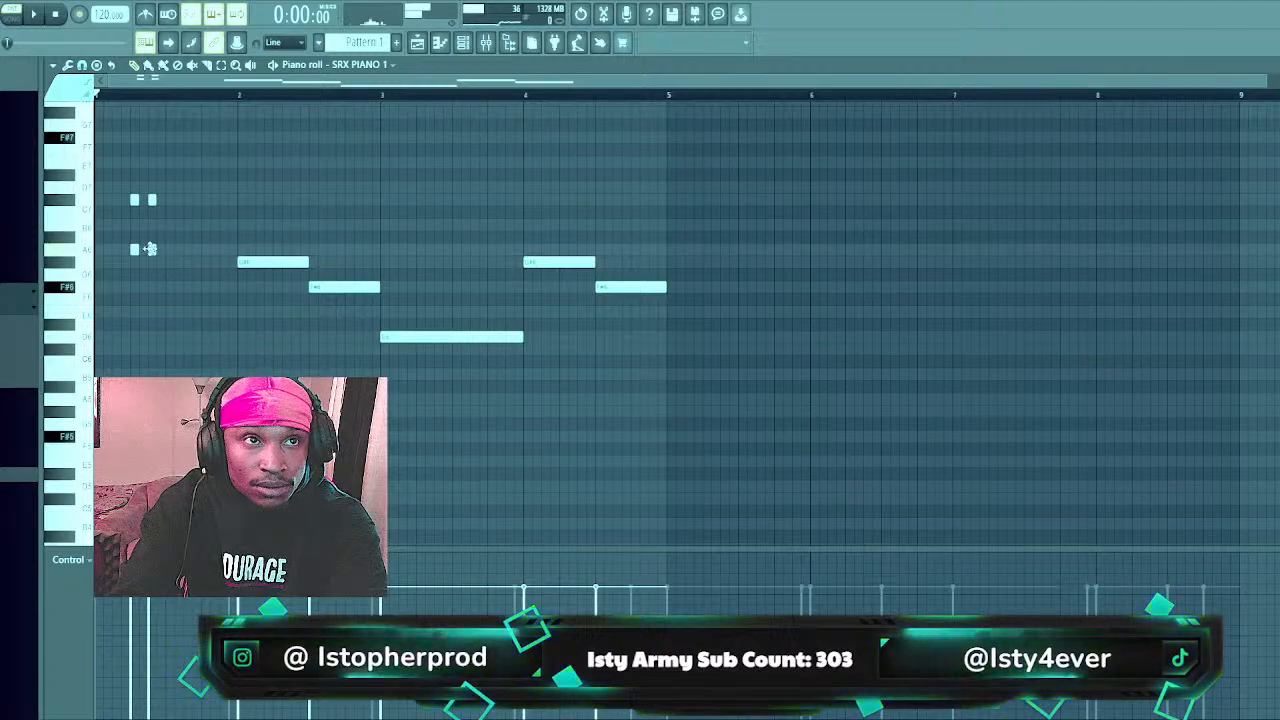
key("space")
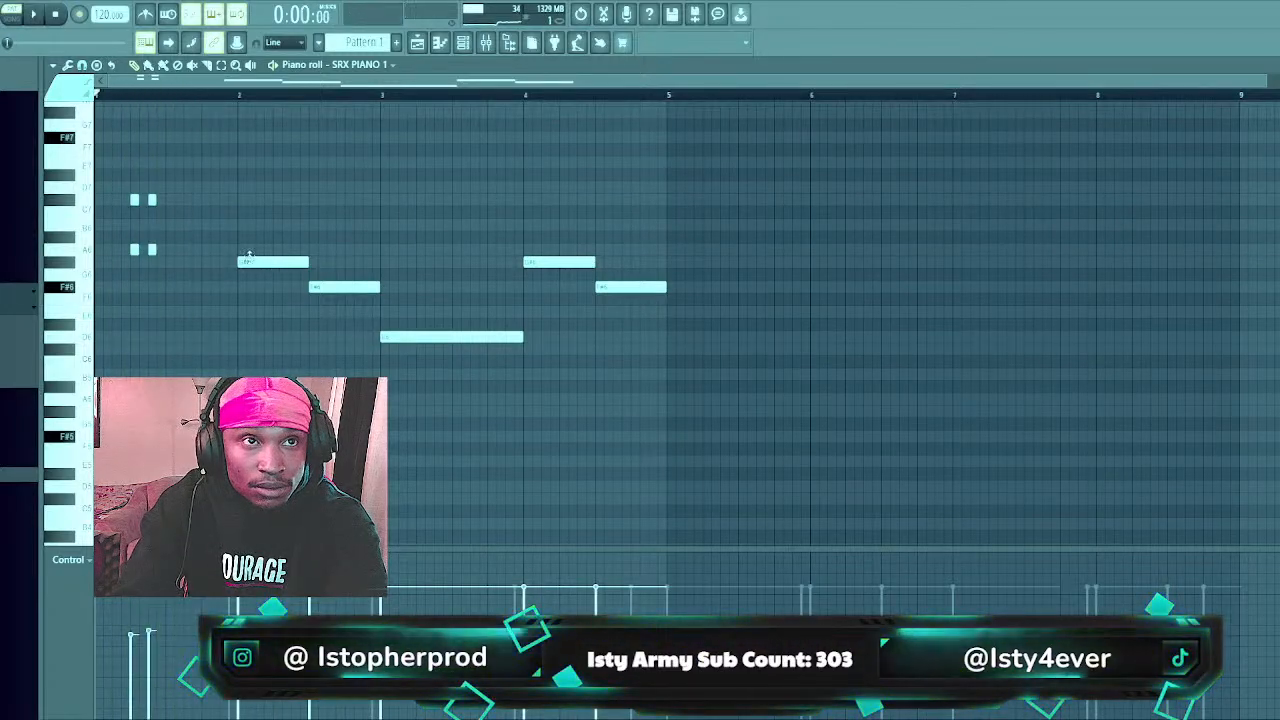
Add a short G#6 and B6 stab on beat 4 of bar 1 and check it in playback
key("space")
left_click(205, 224)
left_click(205, 274)
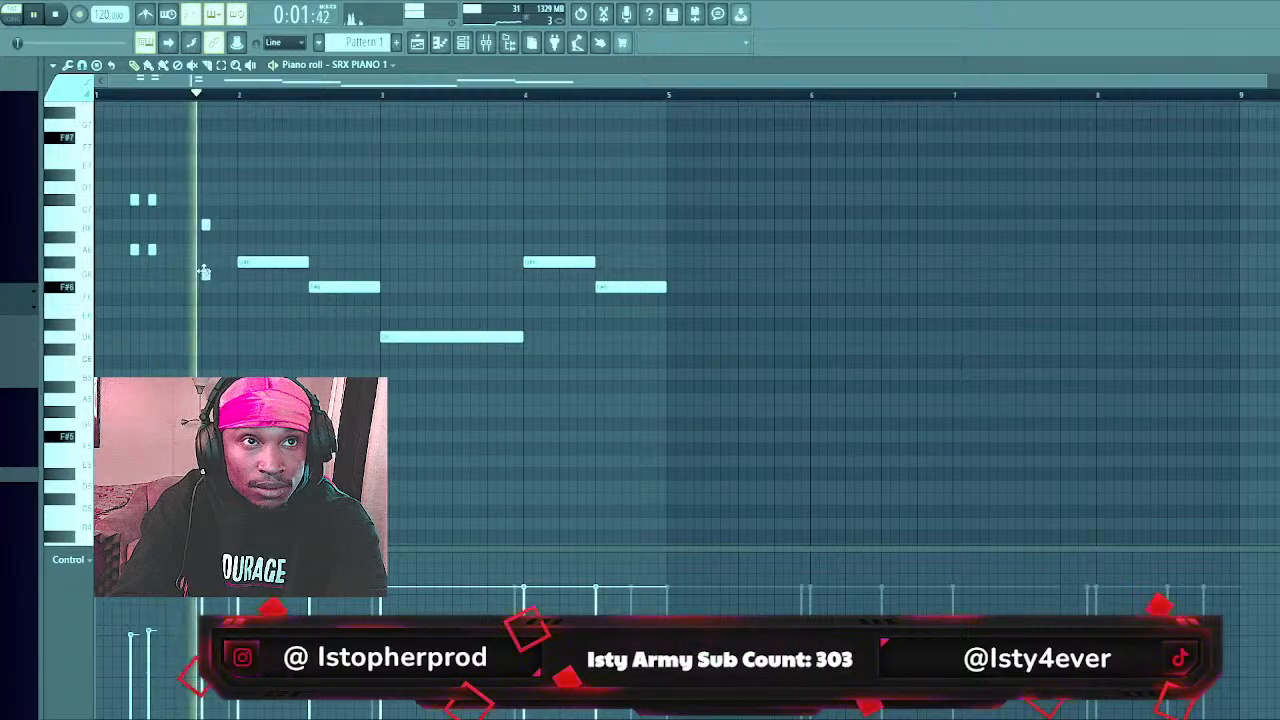
left_click(205, 262)
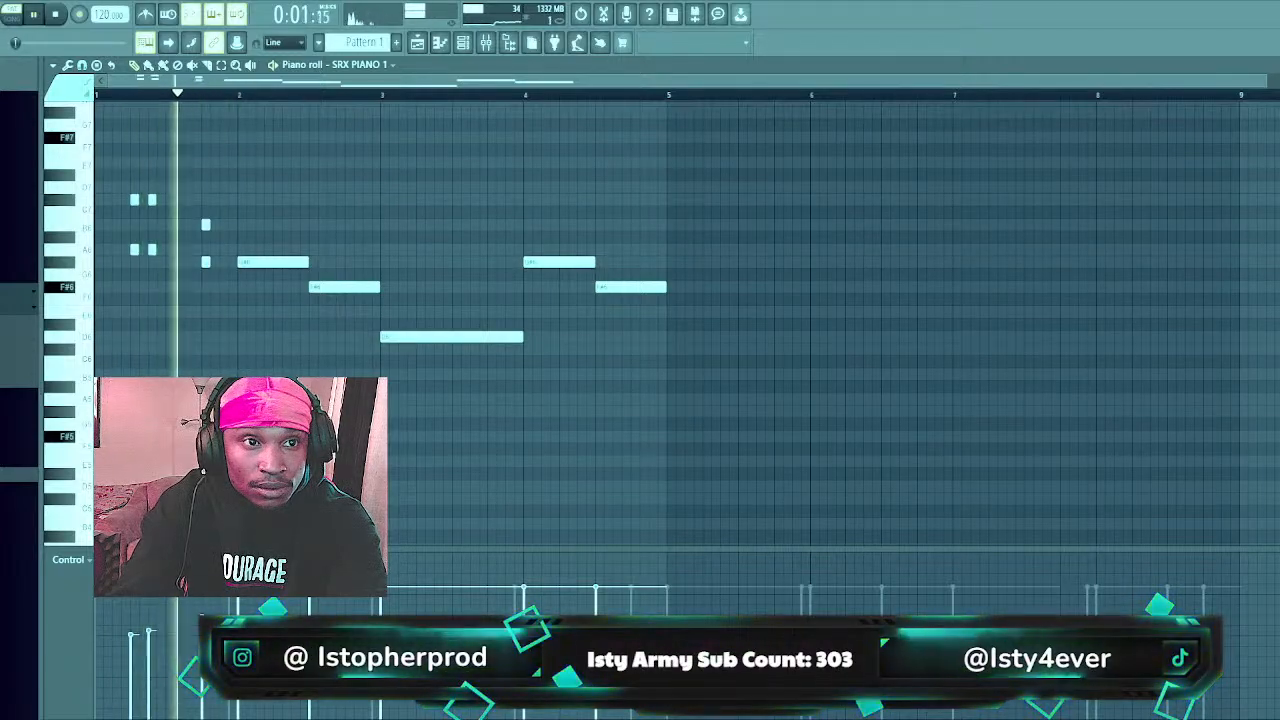
key("space")
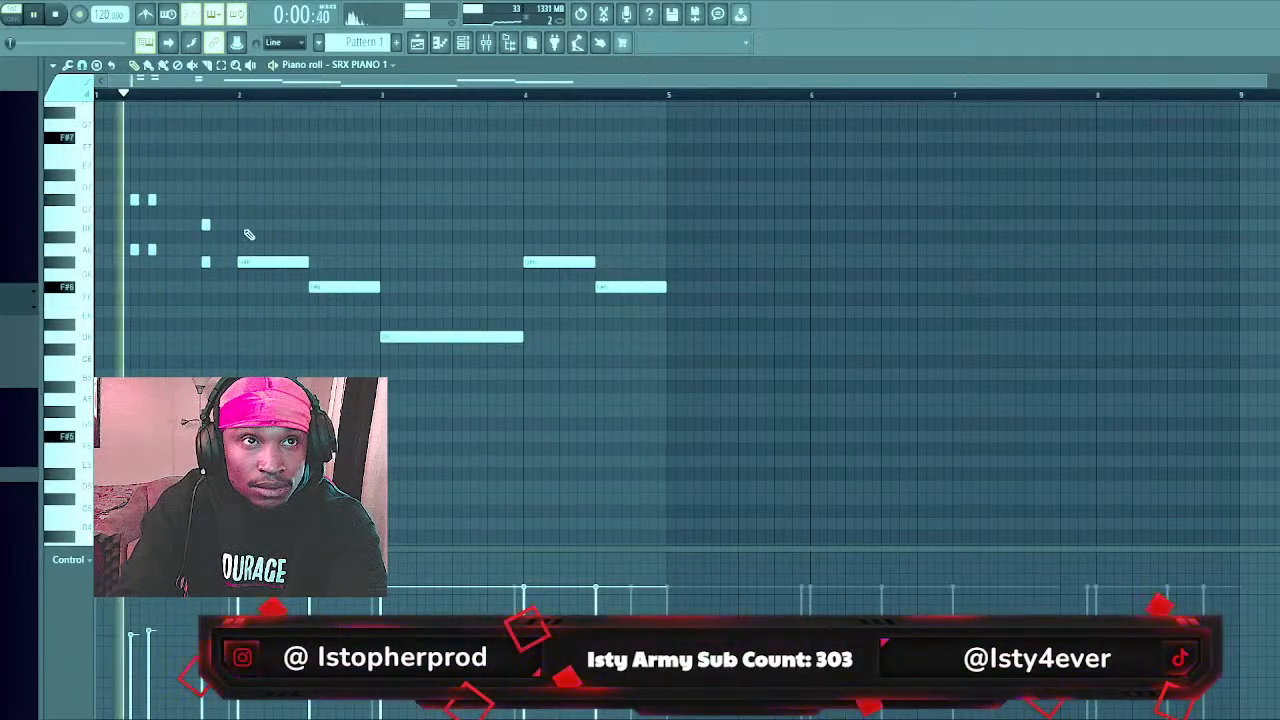
key("space")
key("space")
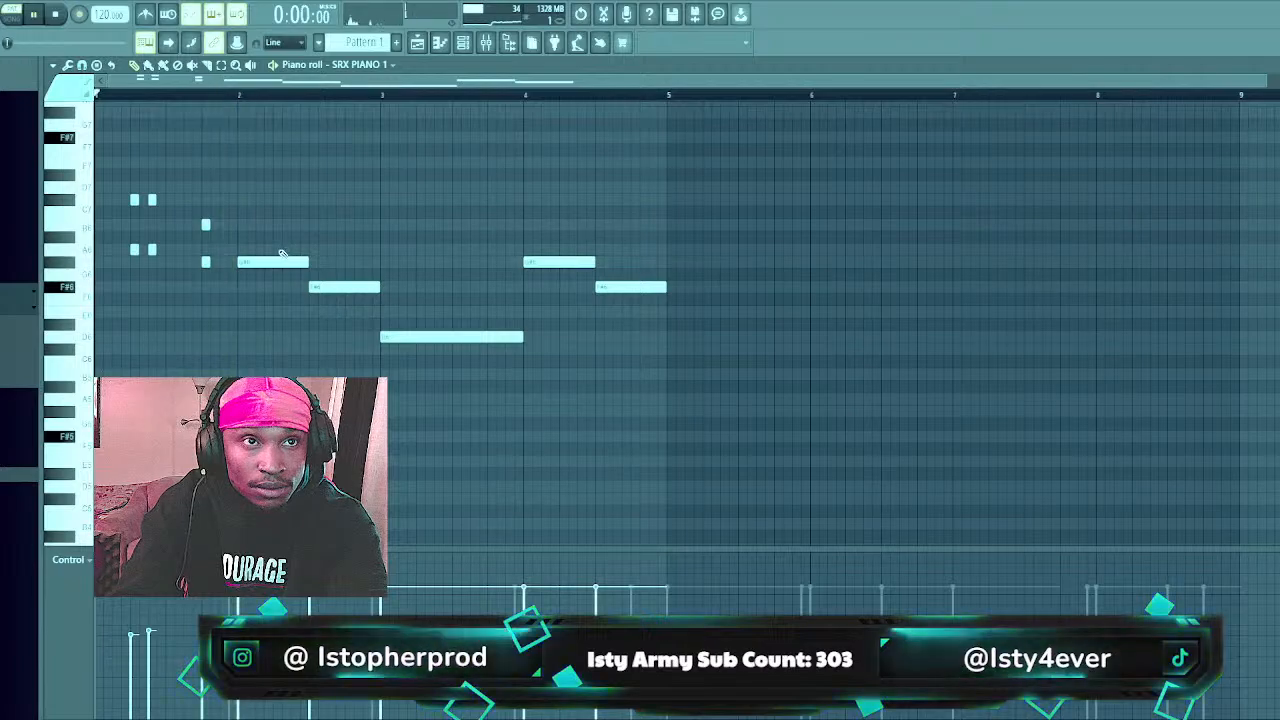
Replace the sustained notes in bar 2 with four short A6, C#7 and E7 chords, one every half beat from beat 3
right_click(285, 262)
right_click(330, 287)
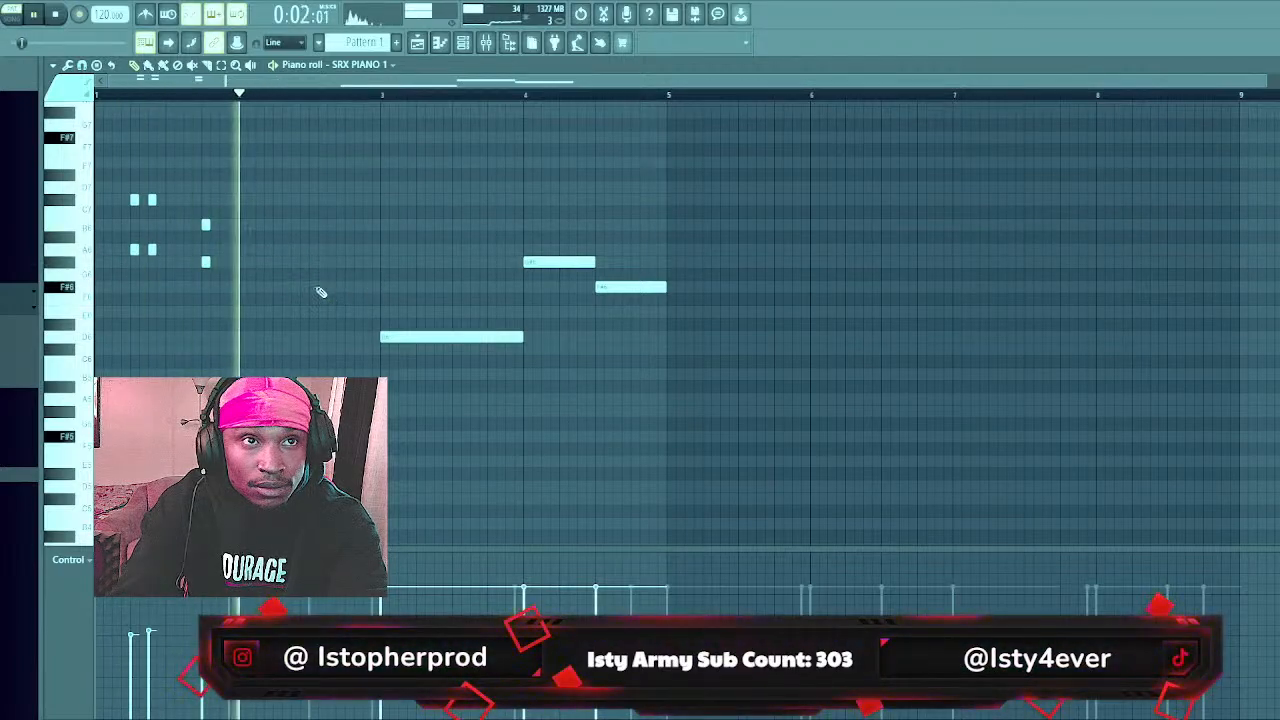
key("space")
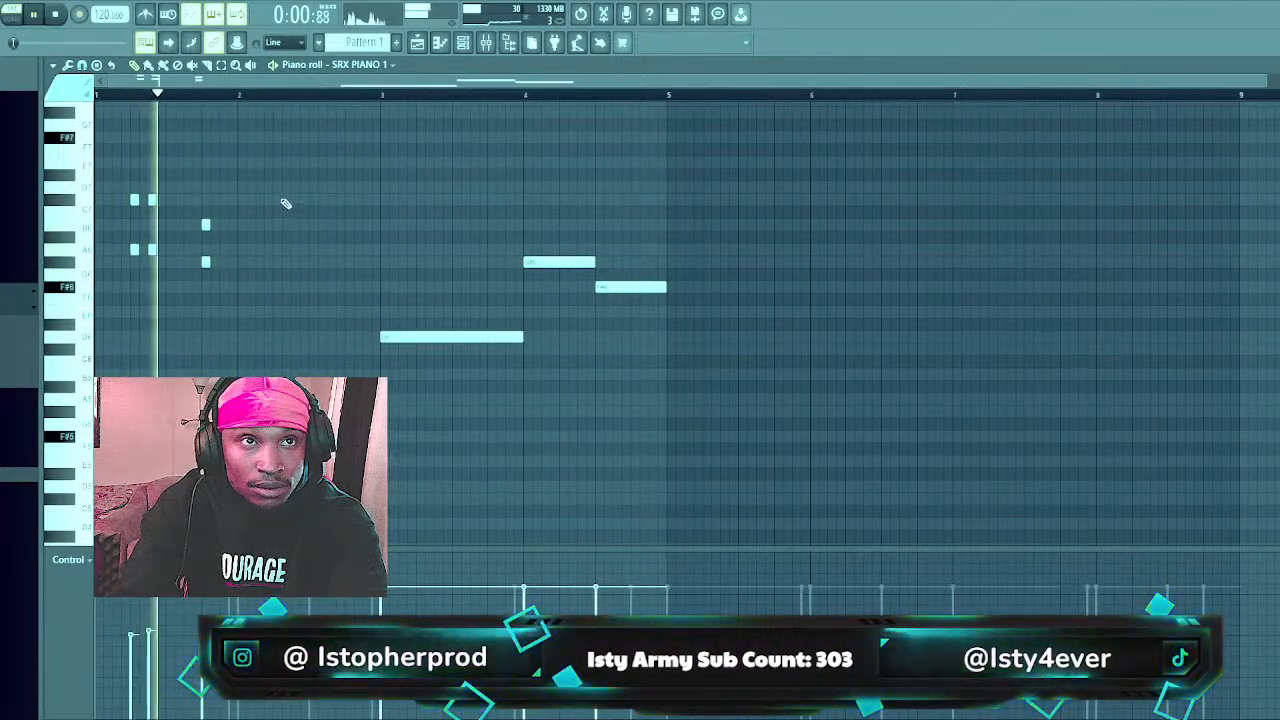
left_click(313, 162)
left_click(313, 200)
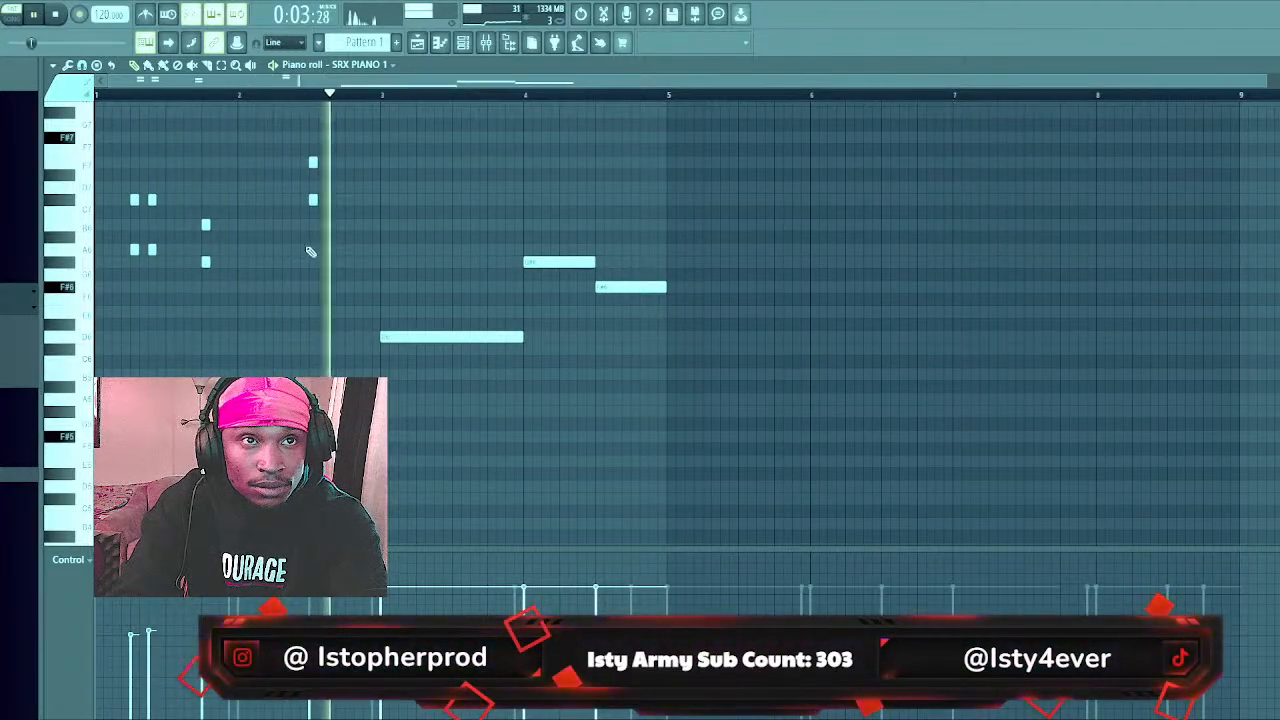
key("space")
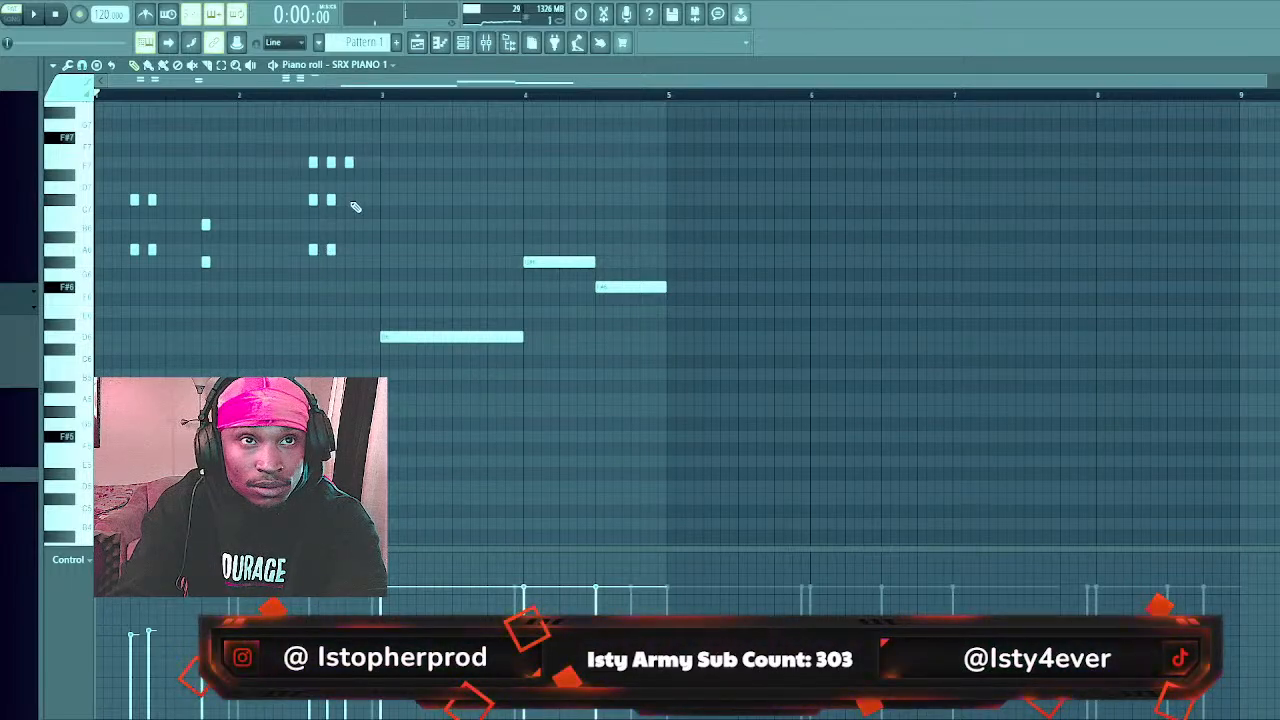
key("space")
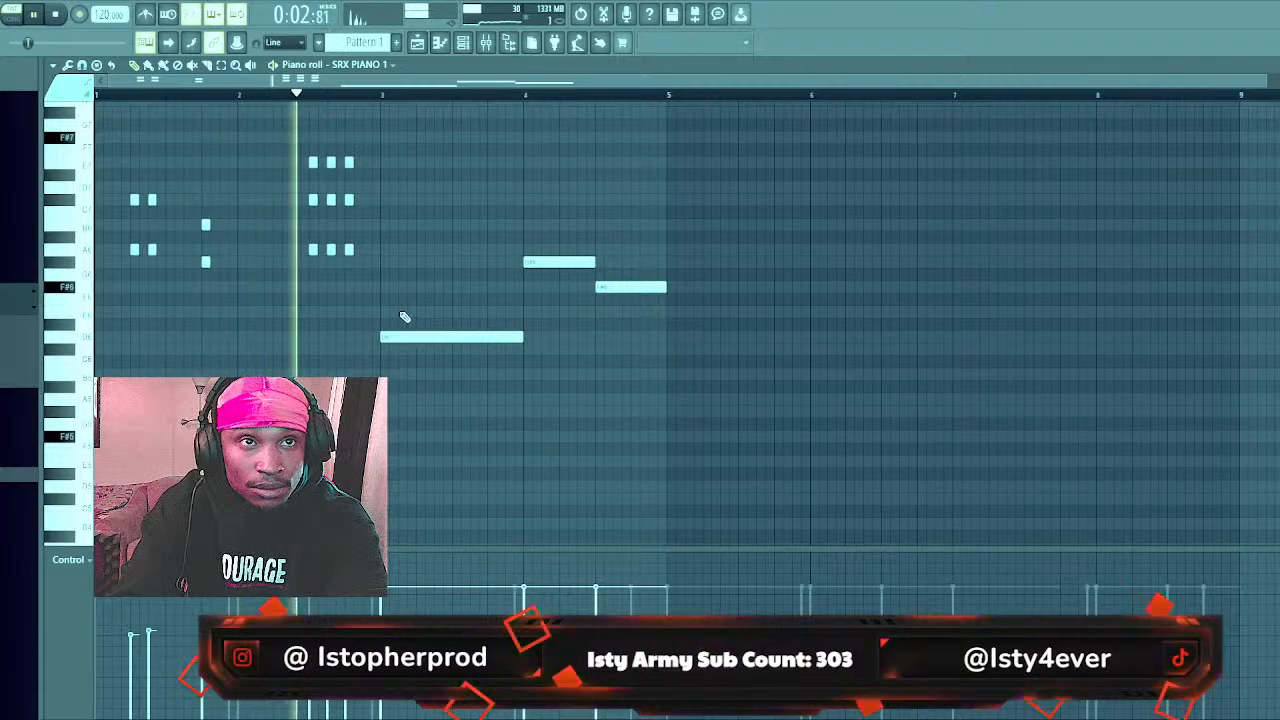
left_click(367, 250)
left_click(367, 199)
left_click(367, 162)
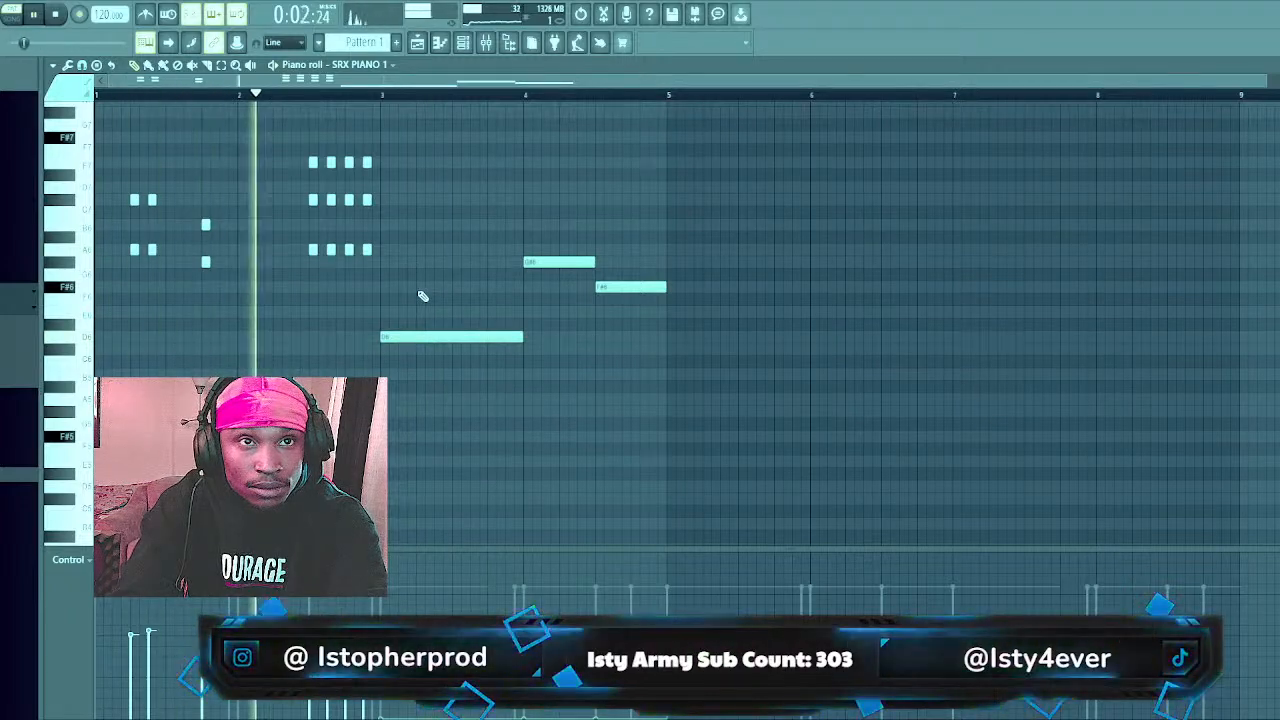
In bar 3, add two short F#6, A6 and C#7 chords, on beat 2 and half a beat after it
left_click(420, 248)
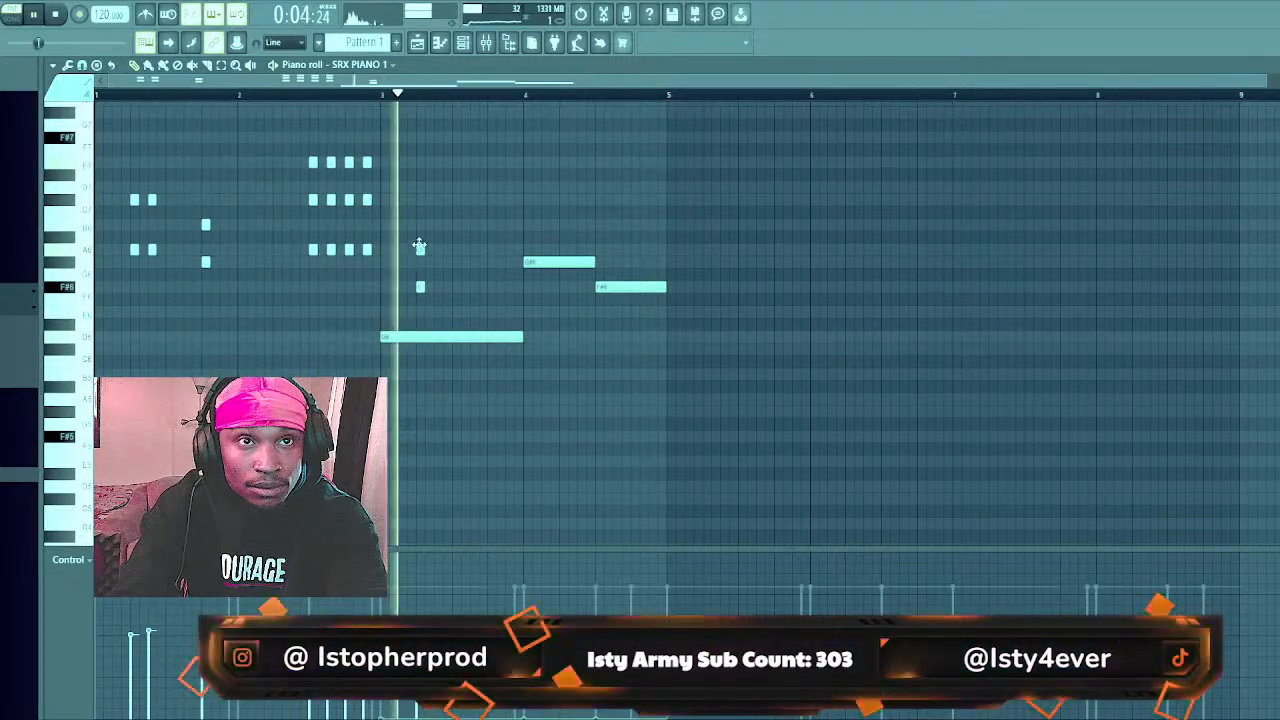
key("space")
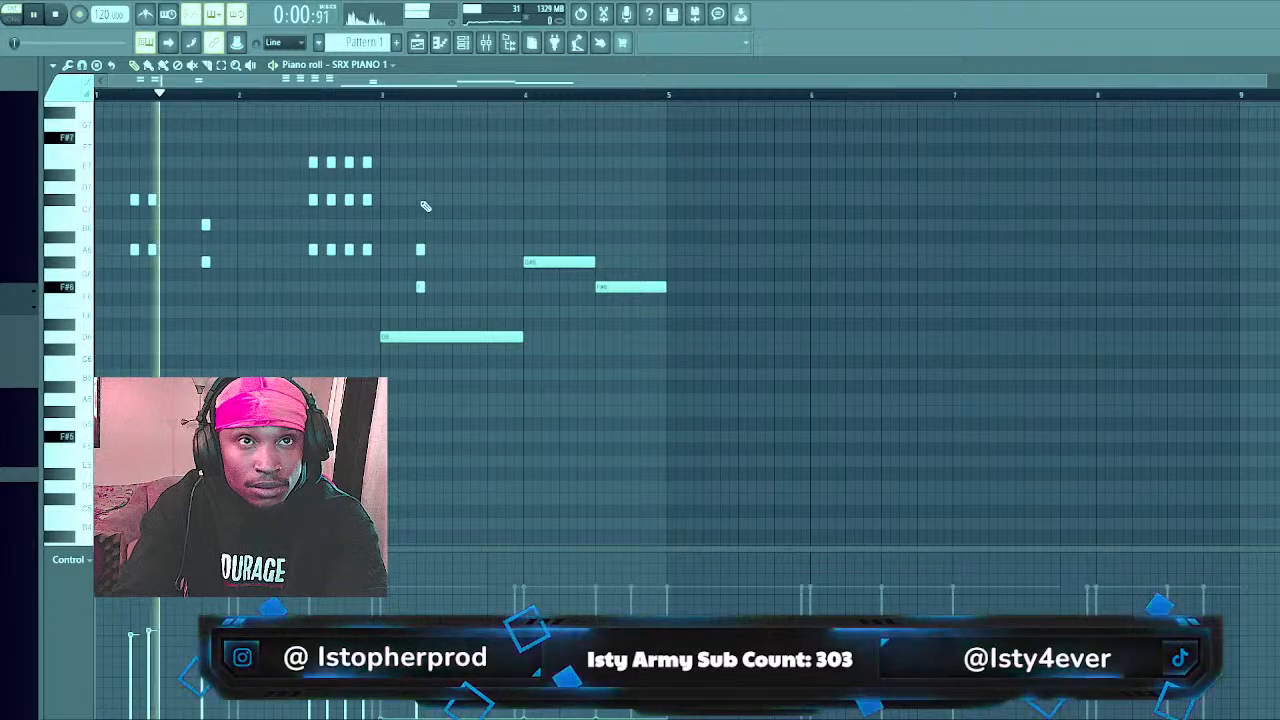
left_click(421, 201)
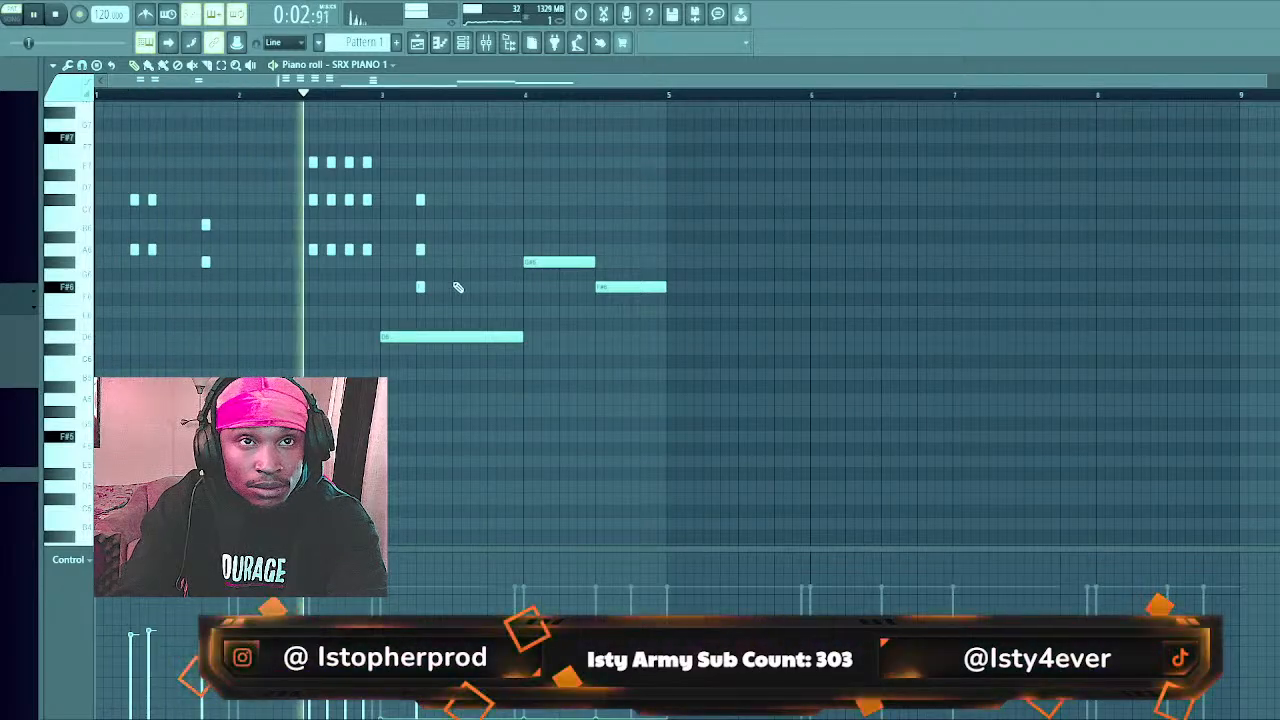
left_click(438, 288)
left_click(438, 250)
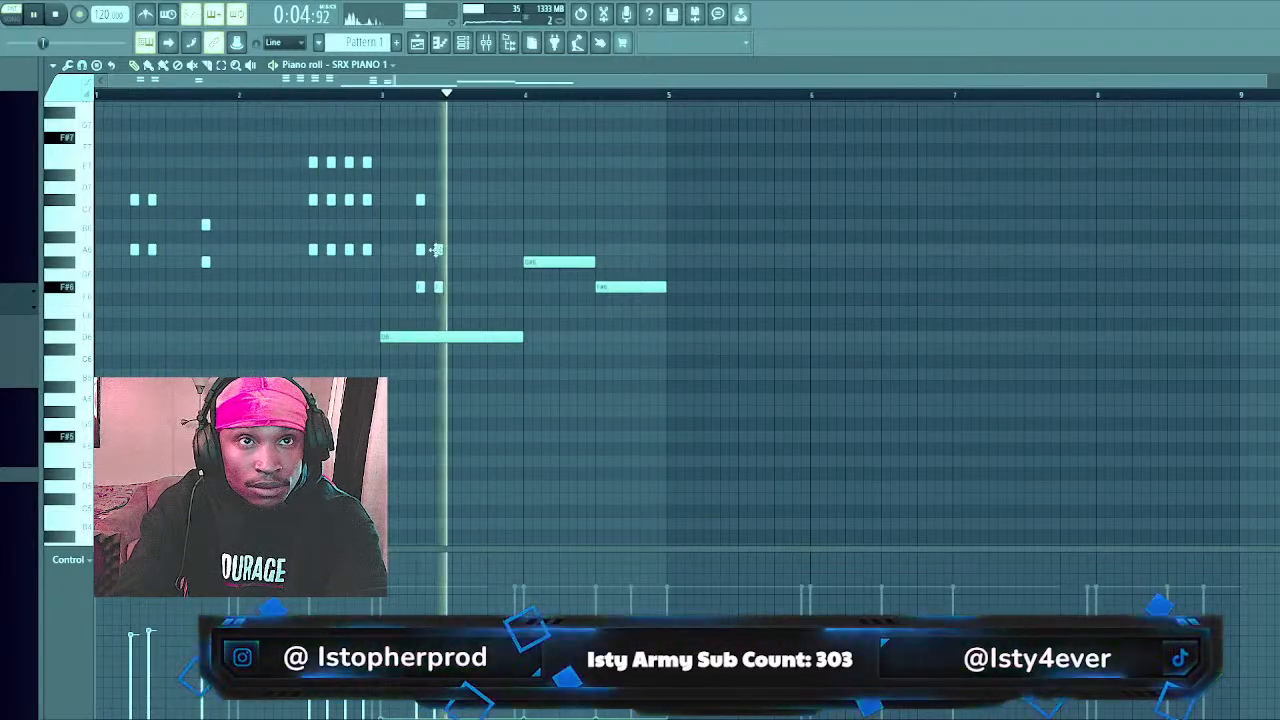
left_click(438, 201)
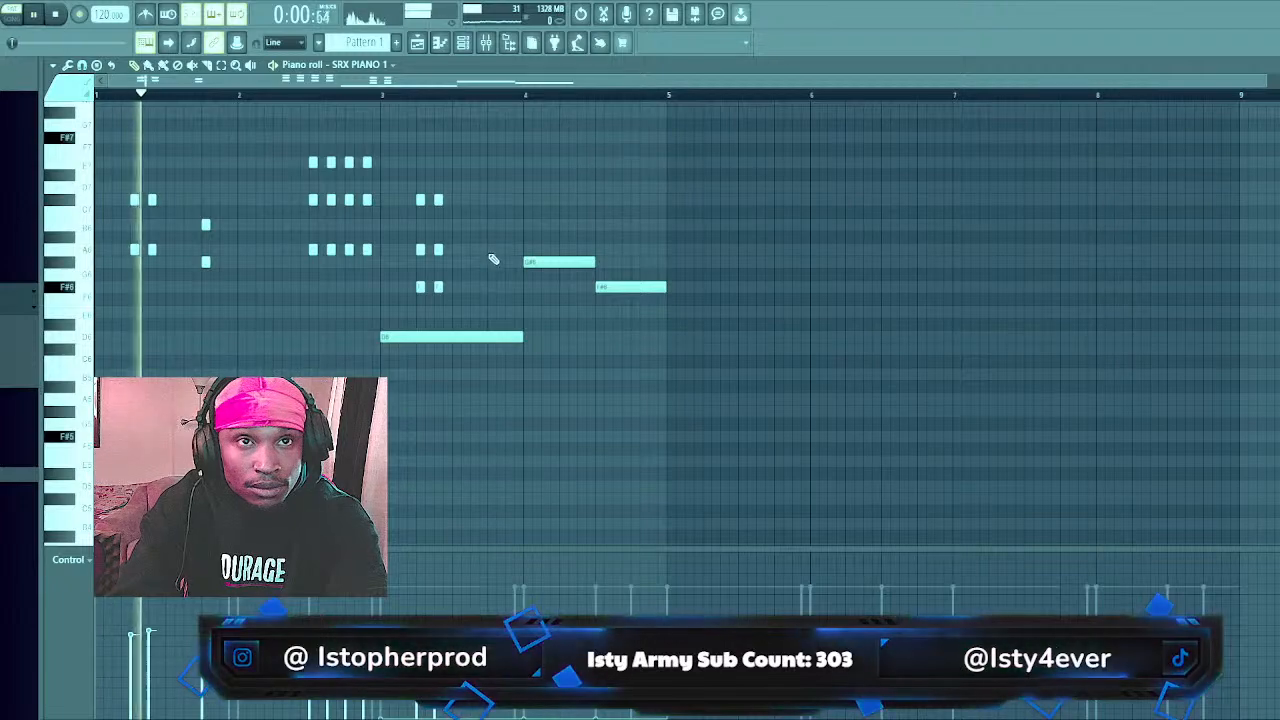
Try short G#6, A6, C#7 and F#6 notes around beat 4 of bar 3
left_click(476, 262)
left_click(491, 250)
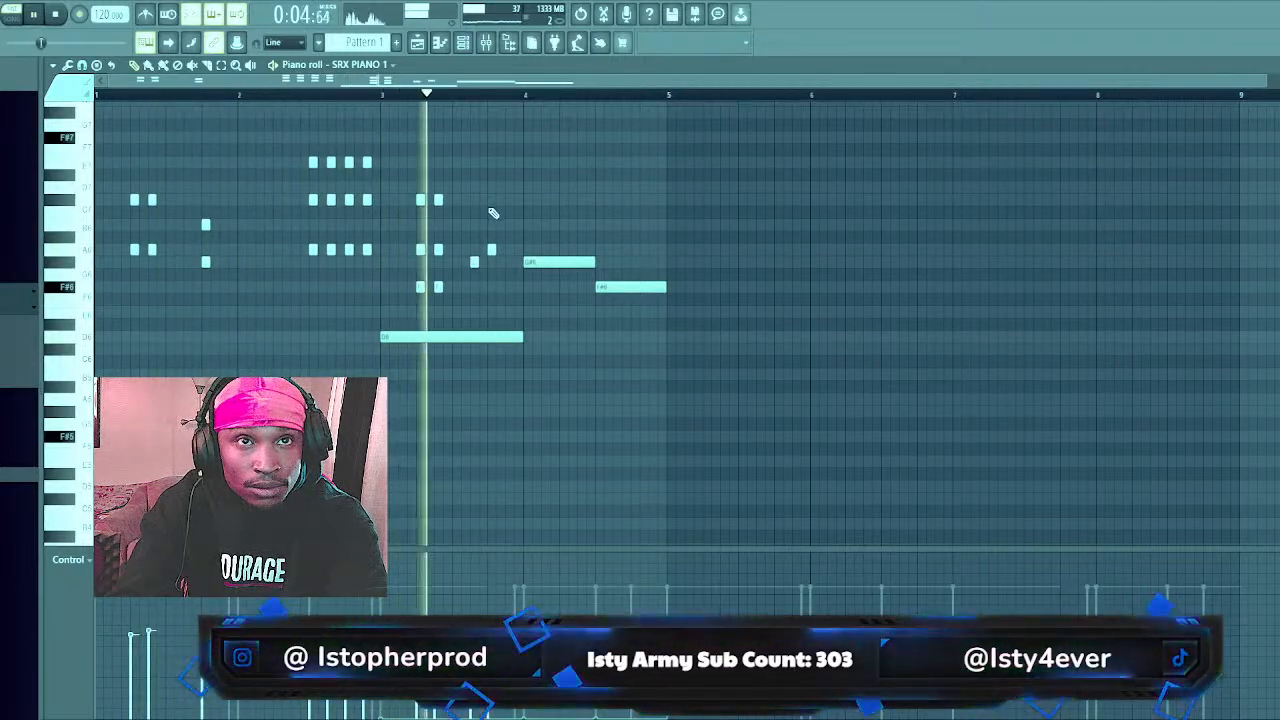
left_click(491, 200)
right_click(491, 201)
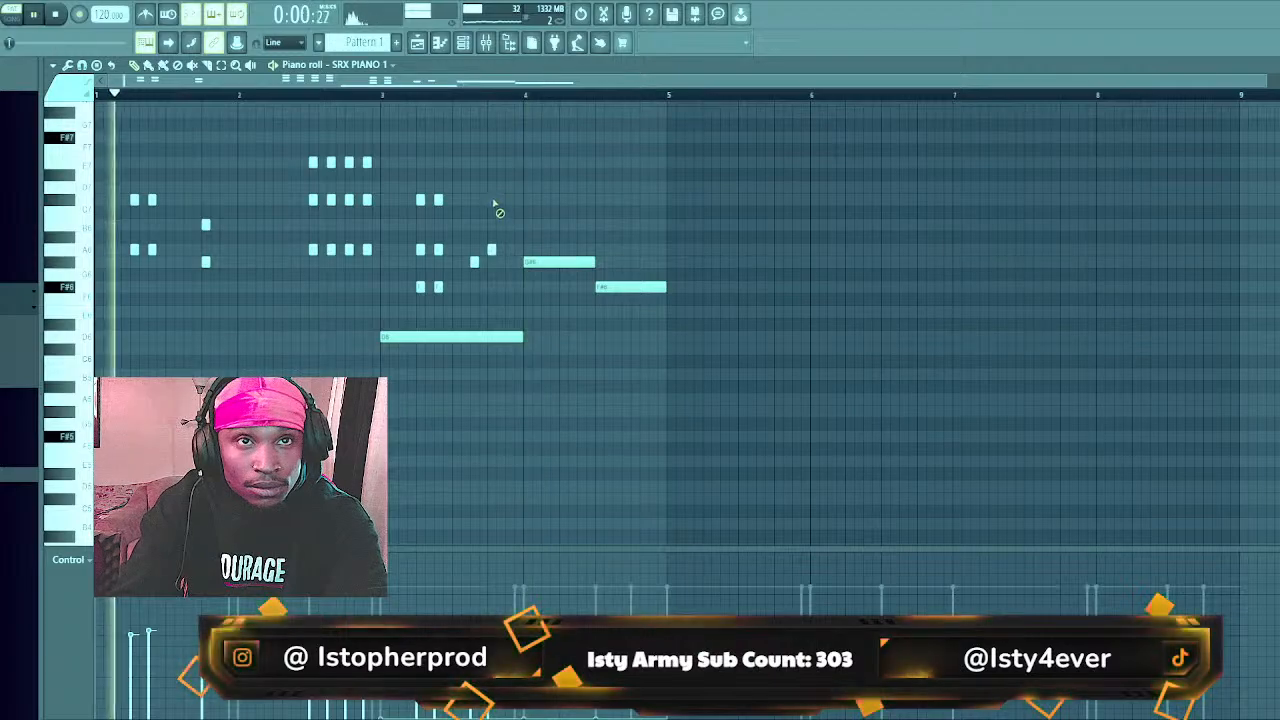
right_click(491, 249)
left_click(491, 287)
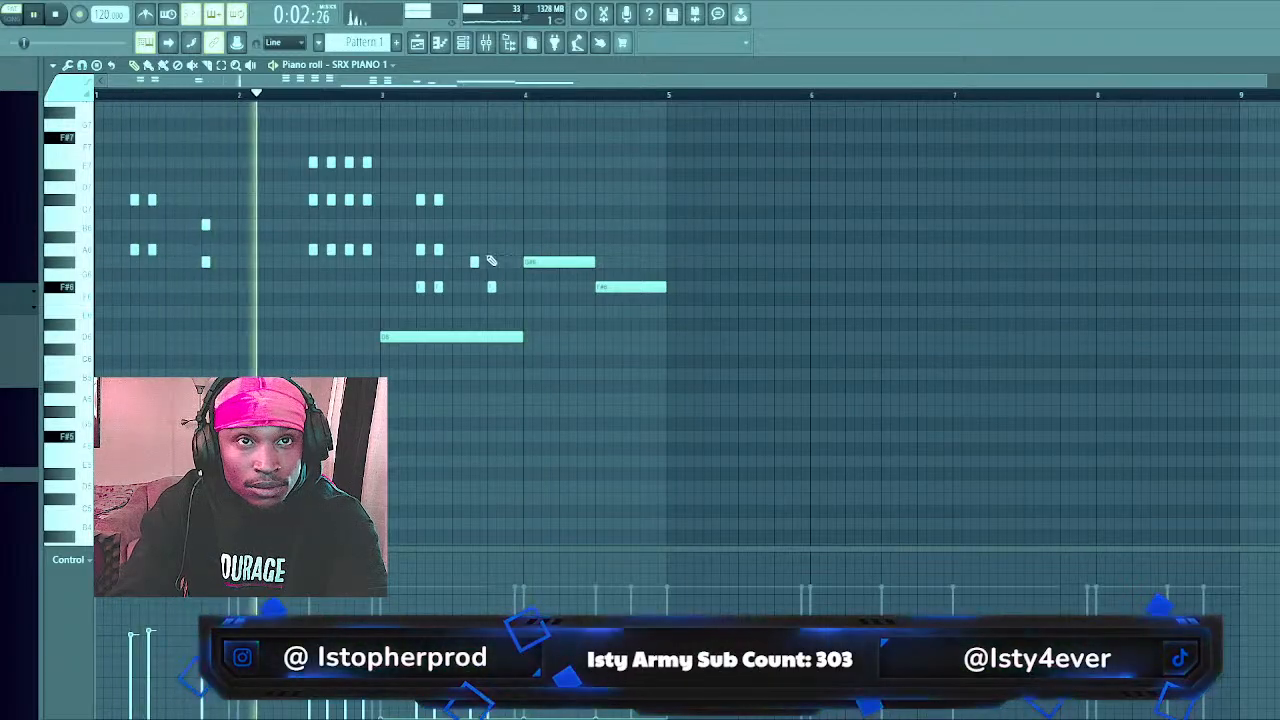
left_click(491, 249)
Replace the trial notes ending bar 3 with a short E6 half a beat before beat 4 and a G#6 and B6 stab on beat 4
right_click(474, 262)
left_click(475, 310)
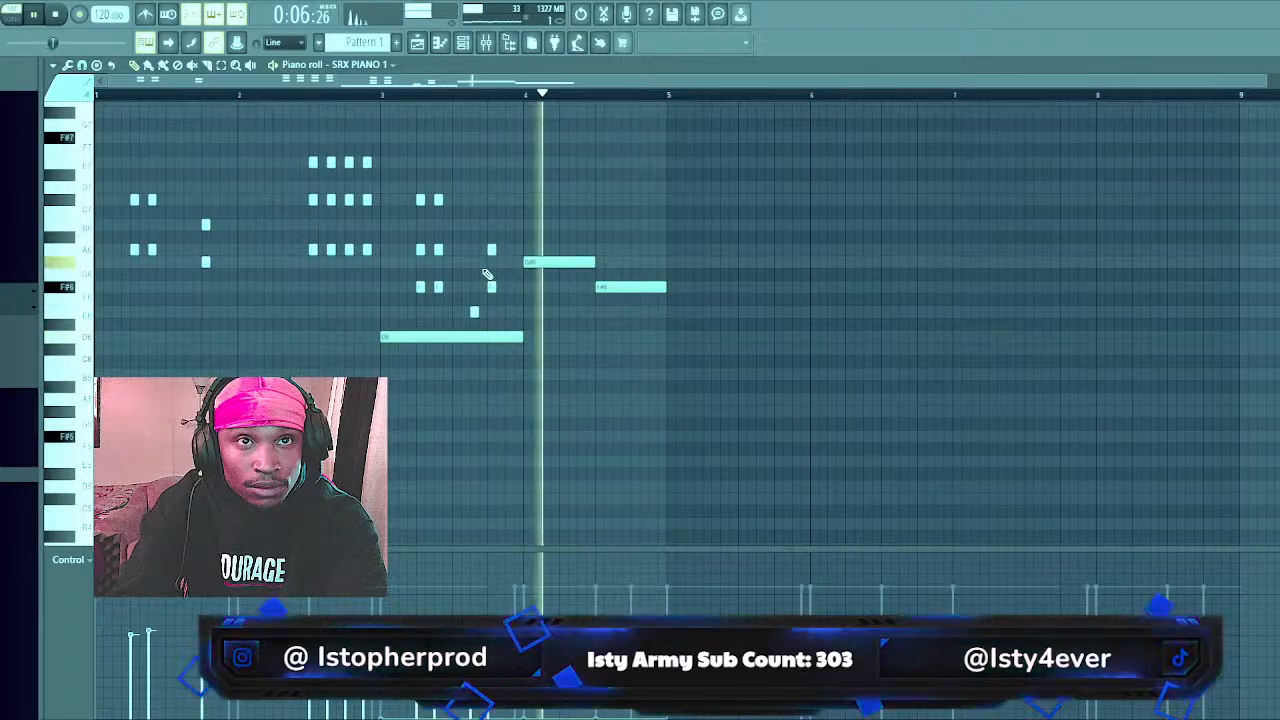
right_click(491, 249)
left_click(492, 224)
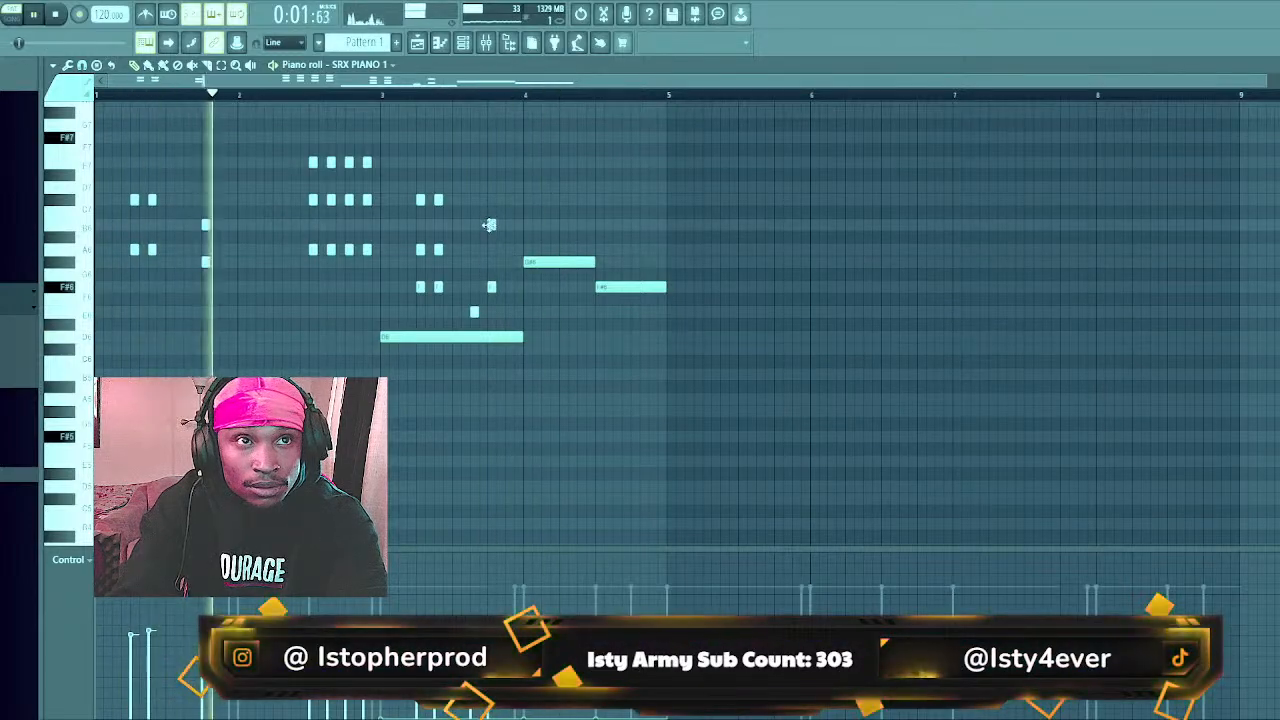
left_click(492, 261)
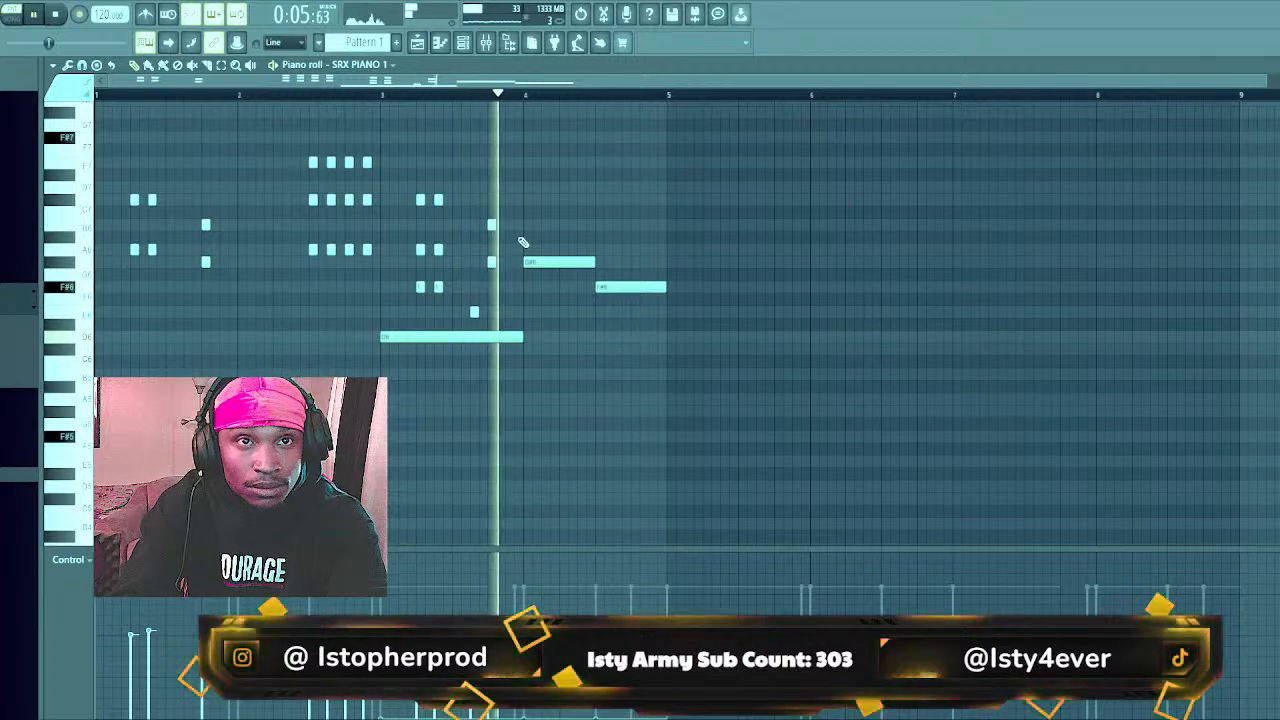
In bar 4, add short C#7 notes every half beat from beat 3, with A6 under the first three, and replay the pattern
key("space")
key("space")
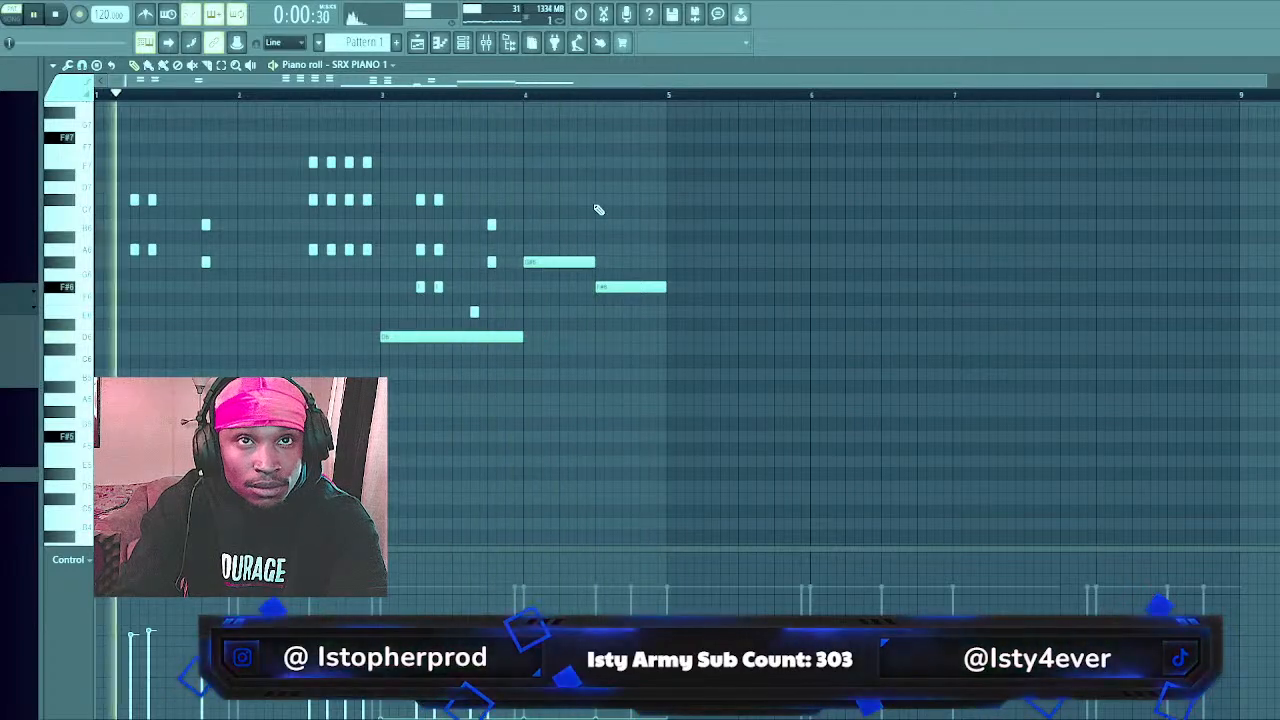
left_click(599, 200)
left_click(600, 250)
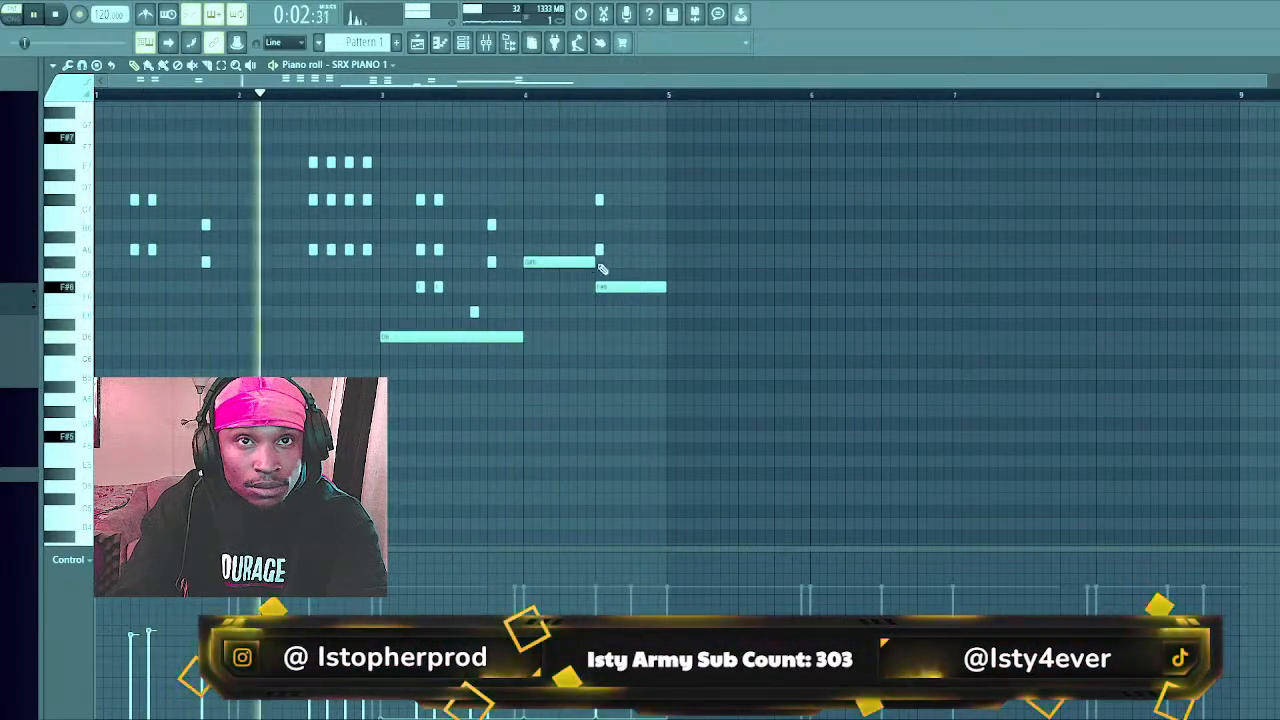
left_click(617, 200)
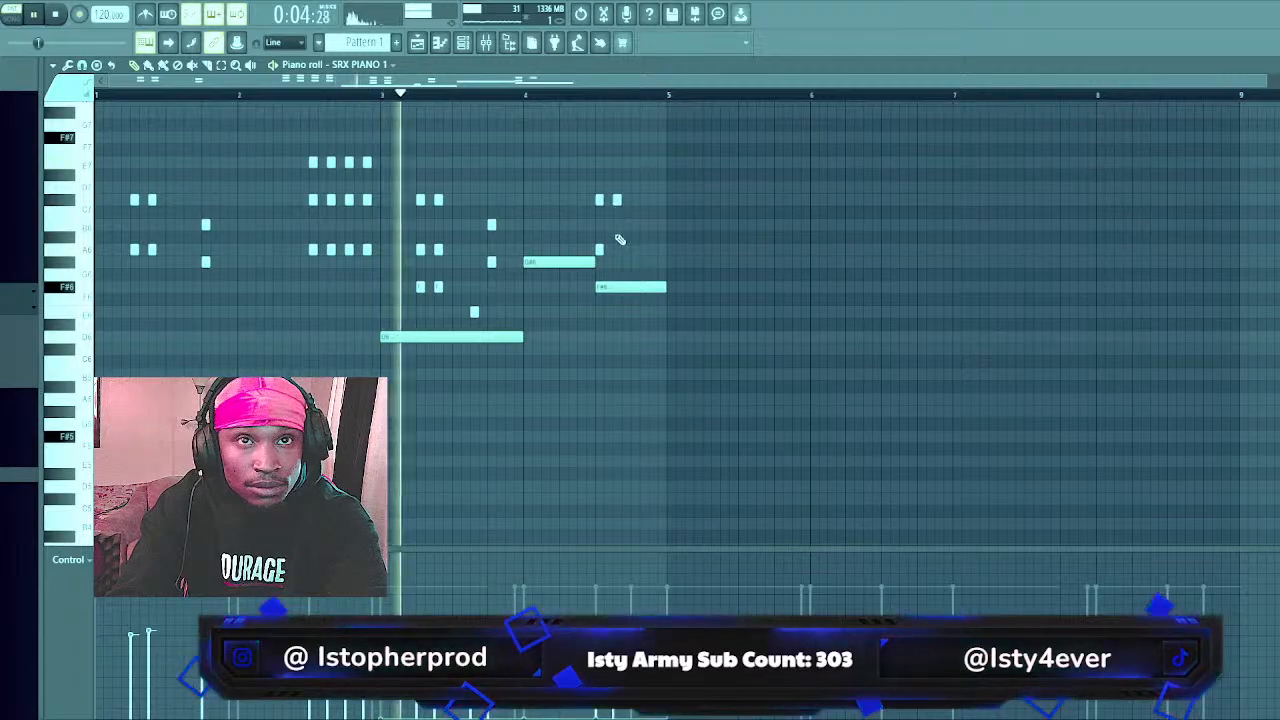
left_click(617, 250)
left_click(635, 200)
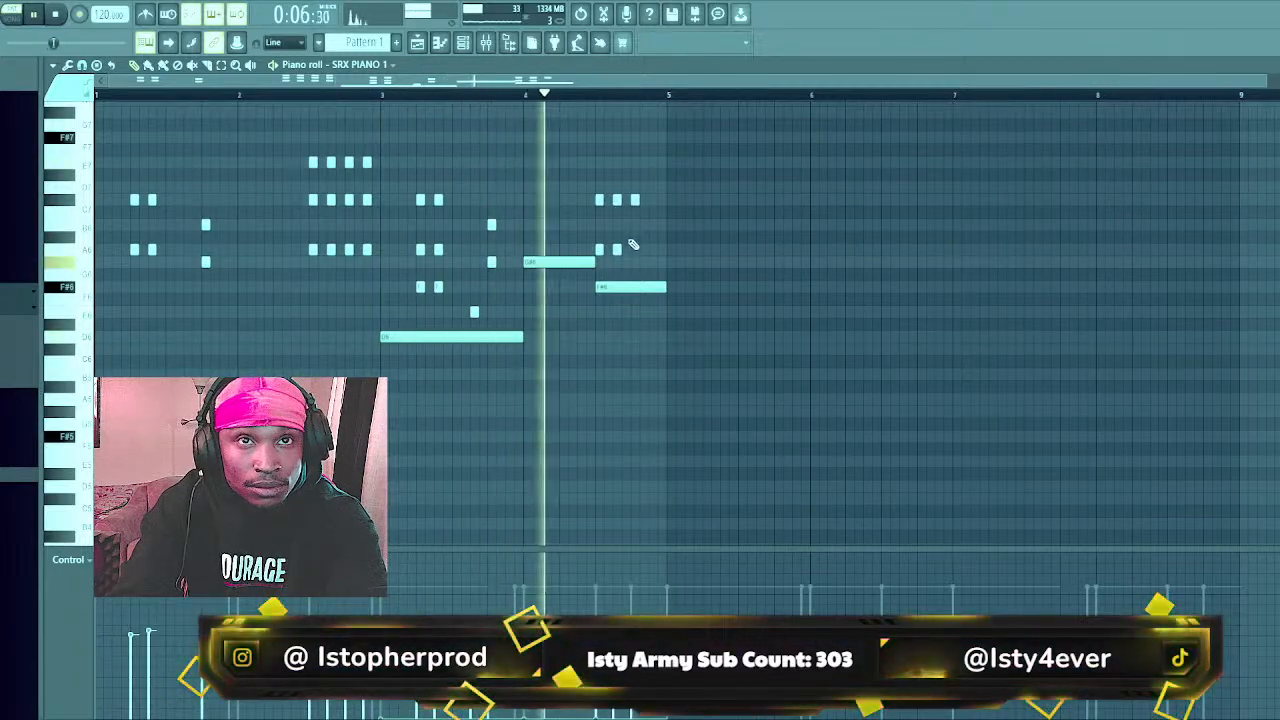
left_click(652, 200)
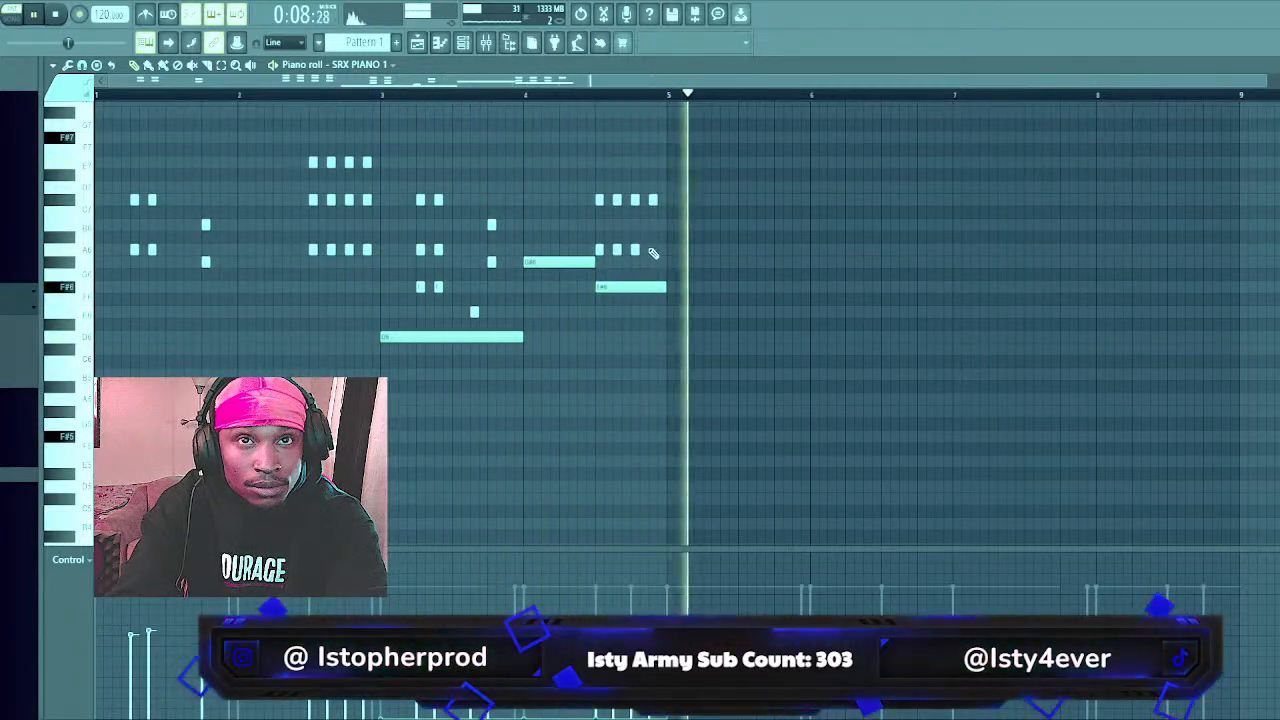
key("space")
key("space")
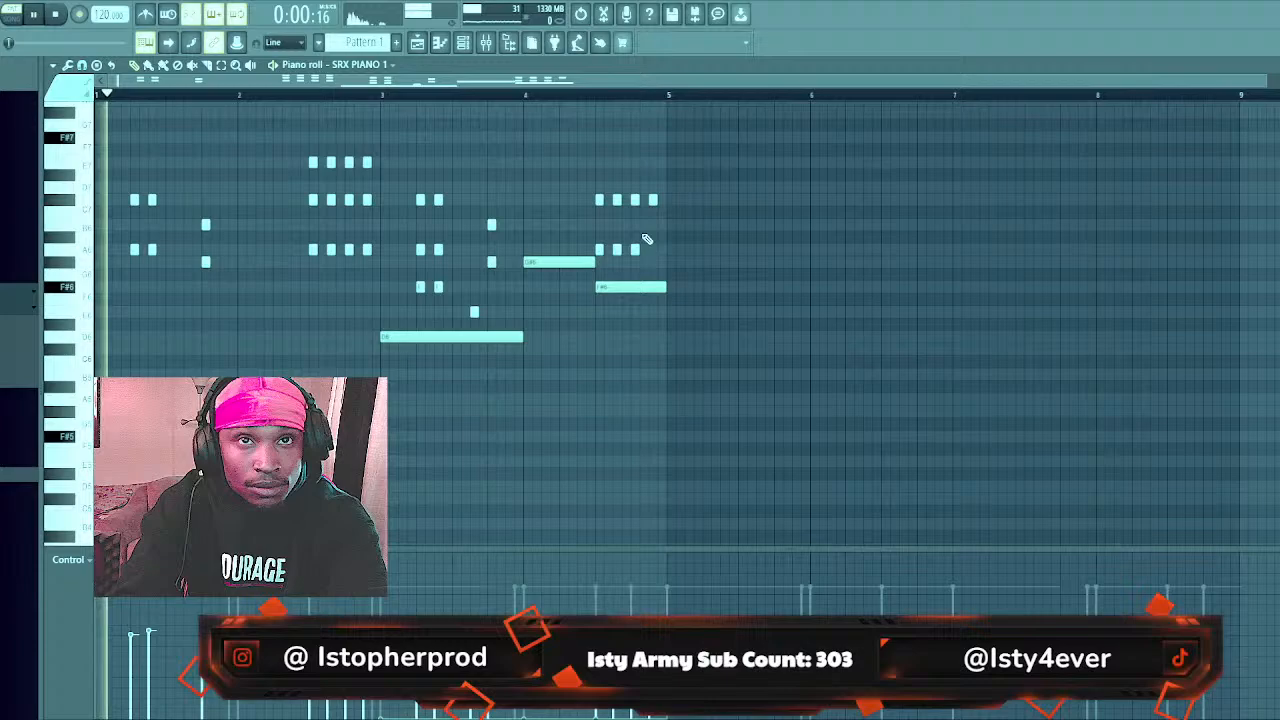
Replace the sustained G#6 and F#6 in bar 4 with short F#6 notes under the first three stabs, and stop playback
right_click(600, 287)
right_click(580, 262)
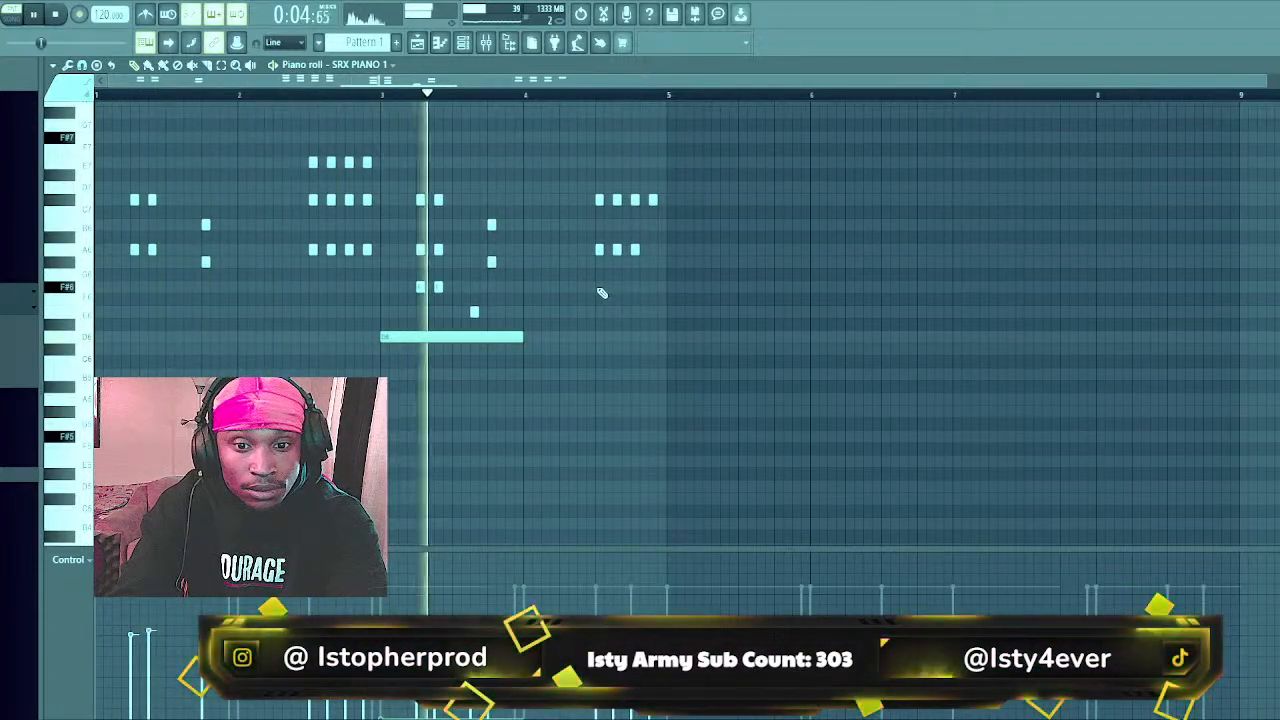
left_click(598, 287)
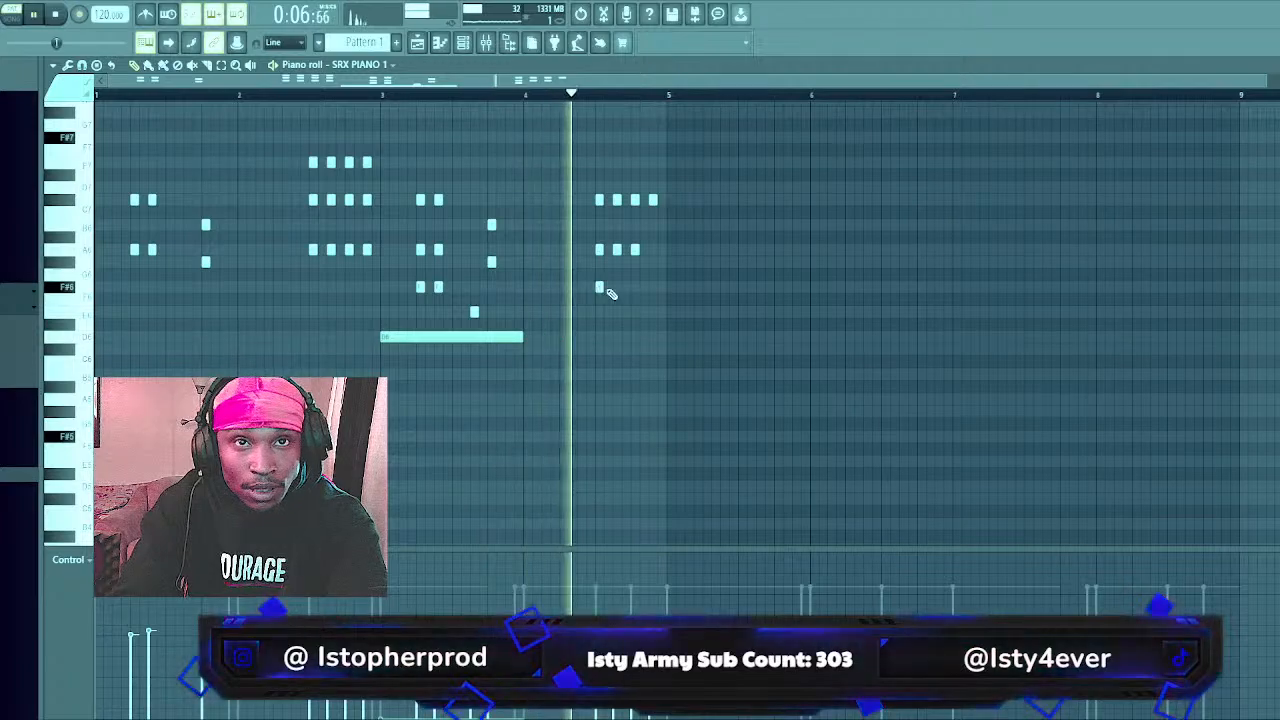
left_click(616, 287)
left_click(634, 287)
key("space")
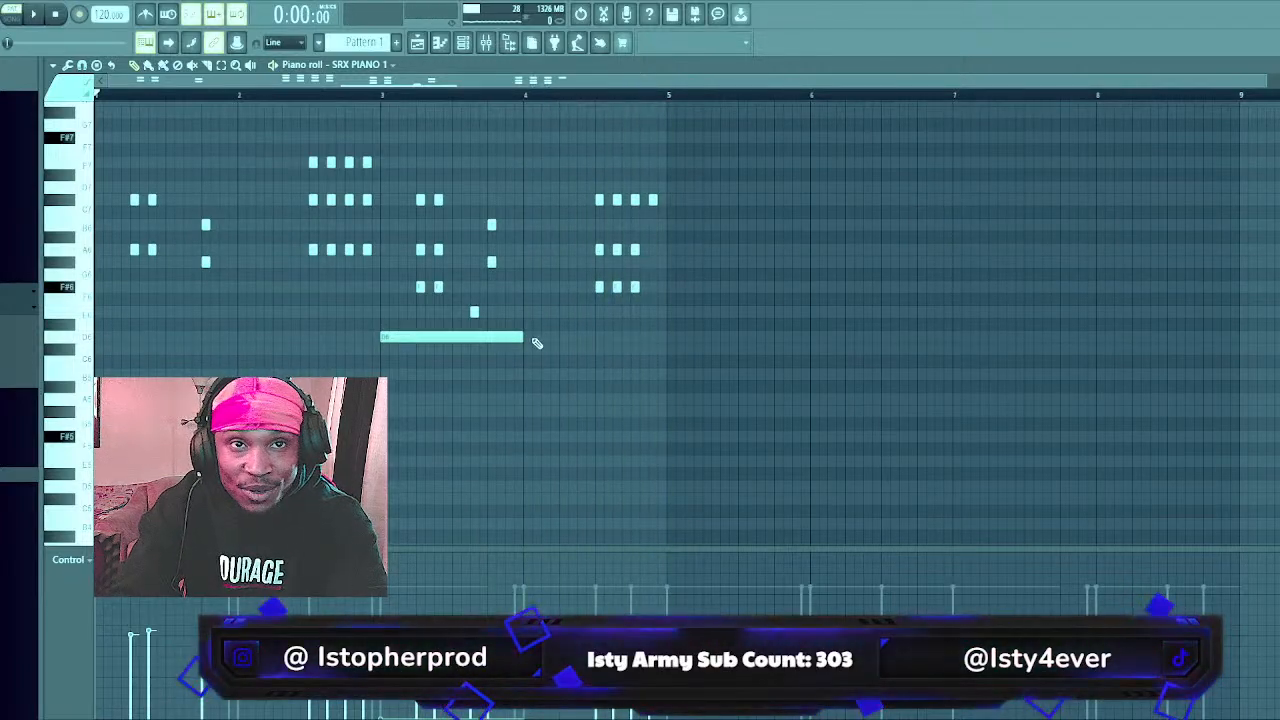
Place a half-bar chord of A5, F#5 and D5 at the start of bar 1, repeat it for the second half, and play it
scroll(504, 346, "down", 5)
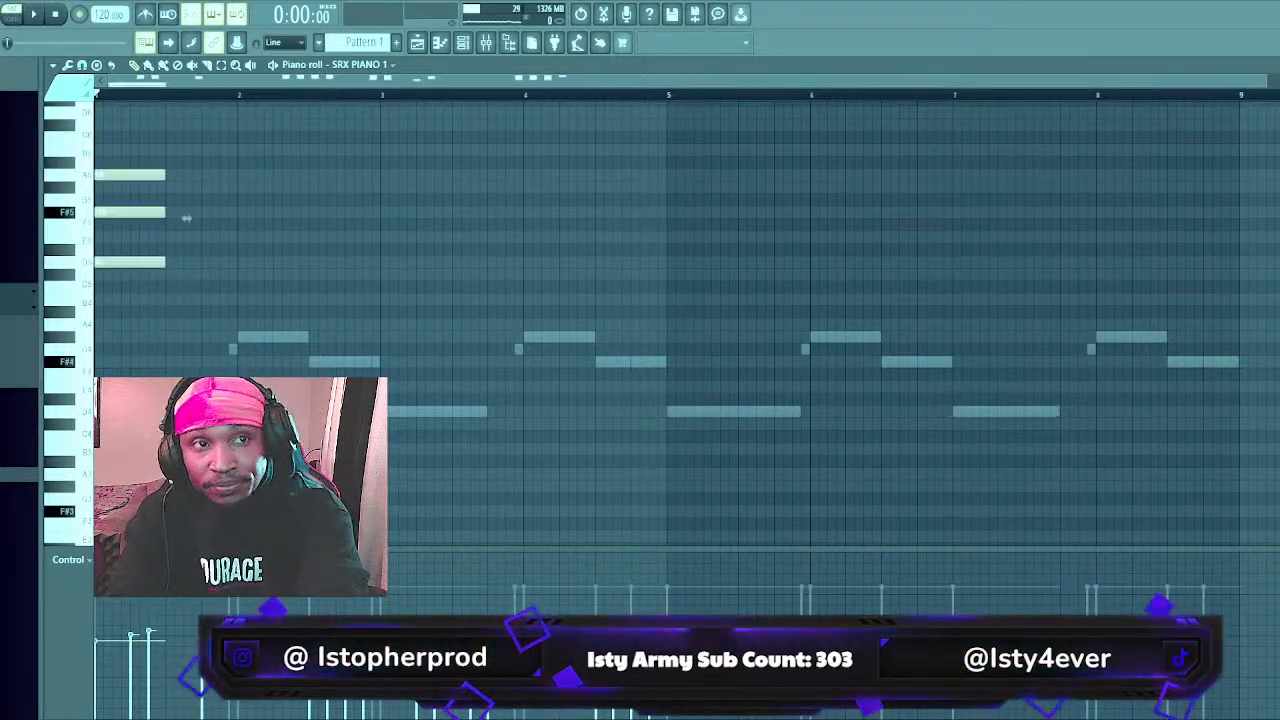
key("space")
scroll(186, 368, "up", 4)
key("space")
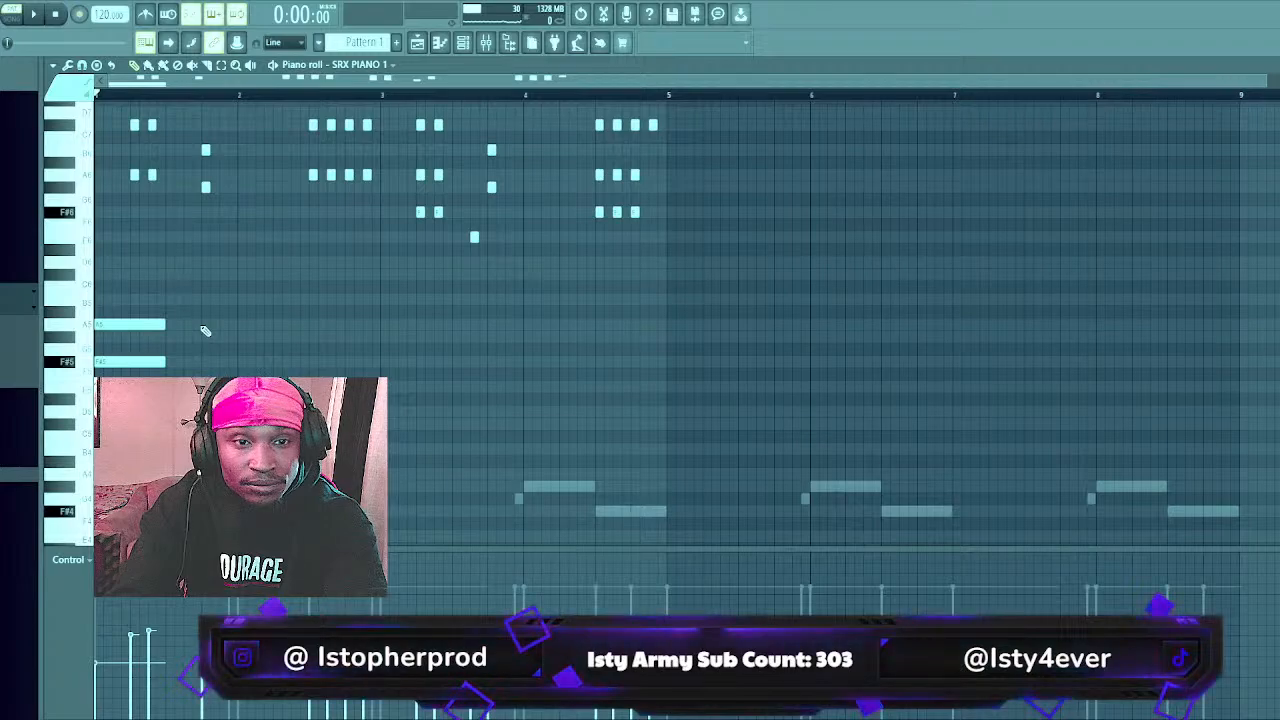
scroll(205, 331, "down", 3)
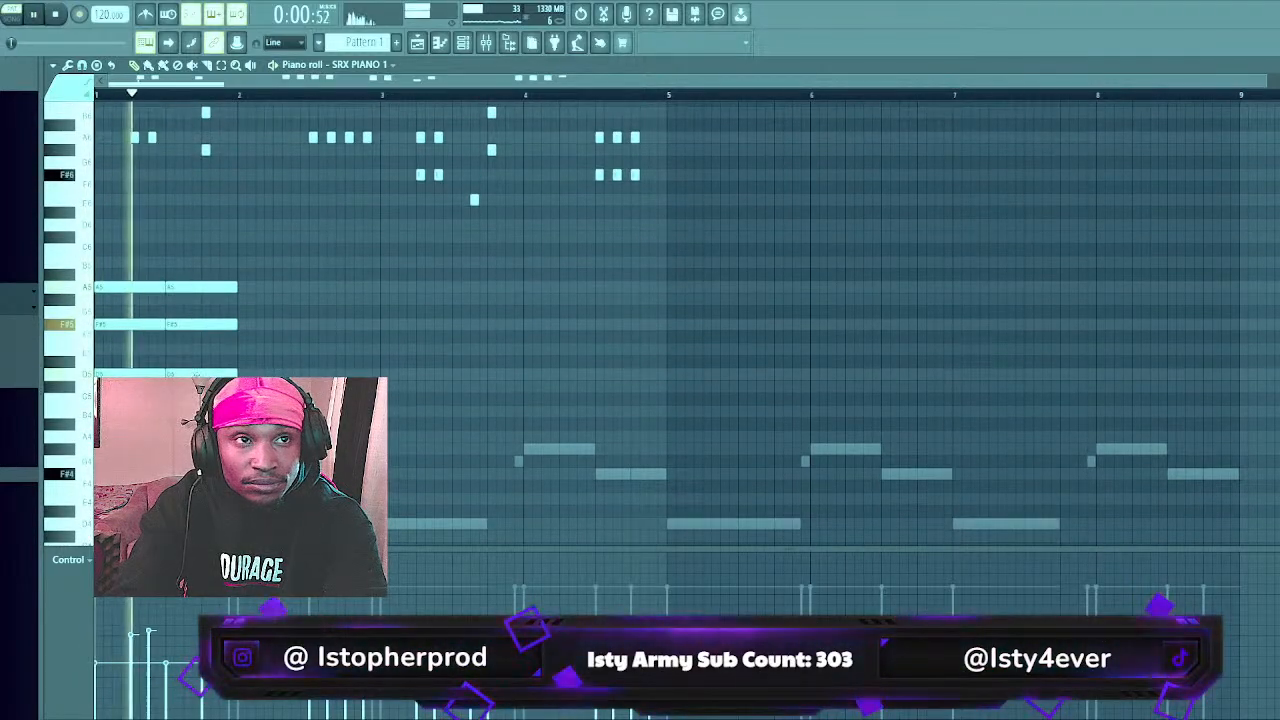
Revoice both bar 1 chords, trying G#5 and E5 before settling on F#5 over D5 and B4, and replay them
key("space")
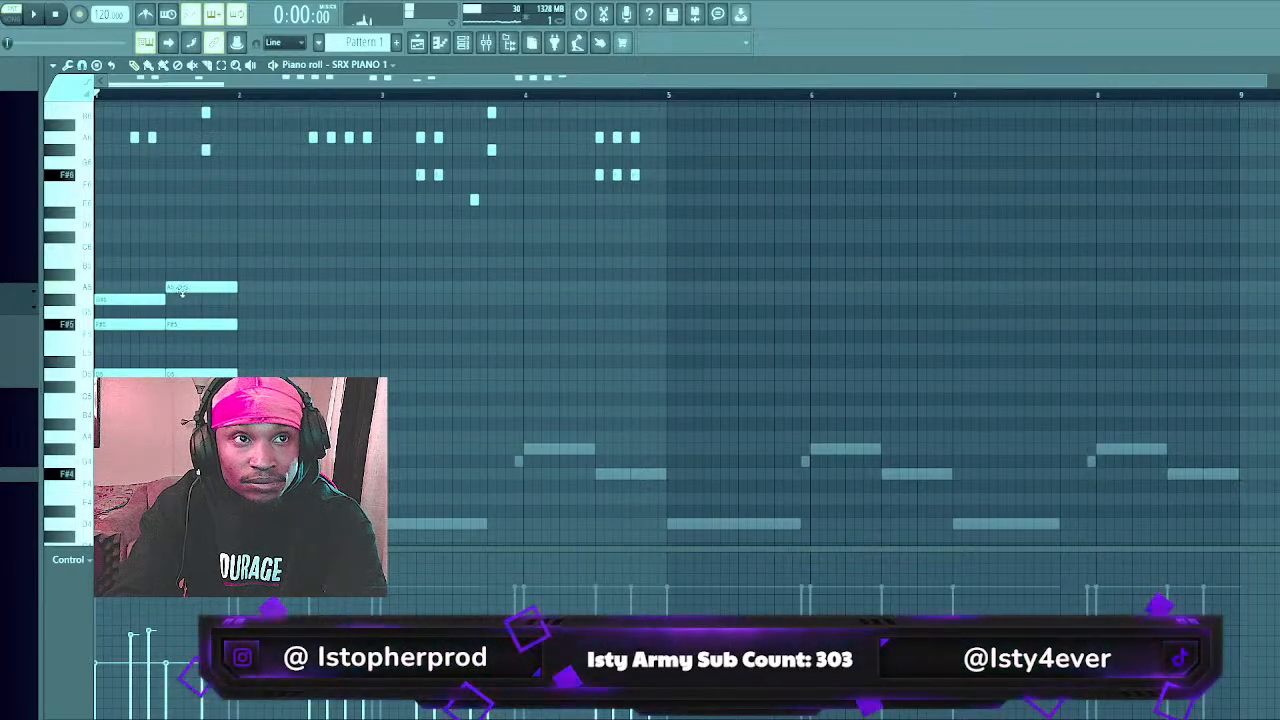
left_click_drag(134, 324, 130, 350)
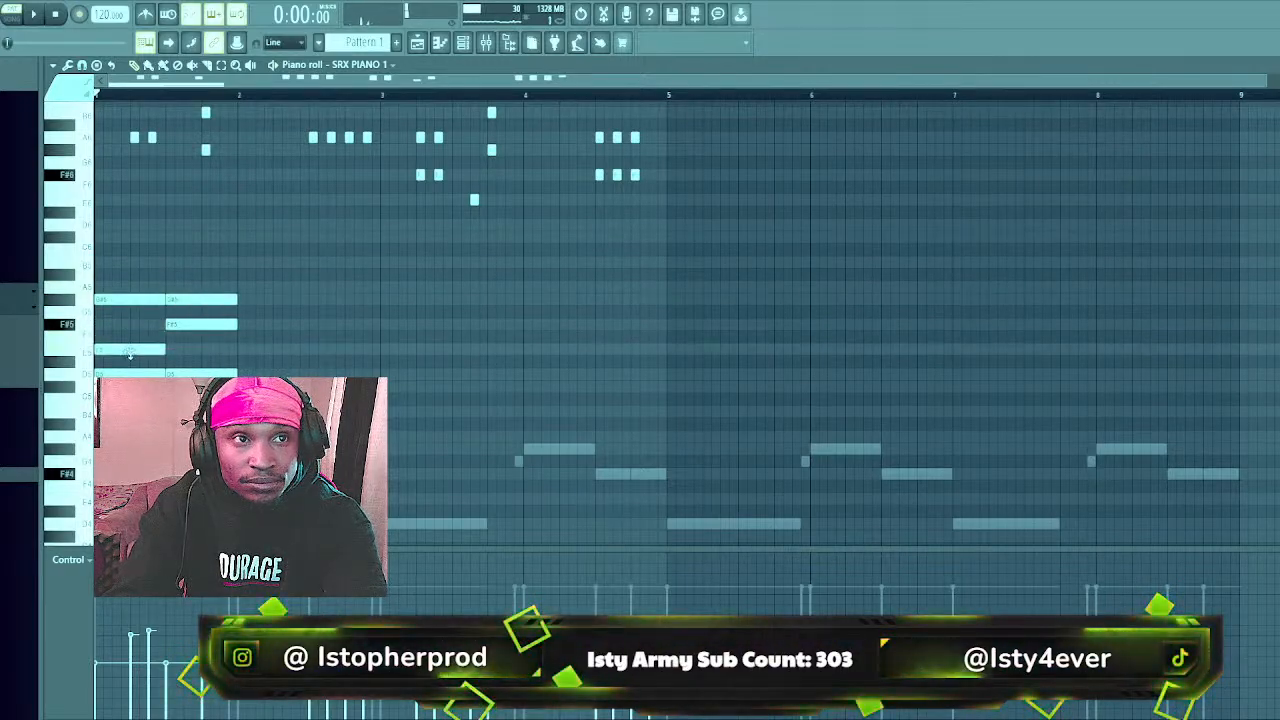
key("space")
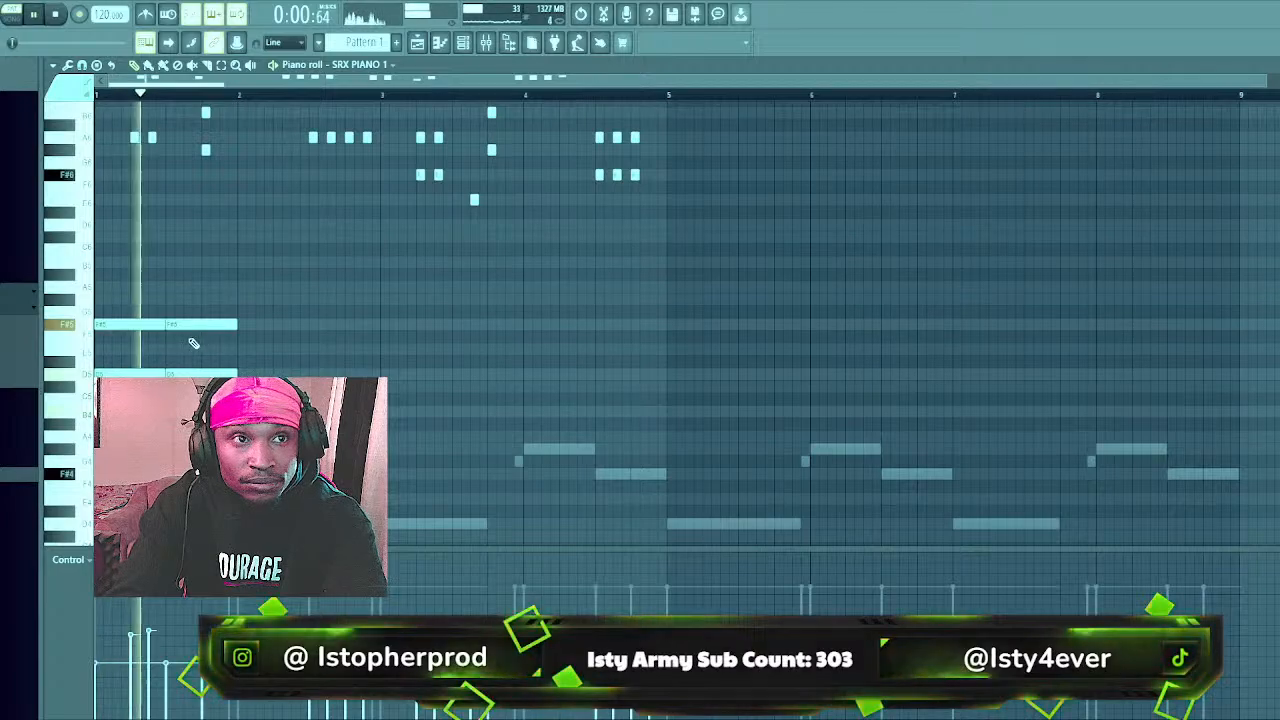
Fill bar 2 with two half-bar chords of E5, C#5 and G#4, replacing the trial D5 notes while auditioning the pattern
left_click(240, 349)
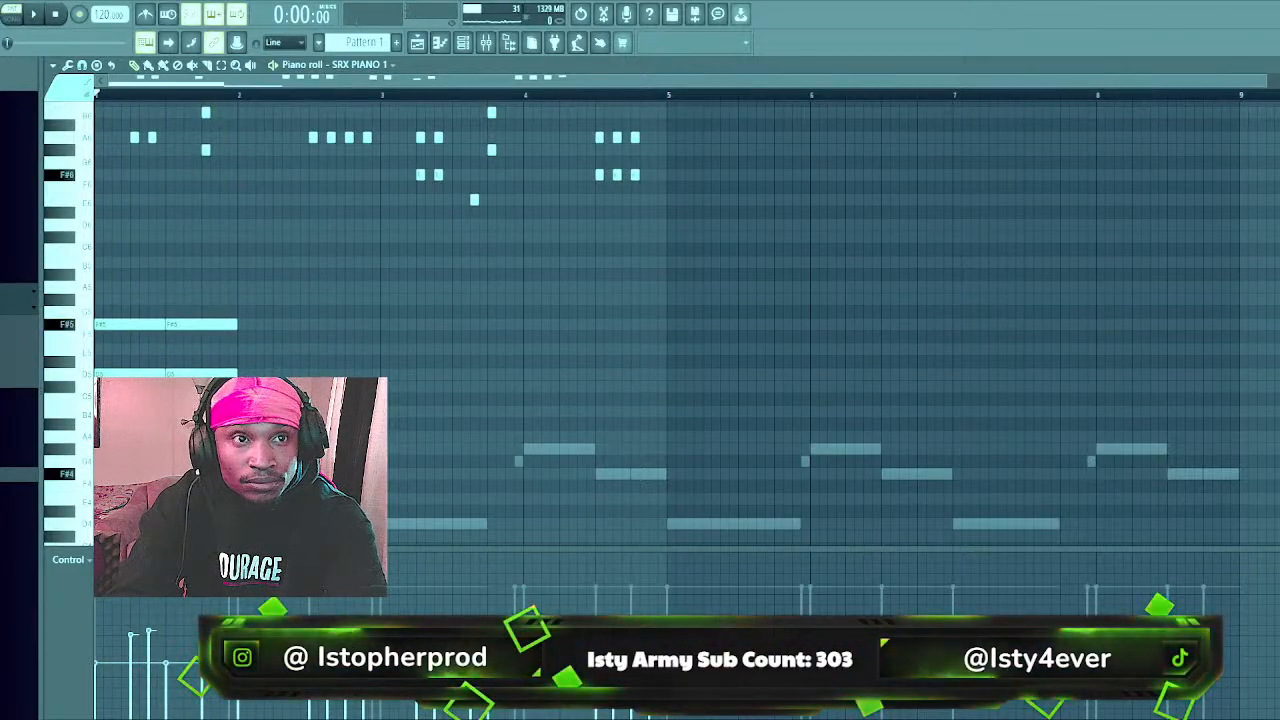
key("space")
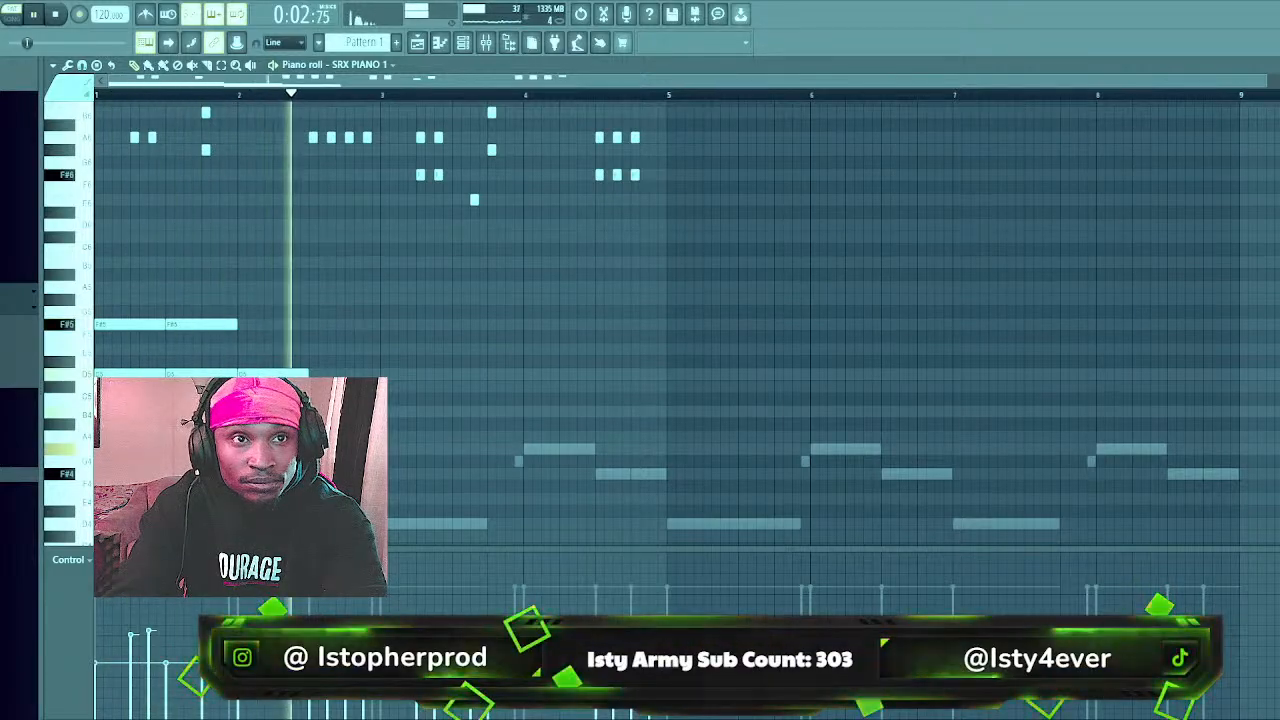
key("space")
key("space")
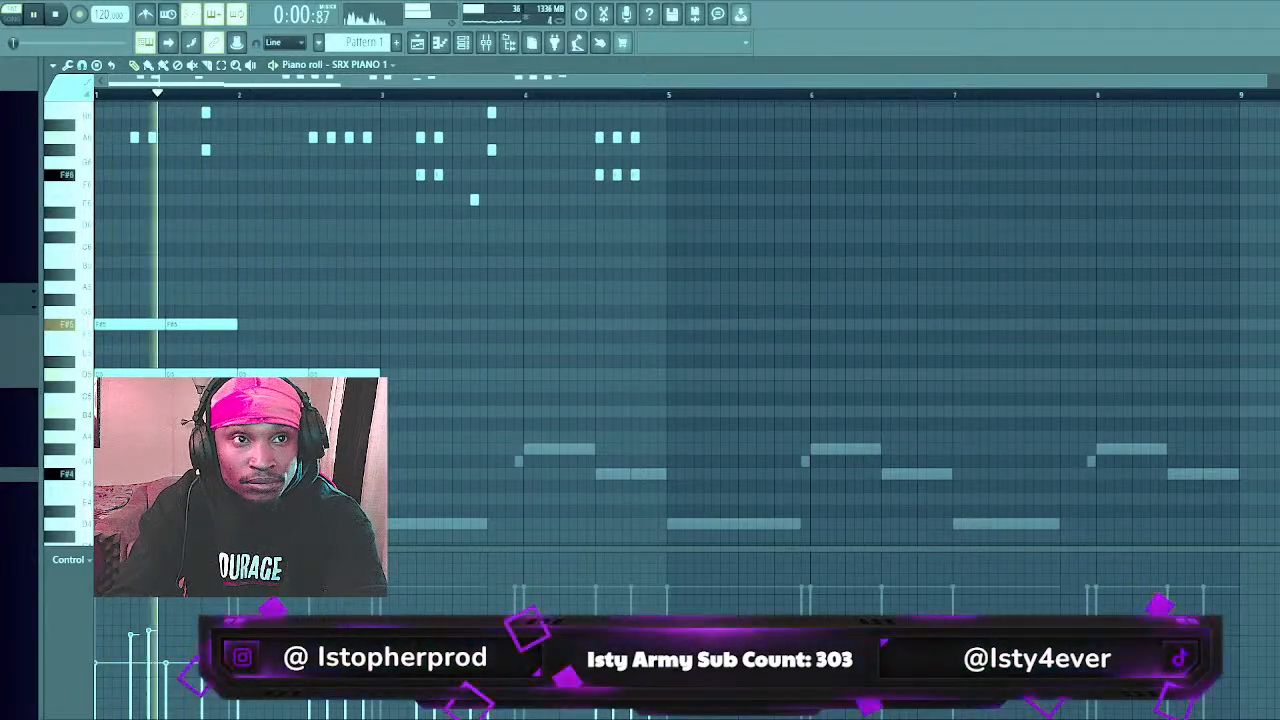
left_click(277, 350)
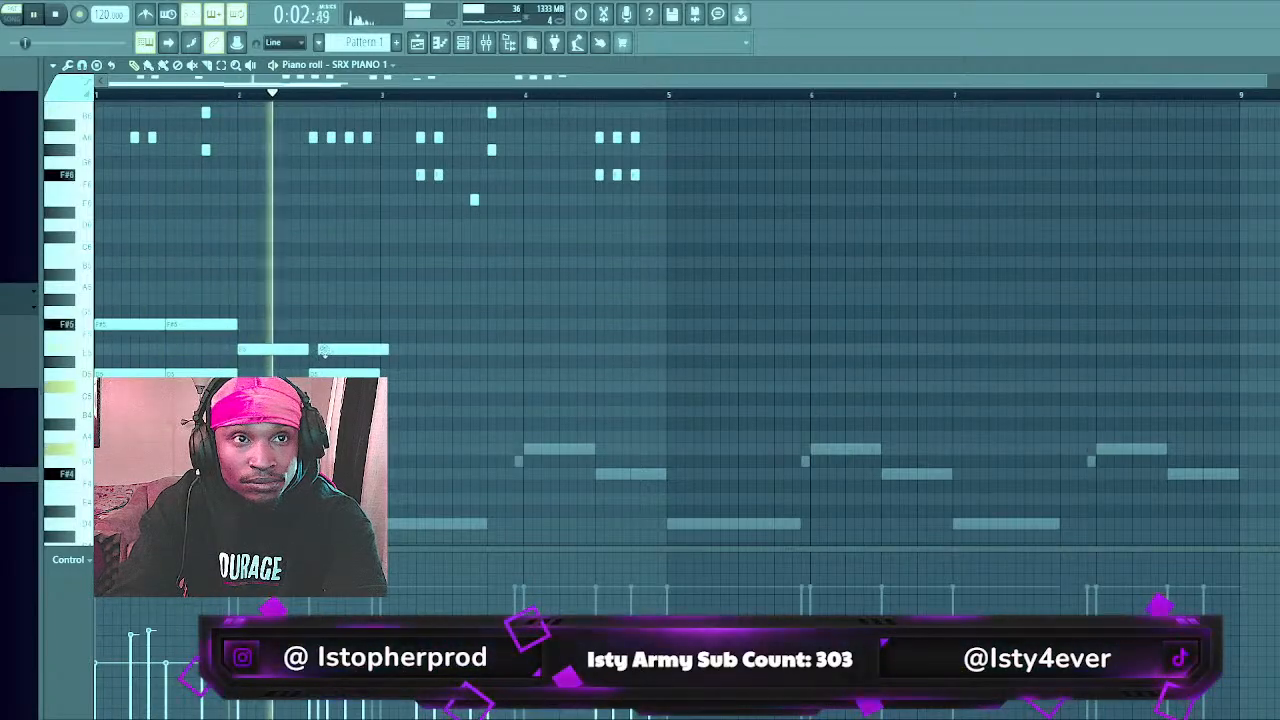
left_click_drag(312, 351, 380, 351)
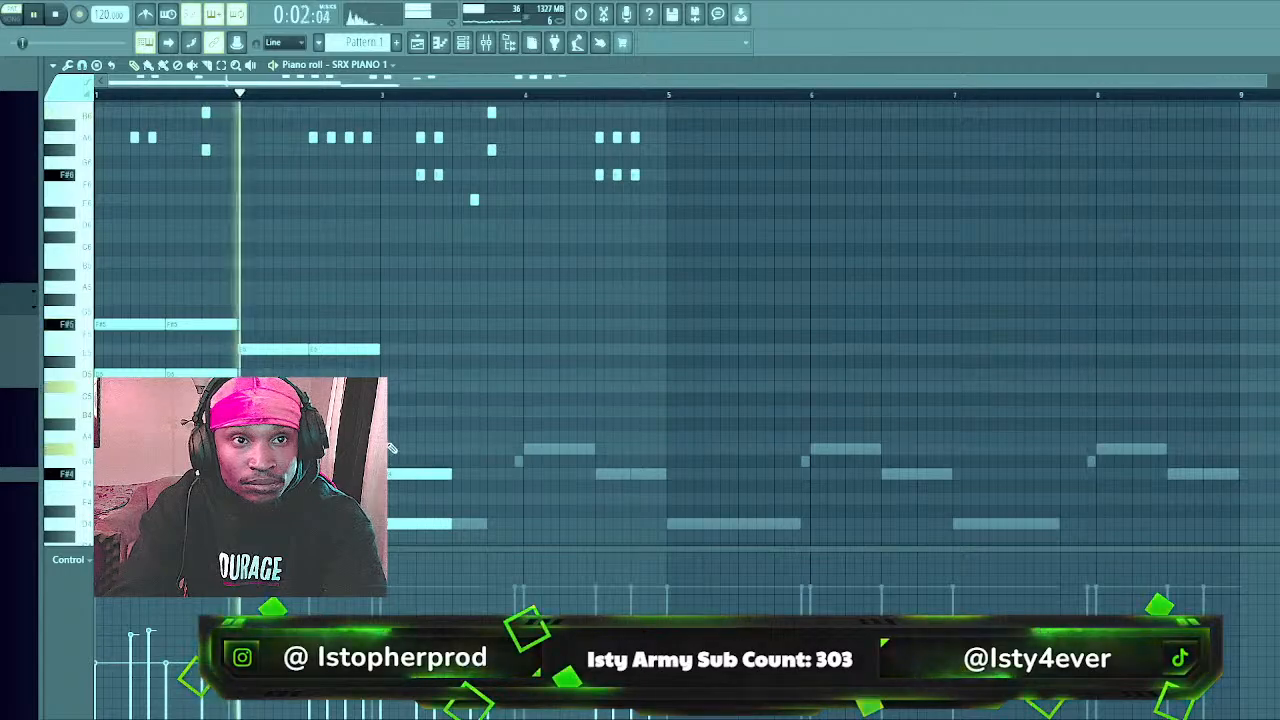
Fill bar 3 with two half-bar chords of A4, F#4 and D4
left_click(440, 473)
left_click(445, 436)
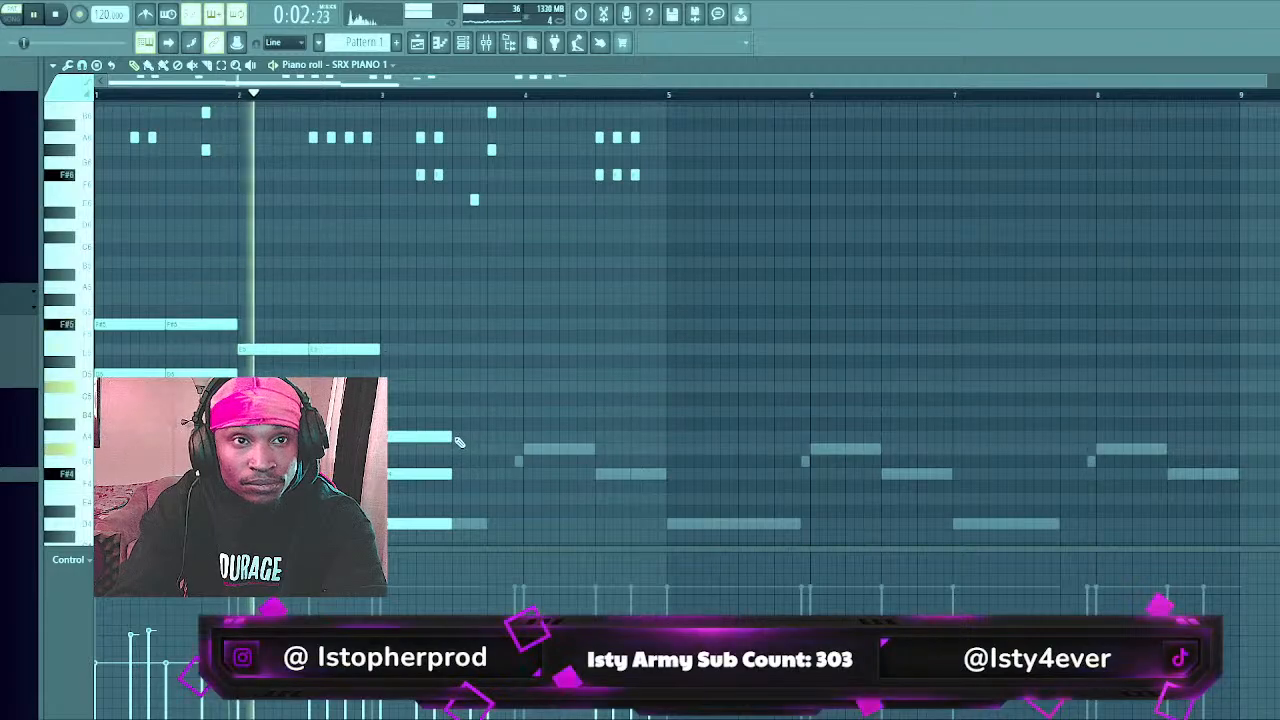
left_click(456, 438)
left_click(457, 474)
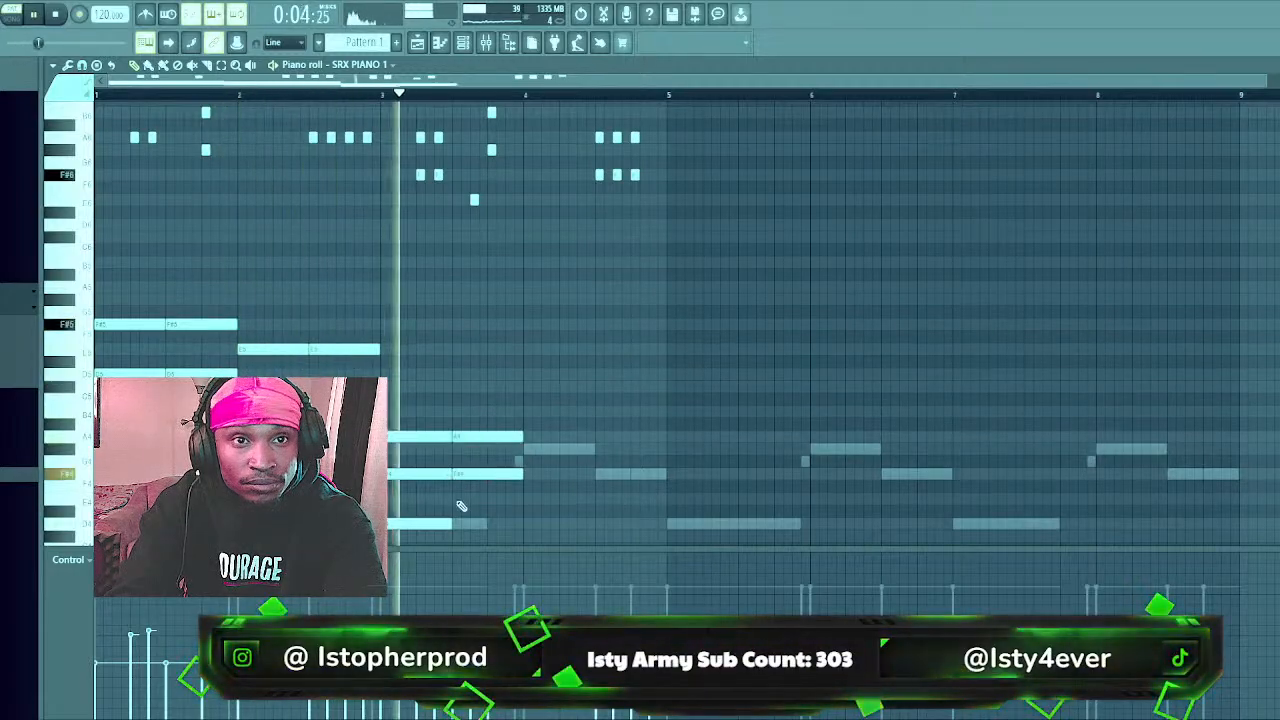
left_click(455, 522)
Fill bar 4 with a half-bar G#4, E4 and C#4 chord followed by F#4, D4 and B3, and play the pattern through
left_click(528, 451)
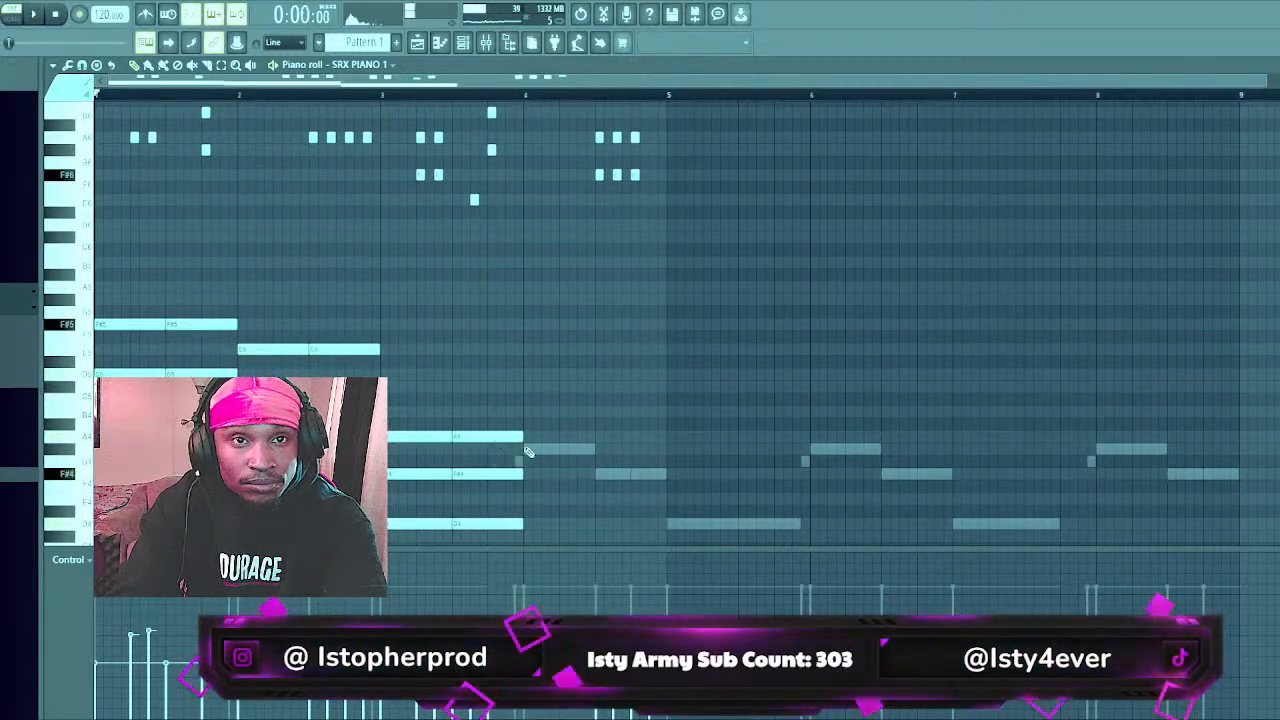
left_click(528, 498)
left_click(528, 536)
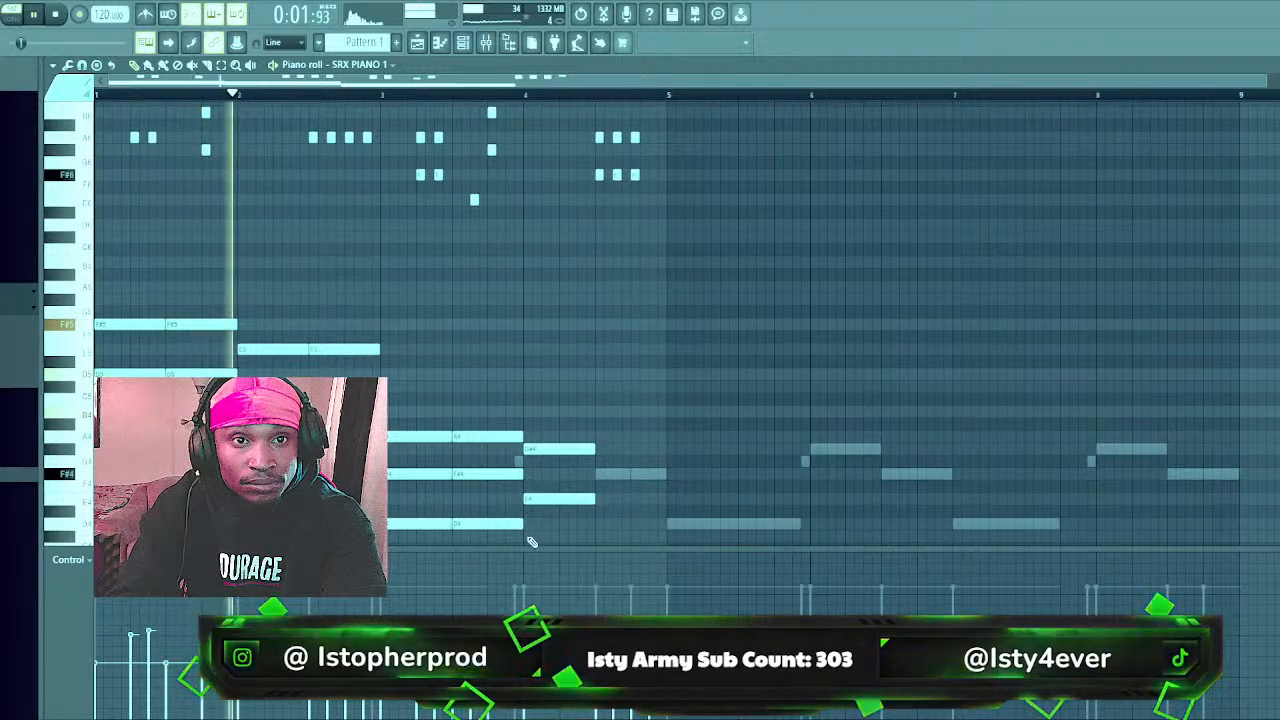
left_click(600, 474)
left_click(600, 524)
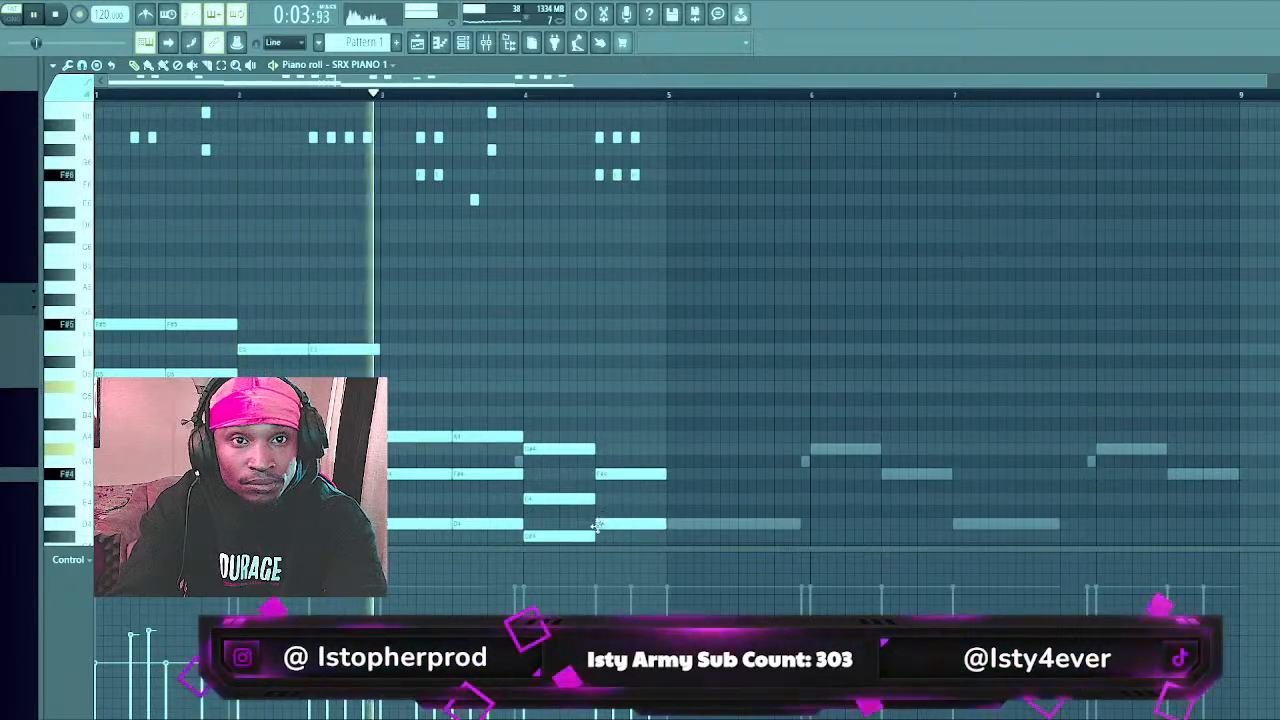
scroll(601, 521, "down", 1)
left_click(601, 521)
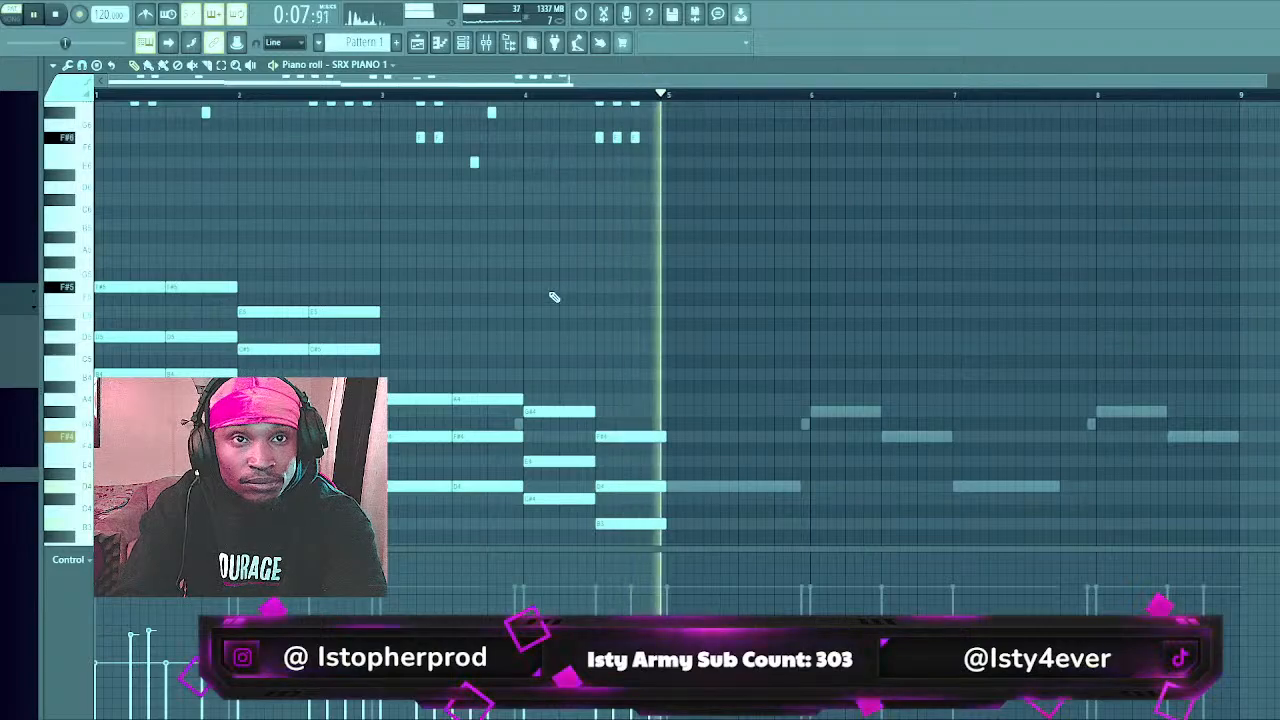
key("space")
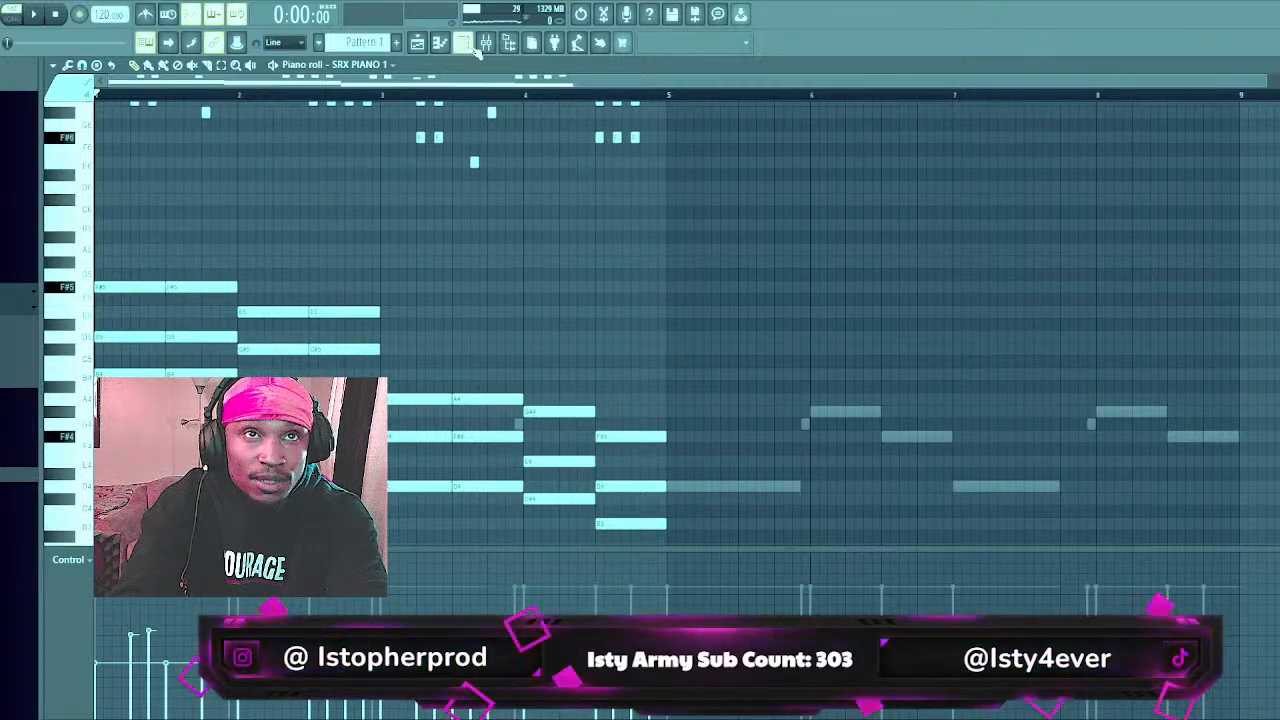
Cut all the sustained chords in bars 1 to 4 out of the SRX PIANO 1 part and clone that channel
left_click_drag(149, 234, 118, 254)
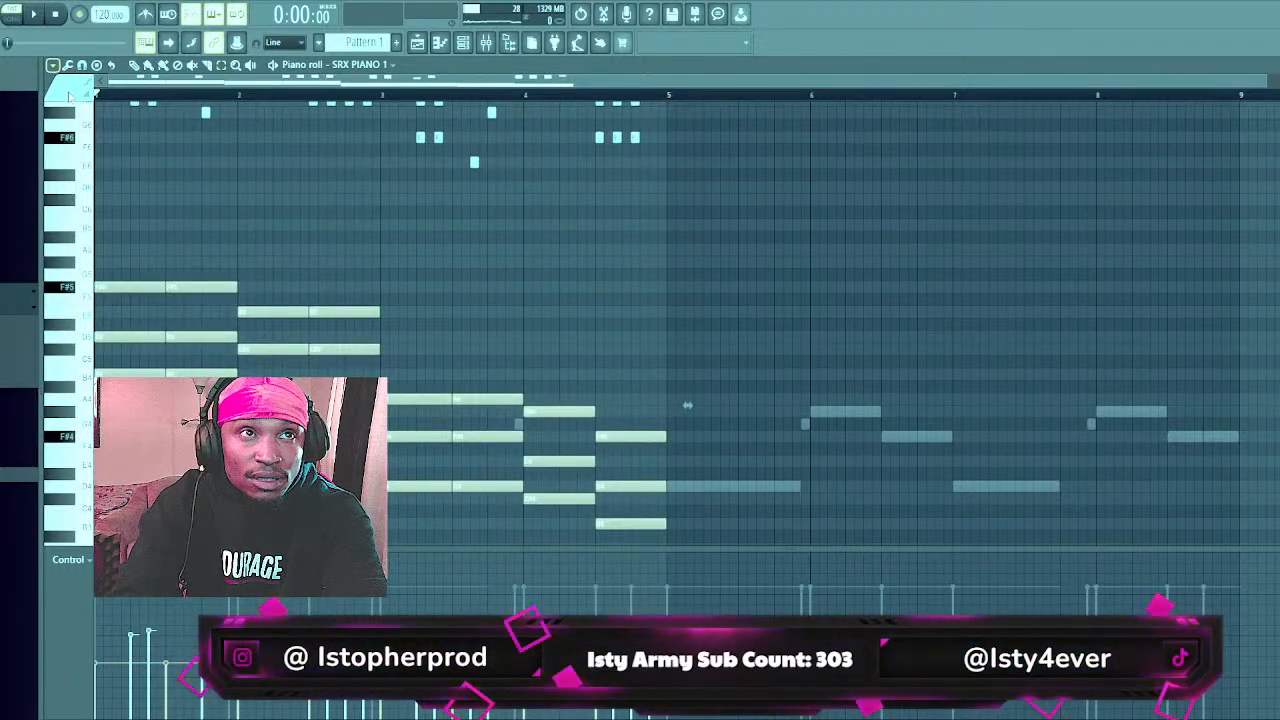
key("Delete")
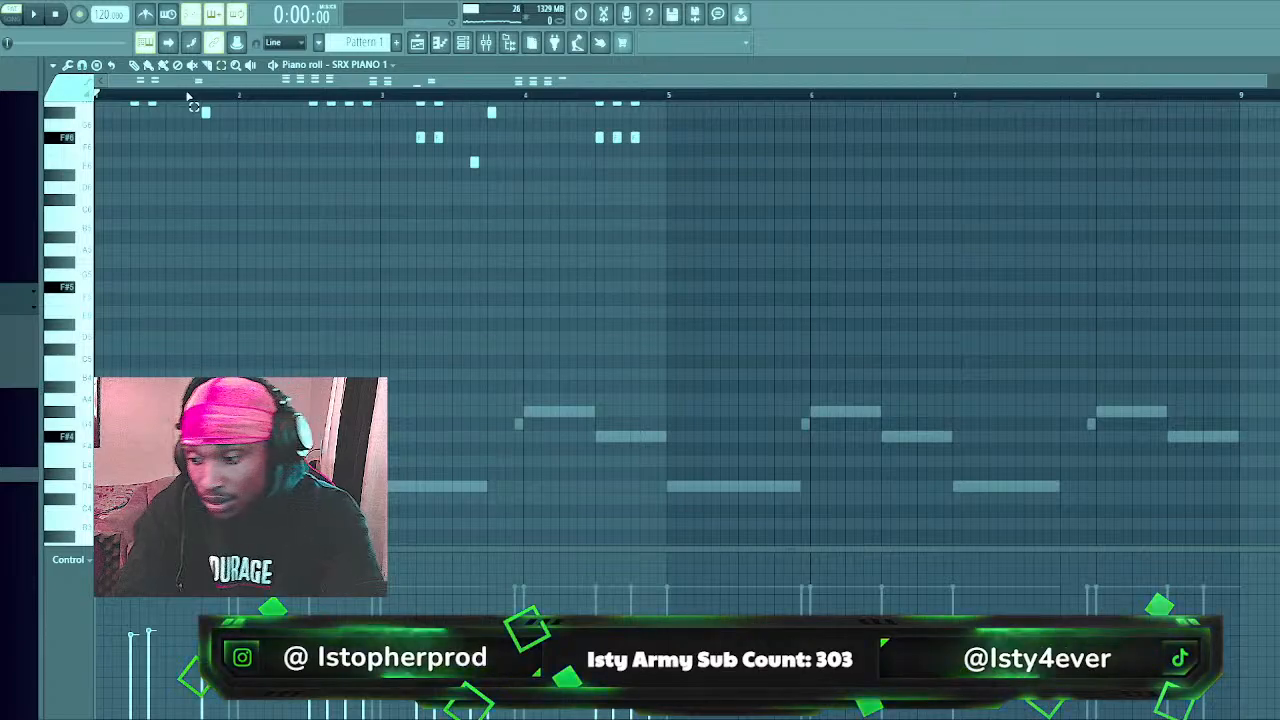
left_click(463, 42)
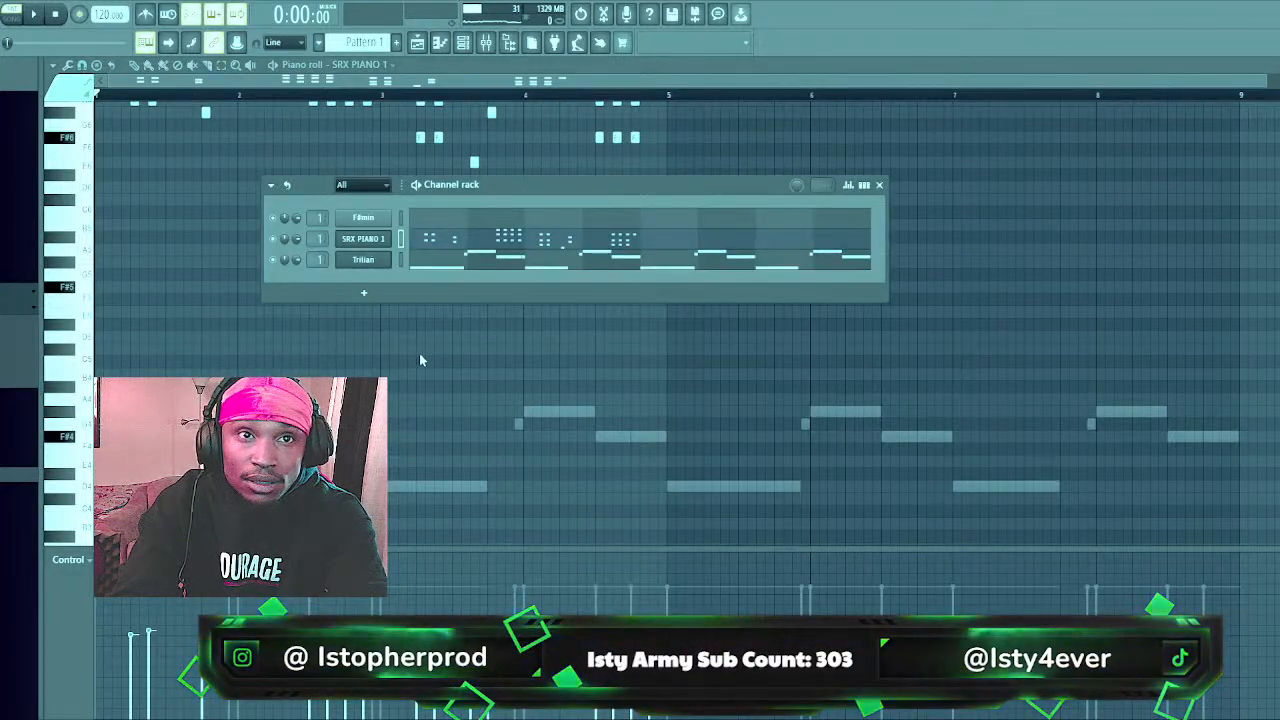
left_click(363, 238)
key("alt+c")
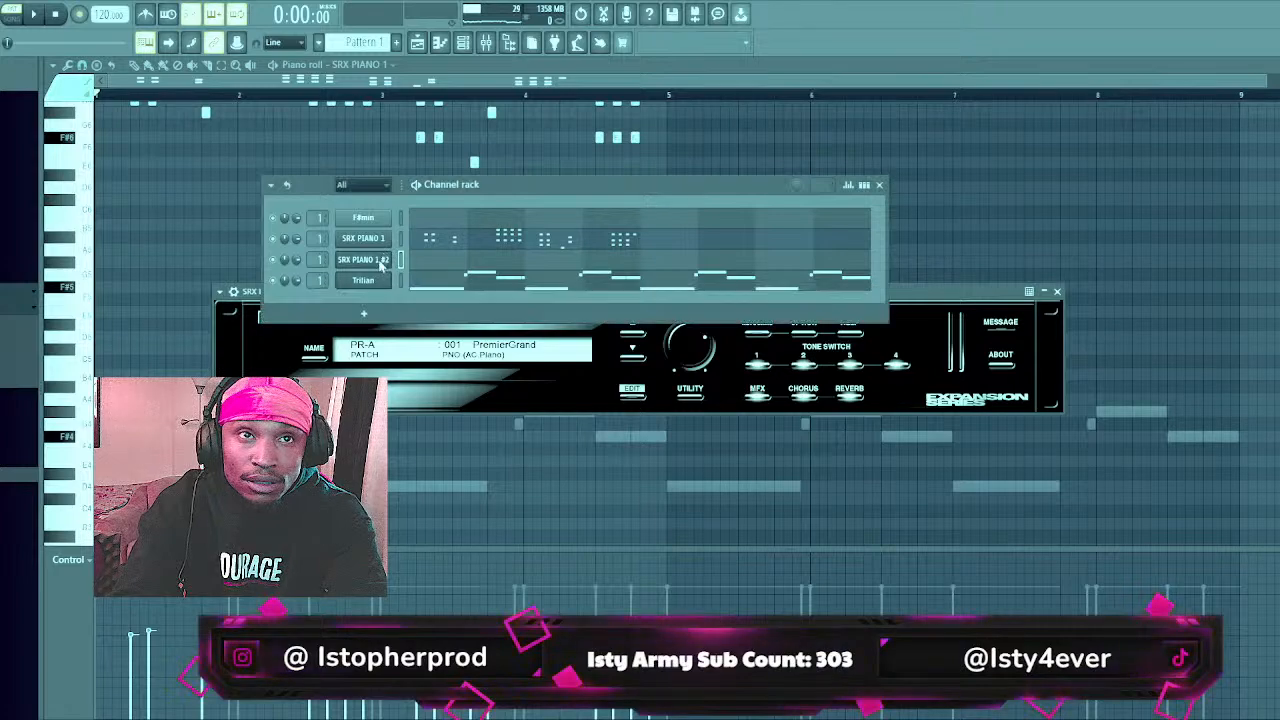
Paste the sustained chords into the cloned SRX PIANO 1 #2 channel, move them to bars 5 to 8, and start playback
left_click(444, 270)
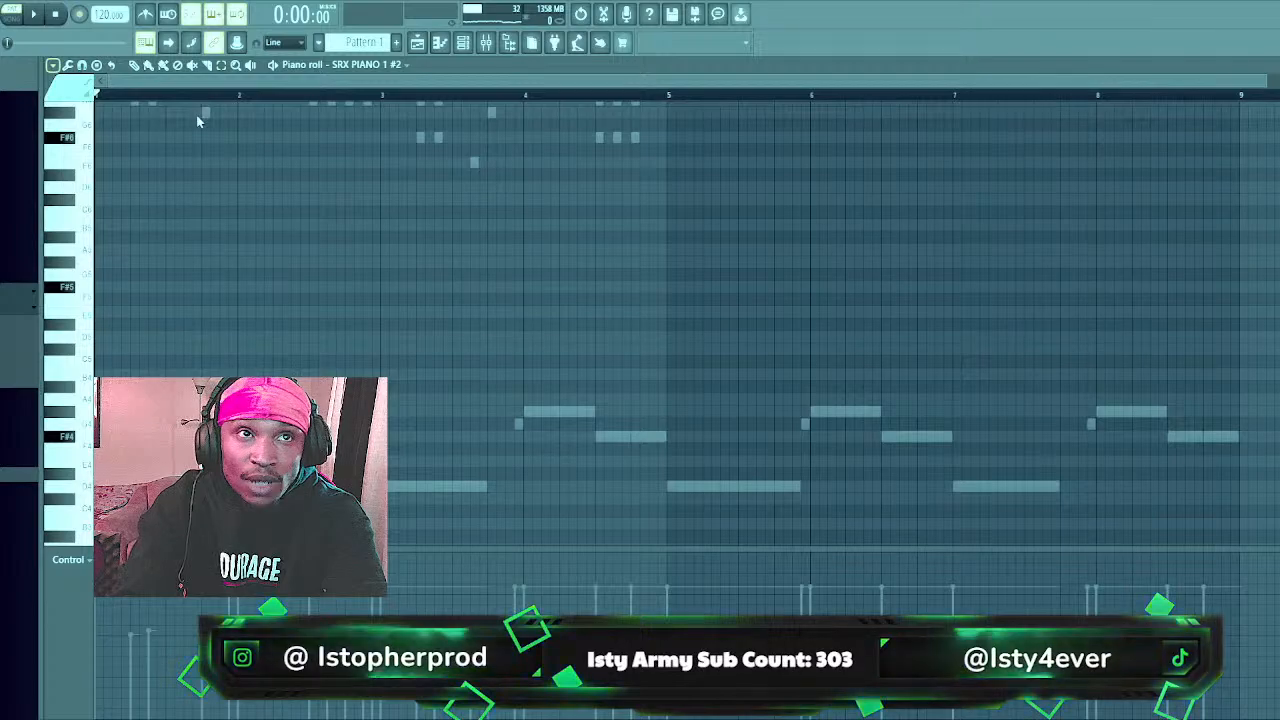
key("ctrl+v")
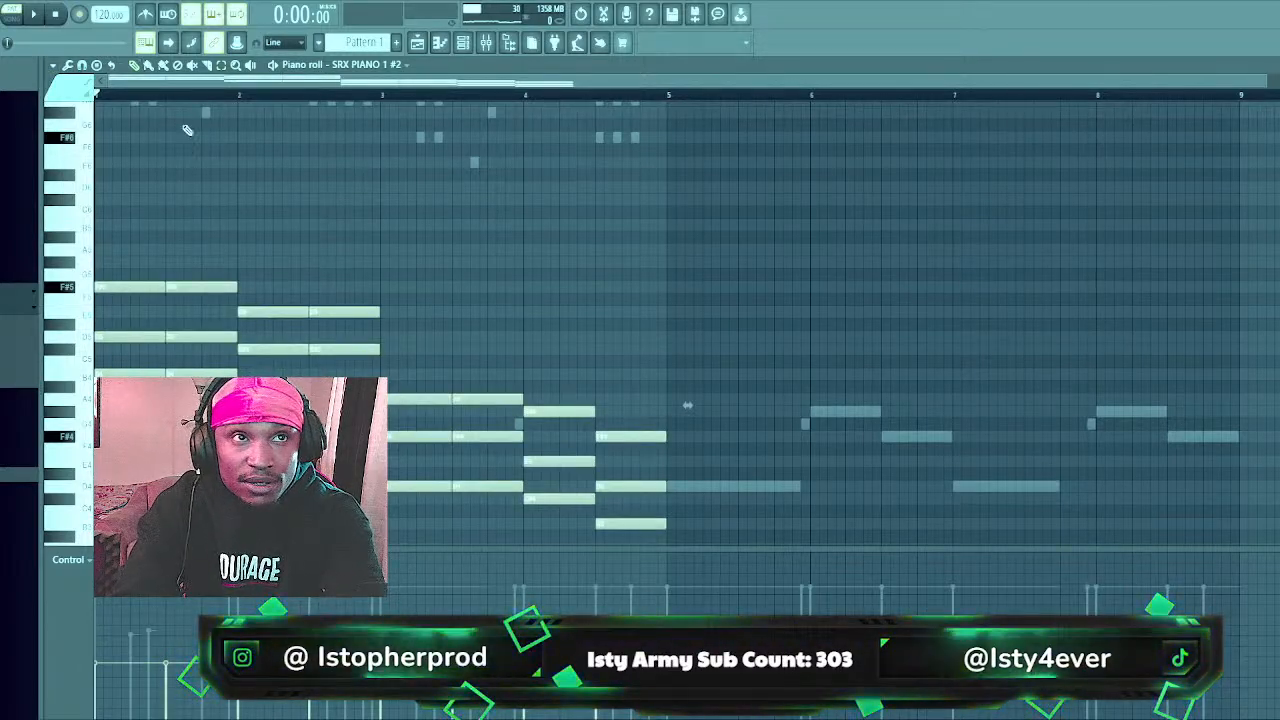
scroll(155, 187, "down", 3)
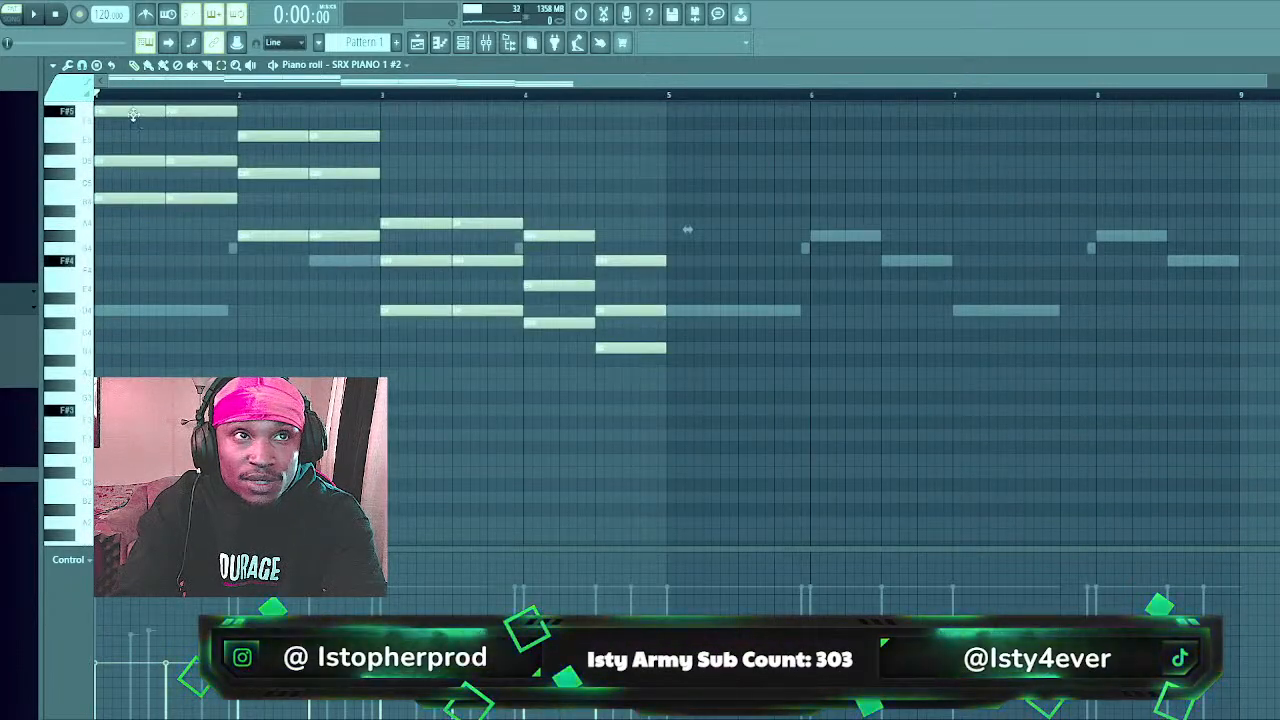
left_click_drag(133, 113, 707, 110)
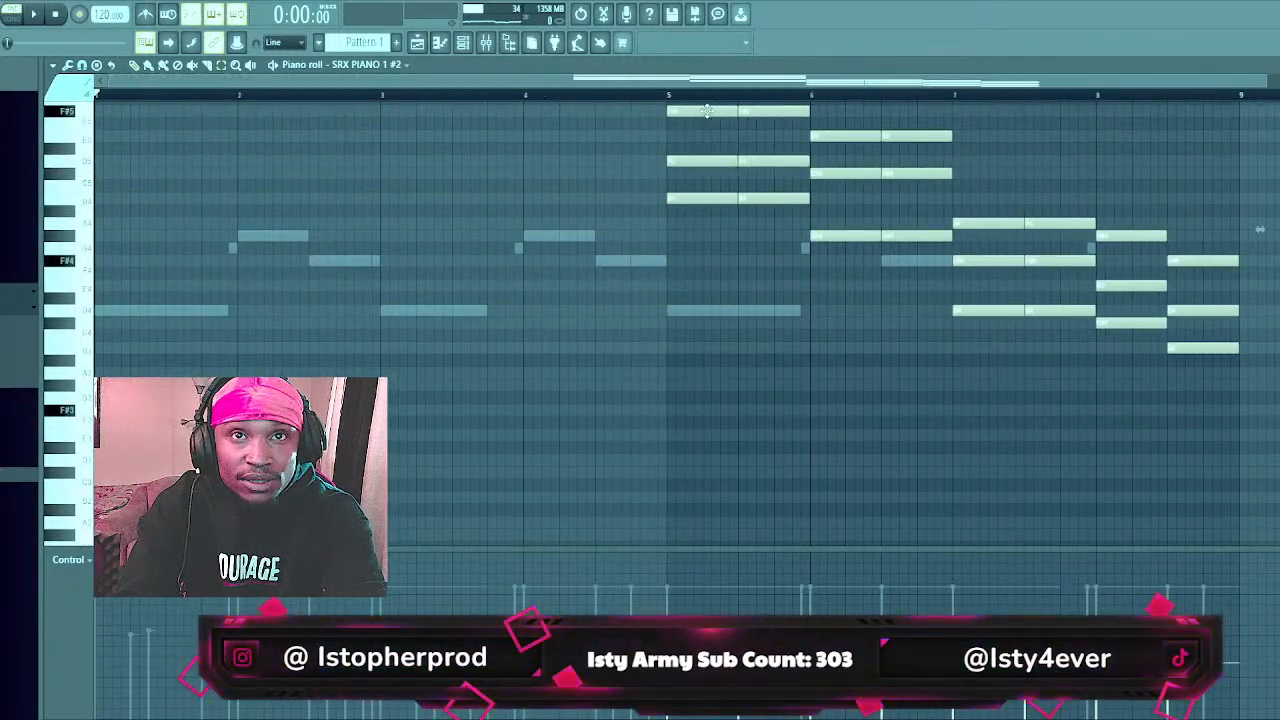
scroll(634, 263, "up", 3)
key("space")
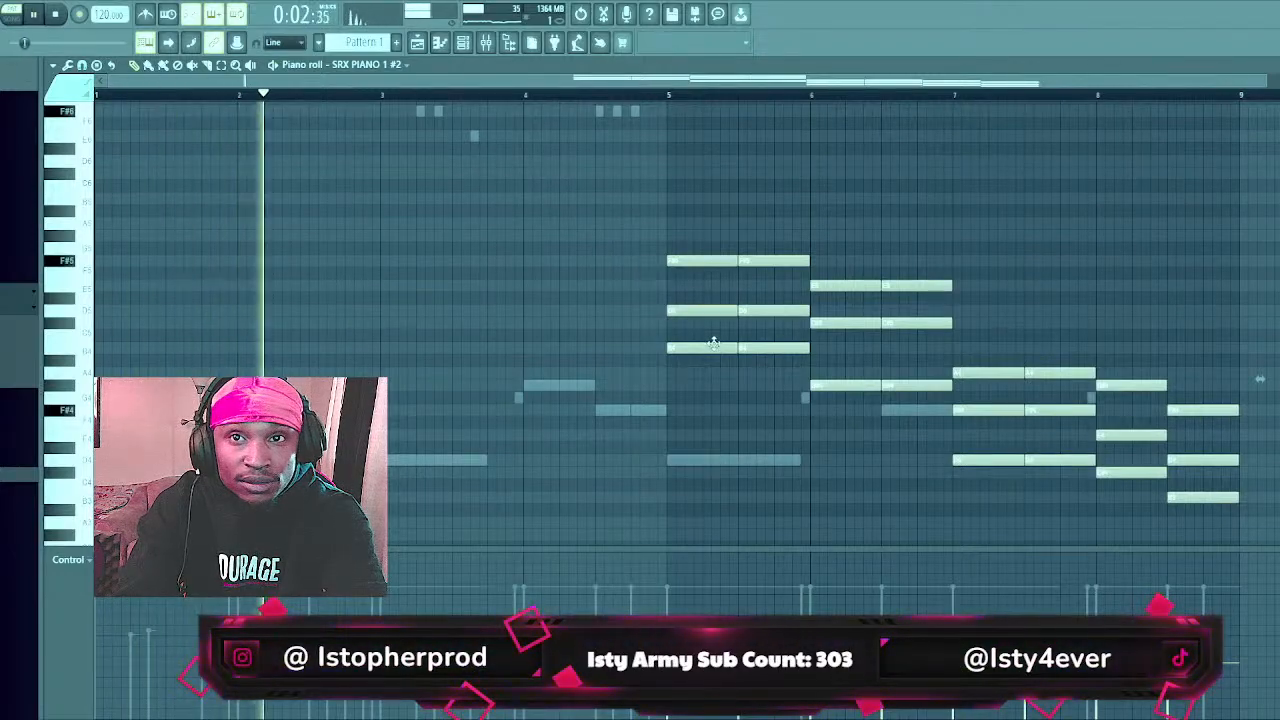
In bar 1, add a beat-and-a-half chord of F#5, D5 and B4 followed by an equally long E5, C#5 and A4 chord
key("space")
left_click(100, 261)
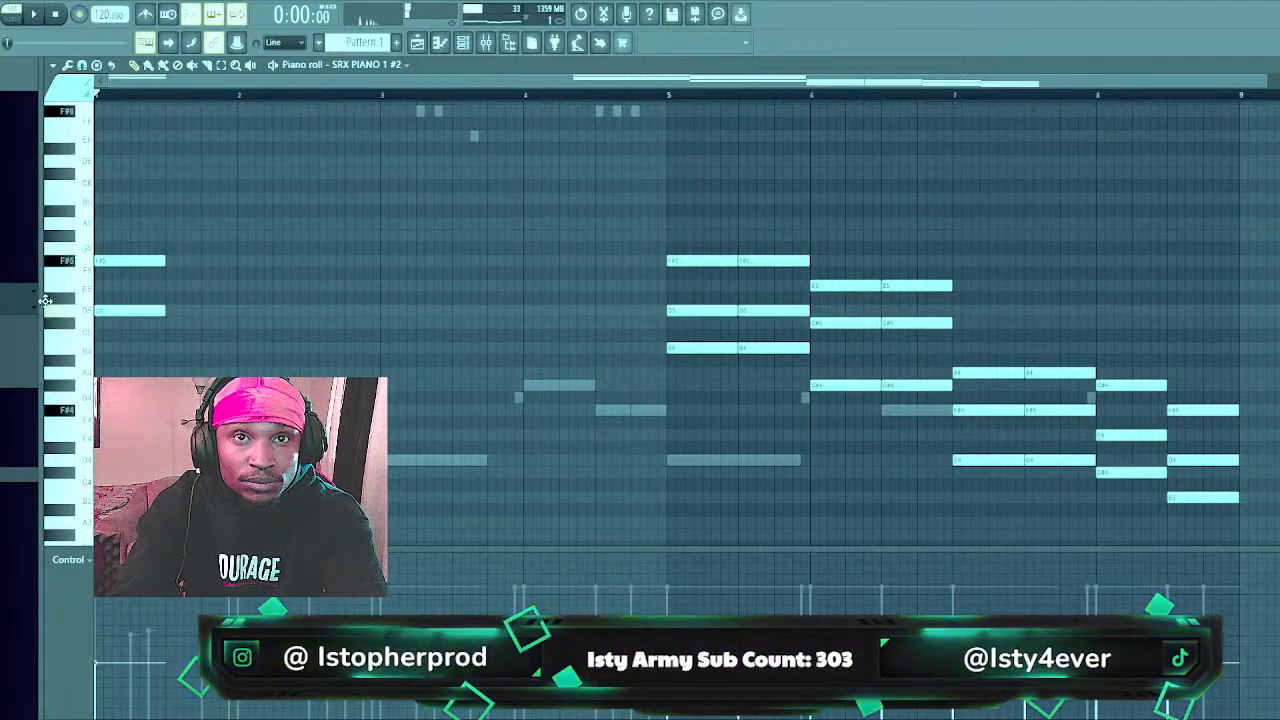
key("space")
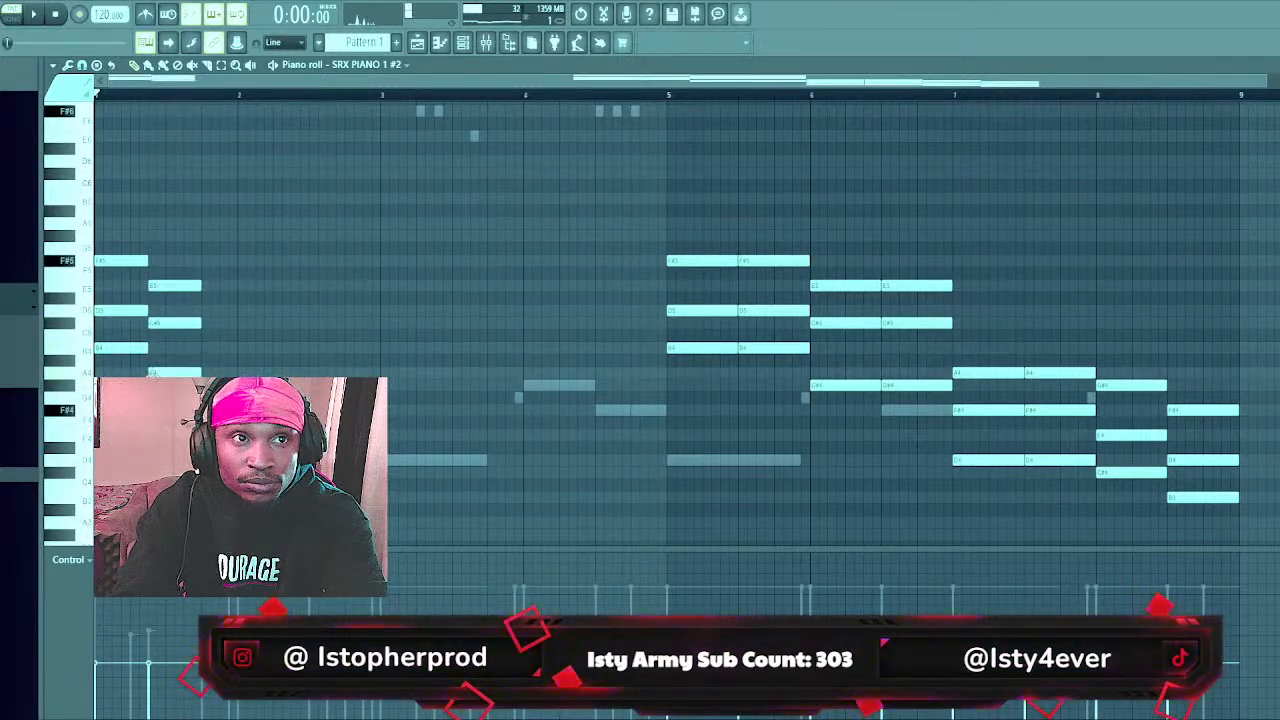
key("space")
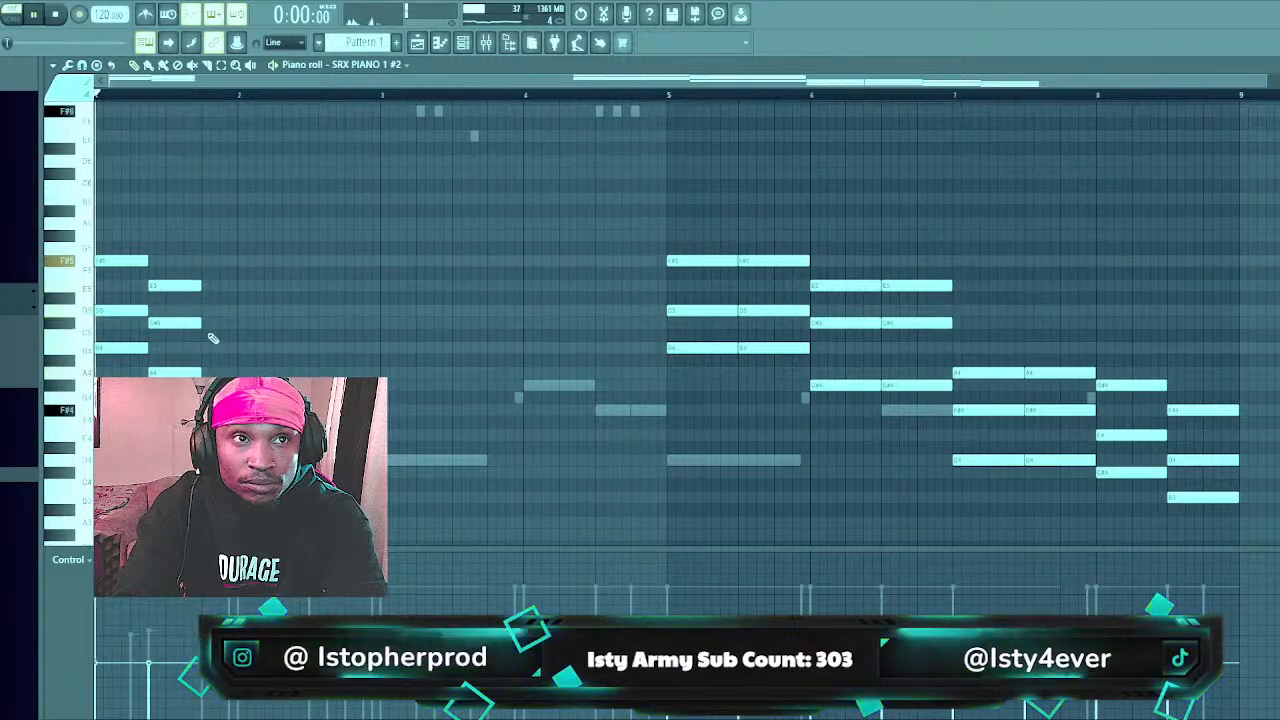
Continue with chords topped by A4 from beat 4 of bar 1 through the end of bar 2, replaying the pattern between additions
key("space")
left_click_drag(251, 335, 211, 368)
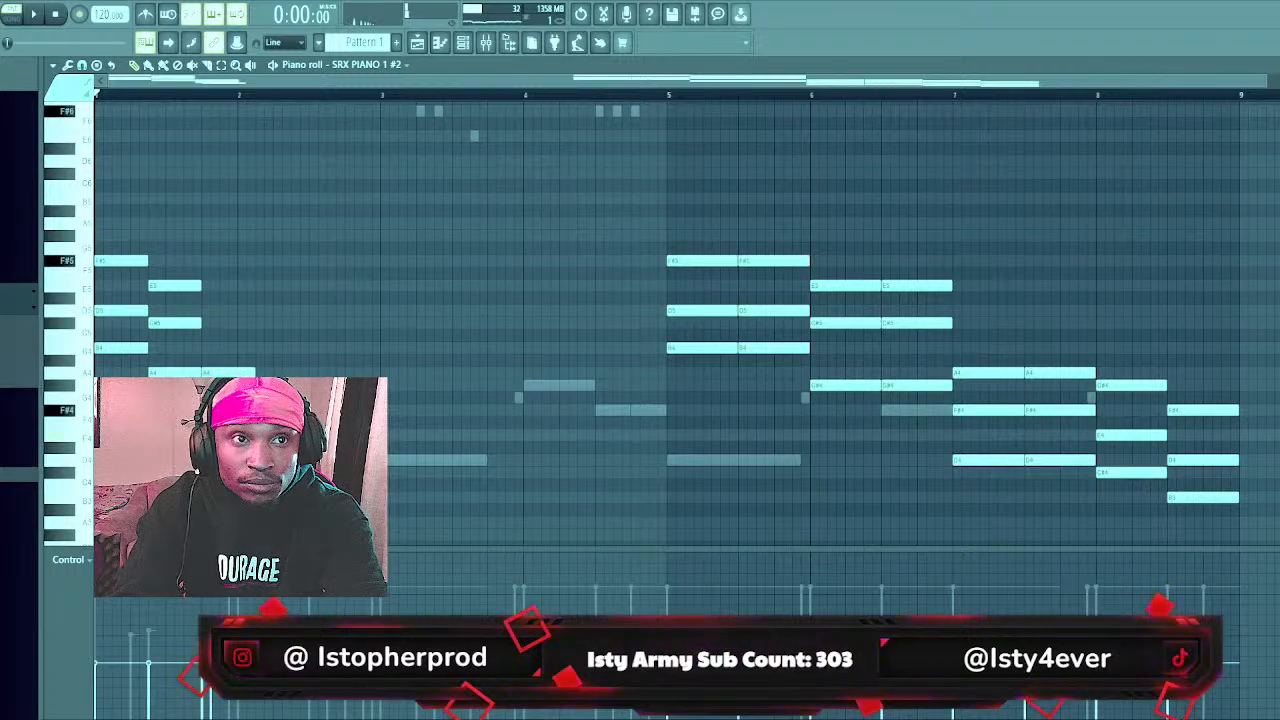
key("space")
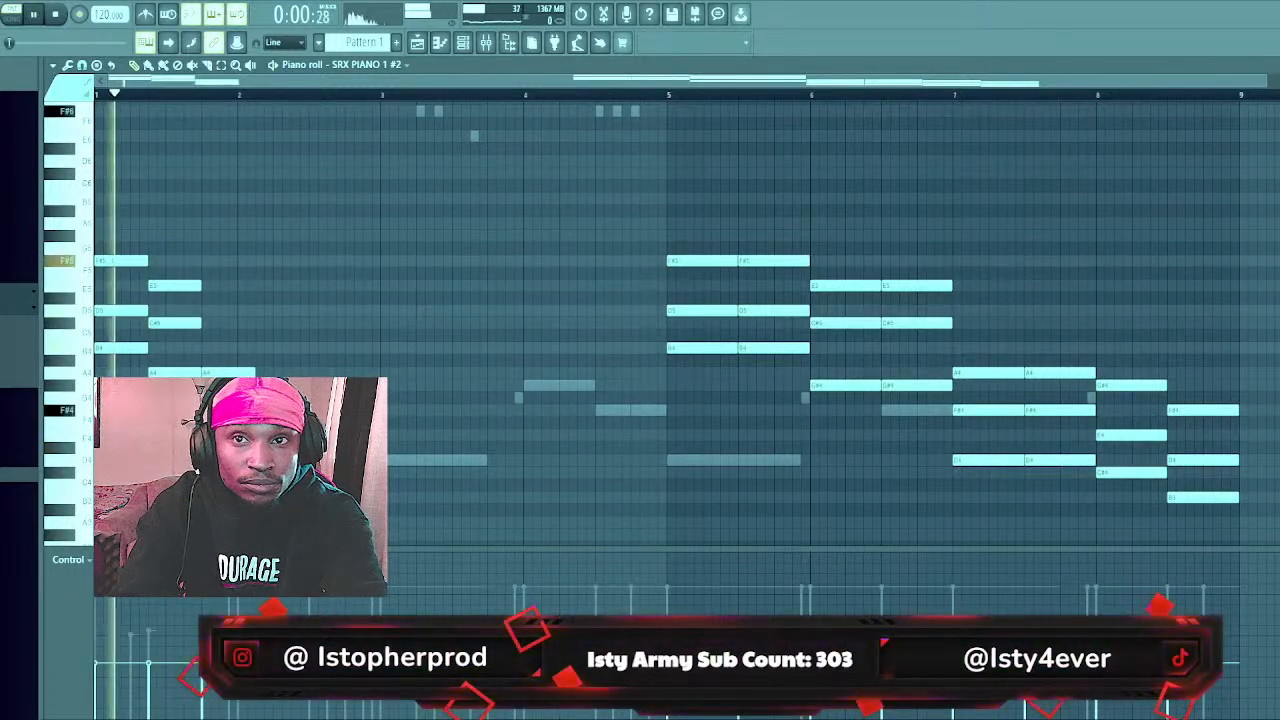
key("space")
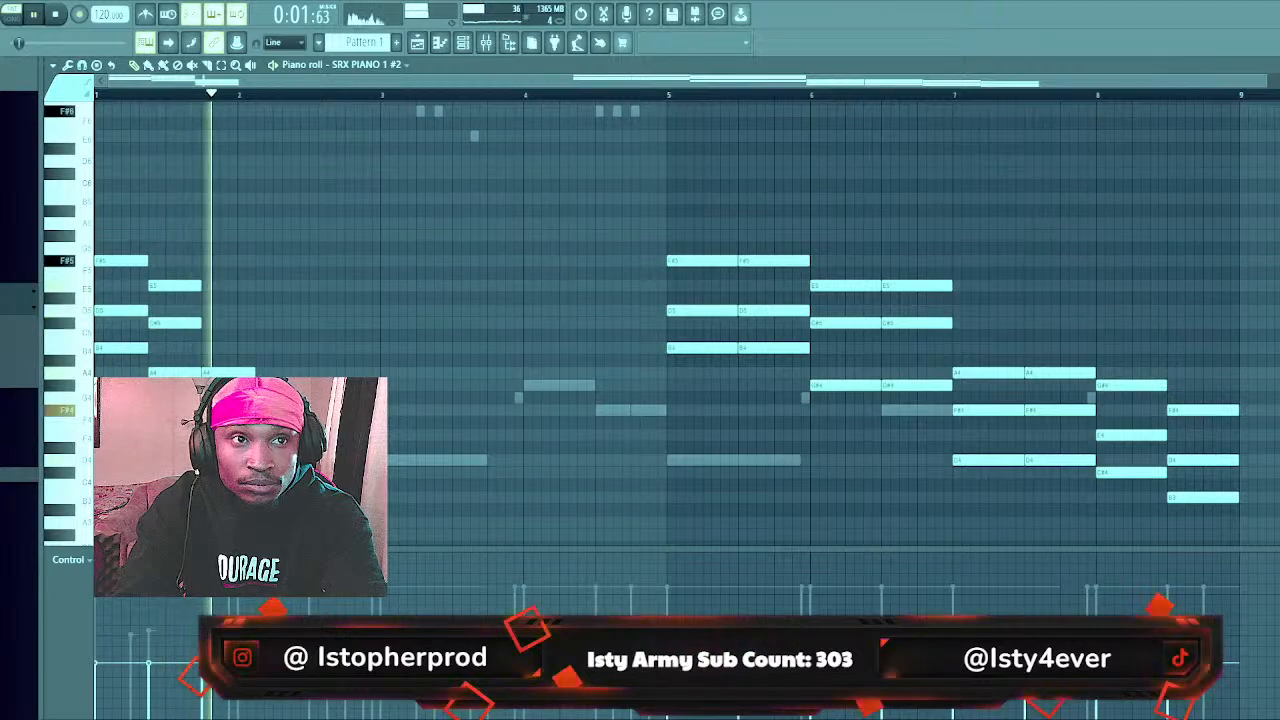
key("space")
key("space")
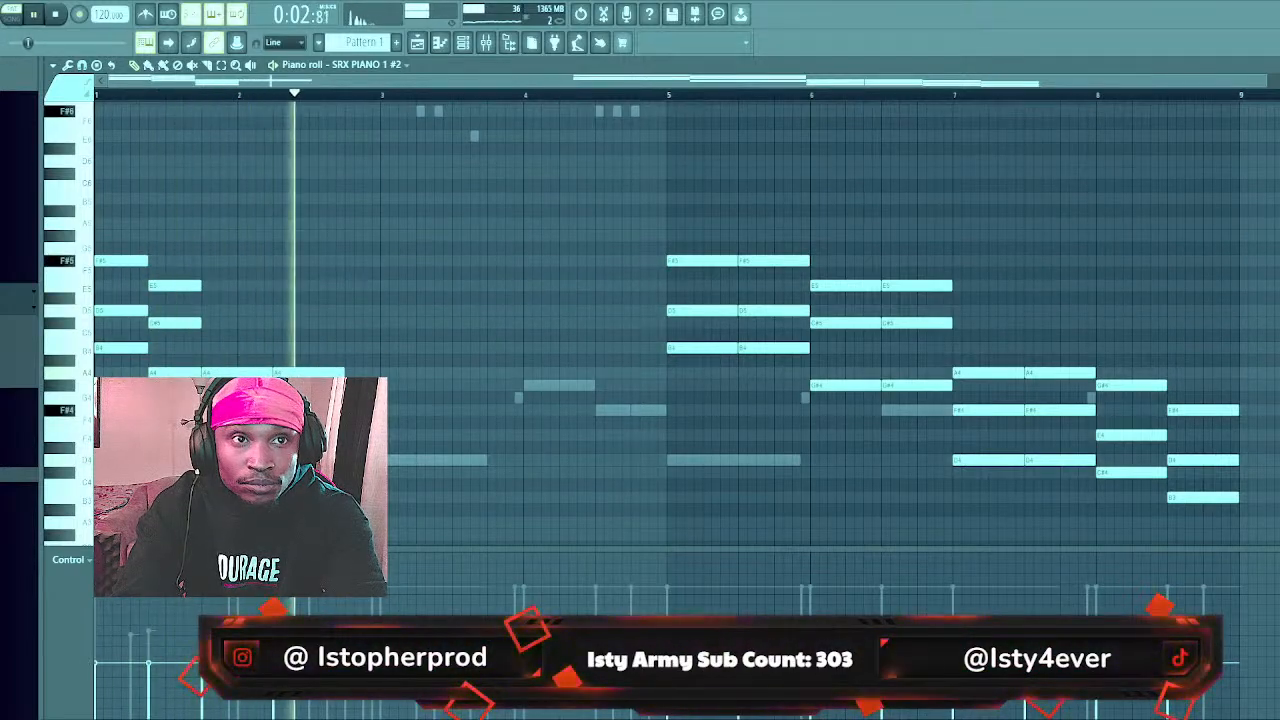
key("space")
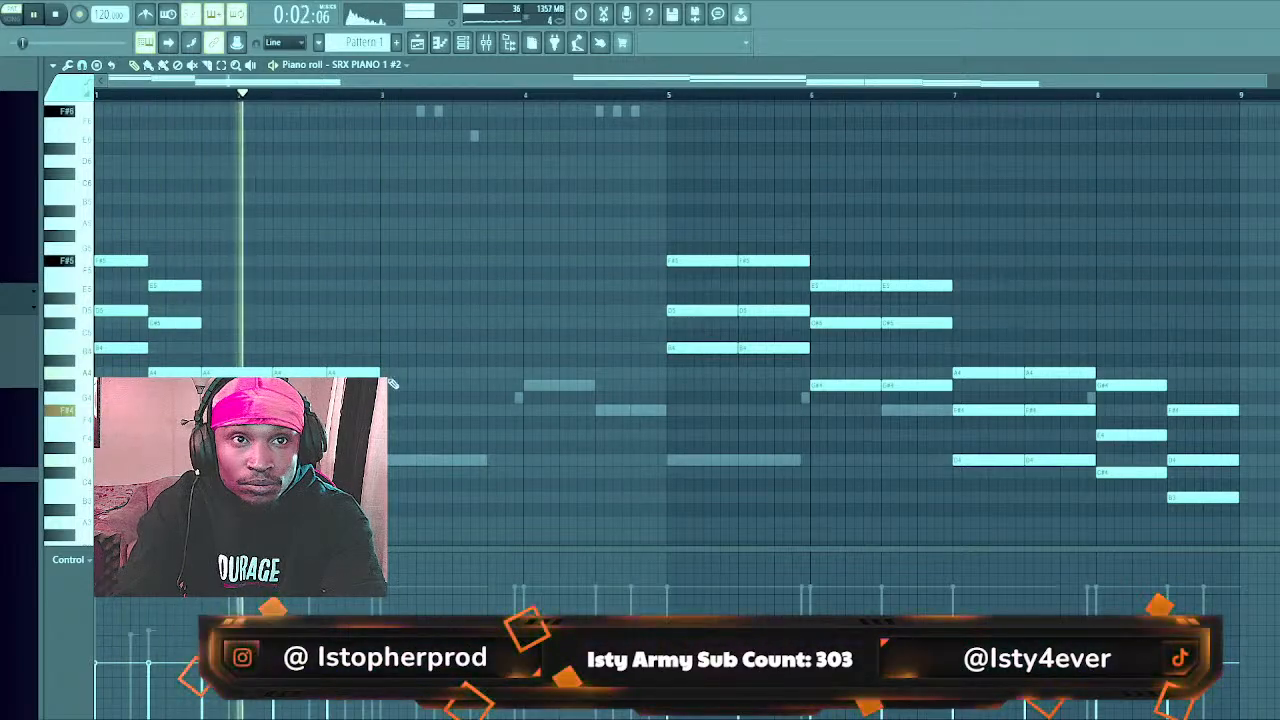
In bar 3, add a beat-and-a-half chord of G#4, E4 and C#4 followed by an equally long F#4, D4 and B3 chord
left_click(391, 473)
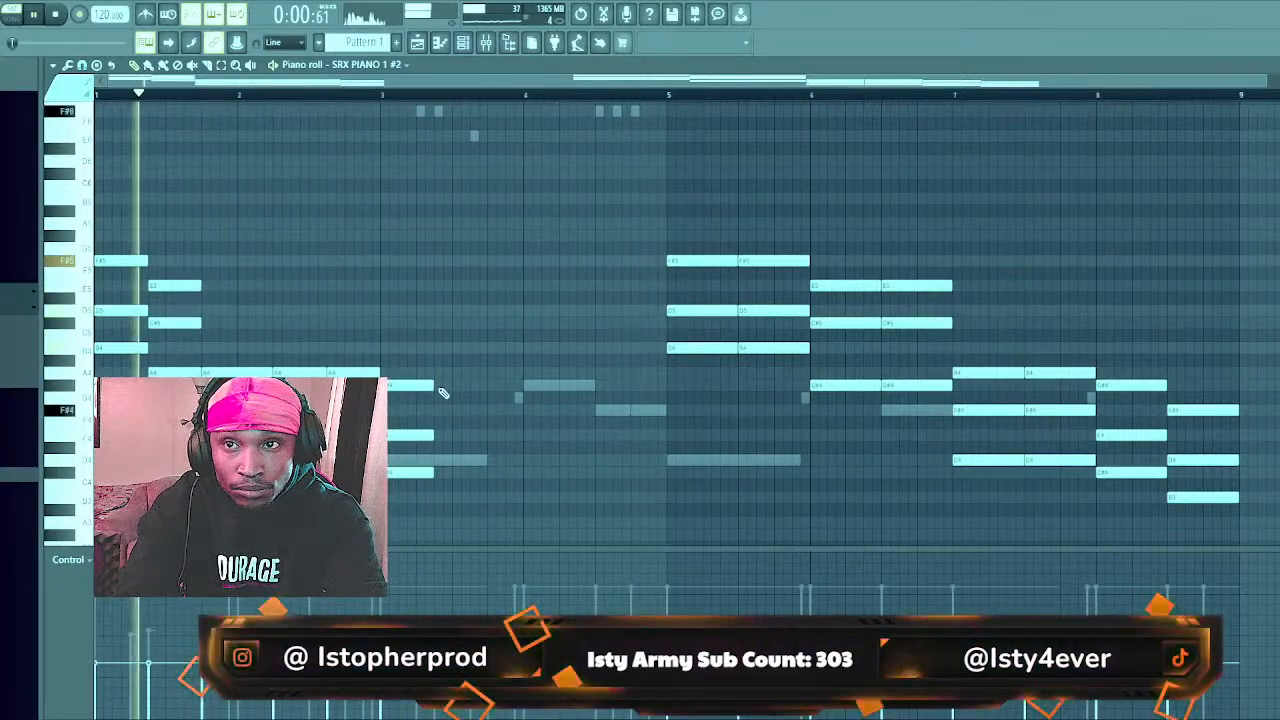
left_click(441, 411)
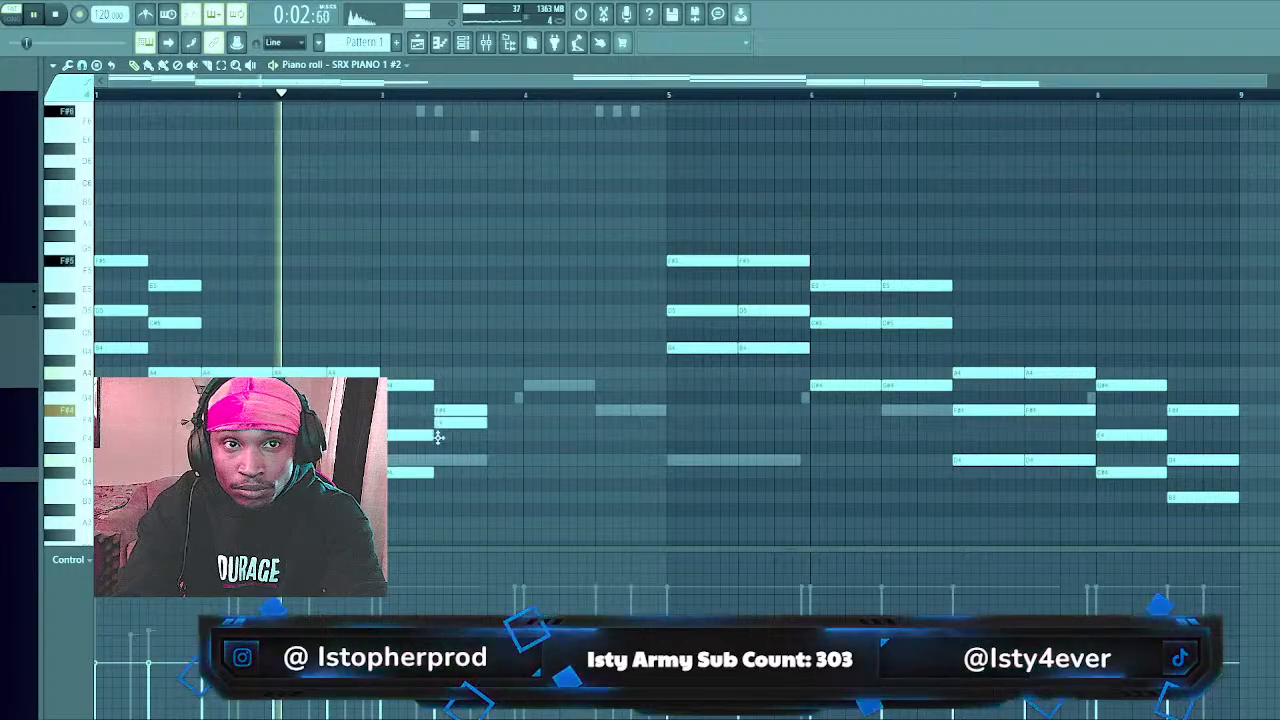
left_click(433, 460)
left_click(433, 497)
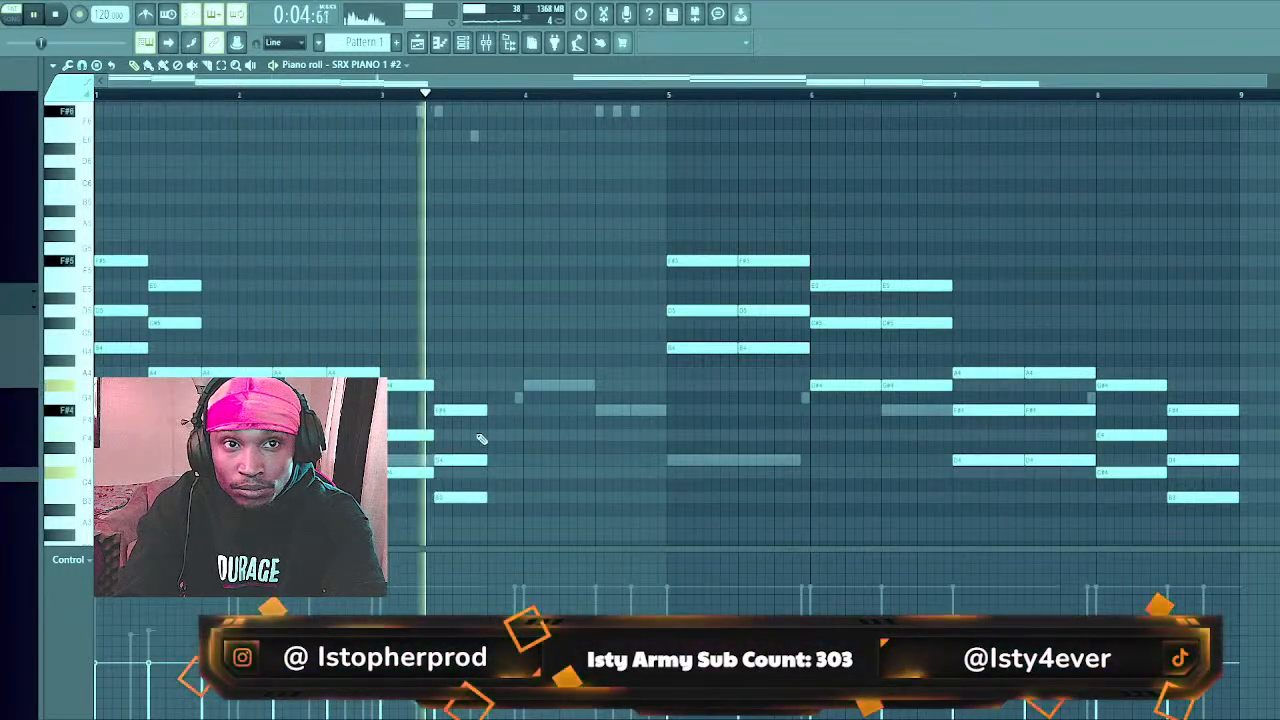
From beat 4 of bar 3, add E4, C#4 and A3 chords lasting two, two and one beats to fill through bar 4
left_click(488, 435)
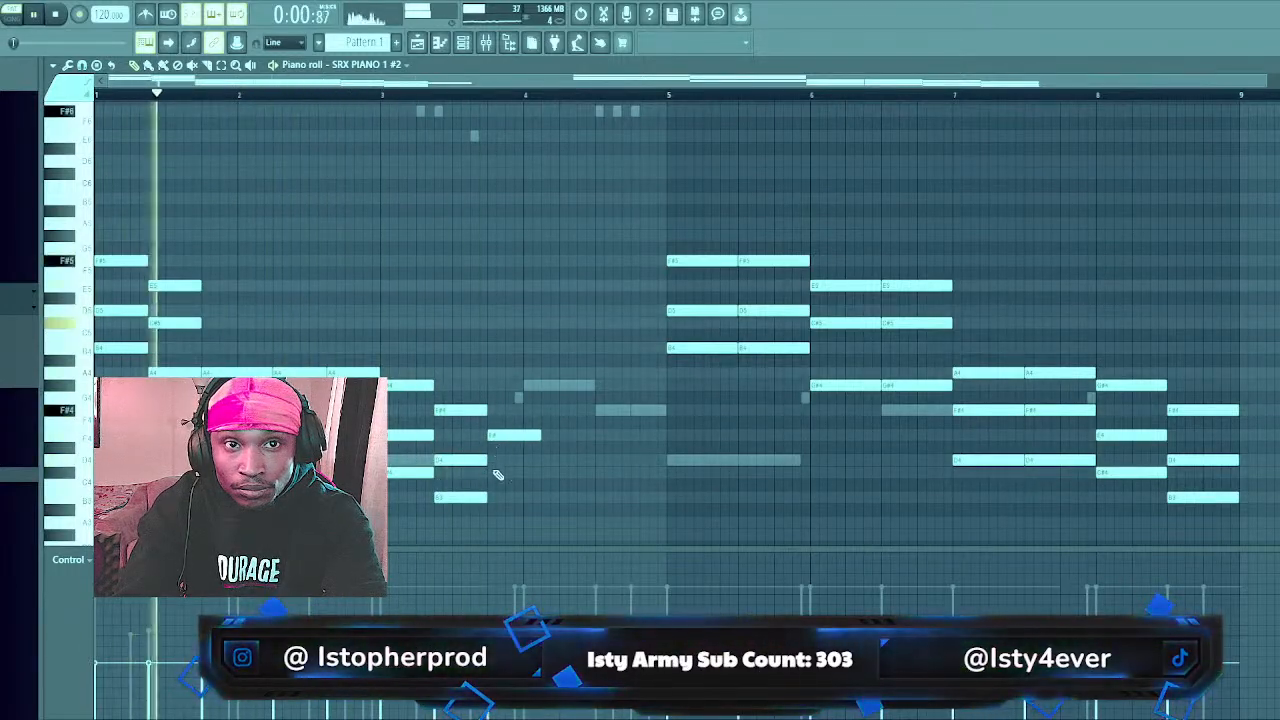
left_click(490, 472)
left_click(489, 521)
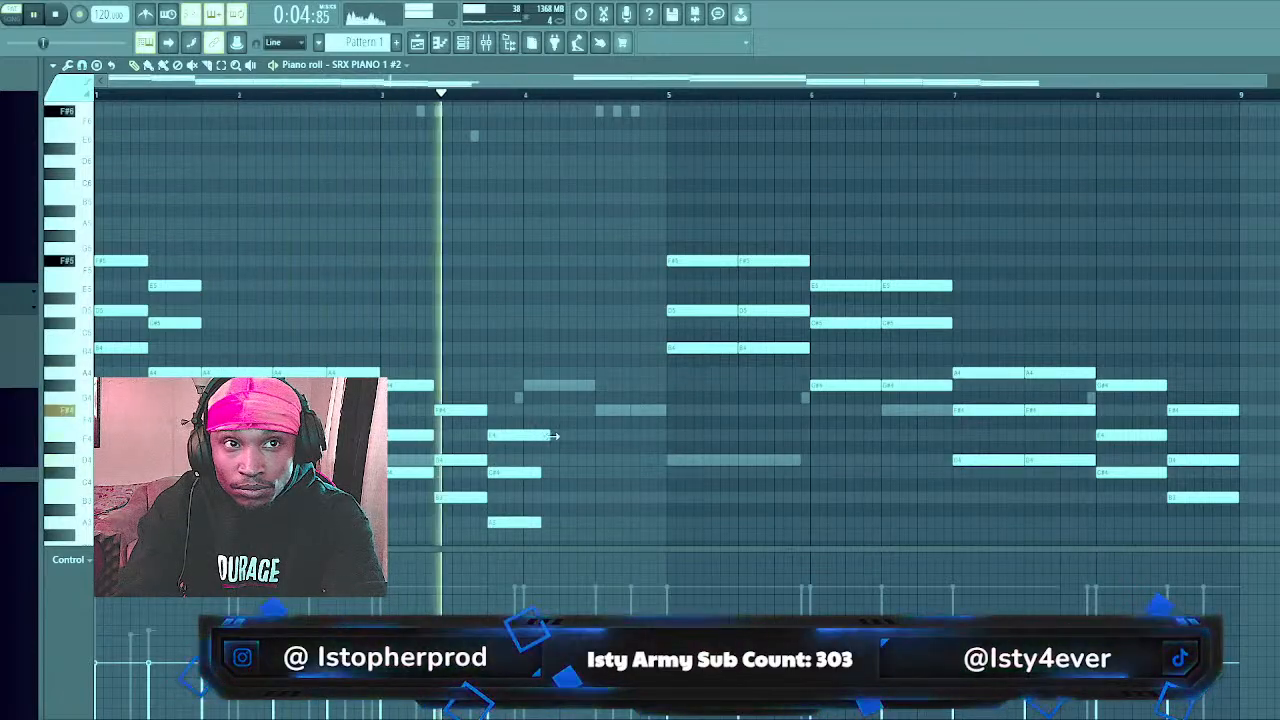
left_click_drag(541, 435, 666, 437)
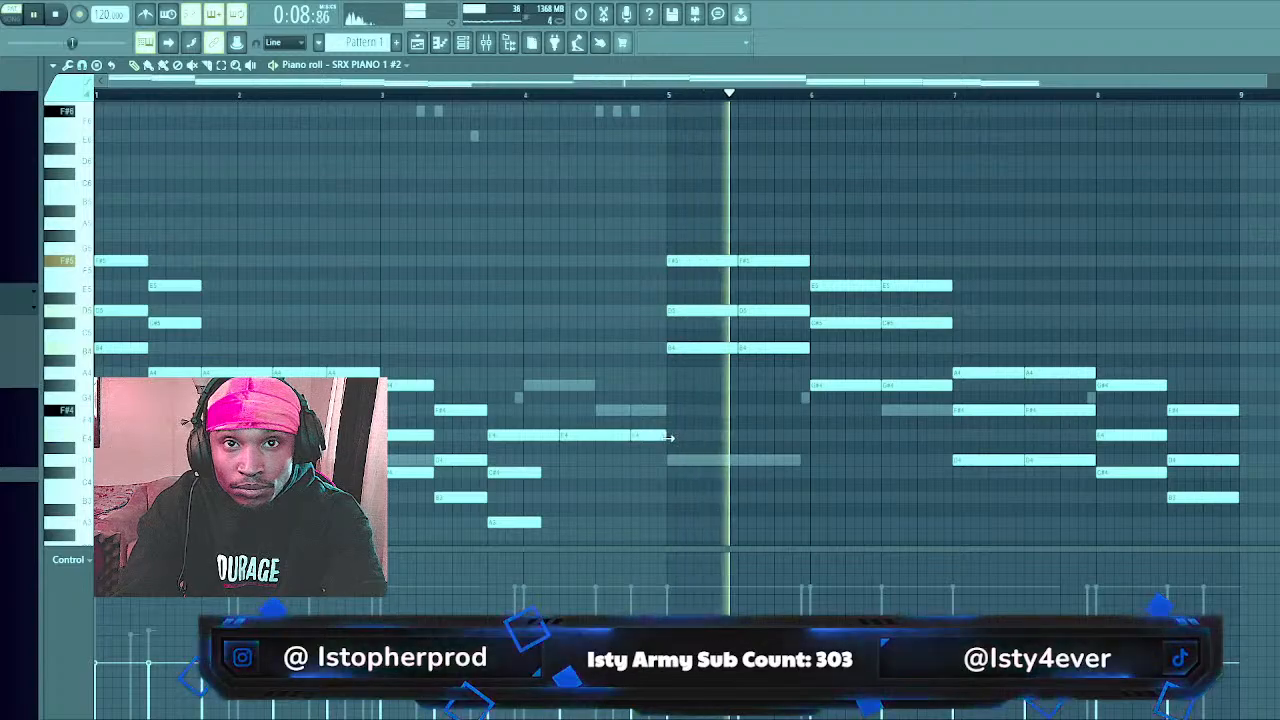
key("space")
key("space")
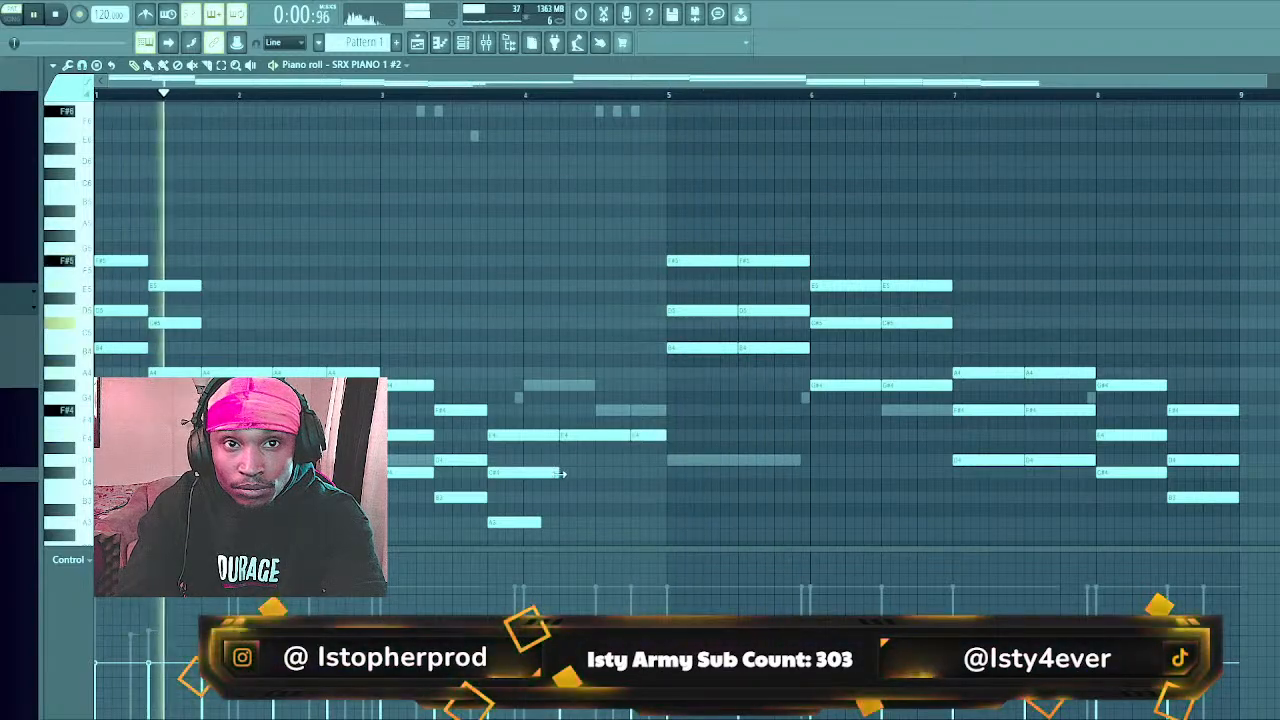
left_click(560, 473)
left_click_drag(630, 472, 666, 472)
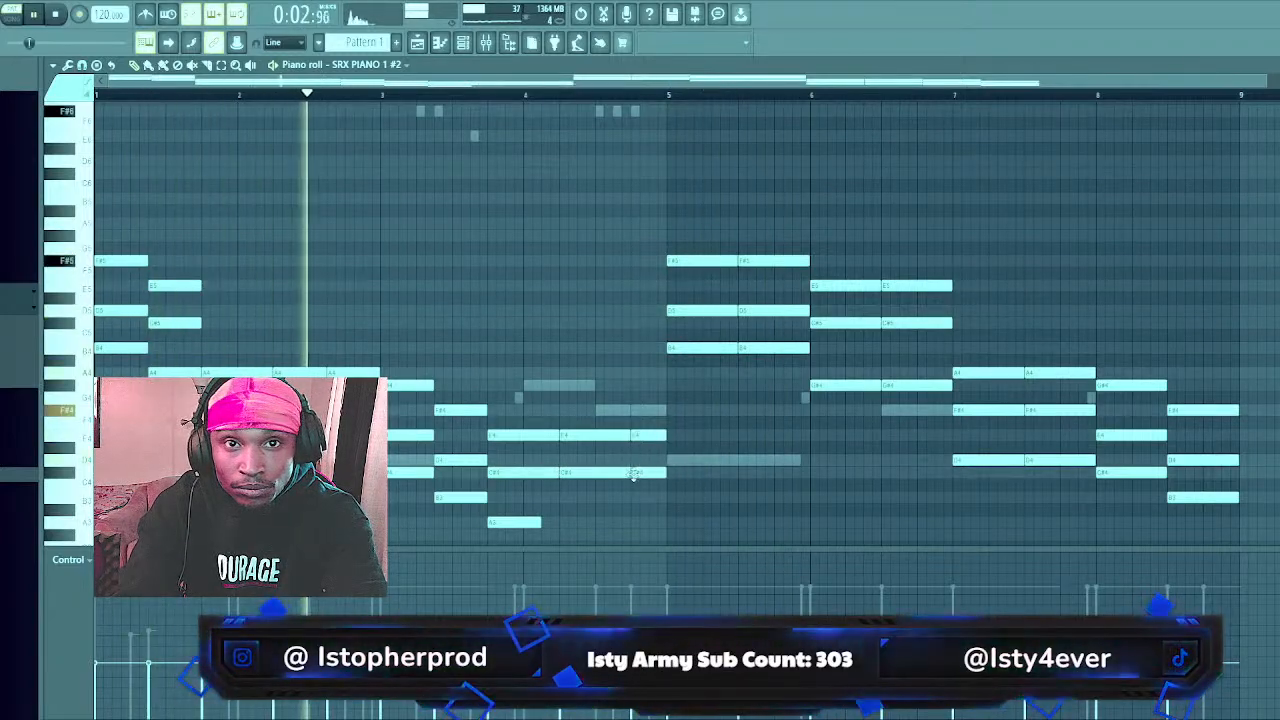
left_click_drag(541, 522, 632, 525)
left_click(642, 522)
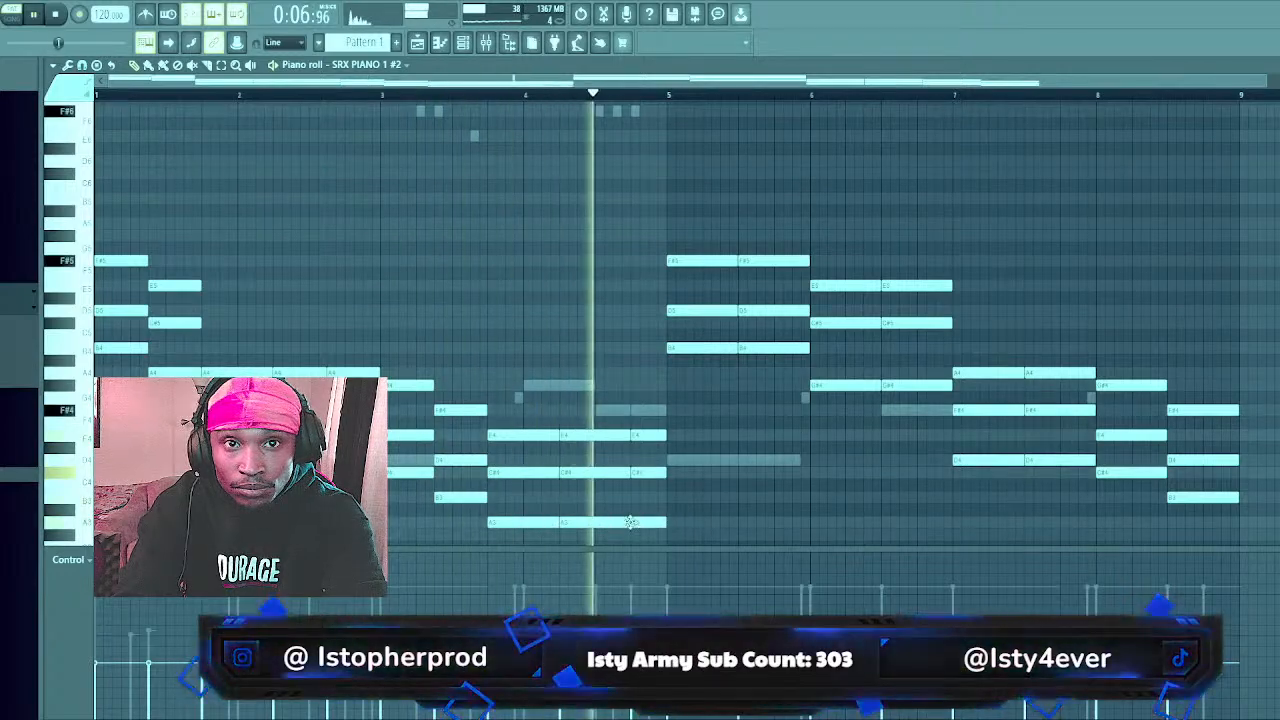
Stop playback, delete the old chords in bars 5 to 8, and duplicate the bars 1 to 4 pattern into them
key("space")
right_click(725, 347)
right_click(725, 310)
right_click(725, 260)
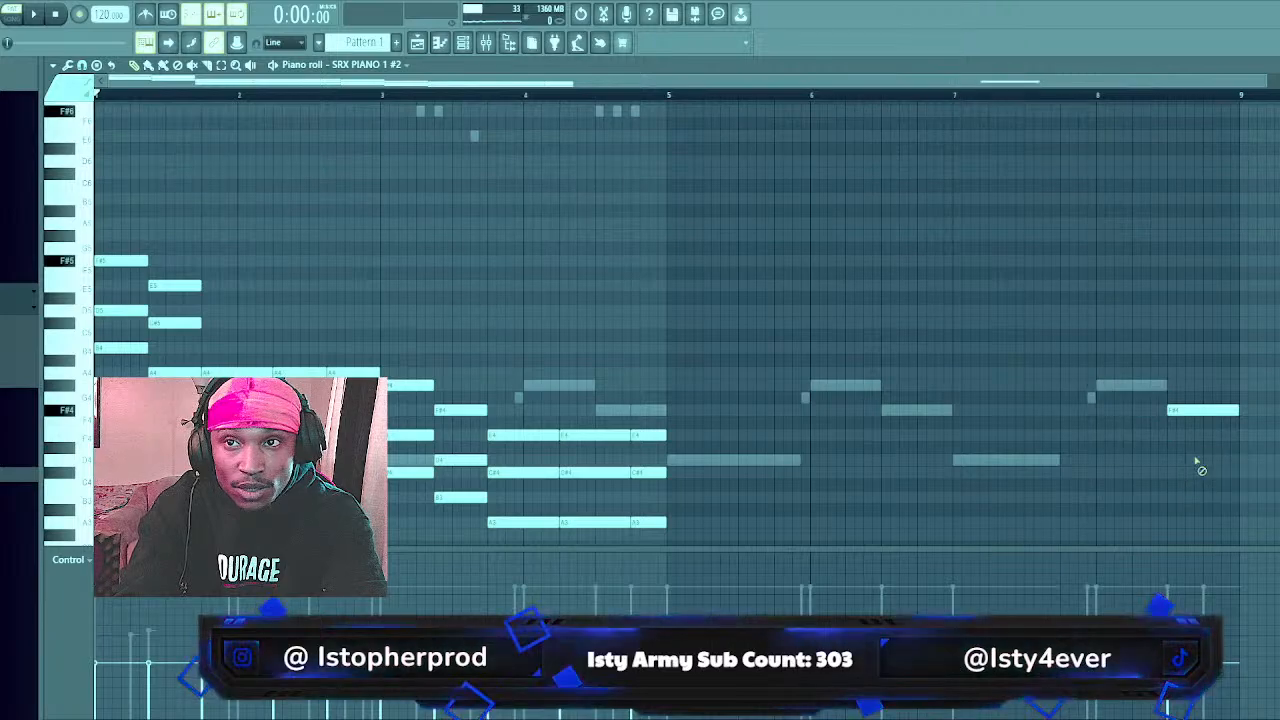
key("ctrl+b")
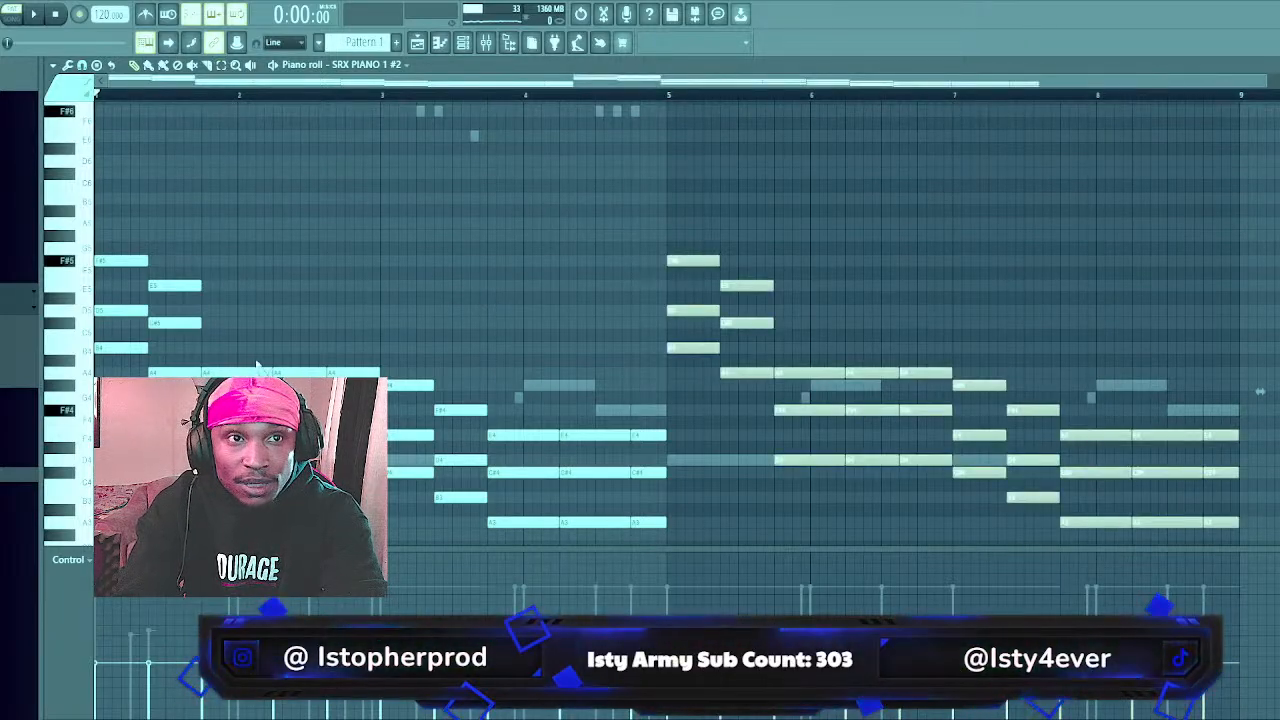
Raise the chords from beat 4 of bar 1 through bar 4, and their copies in bars 5 to 8, by an octave
scroll(600, 500, "down", 2)
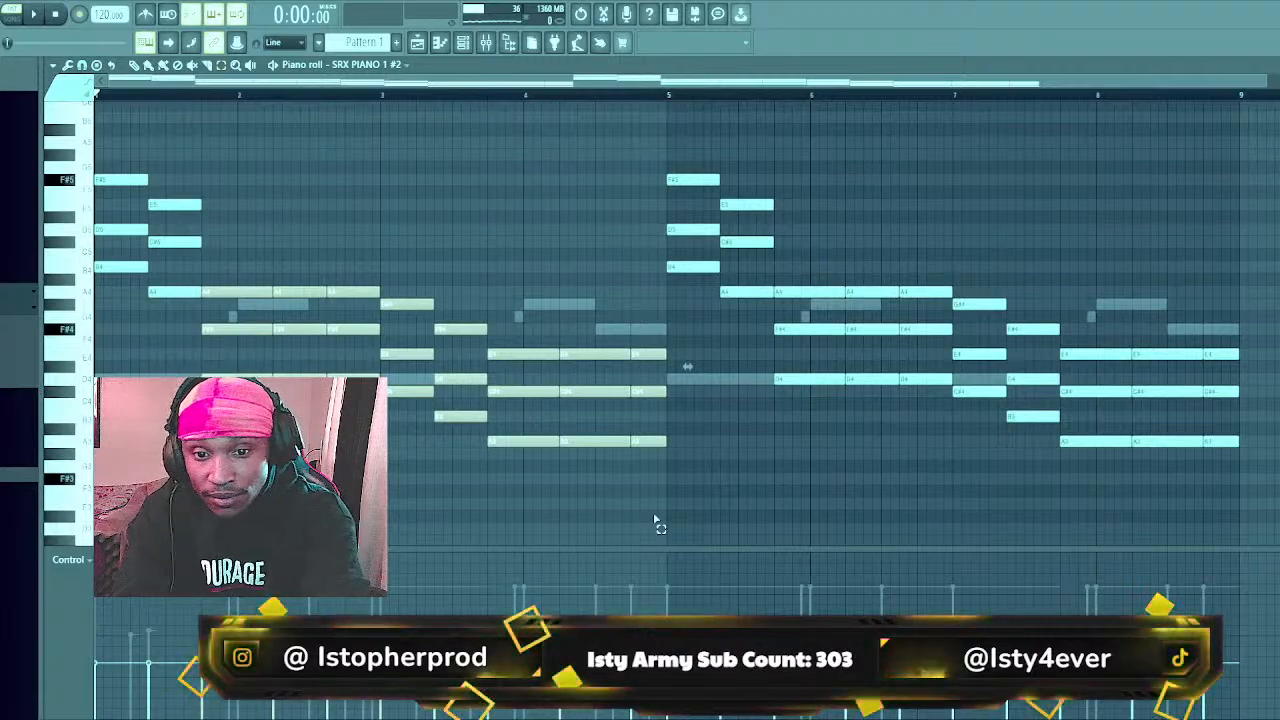
key("ctrl+Up")
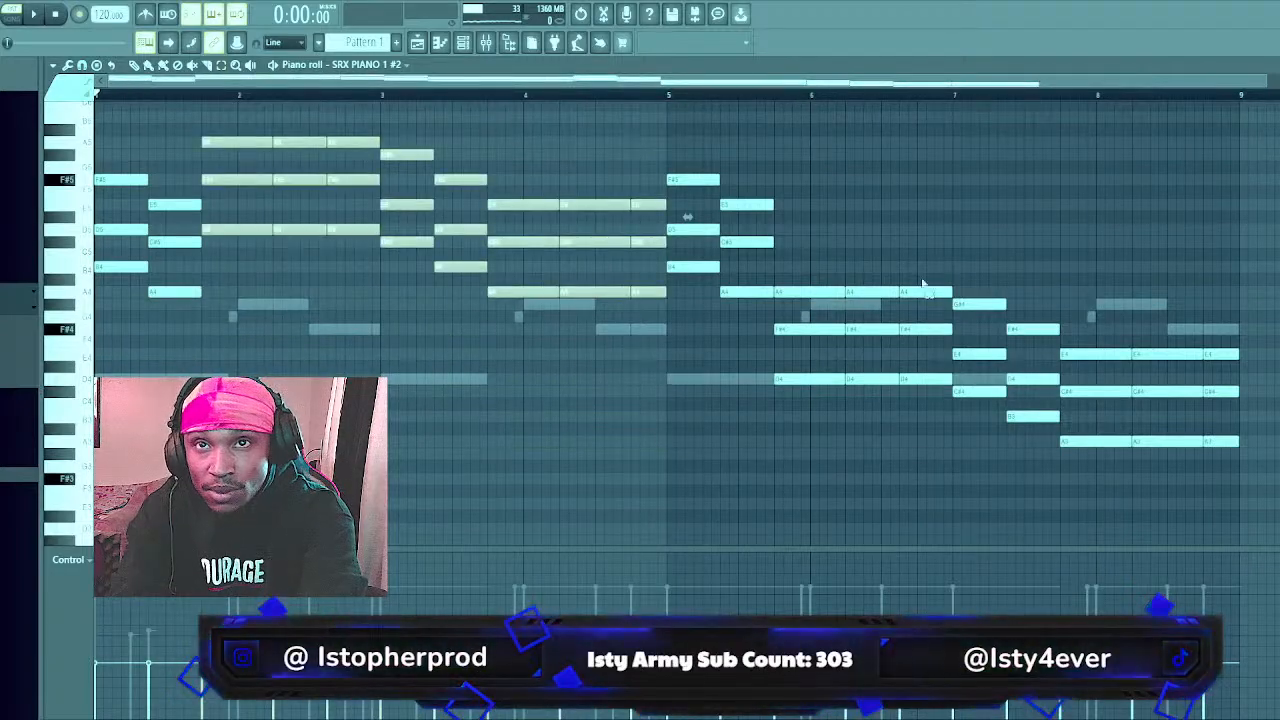
left_click_drag(804, 268, 1275, 512)
key("ctrl+Up")
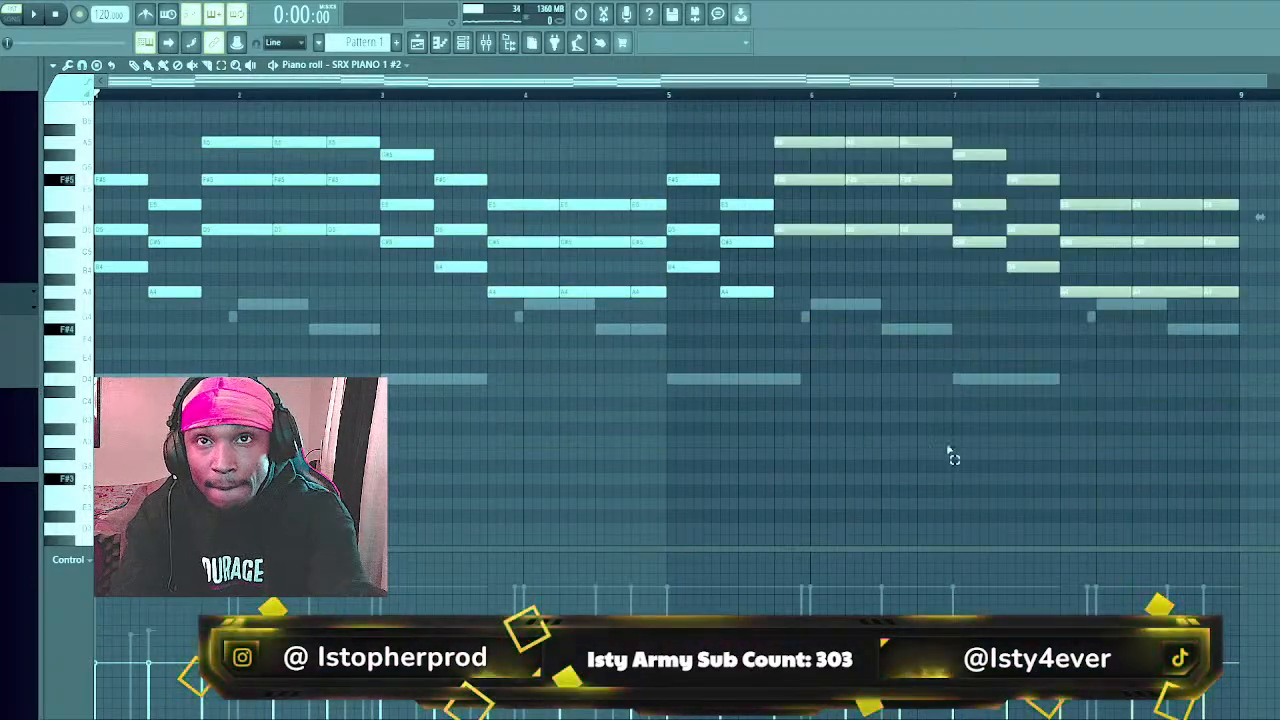
During playback, lower the repeated A5, F#5 and D5 chords in bars 1 to 2 and bars 5 to 6 by an octave
key("space")
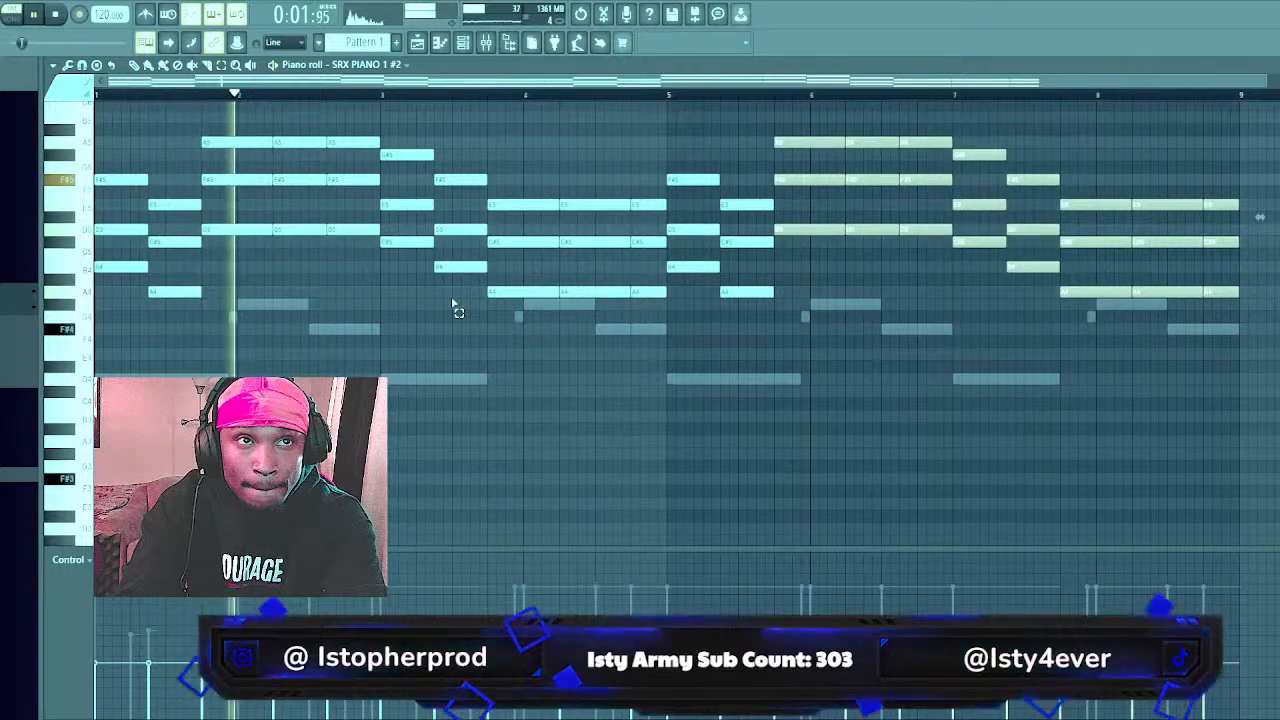
scroll(452, 303, "up", 3)
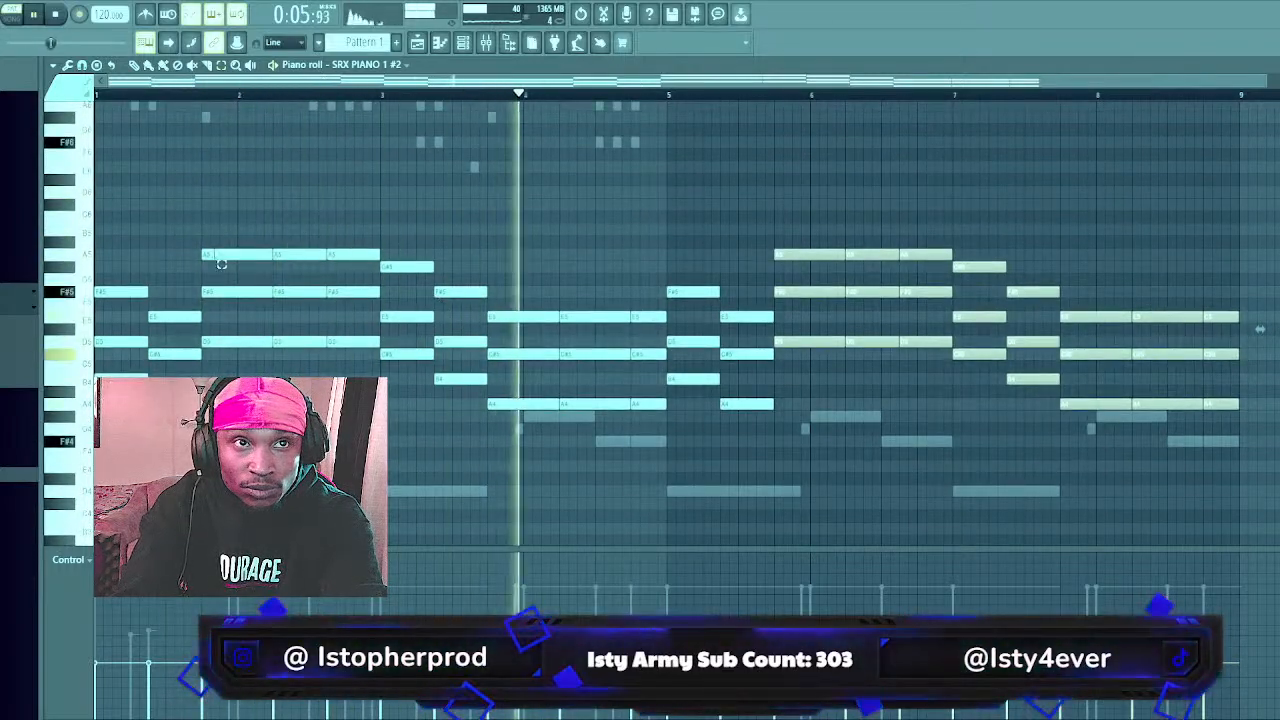
left_click_drag(205, 251, 380, 357)
key("Delete")
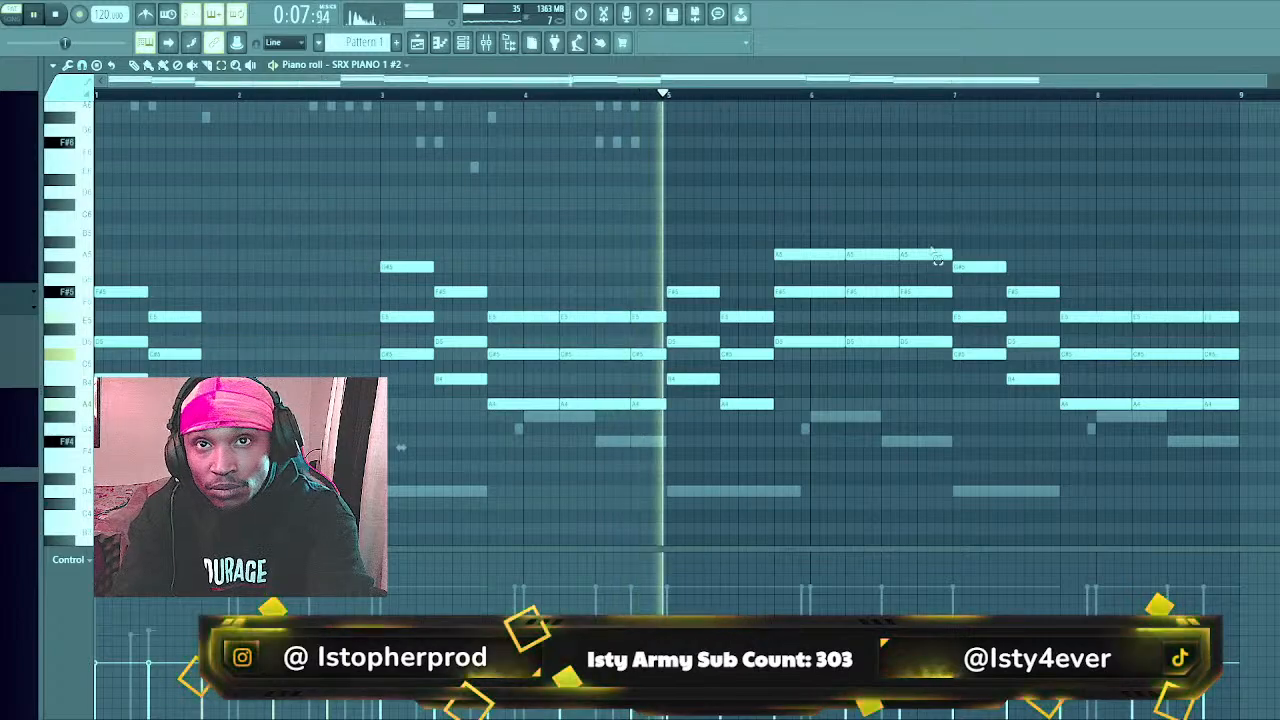
left_click_drag(803, 237, 940, 410)
key("ctrl+Down")
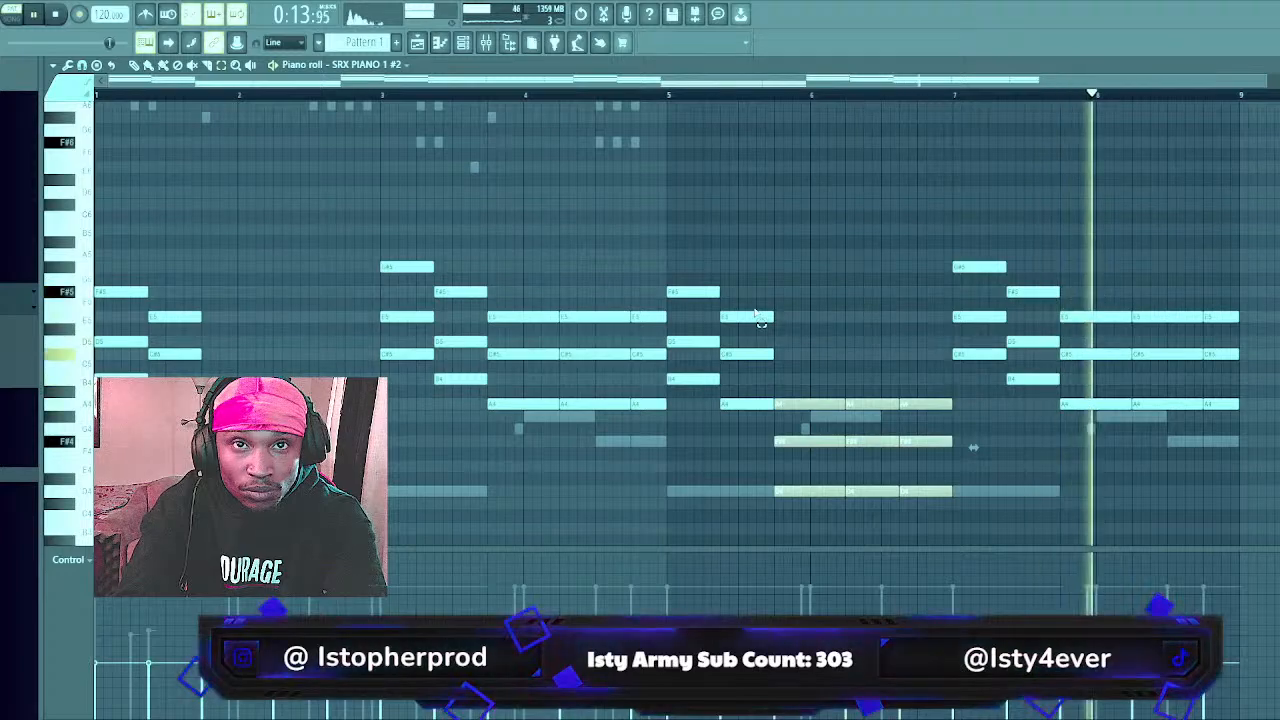
Try all the SRX PIANO 1 #2 chords an octave lower, and raise them back up an octave
scroll(571, 294, "up", 3)
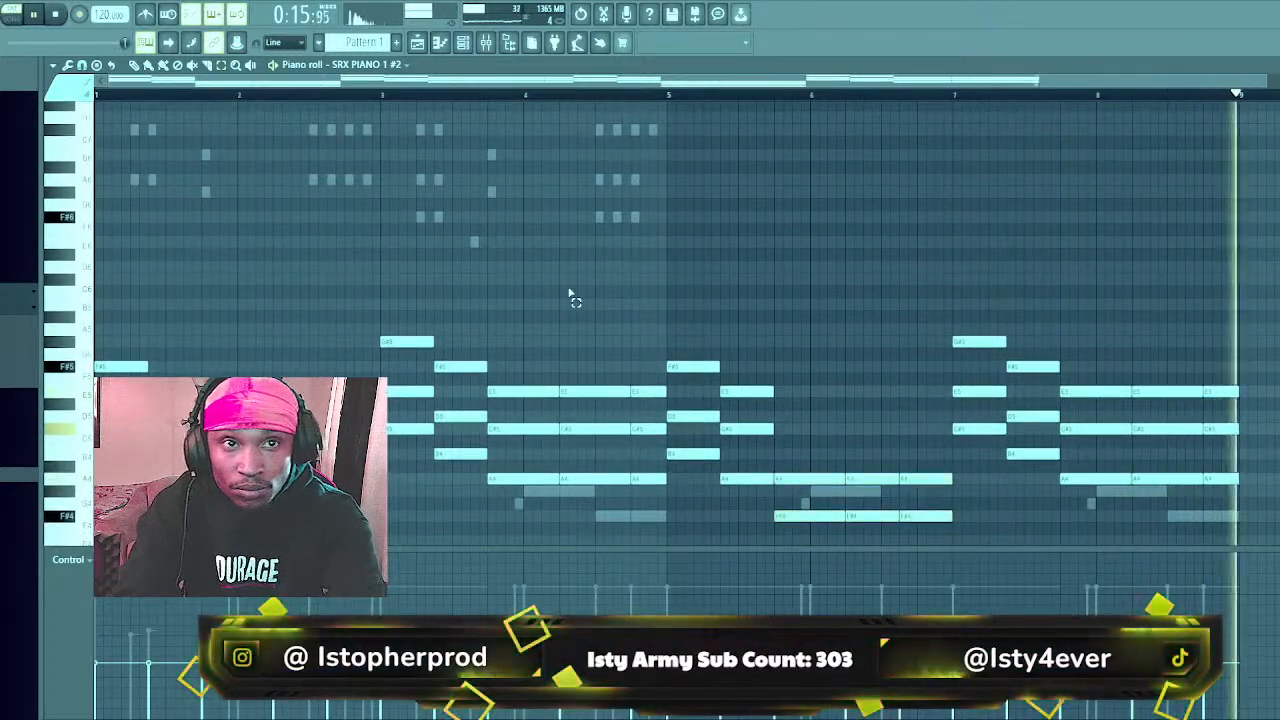
key("ctrl+Down")
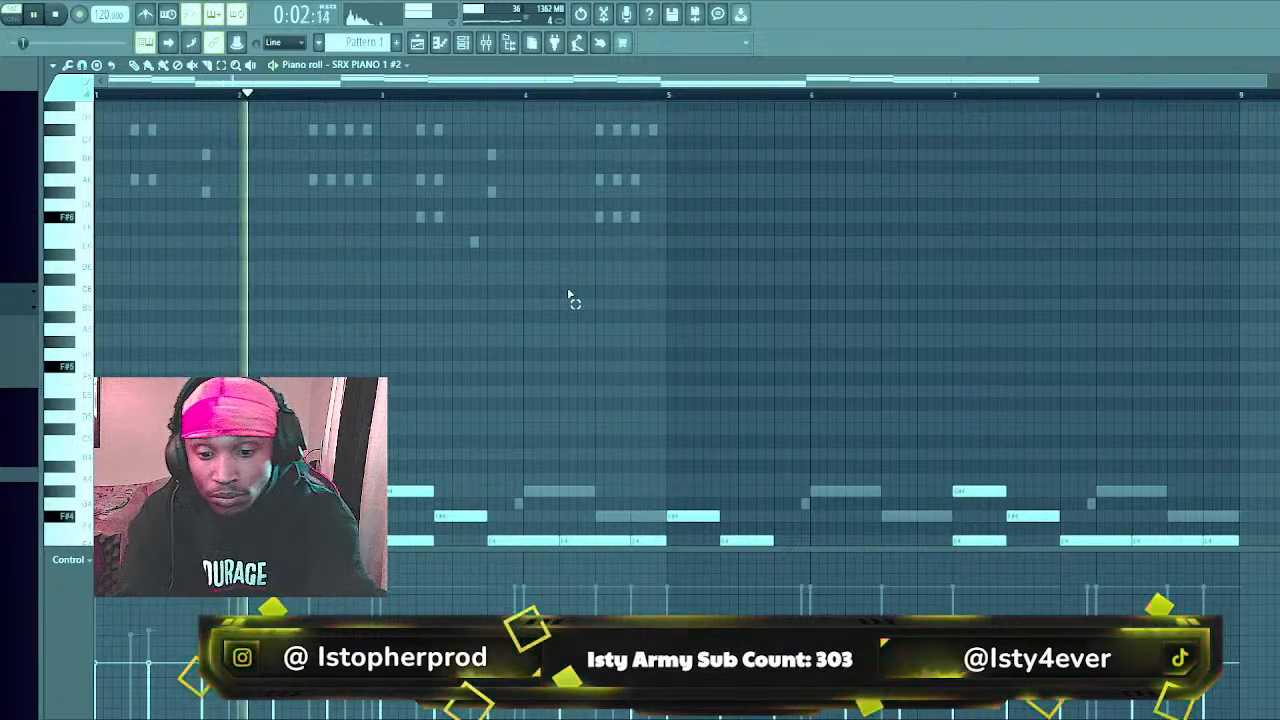
key("ctrl+Up")
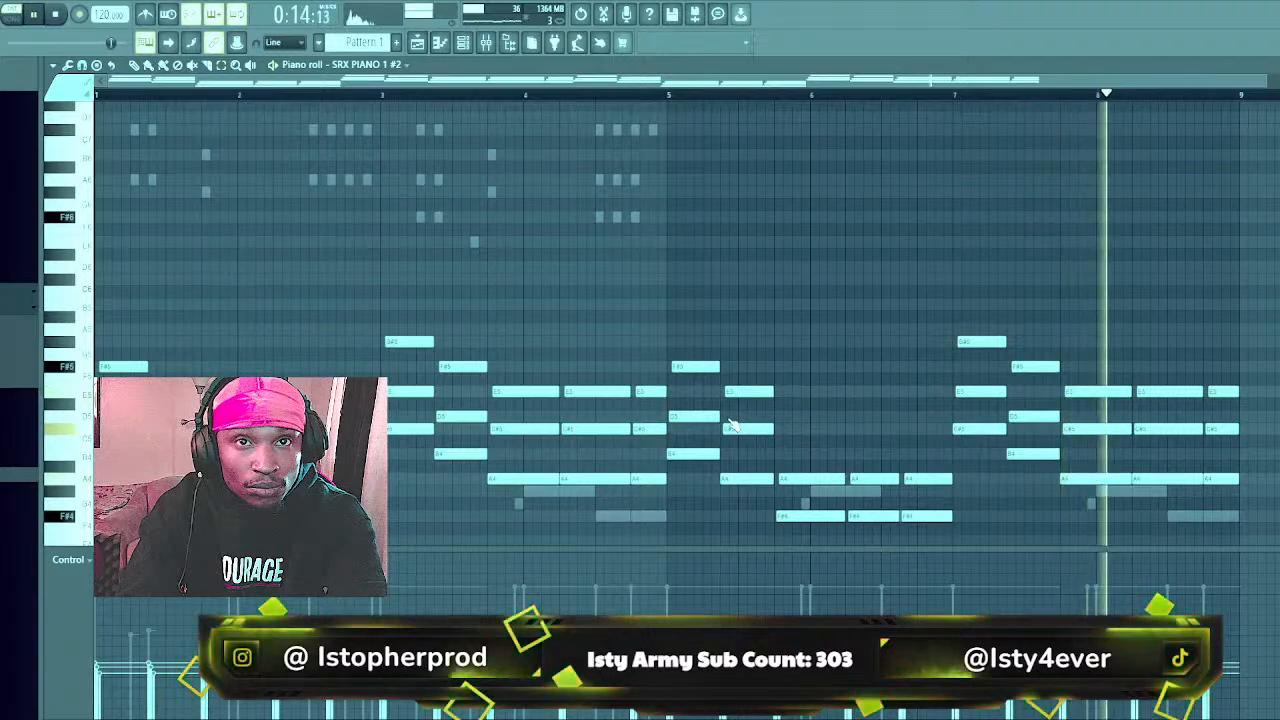
Open the SRX PIANO 1 part, duplicate its staccato notes from bars 1 to 4 into bars 5 to 8, and clear the selection
key("F6")
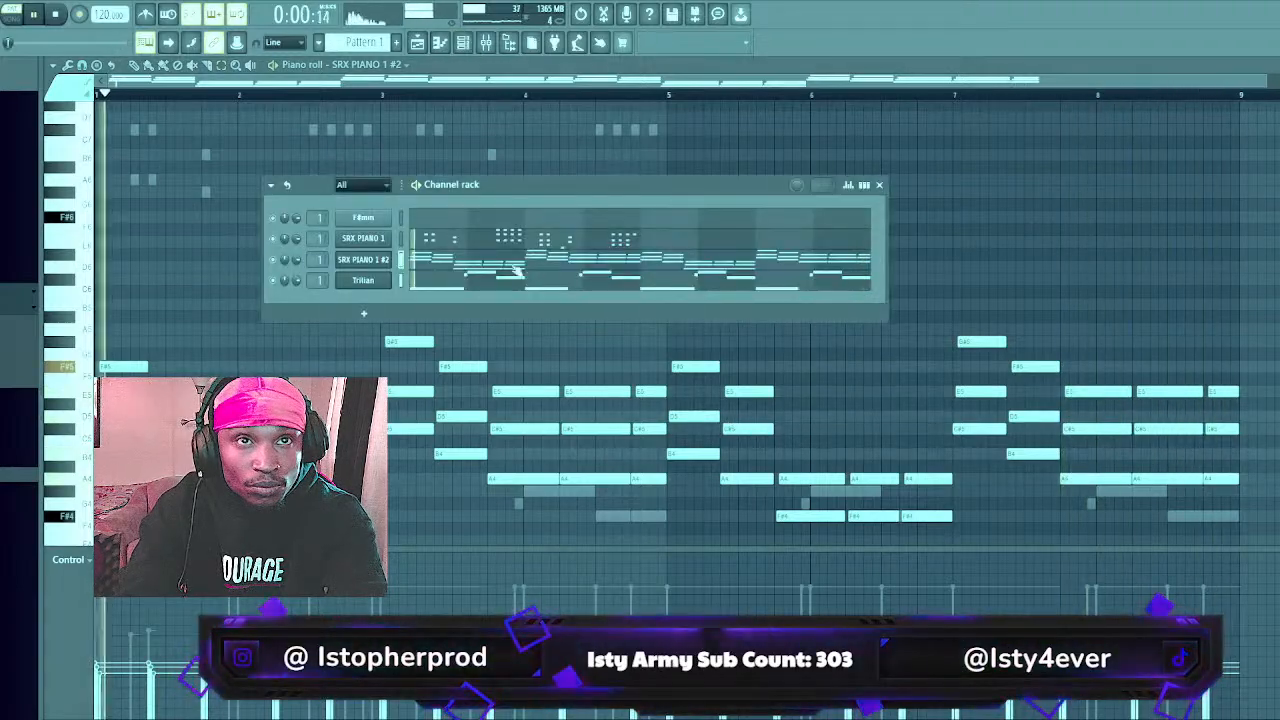
left_click(545, 240)
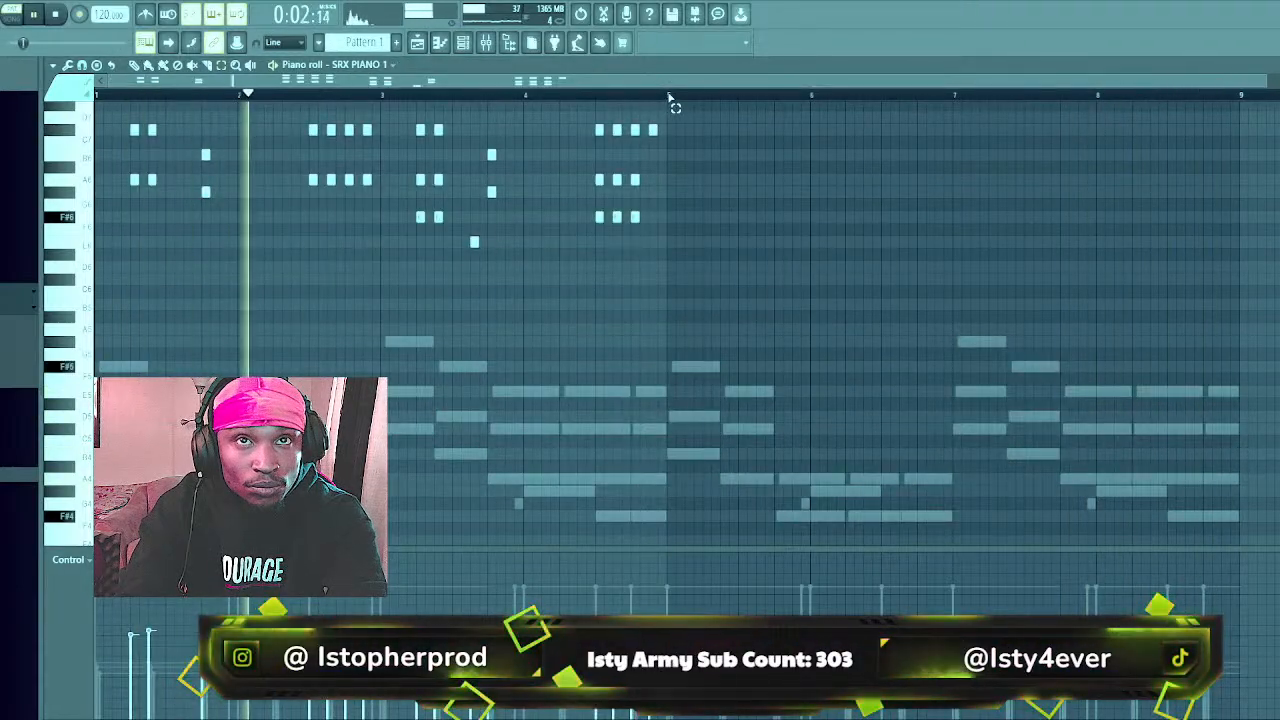
left_click_drag(670, 98, 96, 96)
key("ctrl+b")
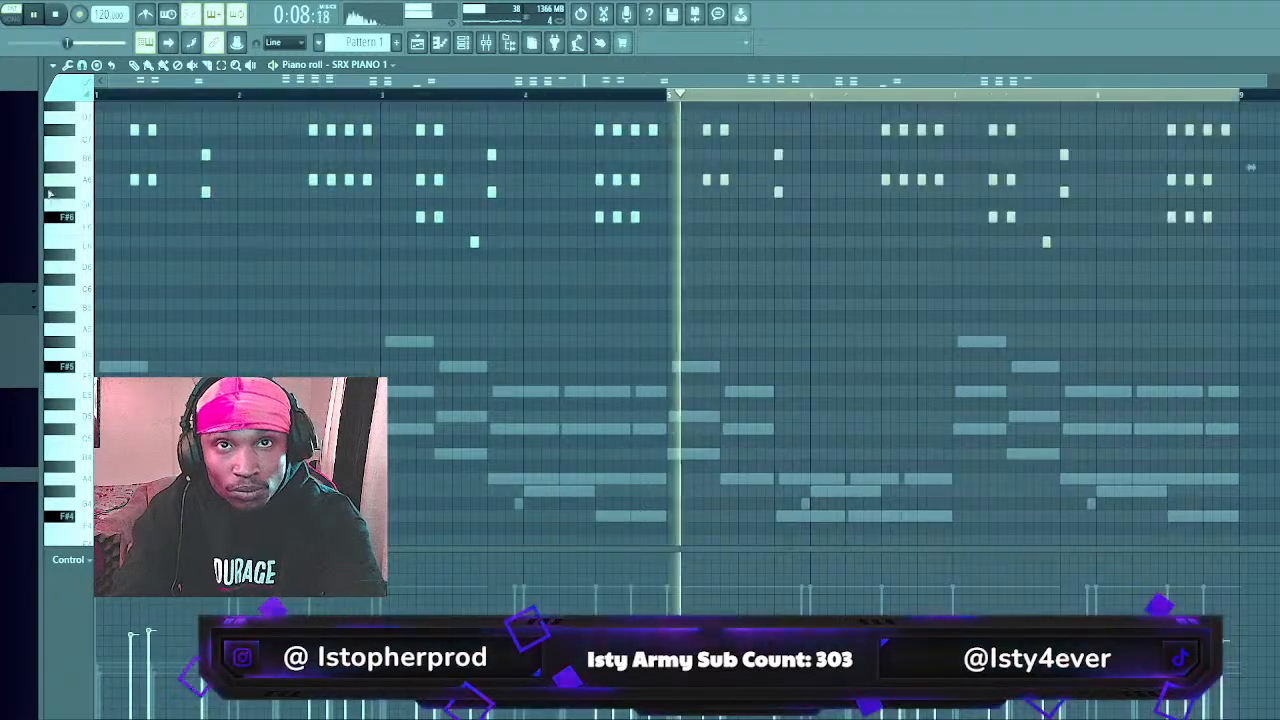
right_click(762, 98)
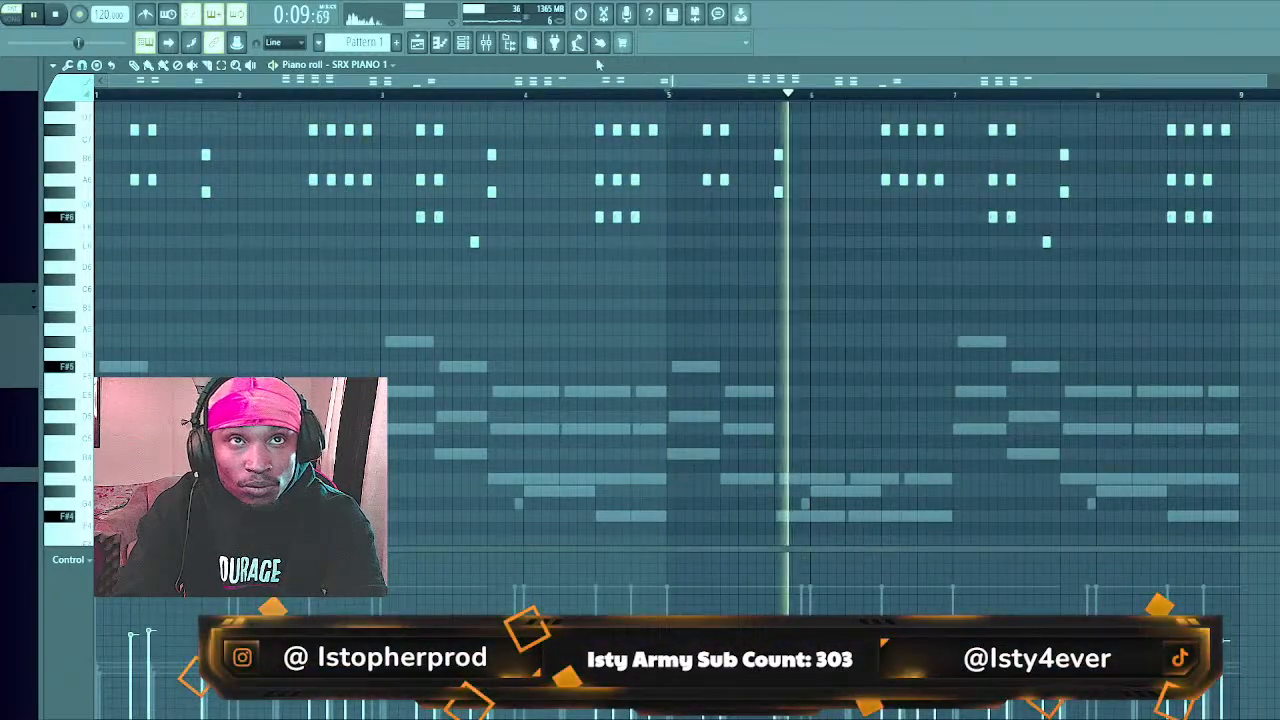
Replace the SRX PIANO 1 channel's instrument with ElectraX using the Ocean Veau - Believe XP preset SYNTH - LeadOrChords
left_click(463, 42)
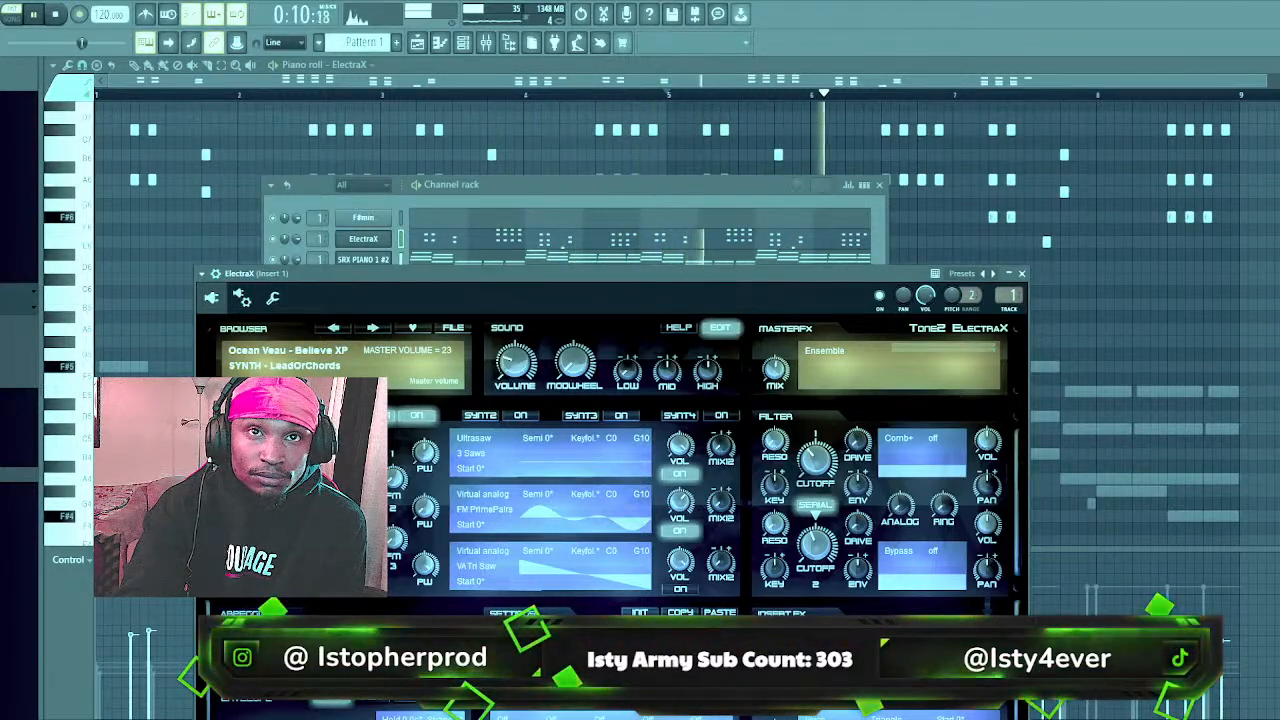
left_click(551, 225)
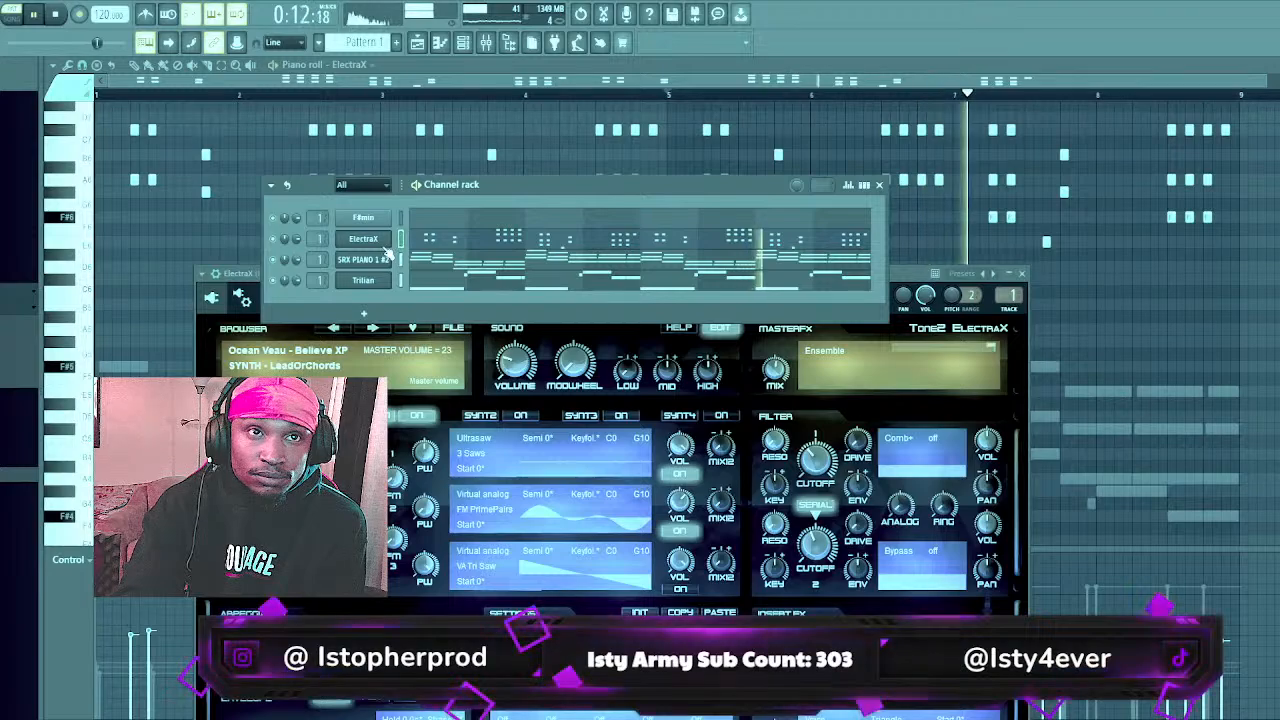
In the Trilian part, rework the bass notes in bars 1 and 2 and replace bar 3's short G4 with an F#4 on beat 4
left_click(527, 287)
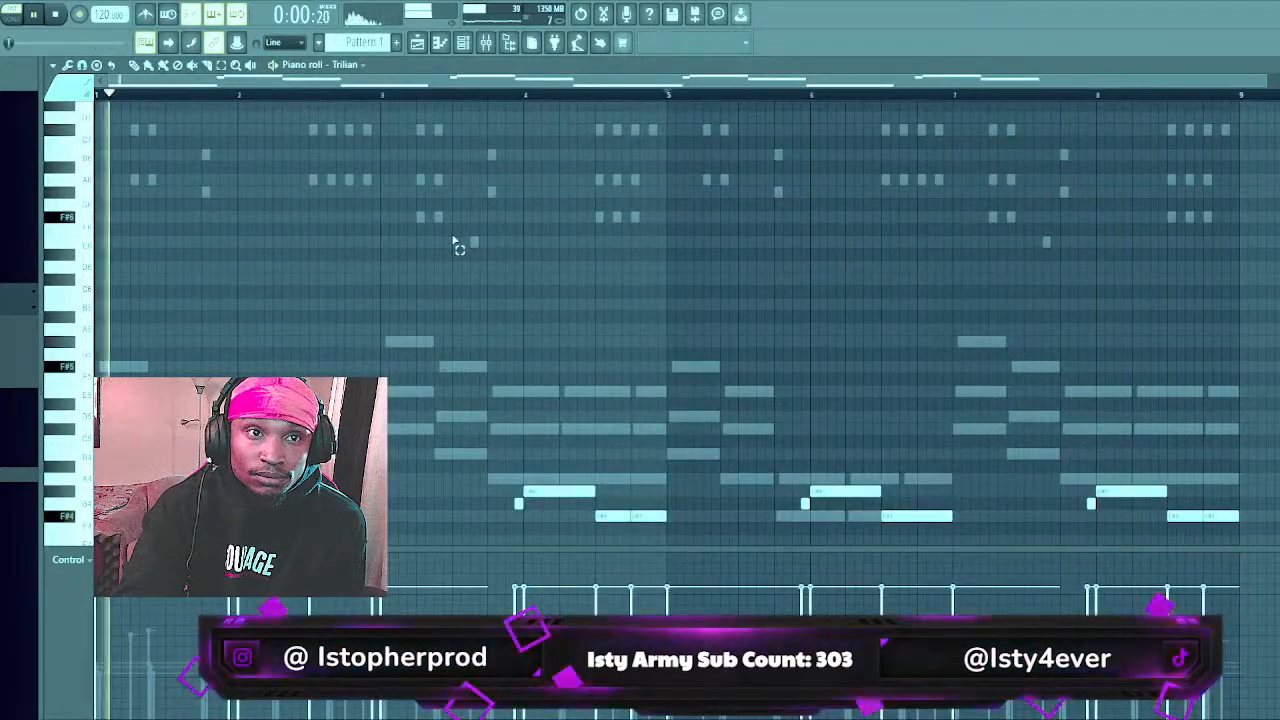
scroll(457, 245, "down", 3)
scroll(455, 245, "down", 2)
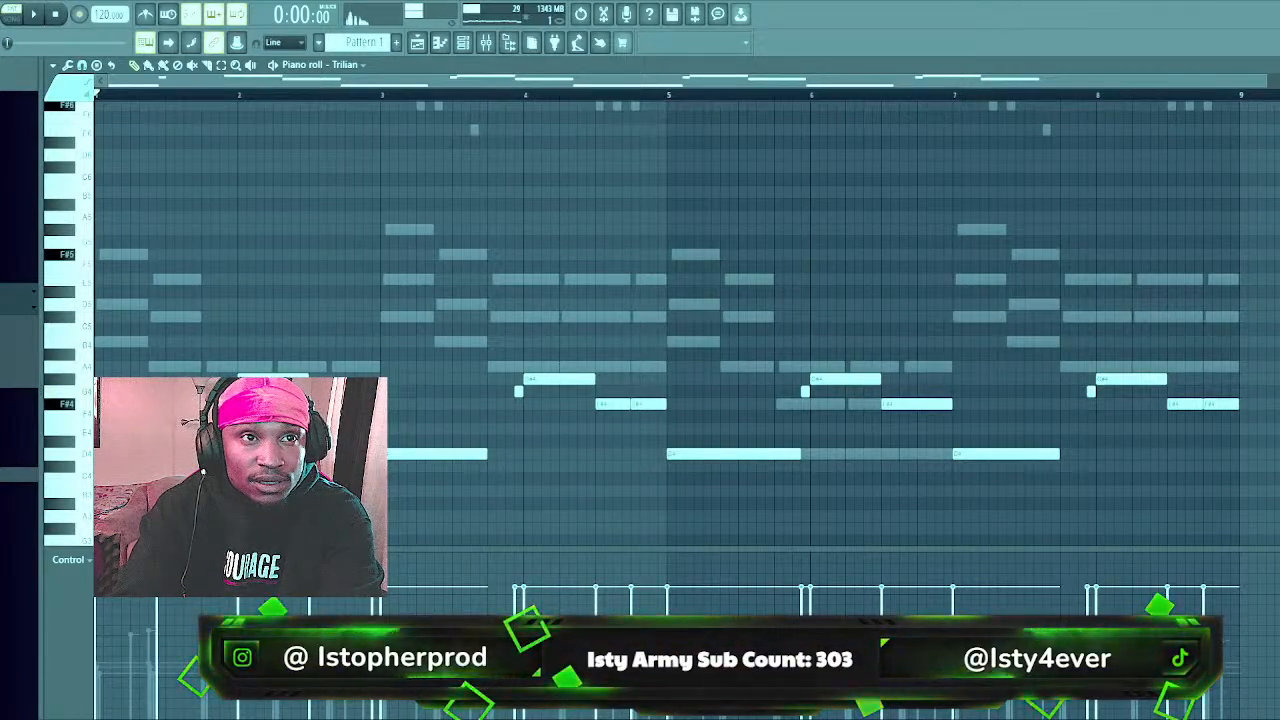
key("space")
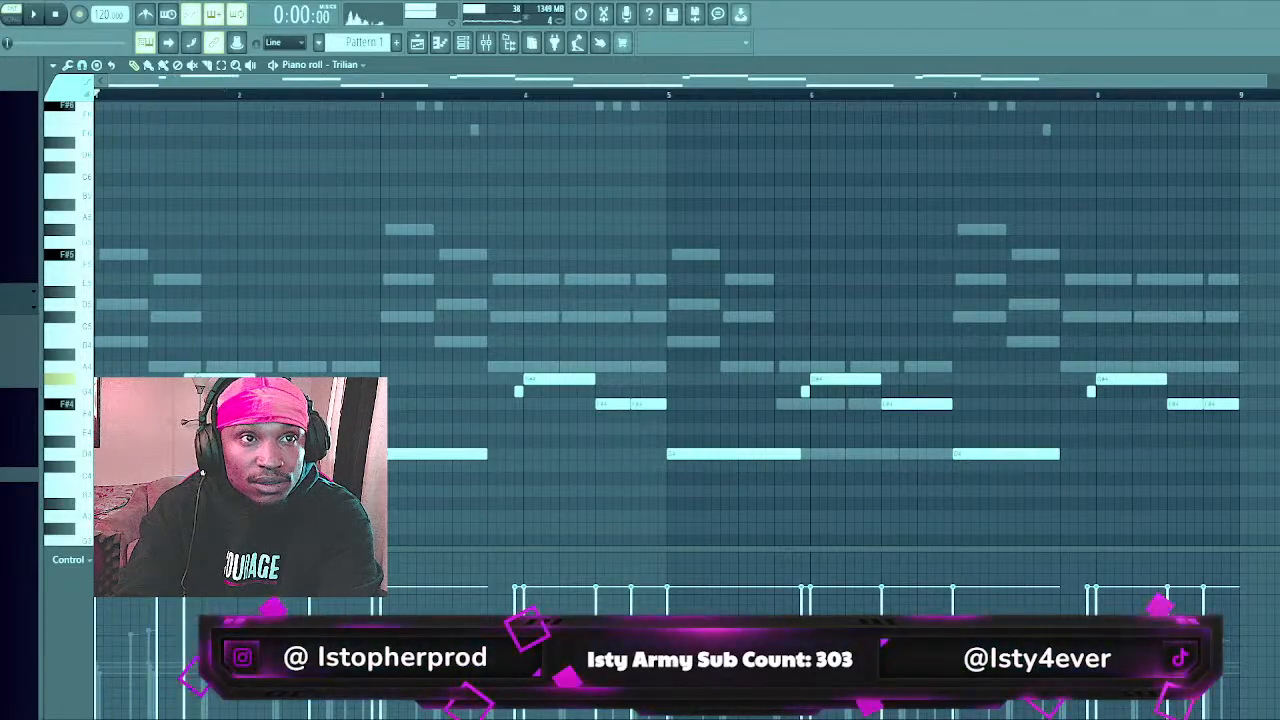
key("space")
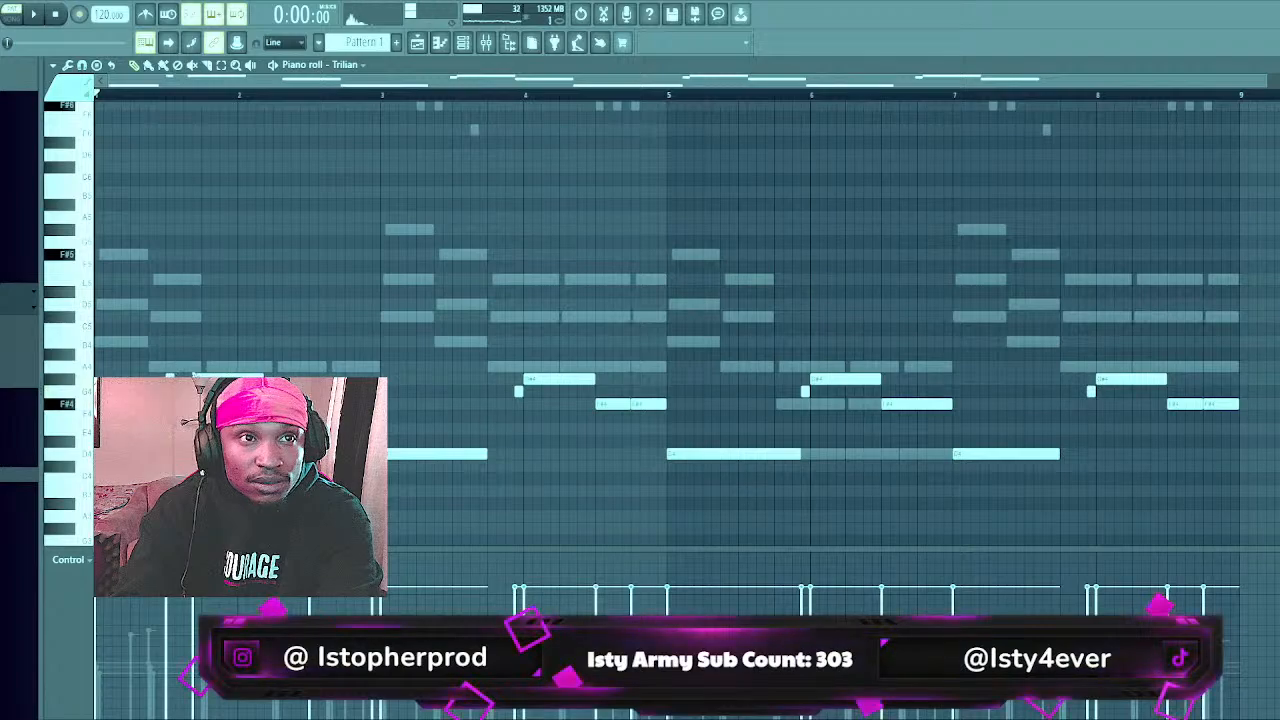
key("space")
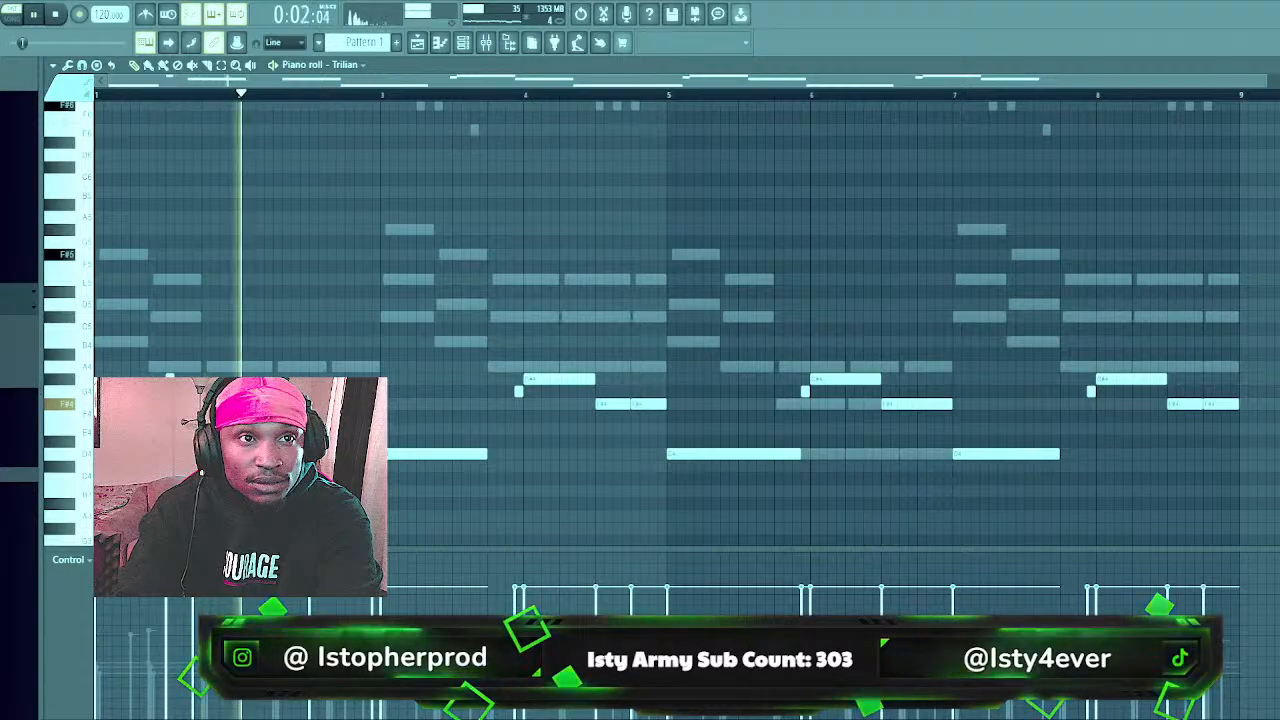
key("space")
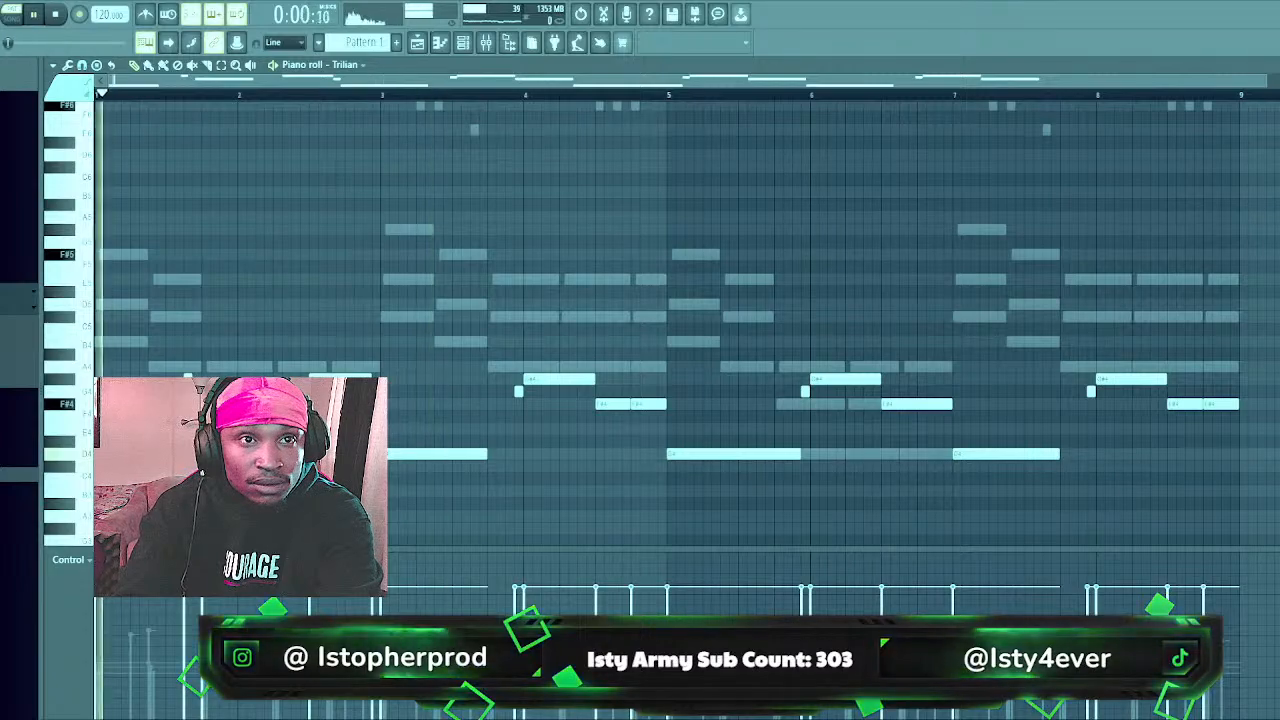
right_click(518, 390)
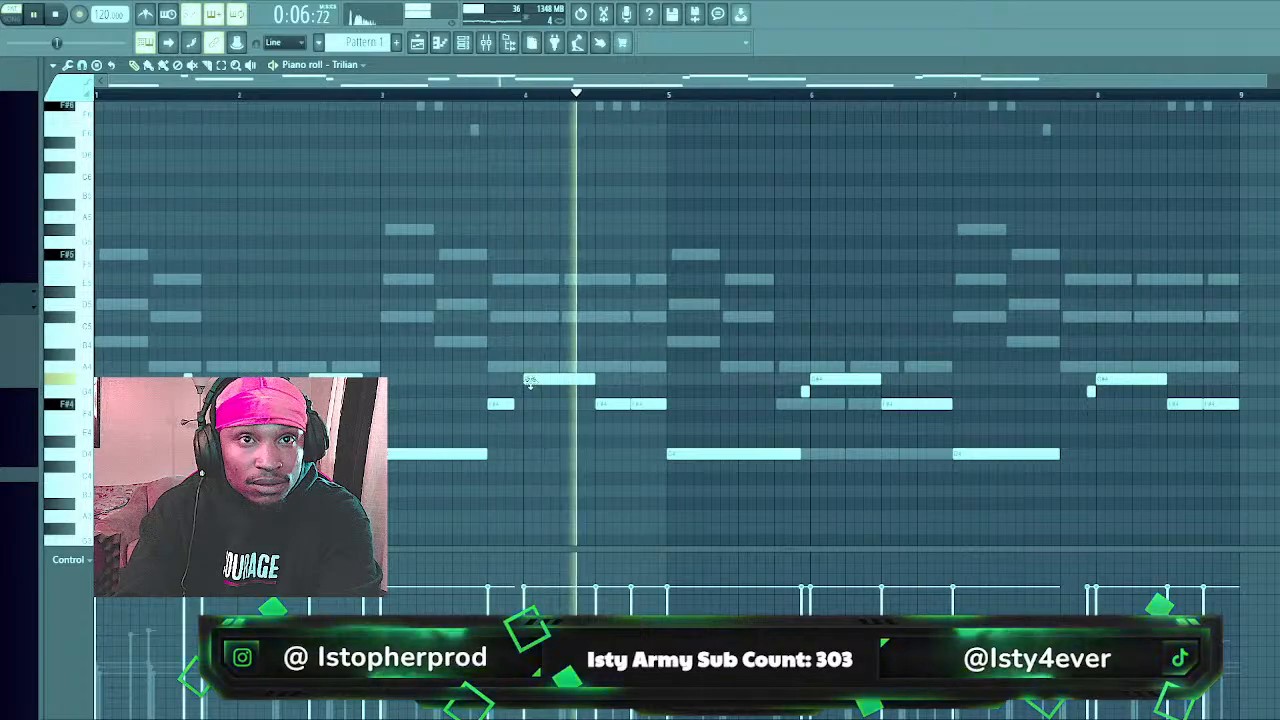
Delete all the Trilian bass notes in bars 5 to 8
right_click(795, 430)
key("space")
right_click(805, 395)
right_click(915, 406)
right_click(1005, 452)
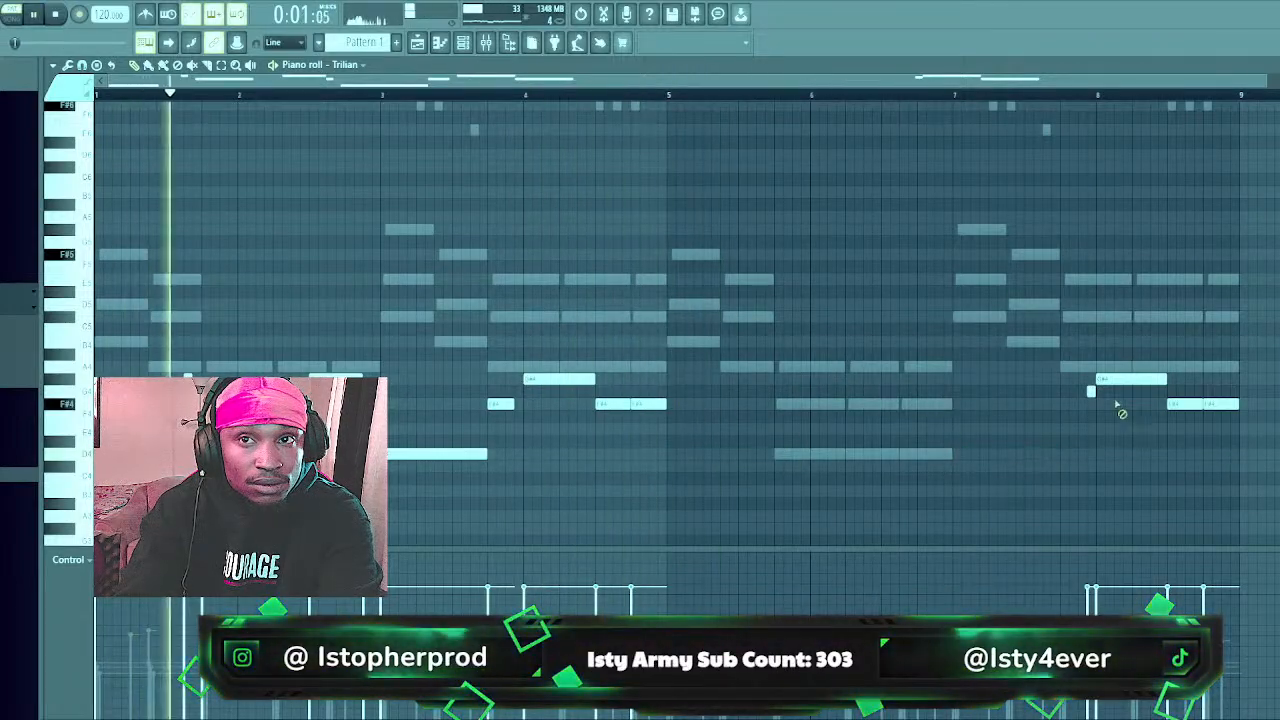
right_click(1110, 385)
right_click(1200, 404)
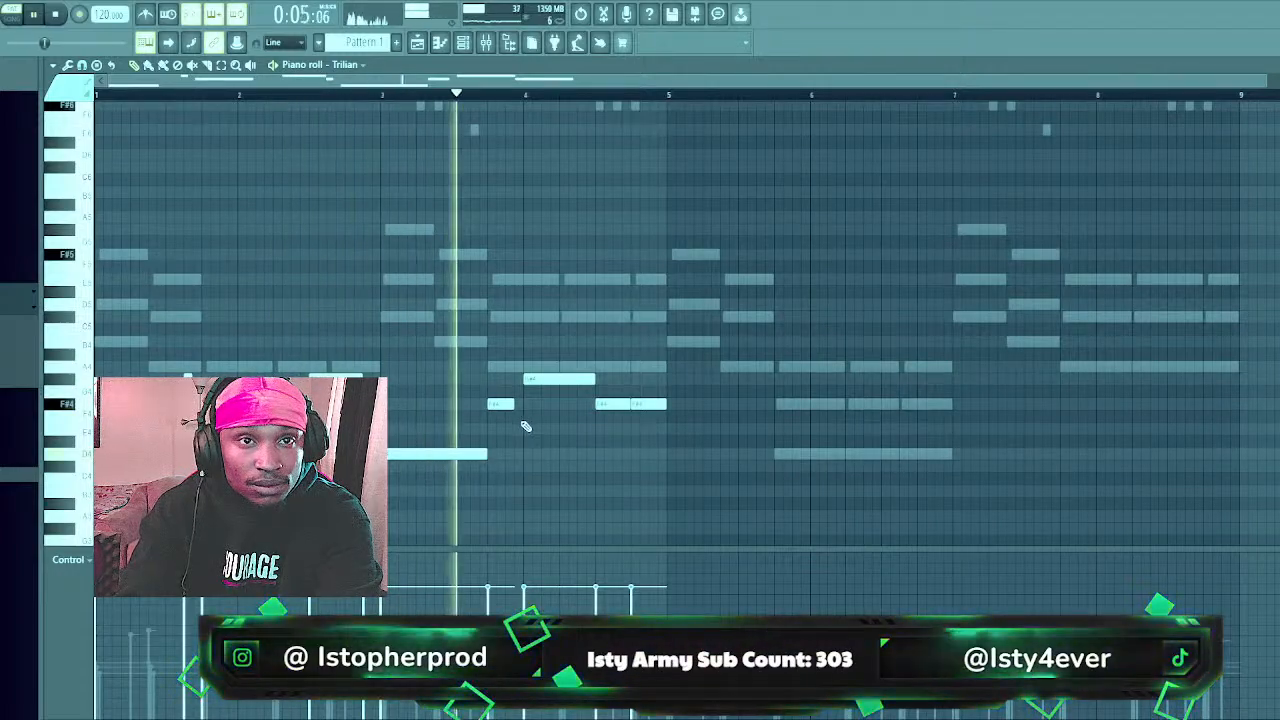
Shorten the D4 bass note at the start of bar 3 and add short B4 notes on beat 3
left_click_drag(489, 455, 446, 456)
left_click(451, 343)
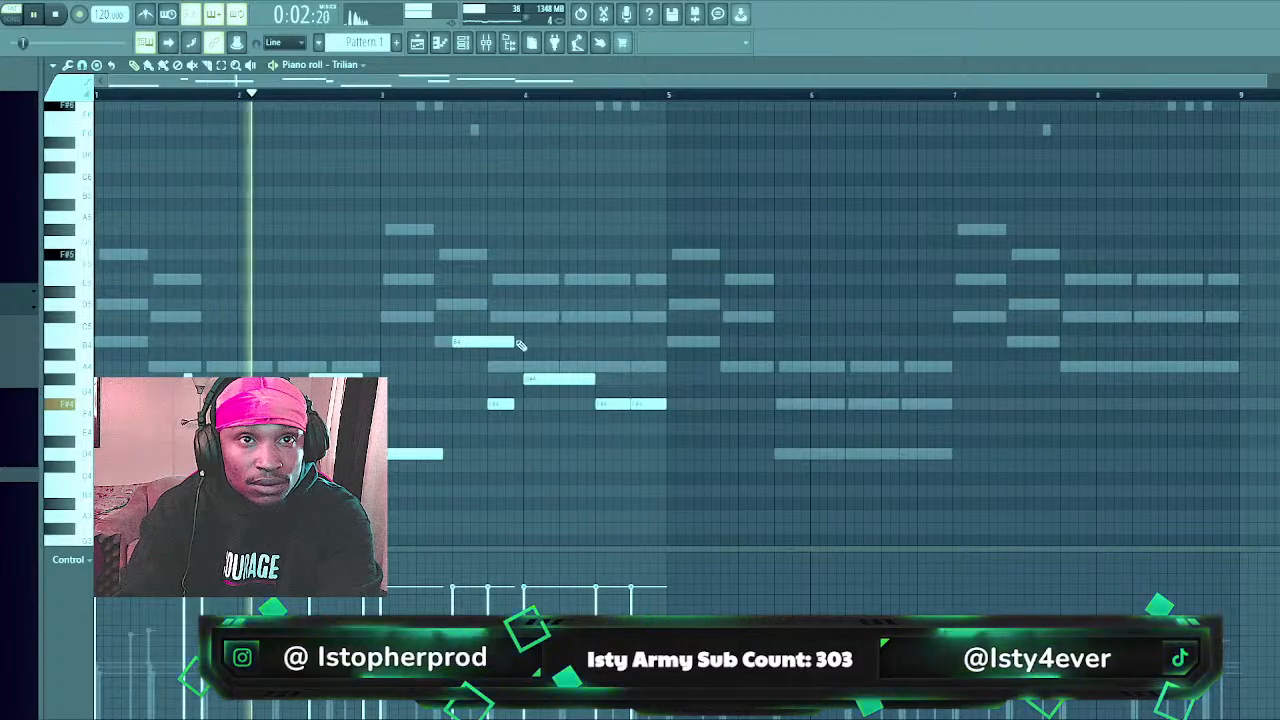
left_click_drag(516, 340, 459, 343)
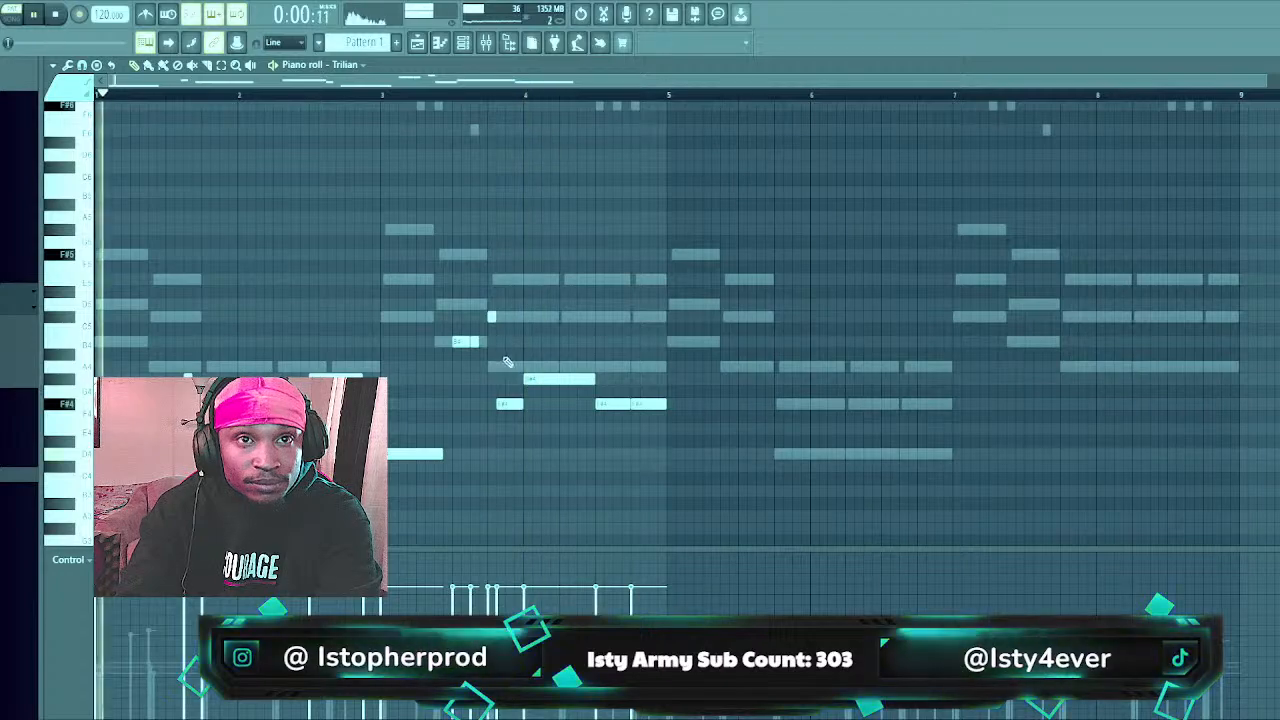
Try raising the short F#4 near the end of bar 3 to E5 and C#5, extend the B4, and undo the last change
left_click_drag(510, 403, 510, 272)
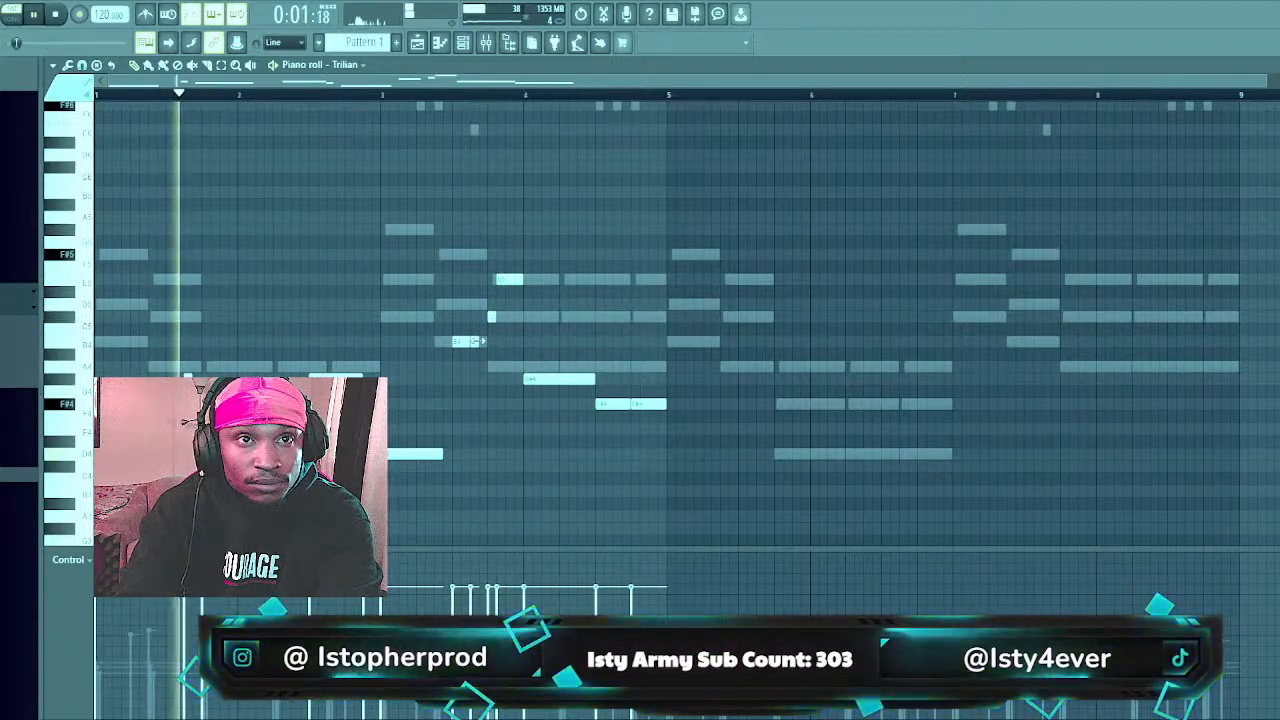
left_click_drag(515, 272, 519, 317)
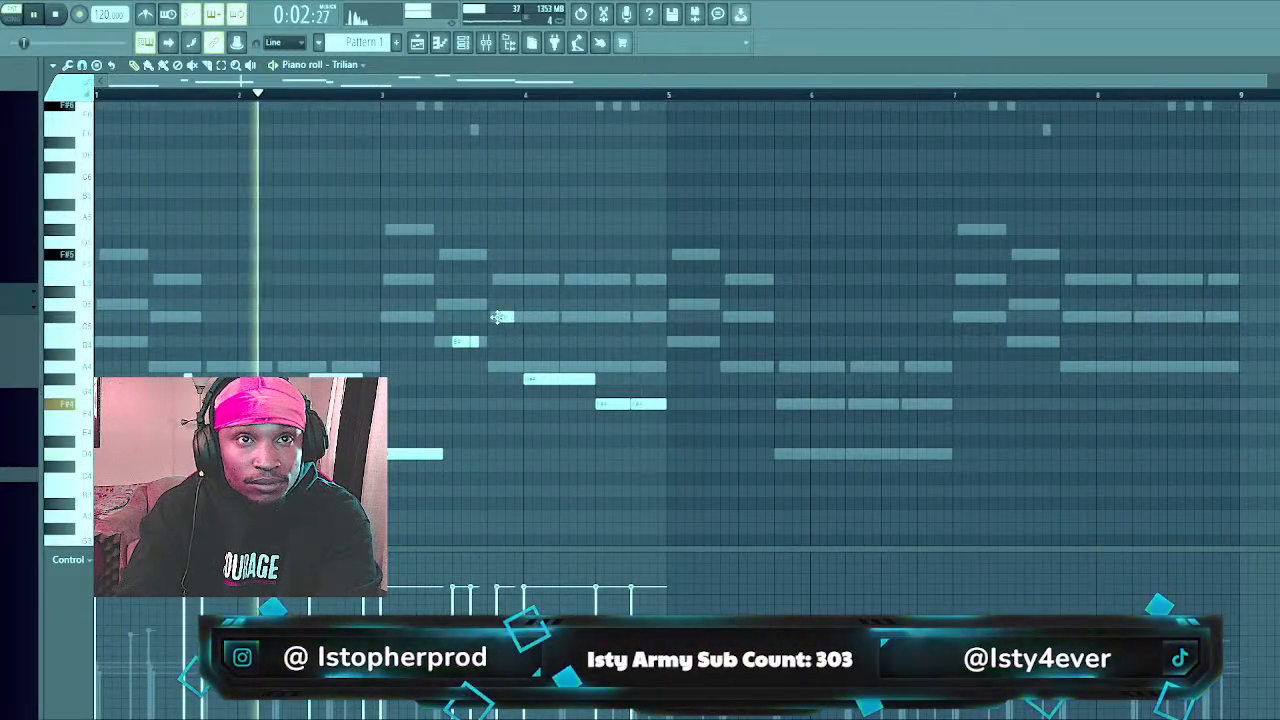
left_click_drag(493, 346, 505, 343)
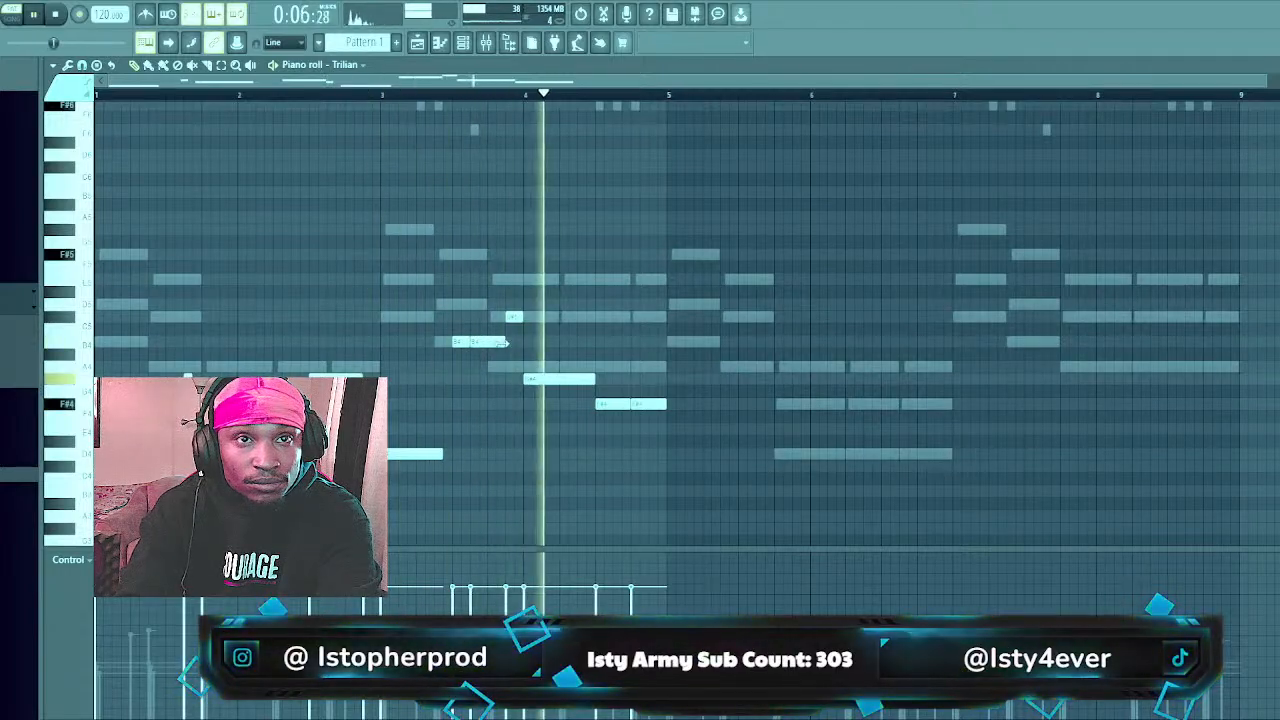
key("space")
key("space")
key("ctrl+z")
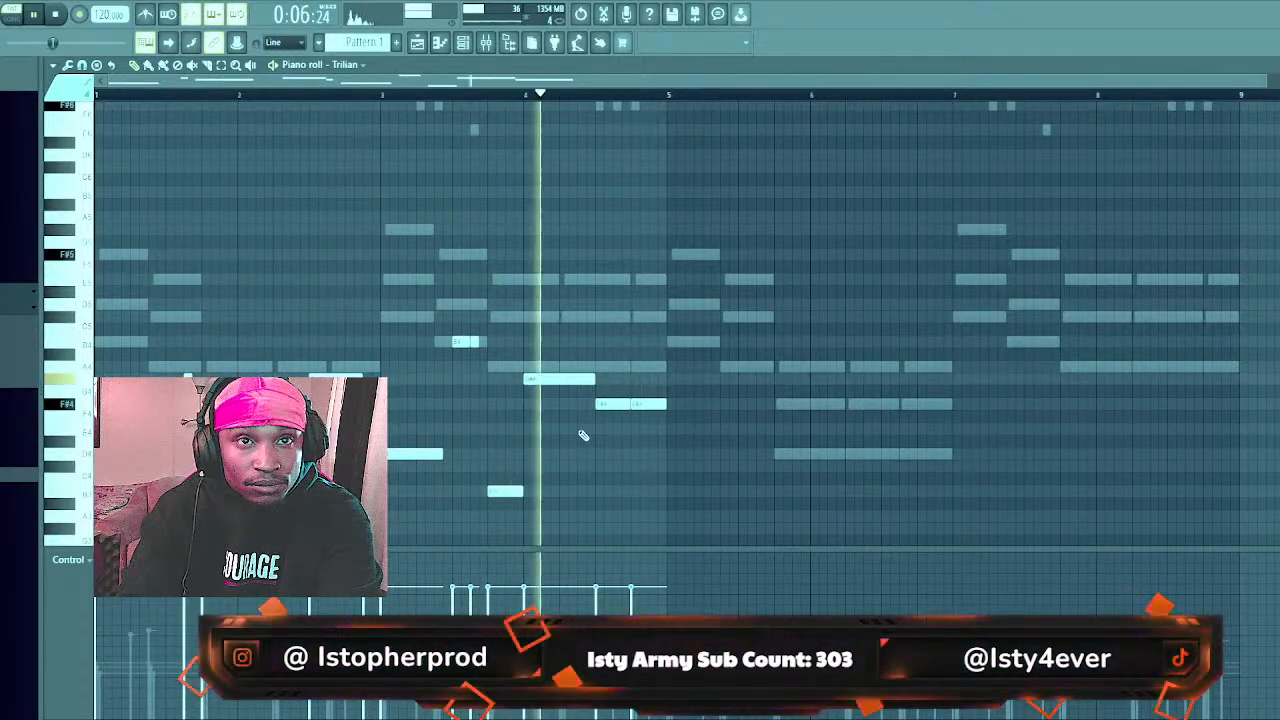
Remove bar 4's G#4 and the longer F#4, and extend the low B3 from bar 3 beat 4 to bar 4 beat 3
right_click(570, 382)
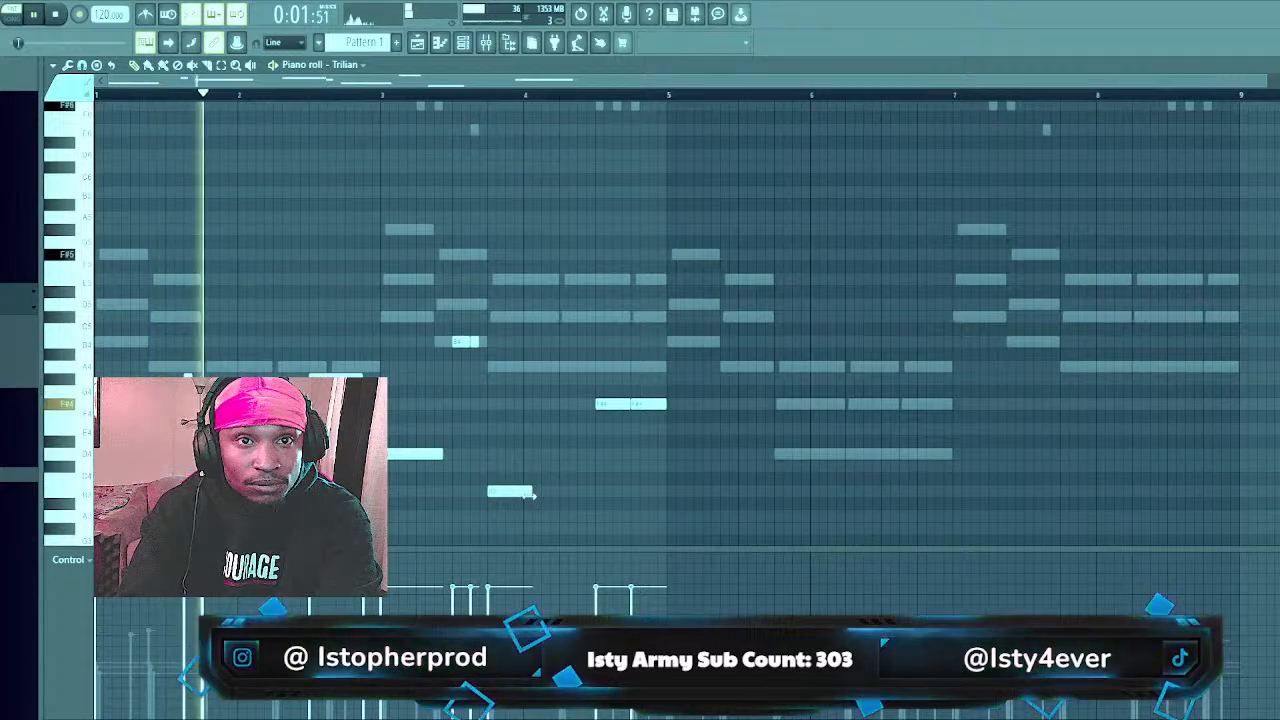
left_click_drag(603, 404, 631, 404)
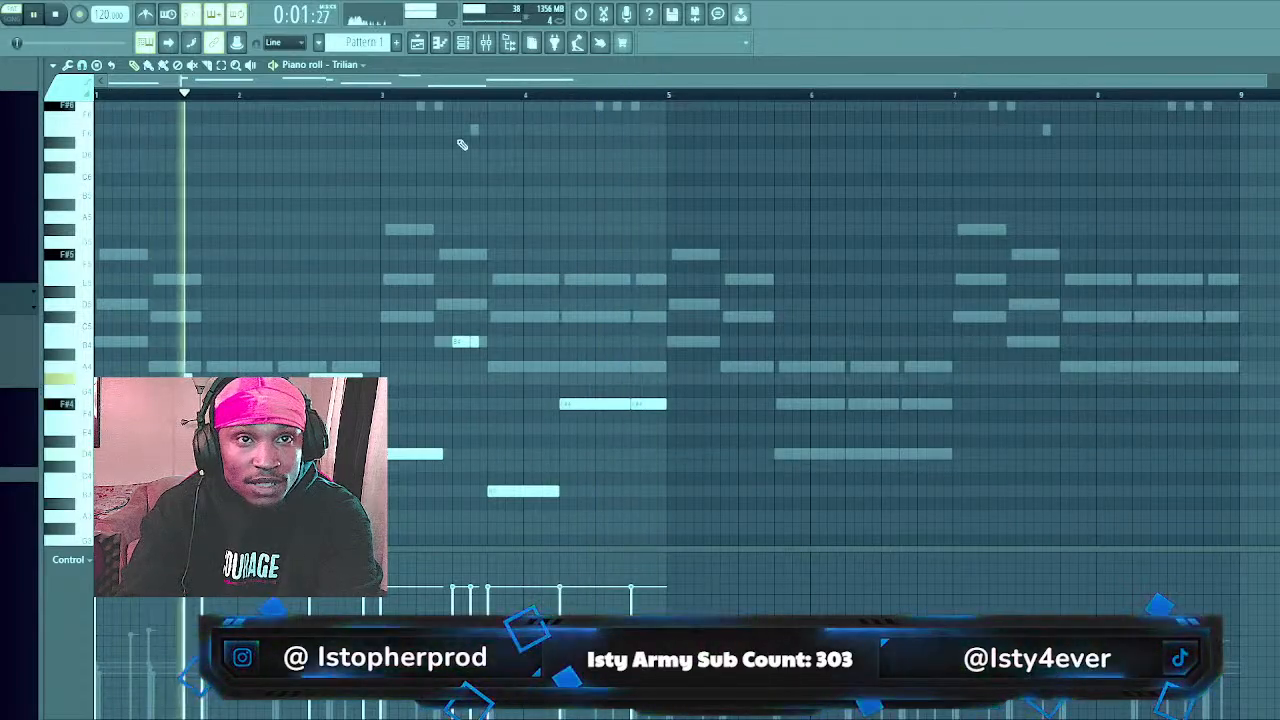
left_click(452, 95)
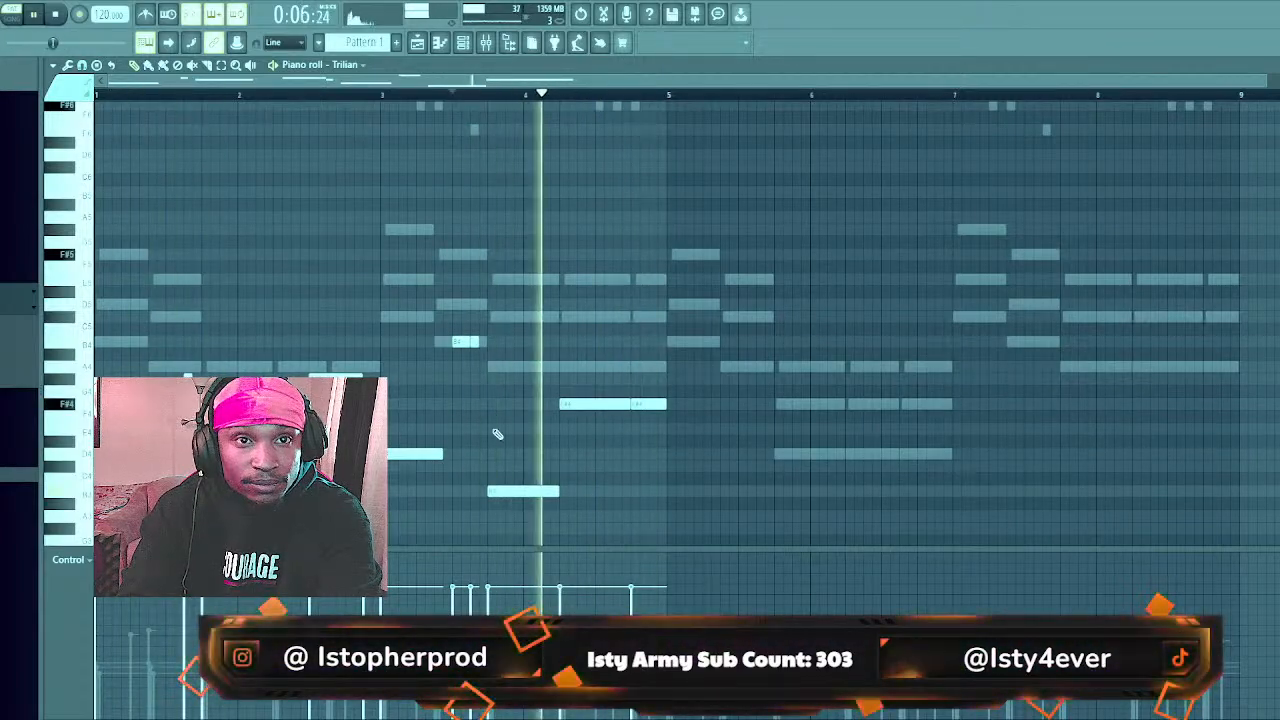
key("space")
right_click(586, 404)
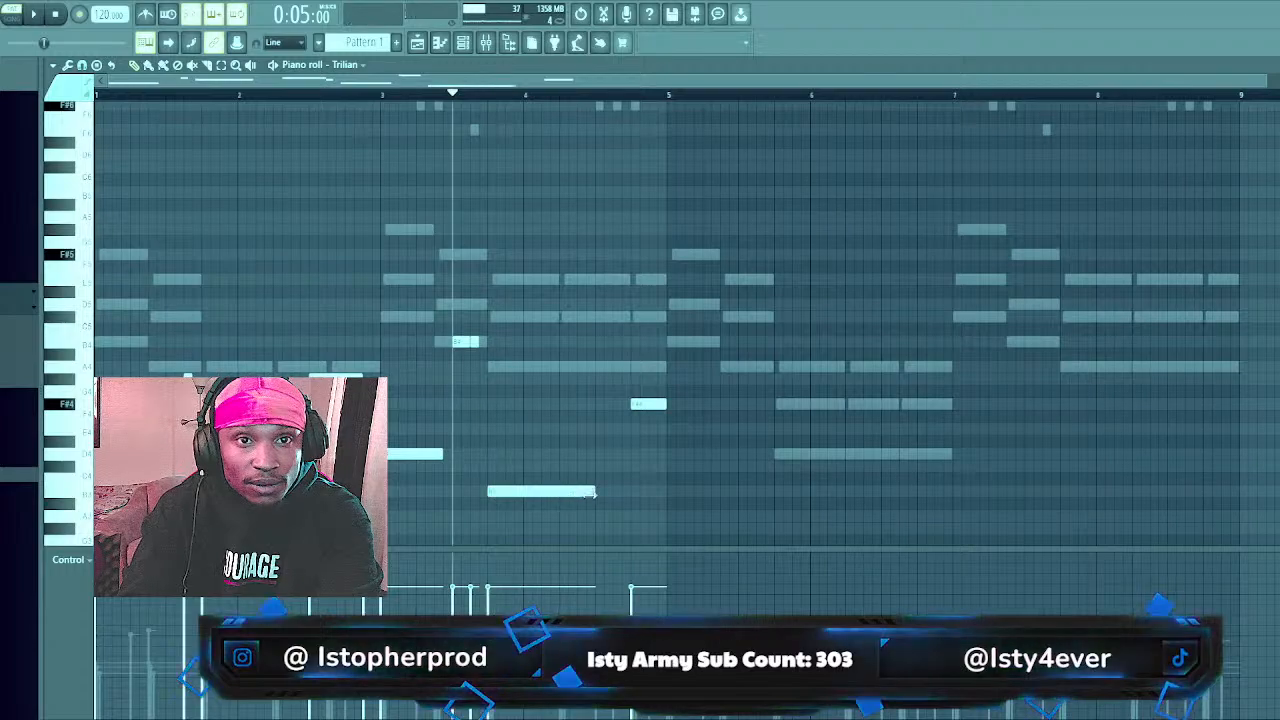
key("space")
End bar 4 with two short E4 notes on beat 3 and an F#4 on beat 4, and play it back from bar 3
left_click_drag(650, 404, 614, 428)
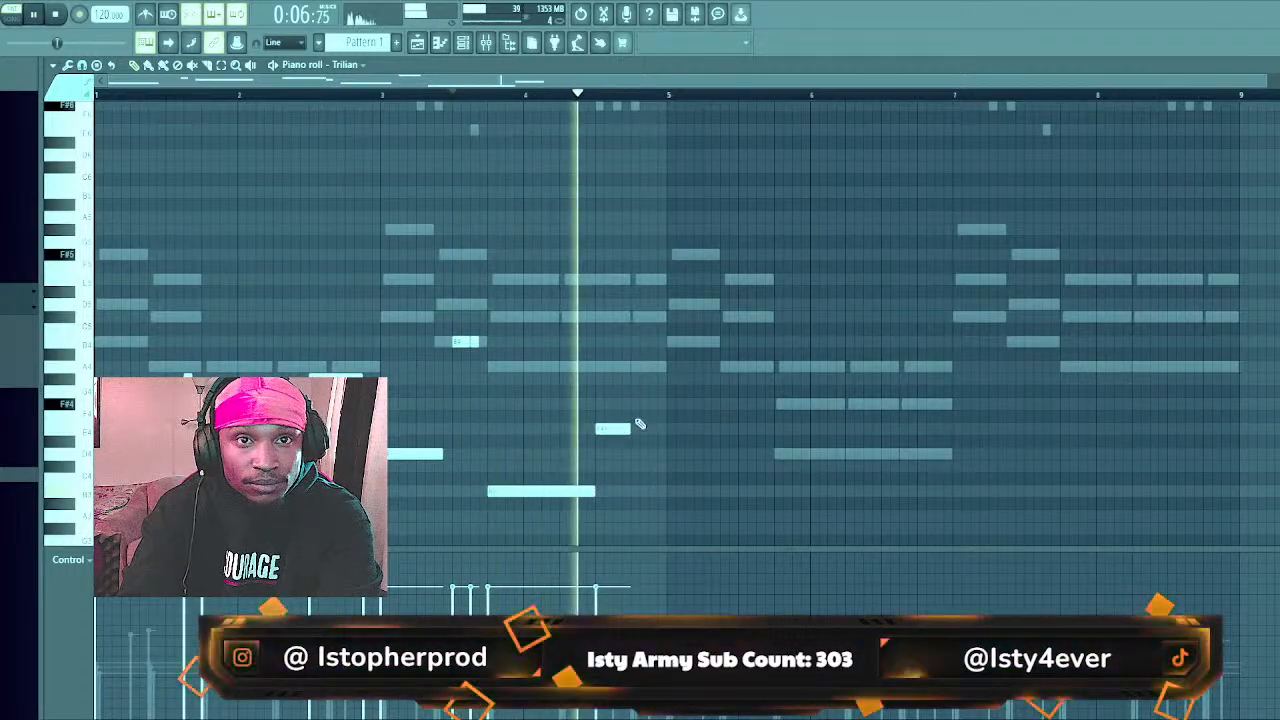
left_click(648, 404)
key("space")
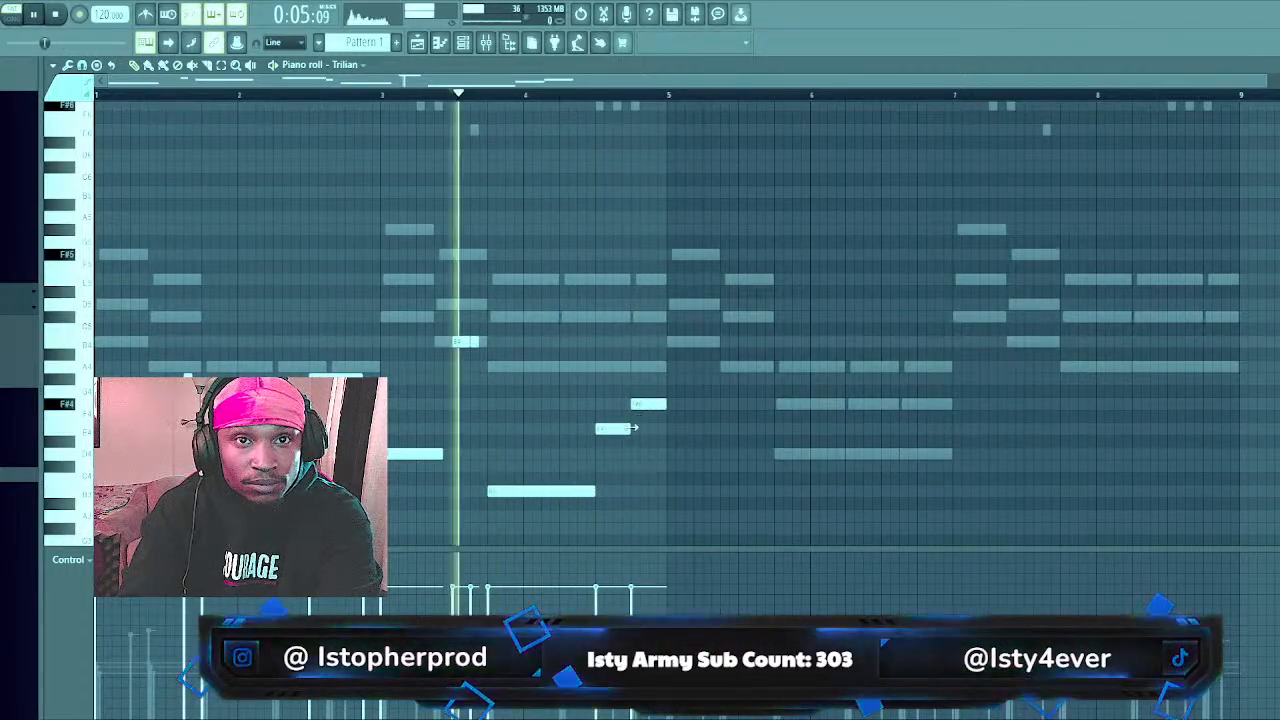
left_click_drag(632, 428, 606, 428)
left_click(616, 429)
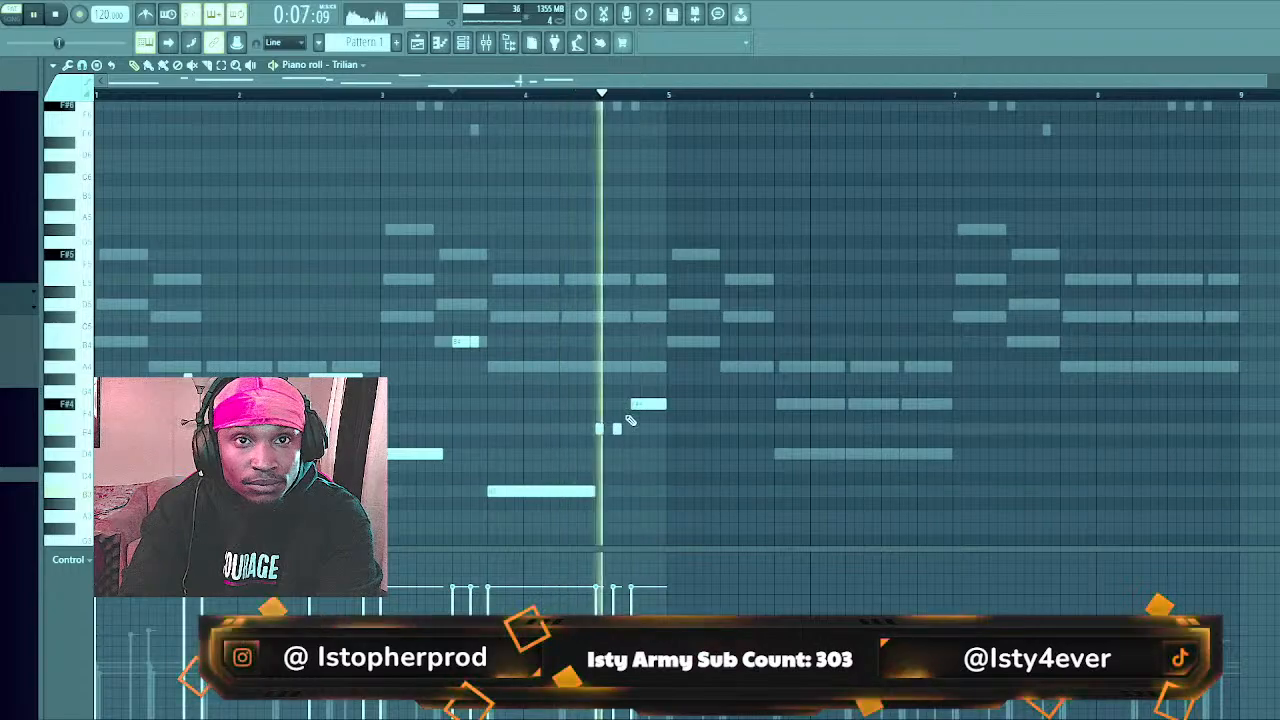
key("space")
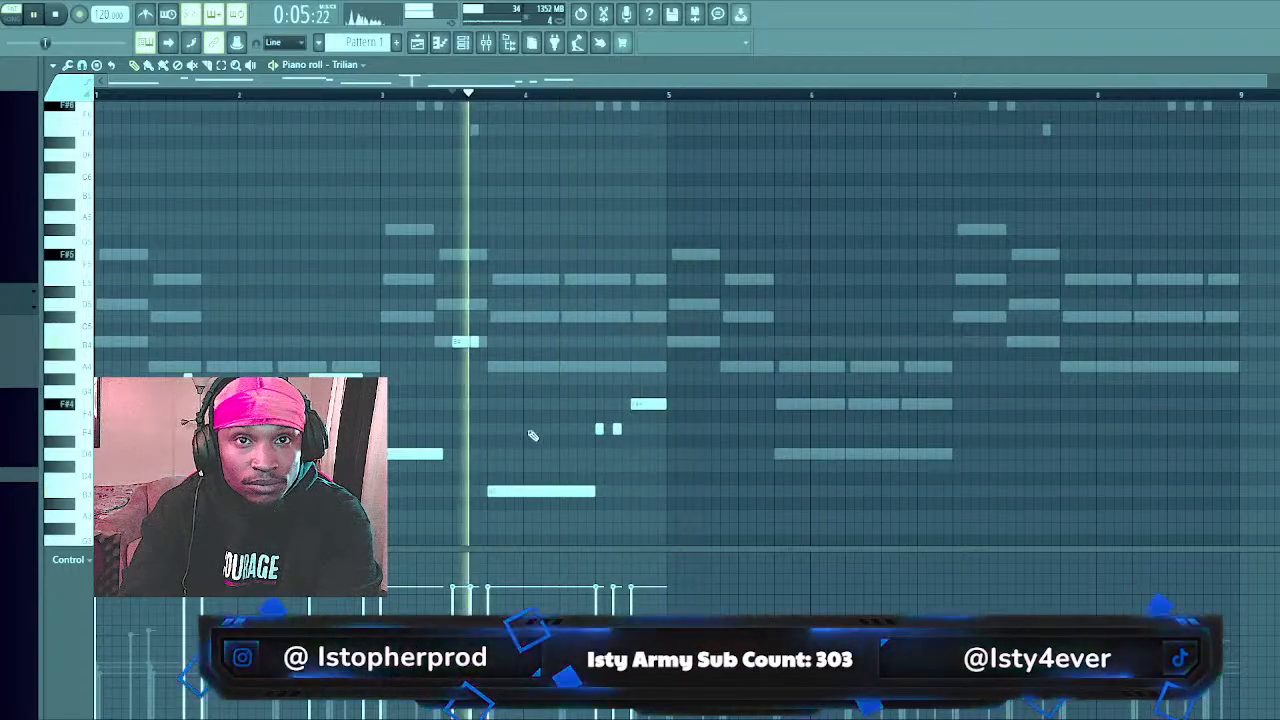
key("space")
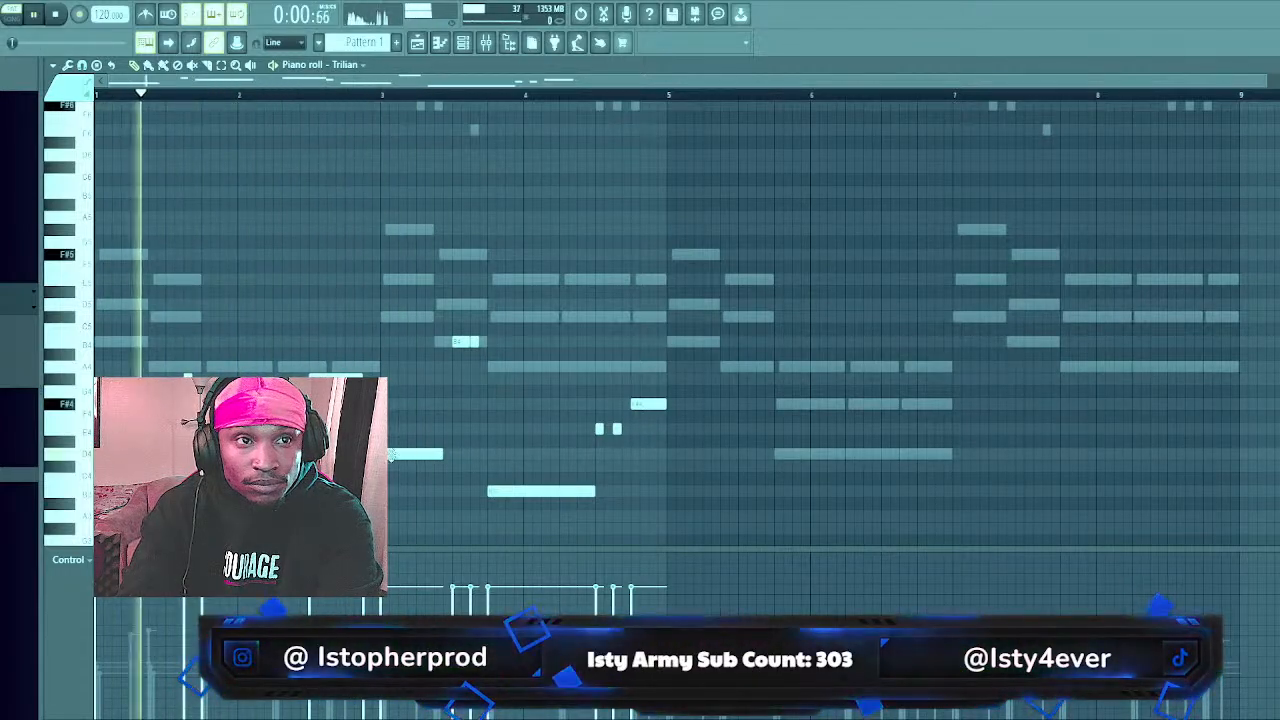
Lower the opening bass note of bar 3 to B3 and duplicate the bass line from bars 1 to 4 into bars 5 to 8
left_click_drag(390, 457, 393, 496)
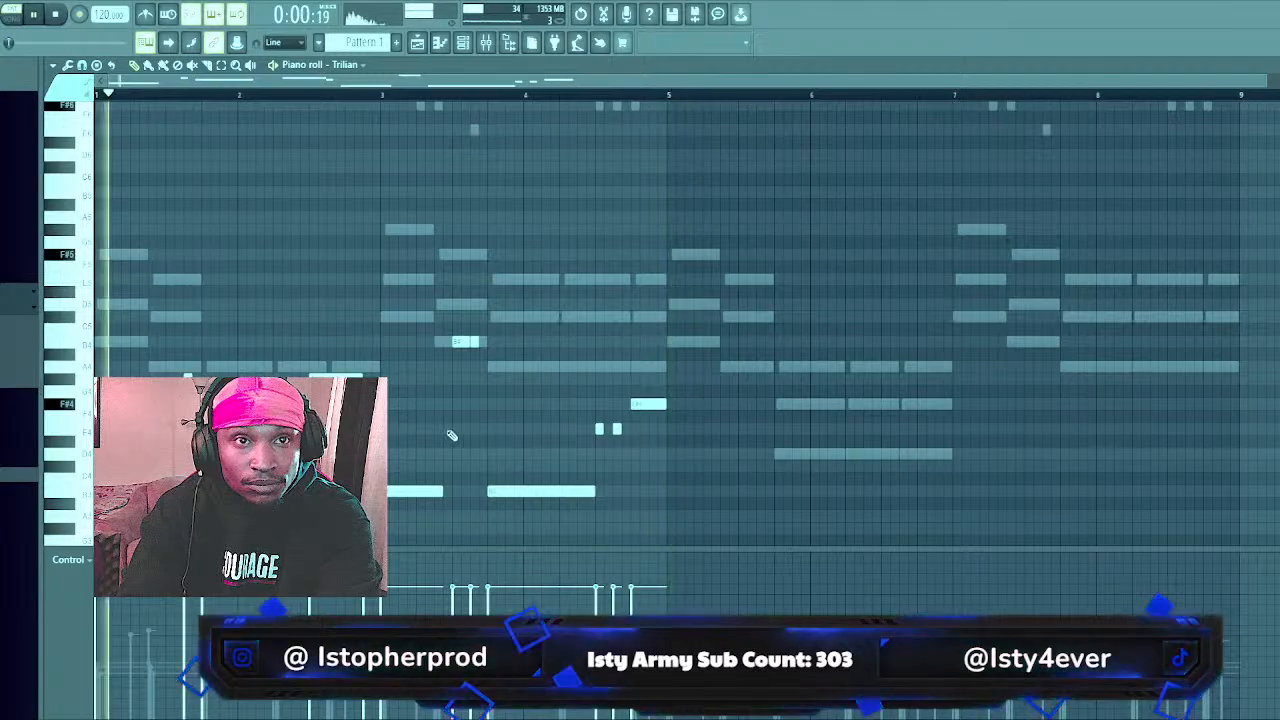
key("ctrl+b")
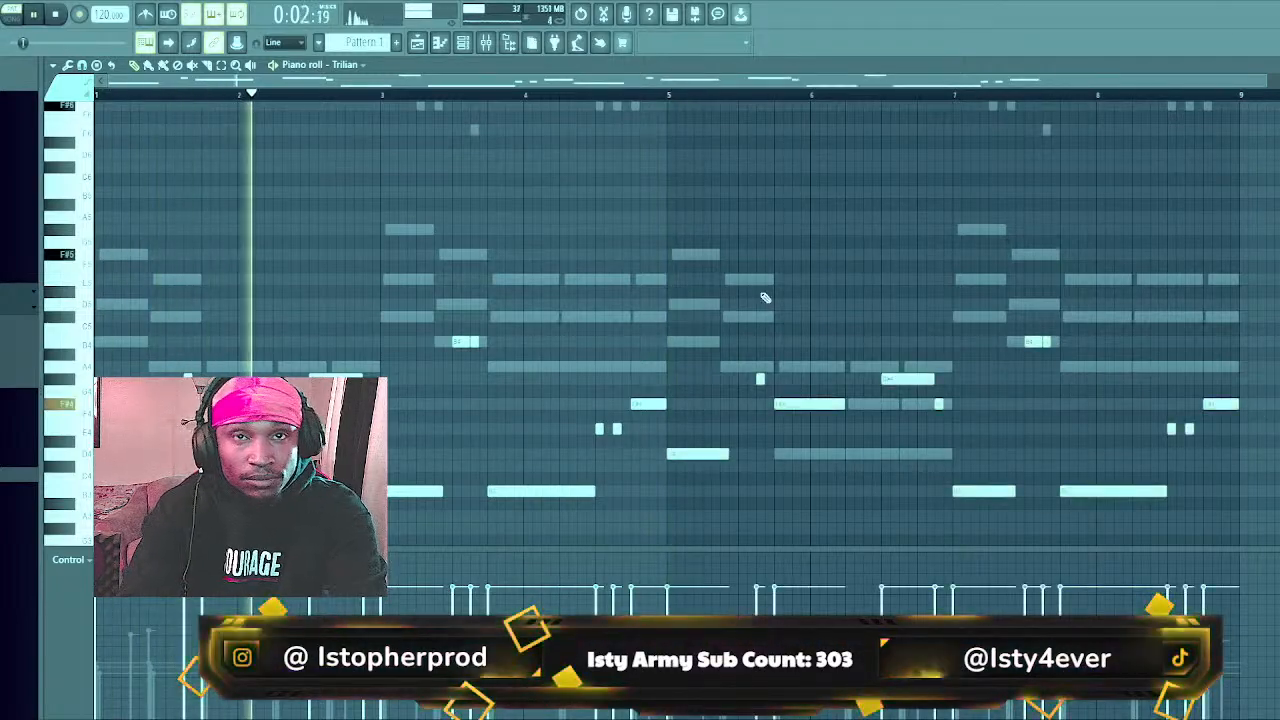
left_click(474, 44)
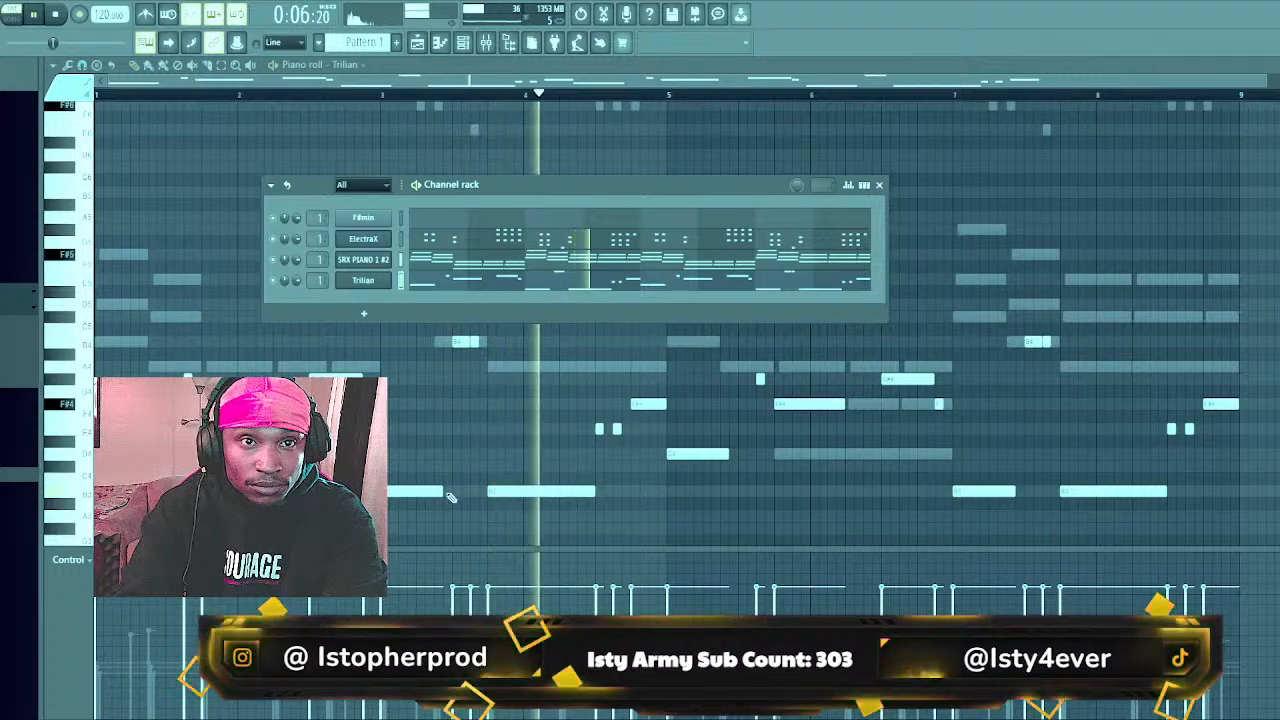
Raise the opening bass notes of bars 3 and 7 to E4, lengthening bar 3's note to reach beat 3
left_click_drag(451, 497, 434, 463)
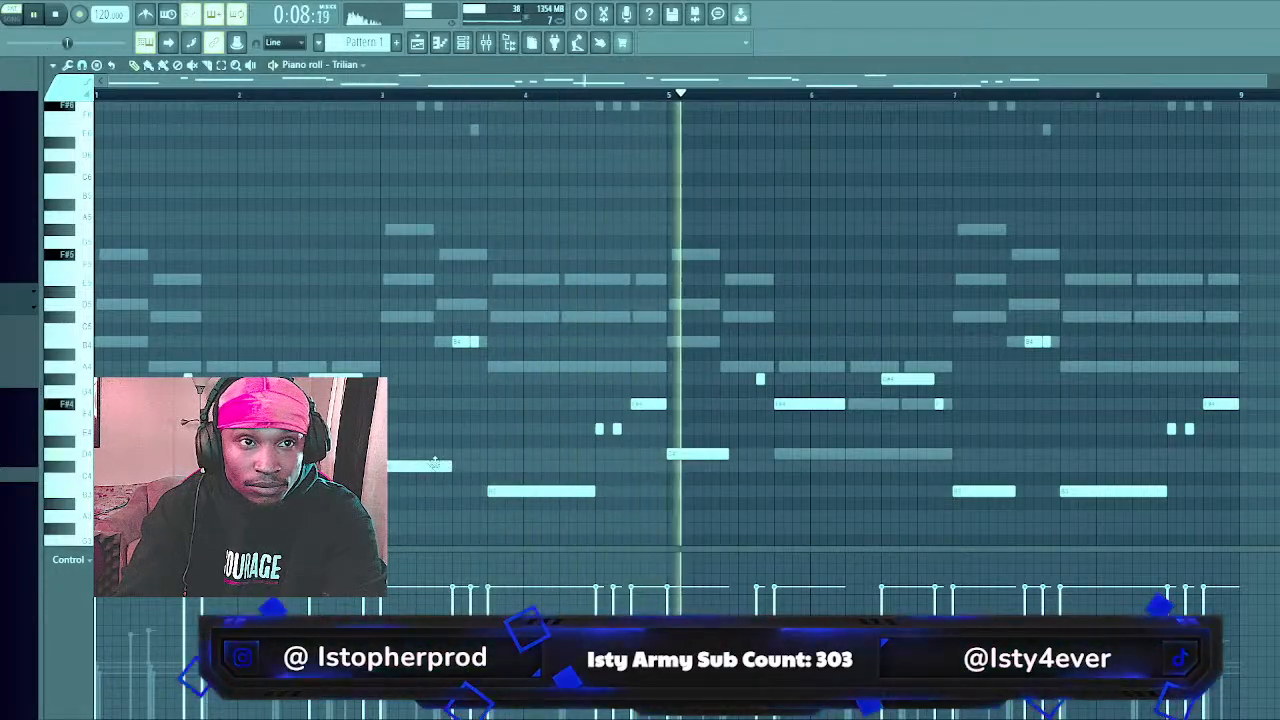
left_click_drag(434, 462, 435, 425)
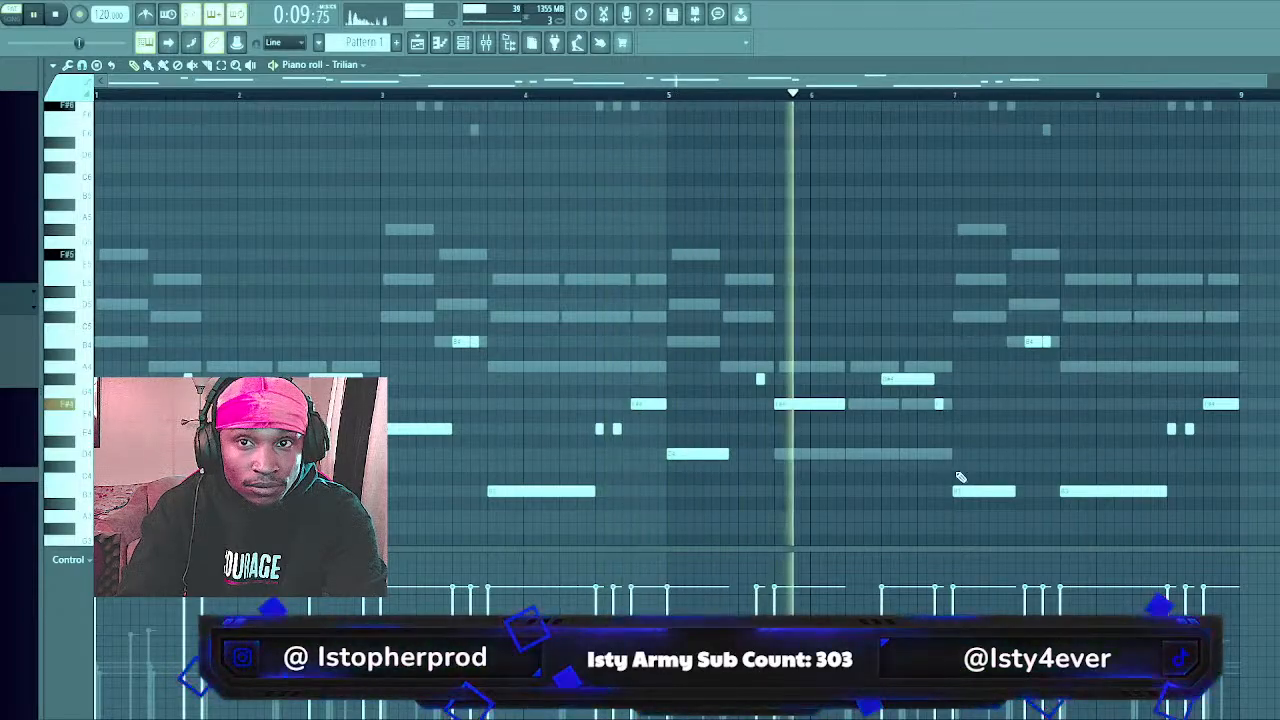
left_click_drag(960, 490, 967, 429)
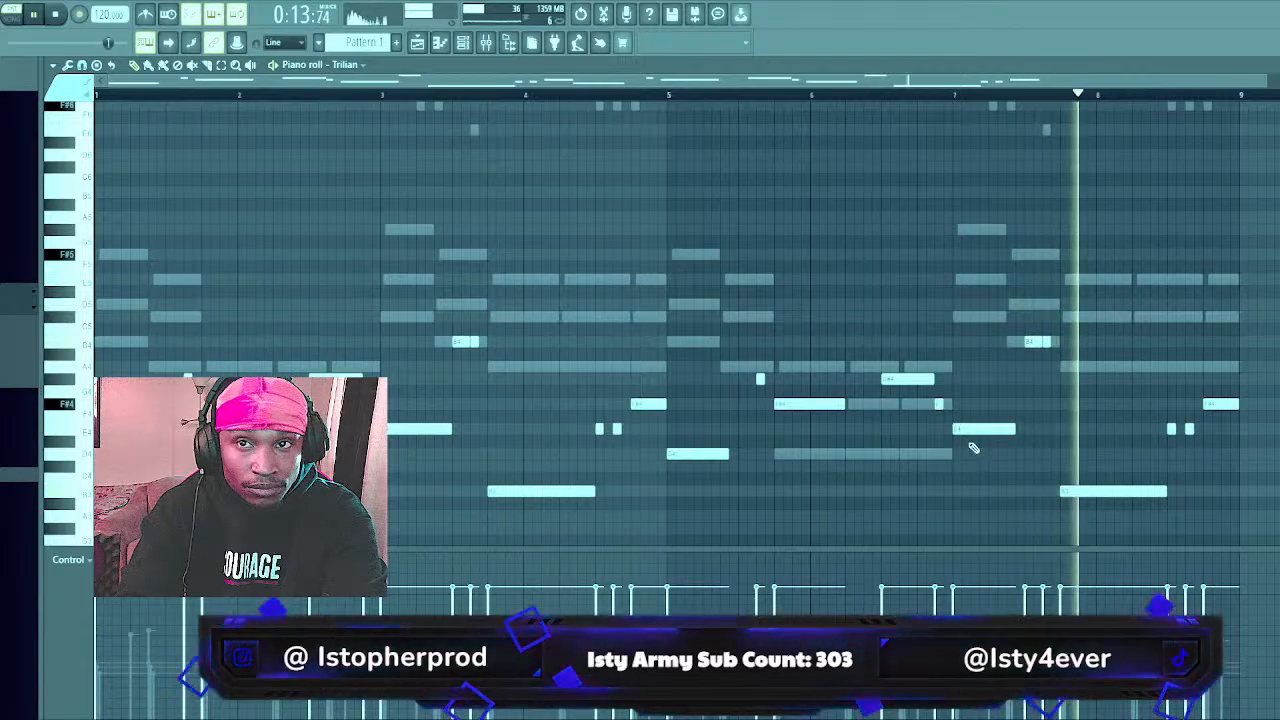
Clone the ElectraX channel, open the clone, and copy the SRX PIANO 1 #2 chords into it
left_click(463, 42)
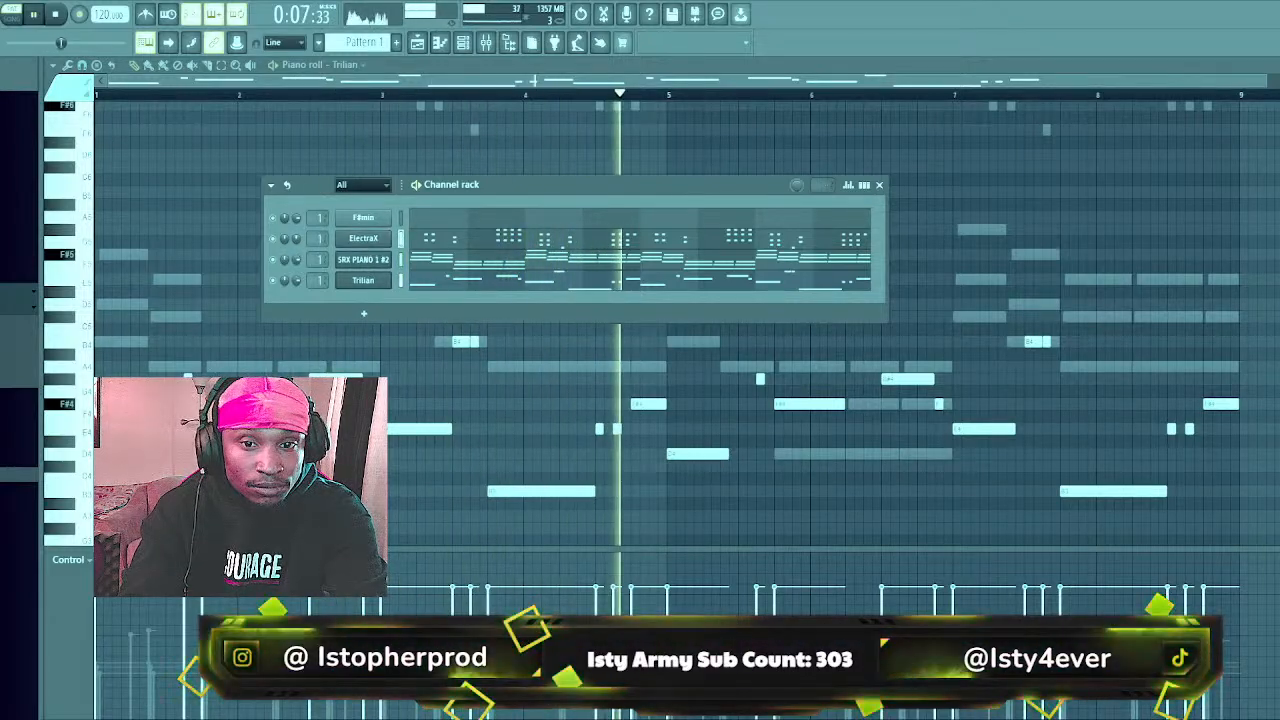
left_click(368, 243)
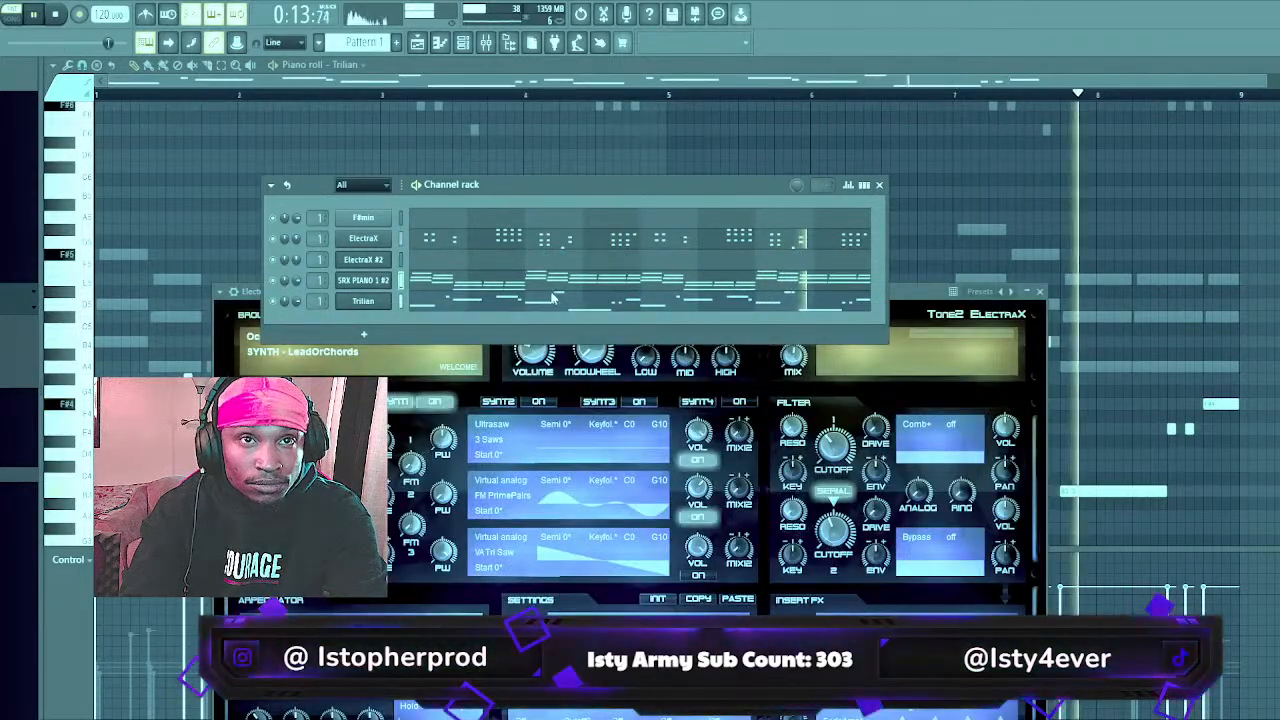
left_click(1040, 291)
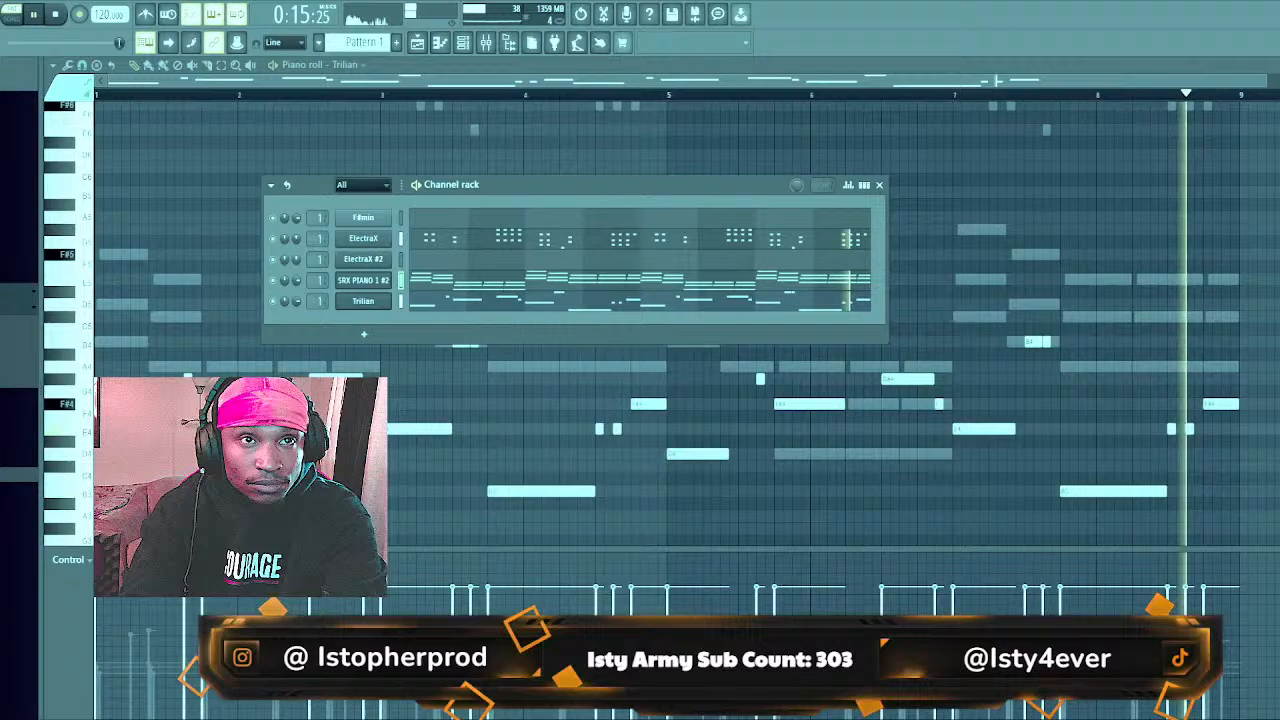
left_click(363, 259)
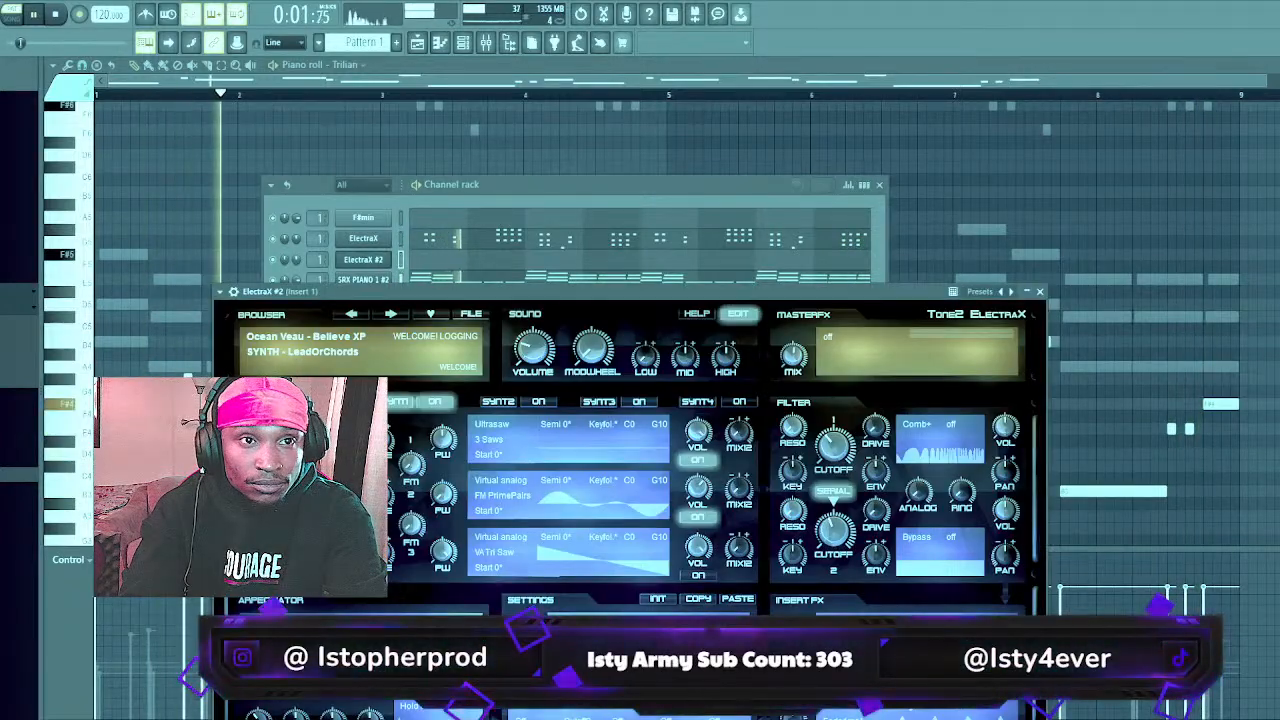
left_click(511, 264)
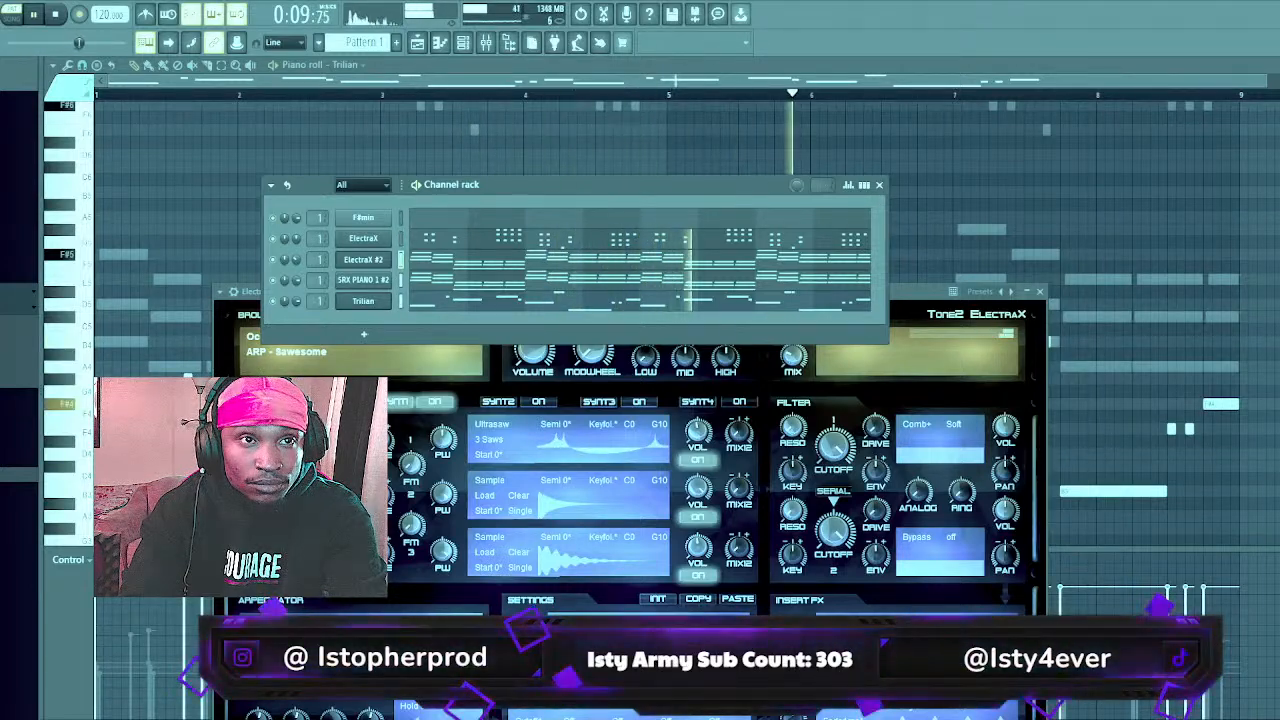
Audition ARP presets on the ElectraX #2 chords, moving on from Thugger to 4Stackk
key("Right")
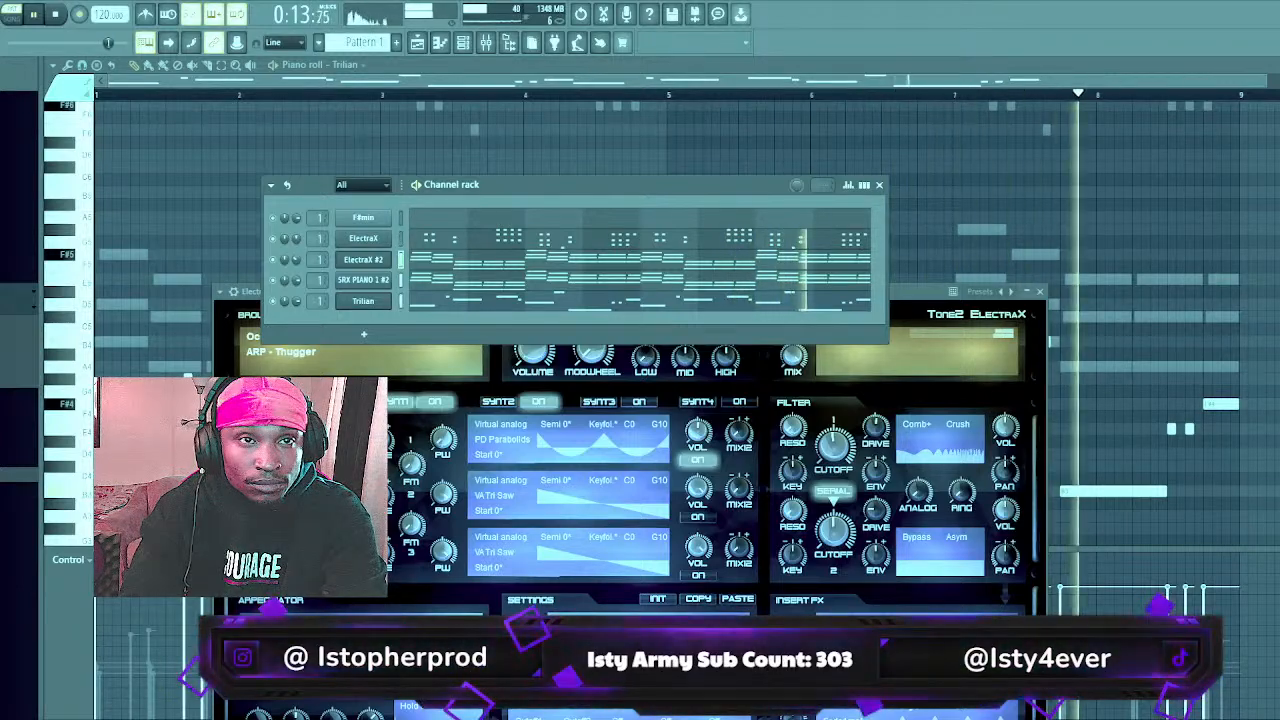
key("Right")
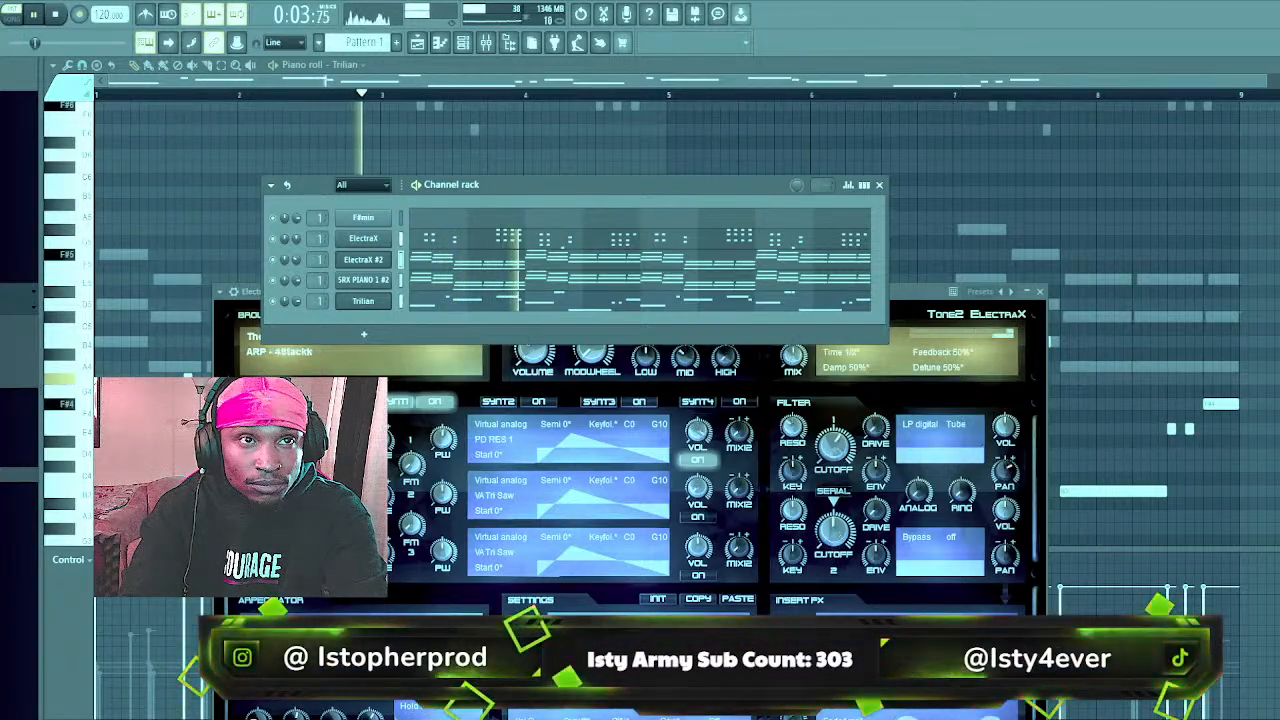
Browse forward through the TheBeatBuffs Domination patches on ElectraX #2 and load "ARP - Crystals"
left_click(350, 312)
left_click(392, 315)
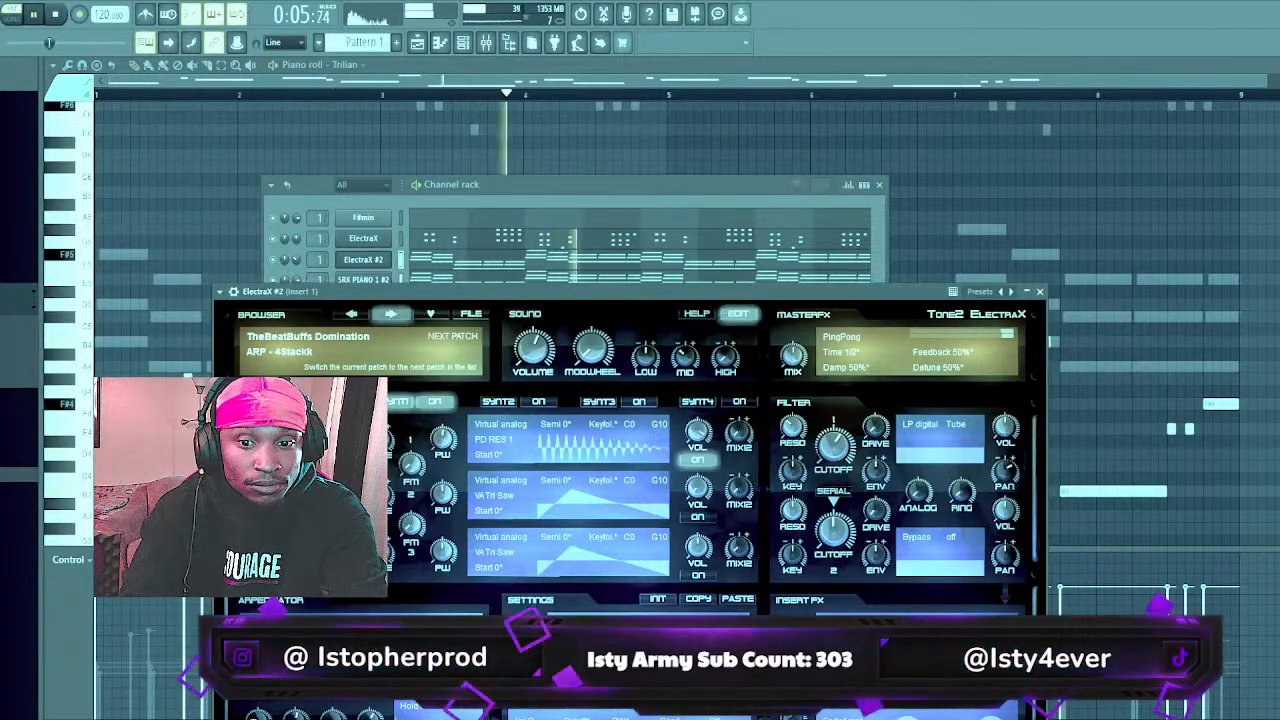
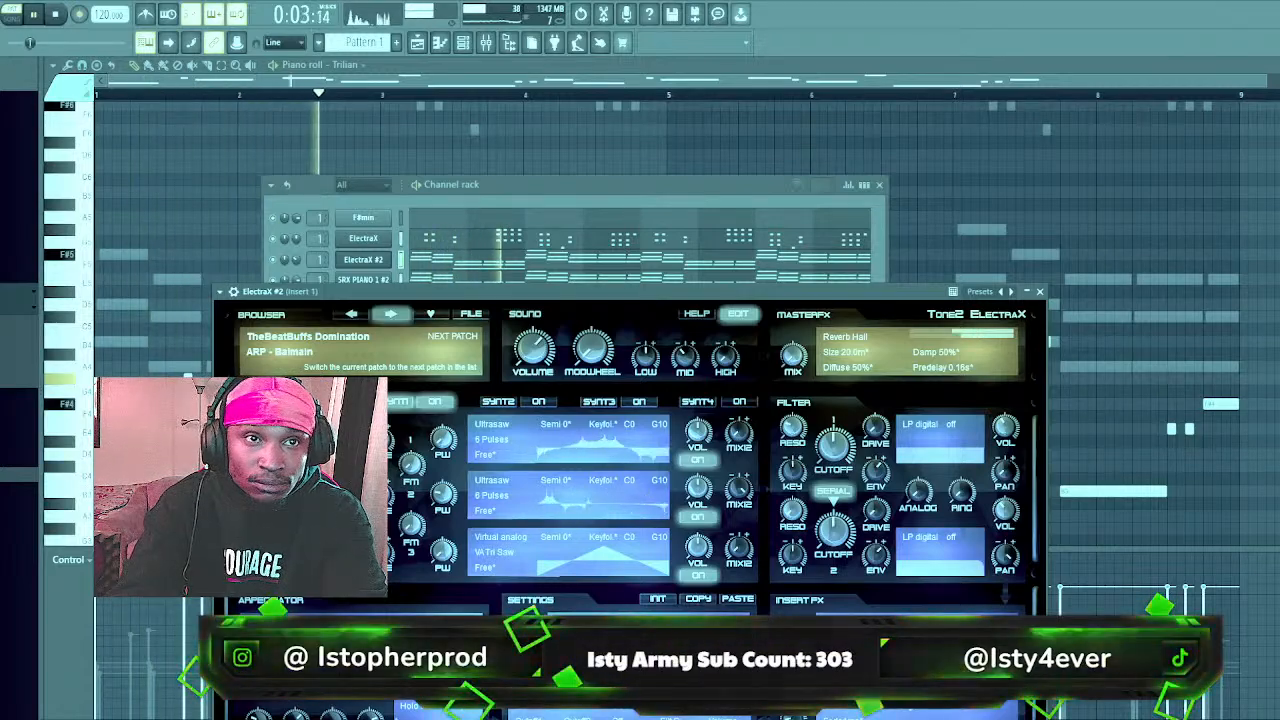
left_click(390, 314)
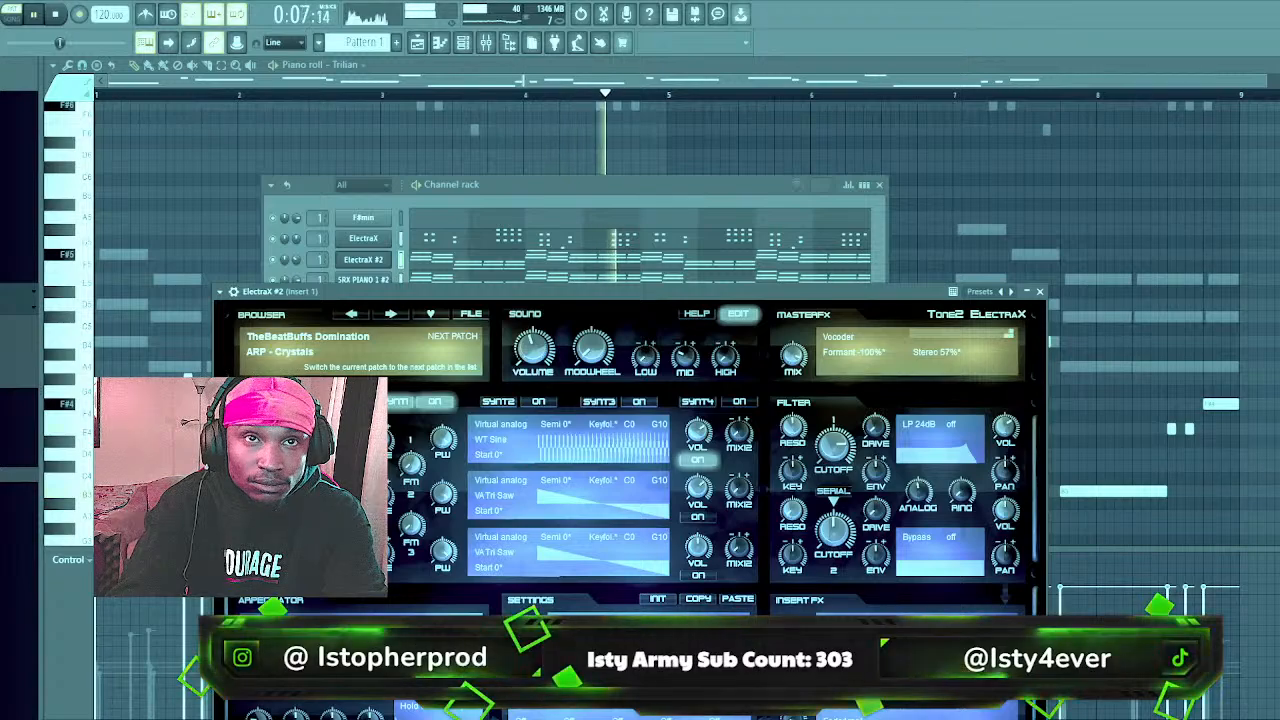
left_click(509, 181)
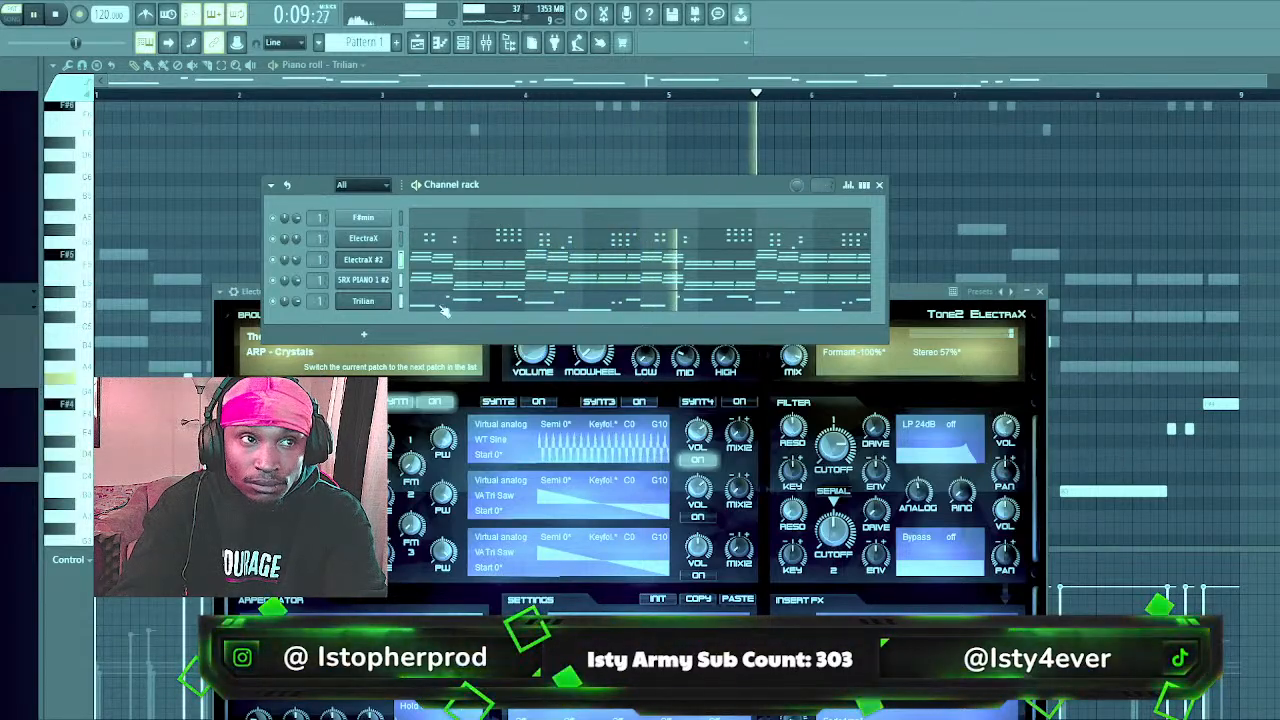
Review the ElectraX #2 chord notes and audition its Crystals patch alone and together with the other channels
left_click(667, 266)
key("space")
key("space")
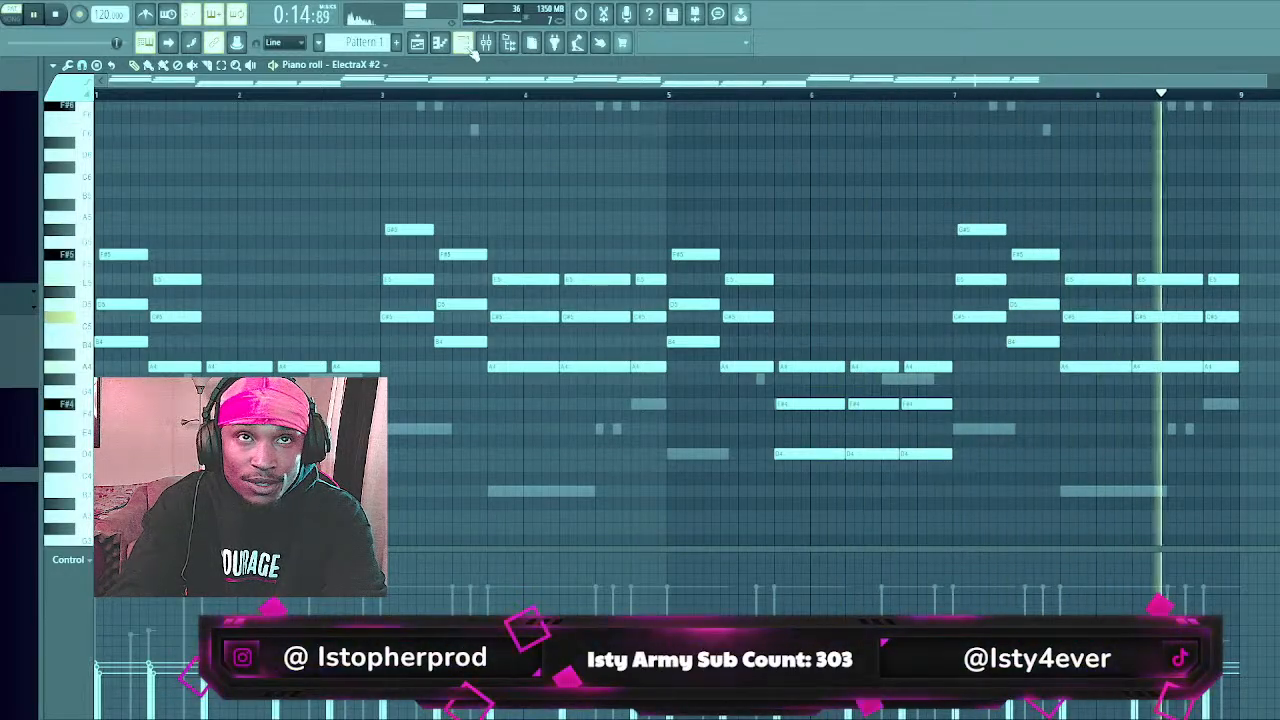
key("F6")
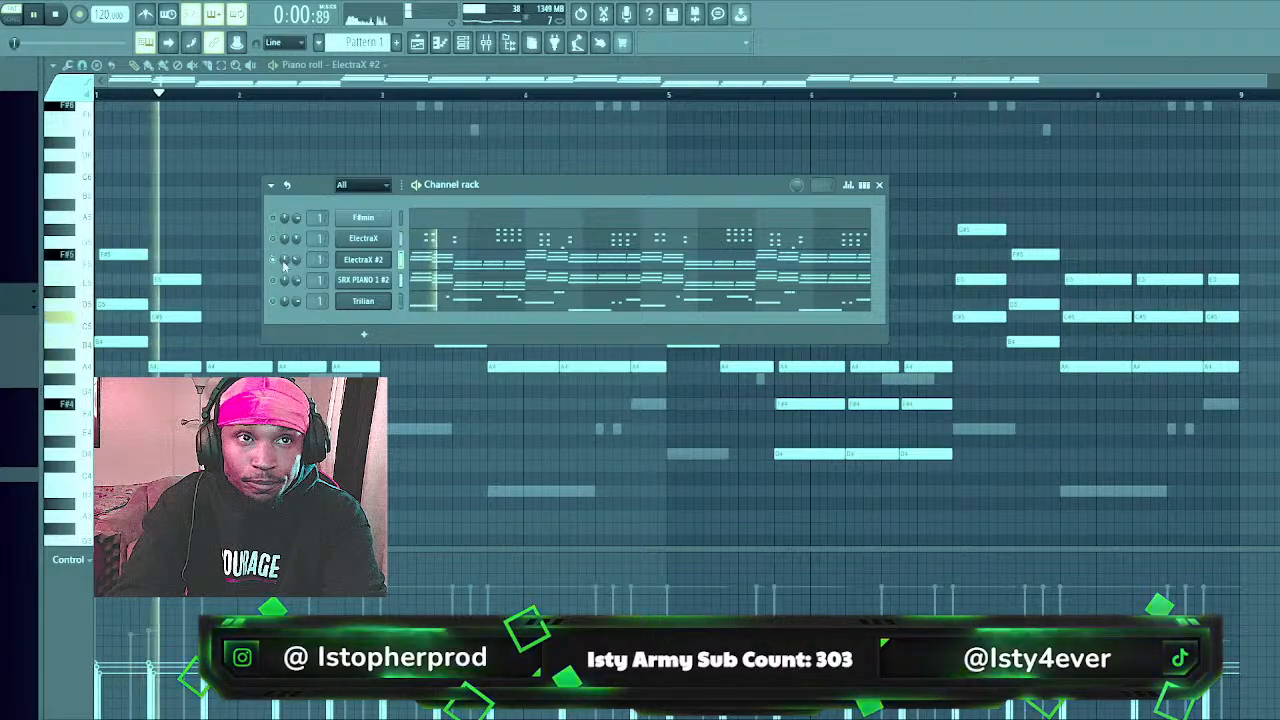
left_click(365, 260)
key("space")
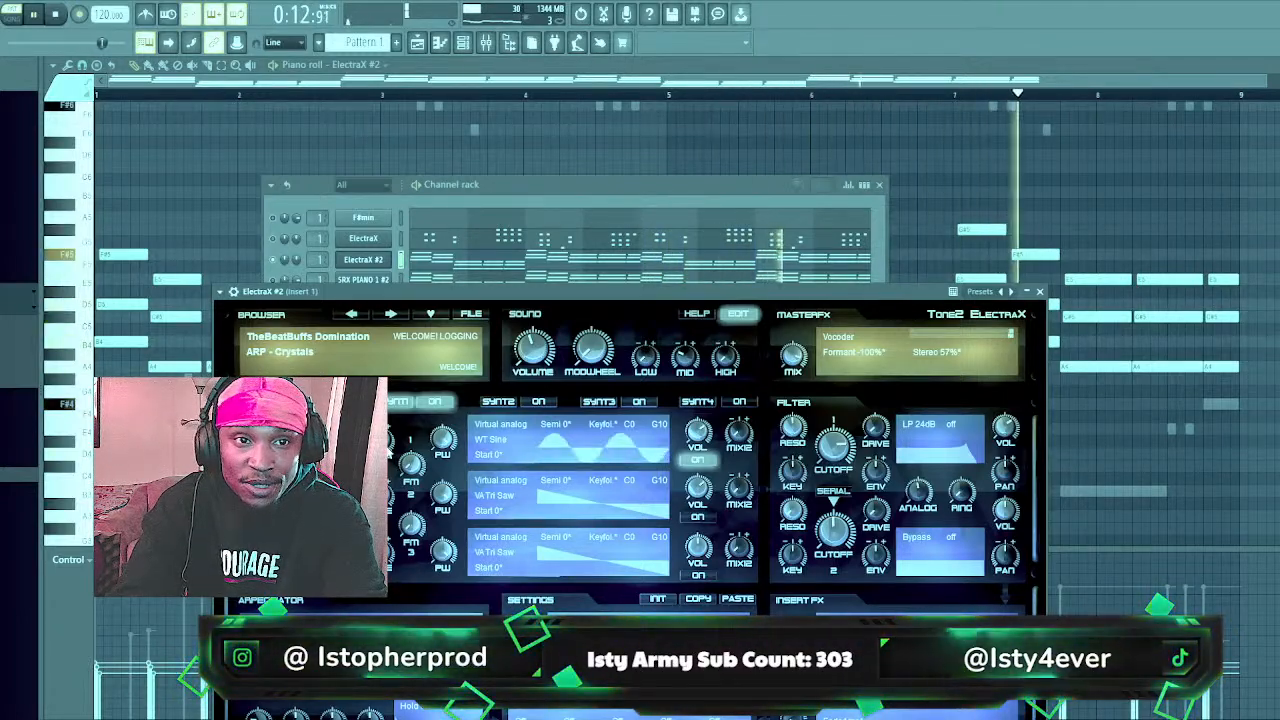
left_click(445, 204)
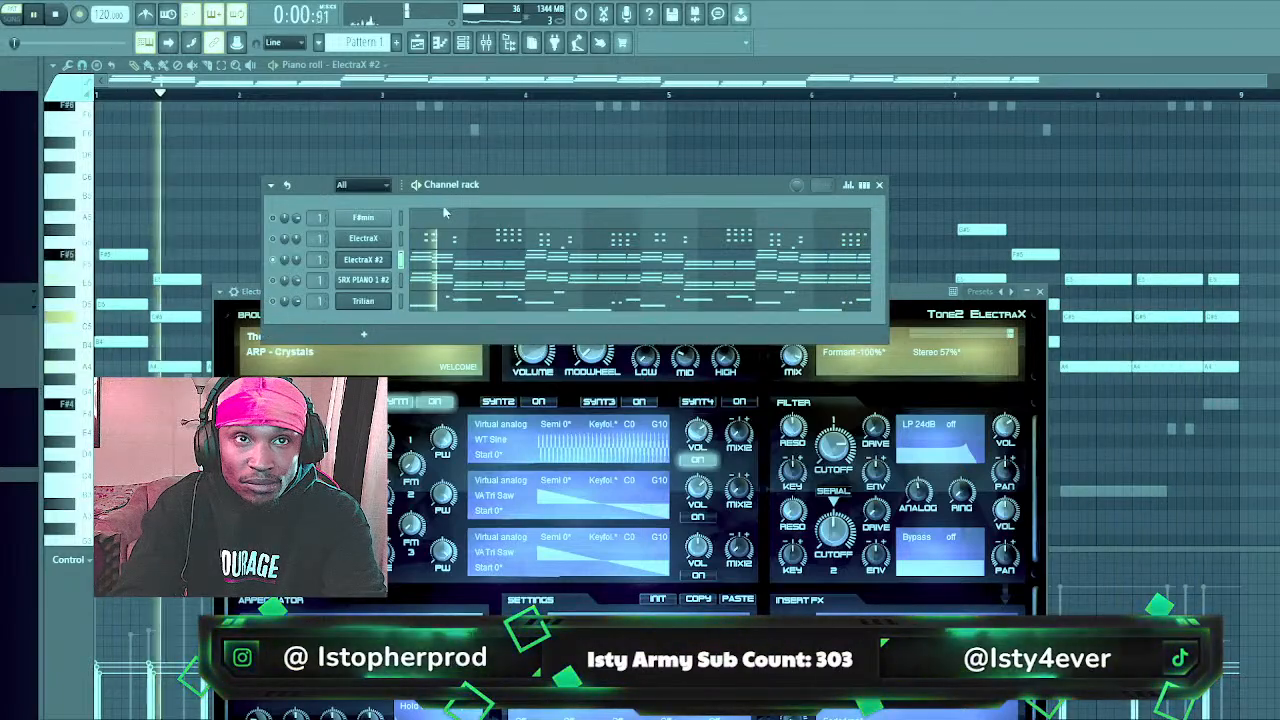
key("space")
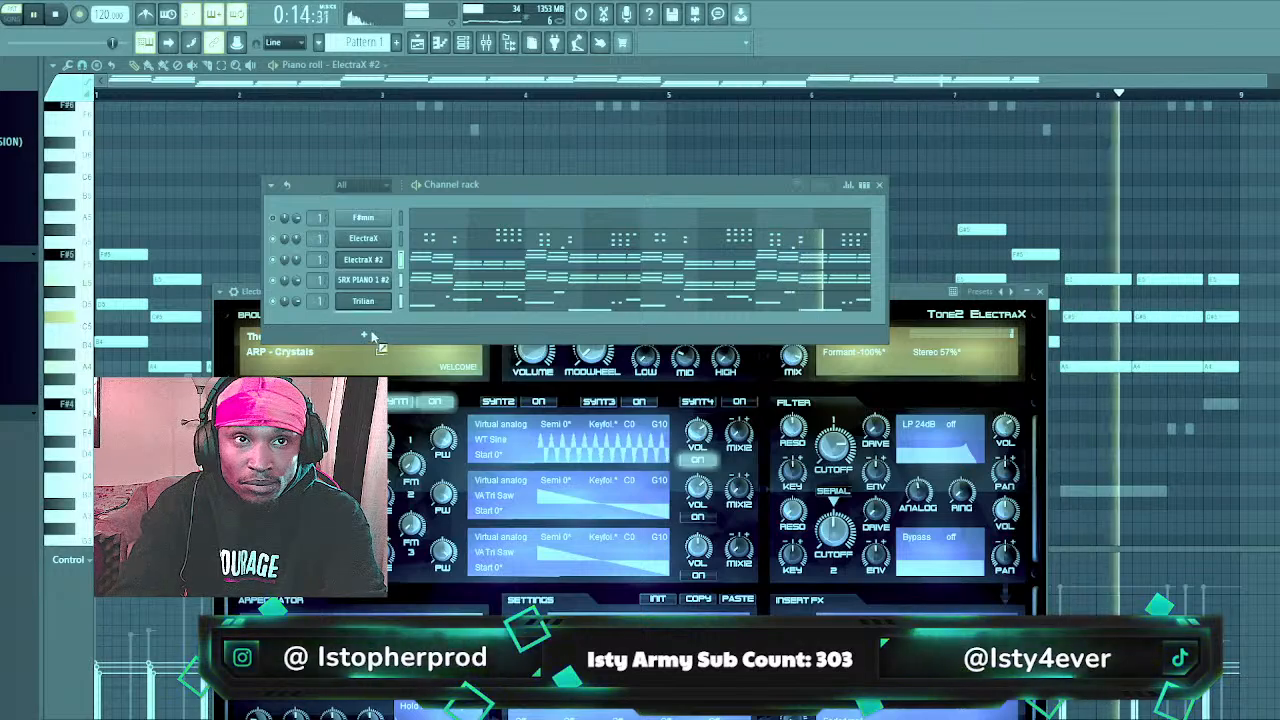
Add the SNARE - DIRTY RIM sample as a channel and place a C5 note on beat 3 of all eight bars
left_click(437, 329)
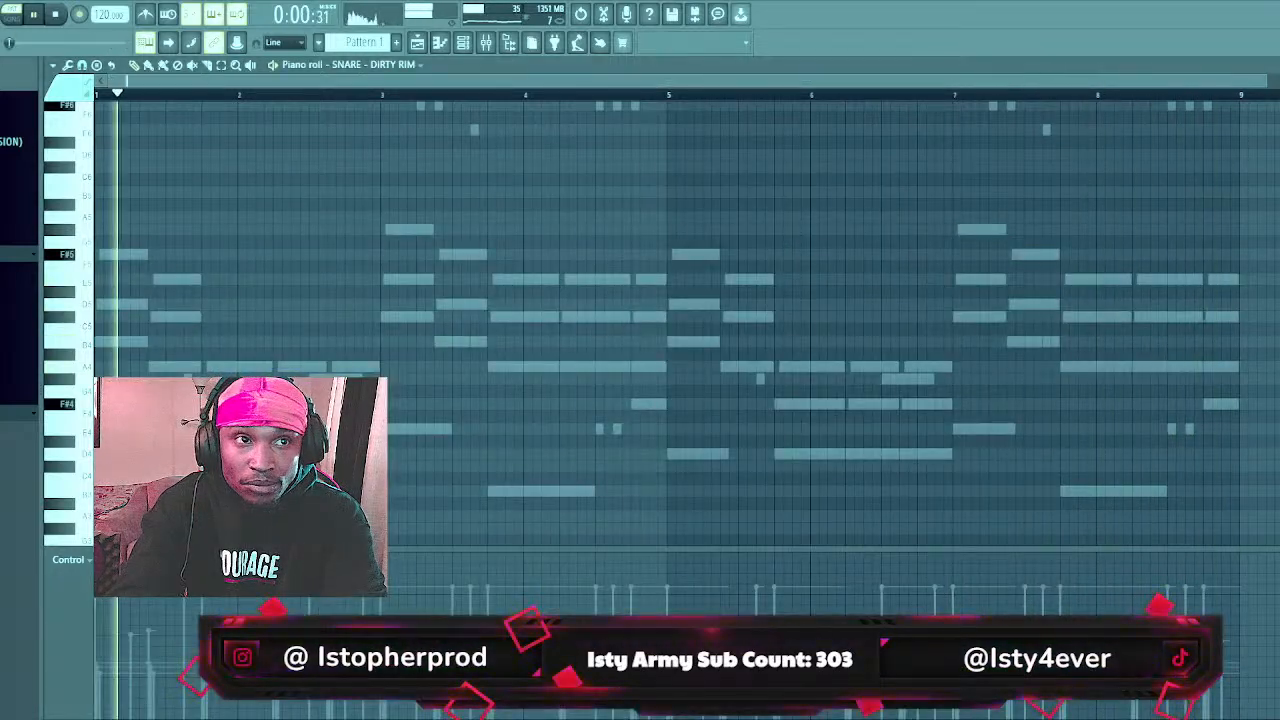
left_click(168, 330)
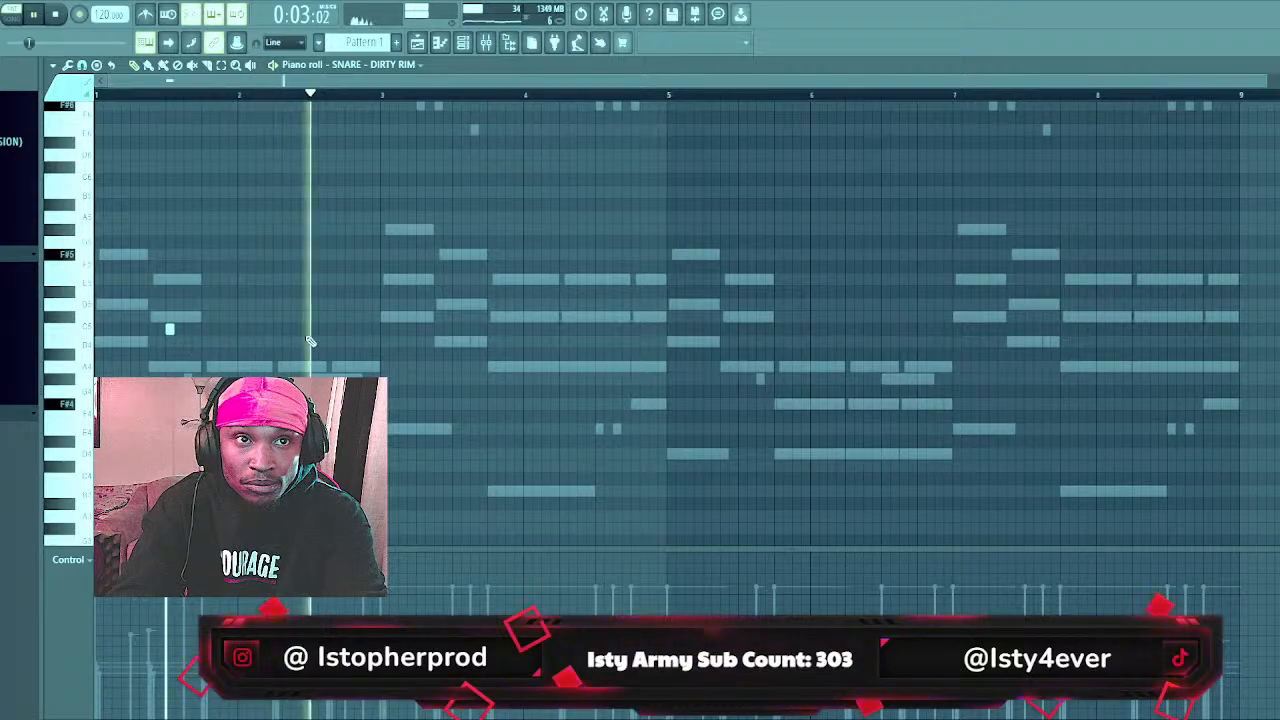
left_click(313, 330)
left_click(455, 330)
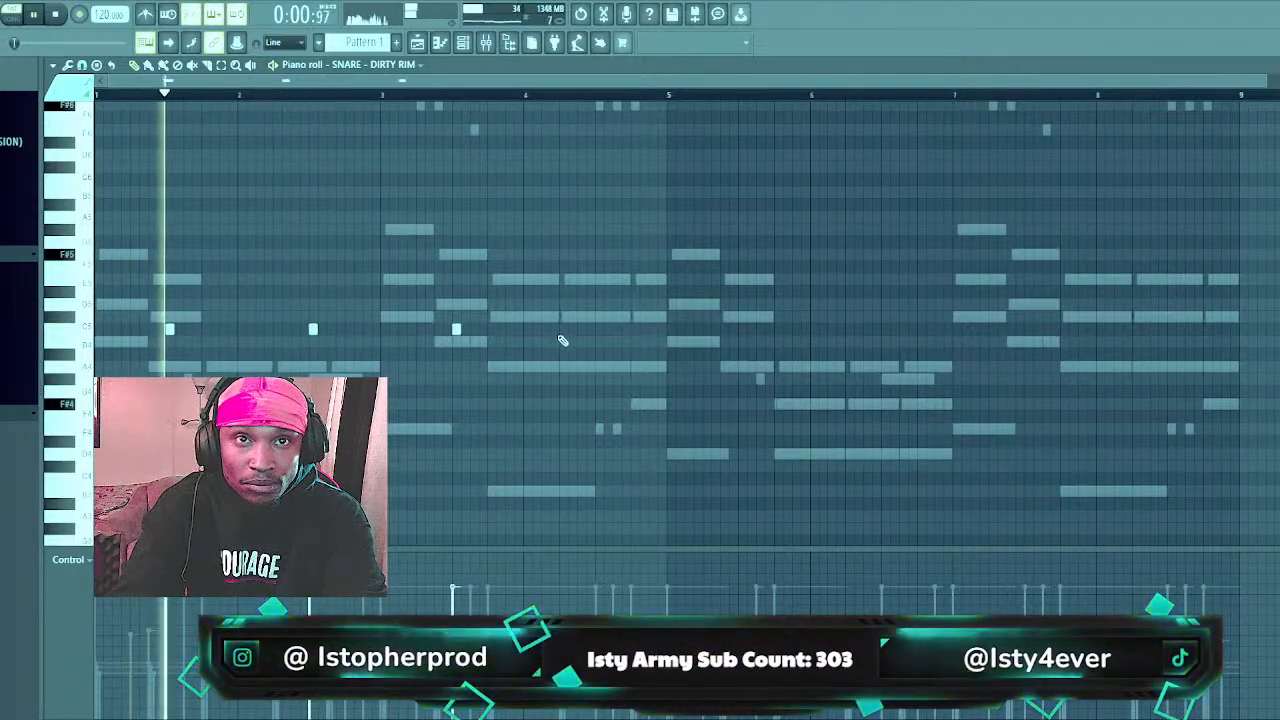
left_click(742, 330)
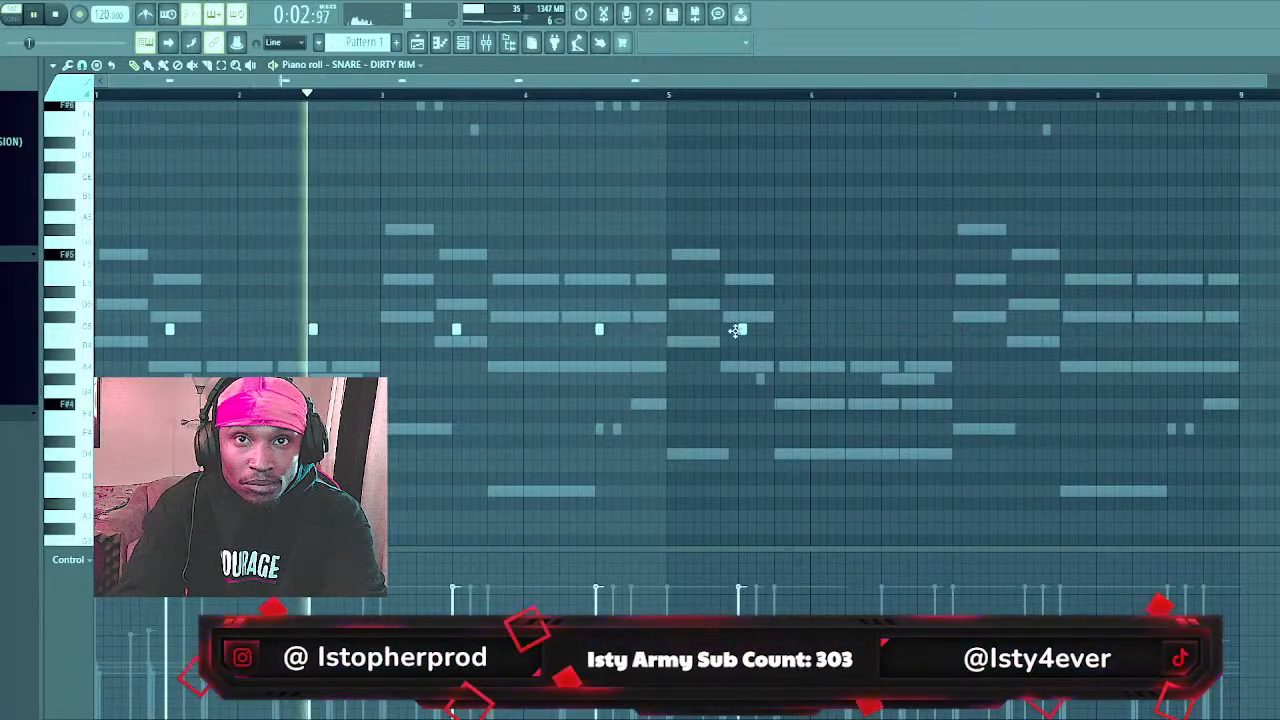
left_click(885, 330)
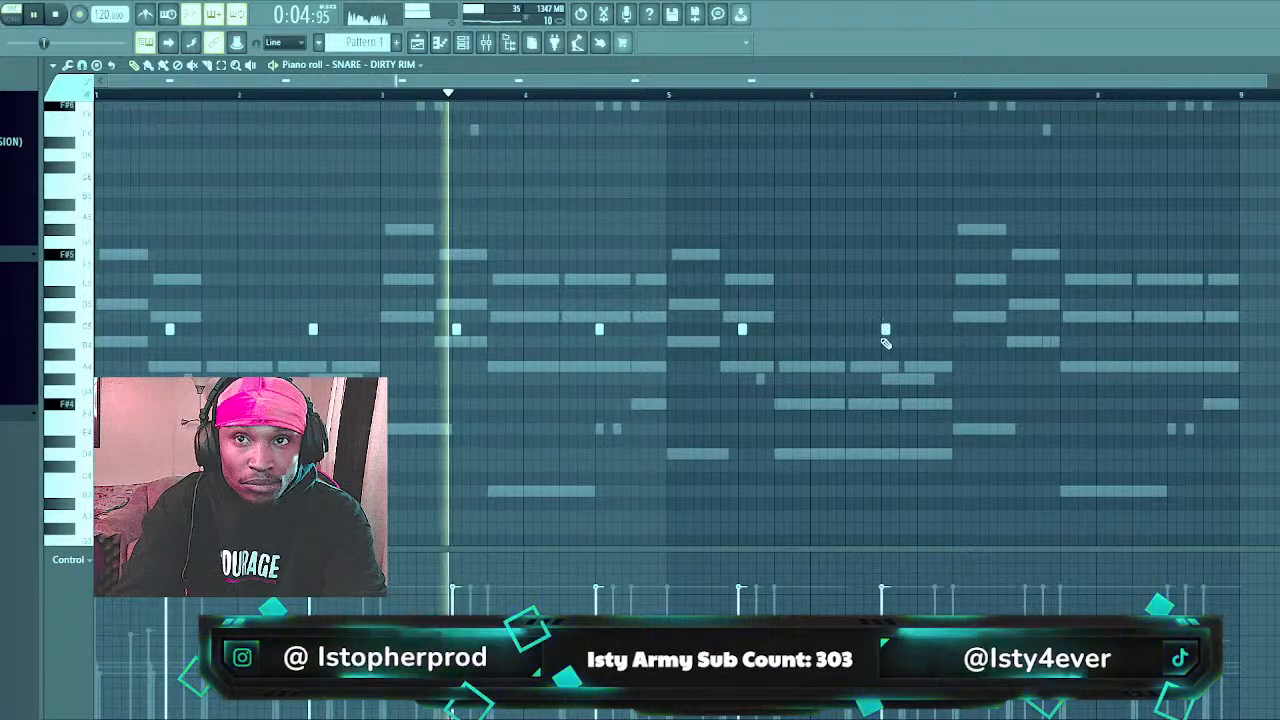
left_click(1028, 330)
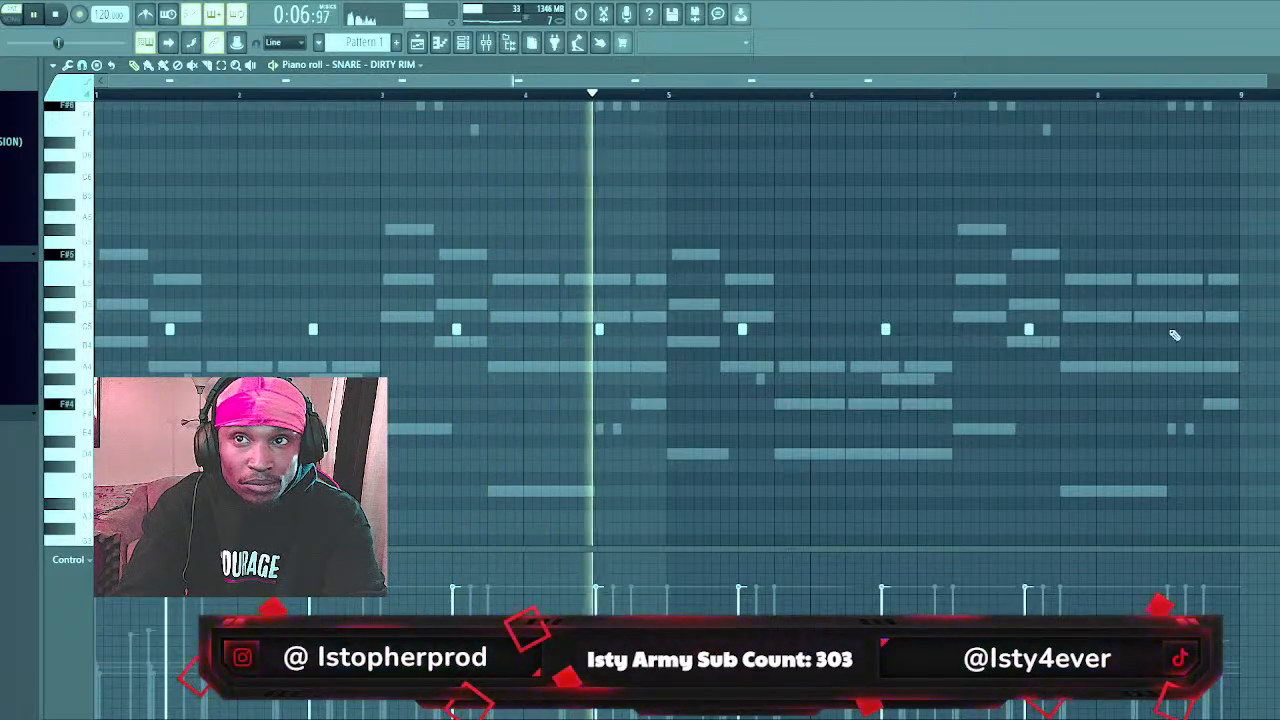
left_click(1171, 330)
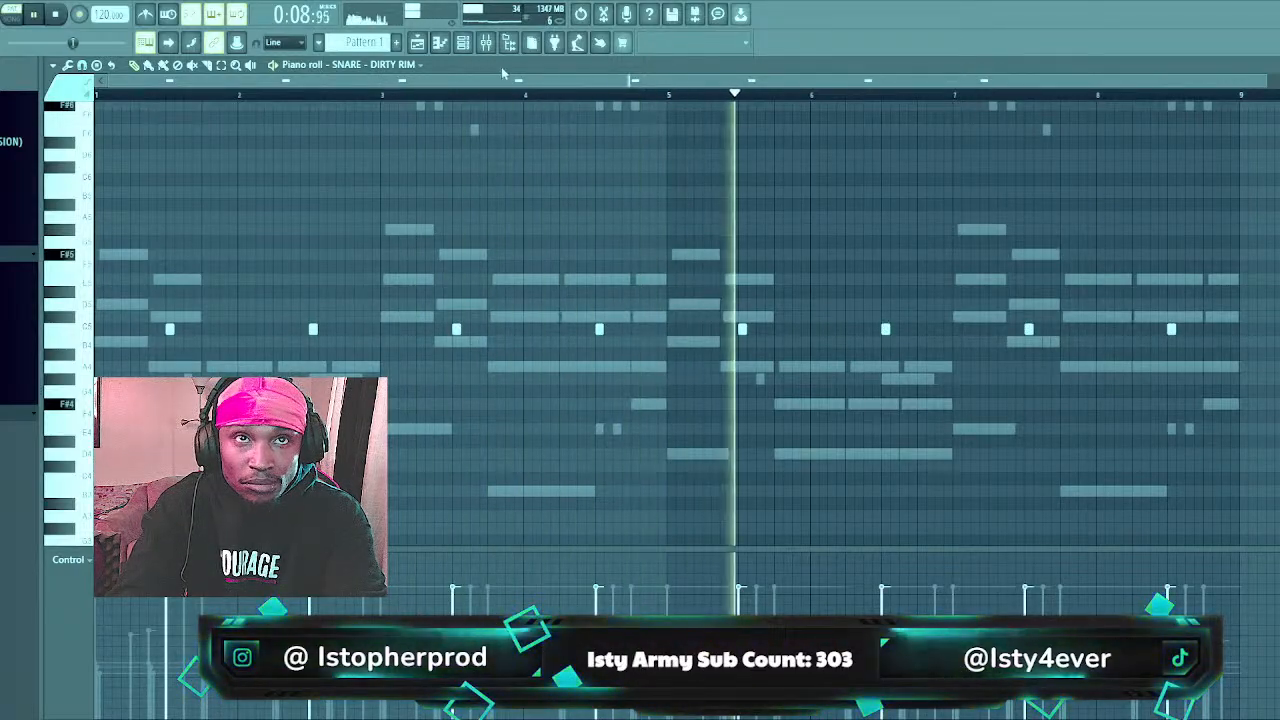
Add the HI HAT - BREAK sample as a new channel below the snare and open its piano roll
left_click(470, 44)
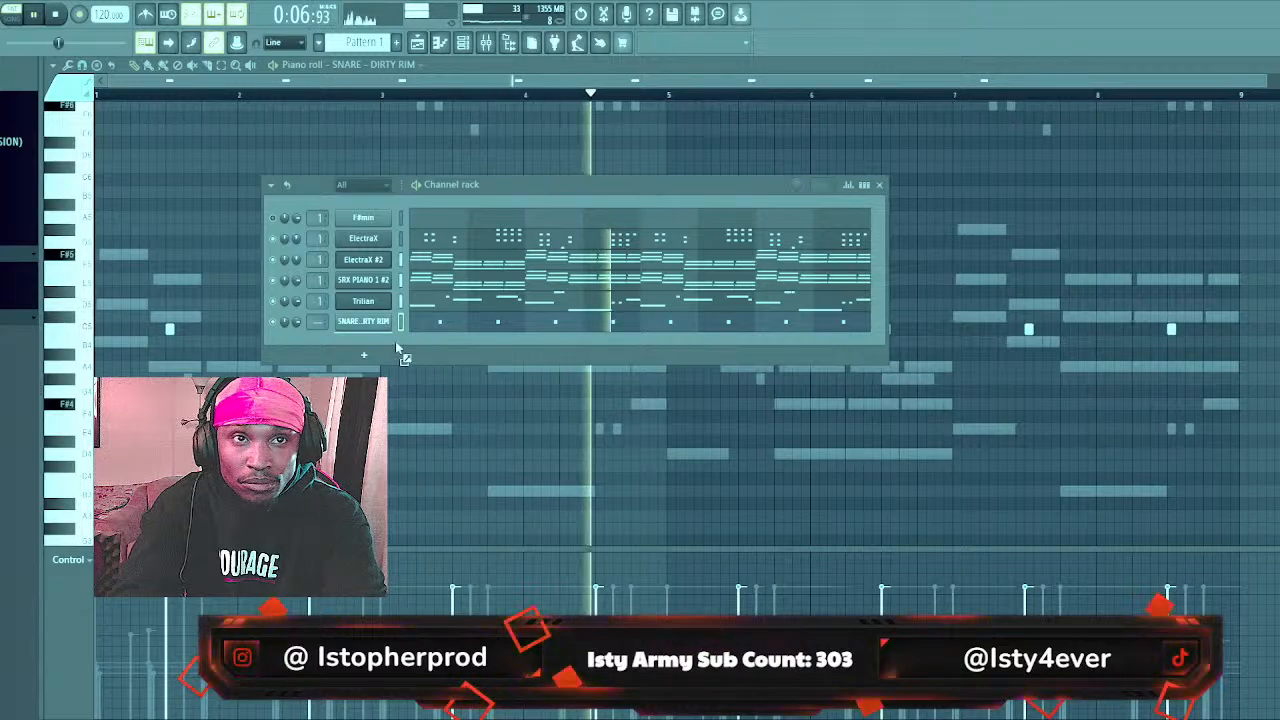
left_click(344, 361)
key("space")
key("space")
key("space")
key("space")
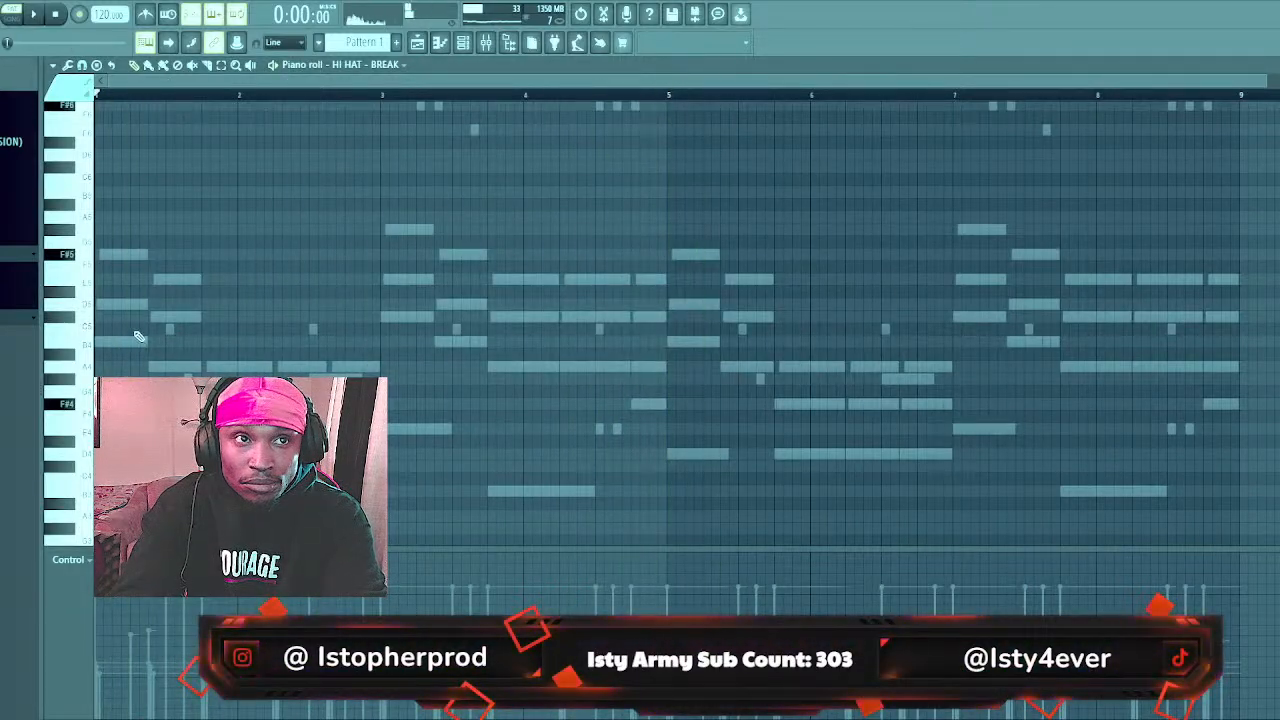
Place C5 hi-hat notes around the snare in bars 1 and 2, with a three-hit sixteenth-note roll on beat 2 of bar 2
key("space")
key("space")
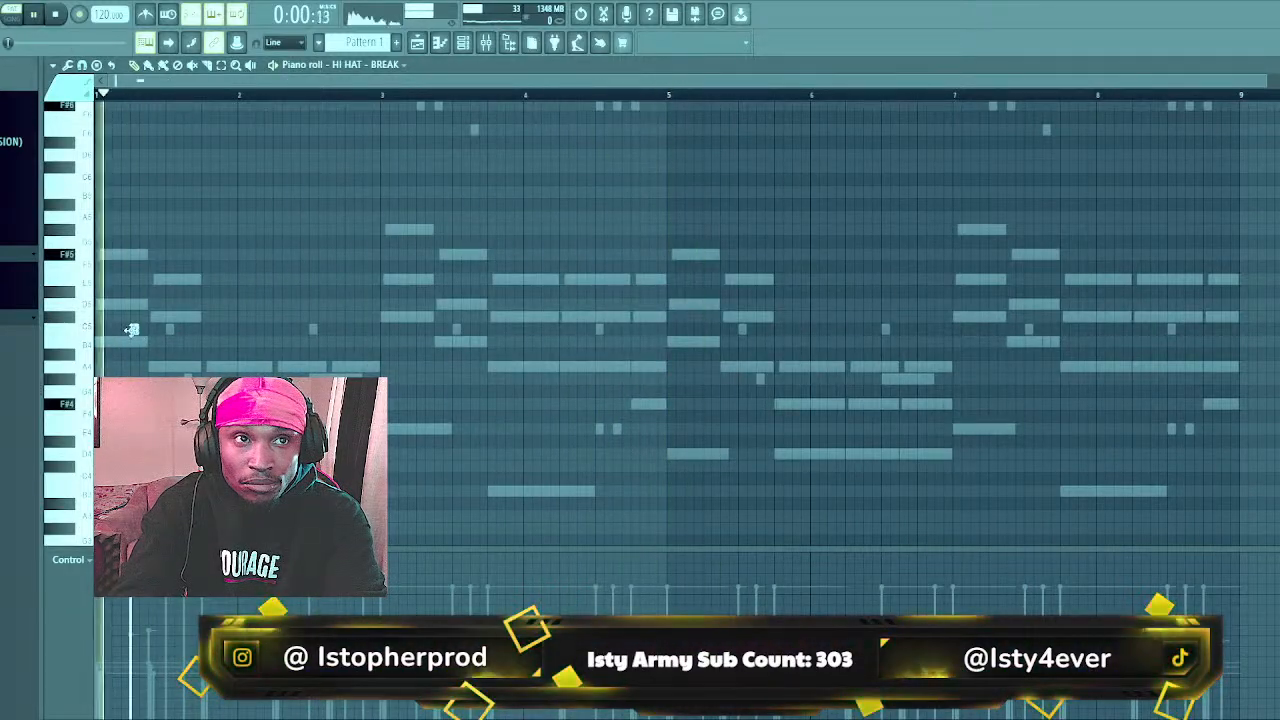
left_click(186, 331)
left_click(205, 332)
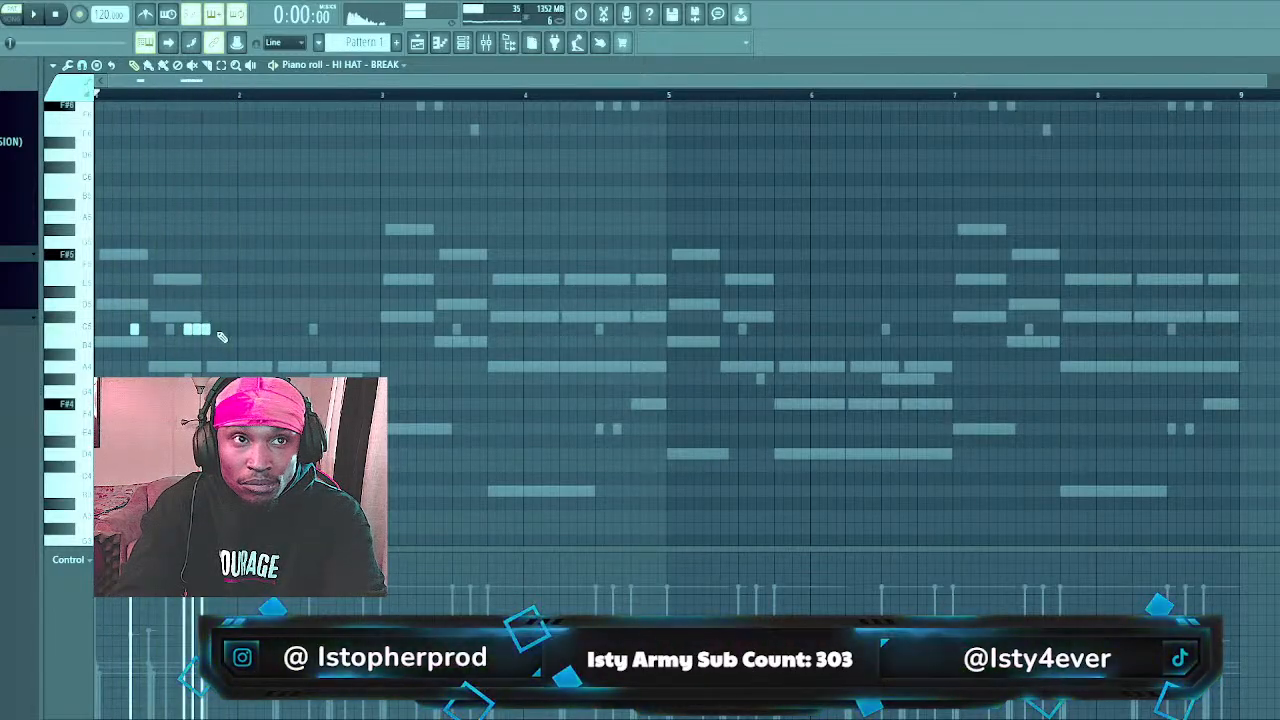
key("space")
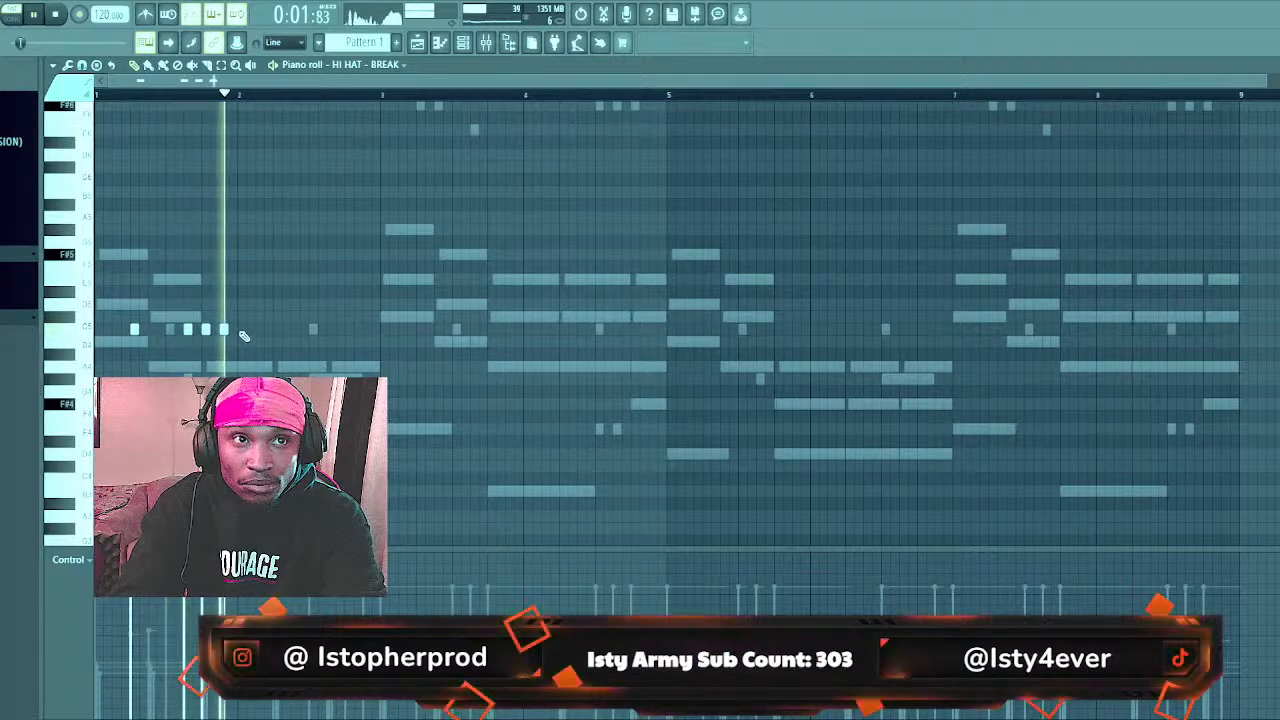
left_click(244, 330)
key("space")
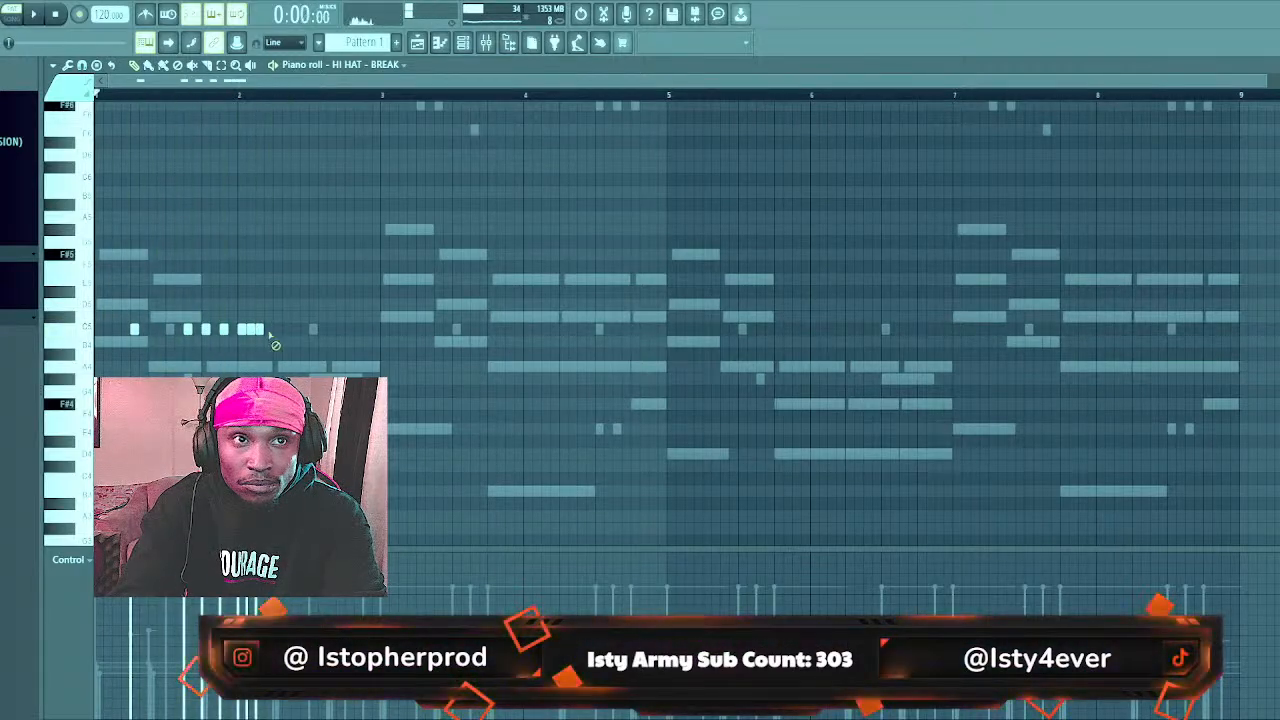
left_click(284, 330)
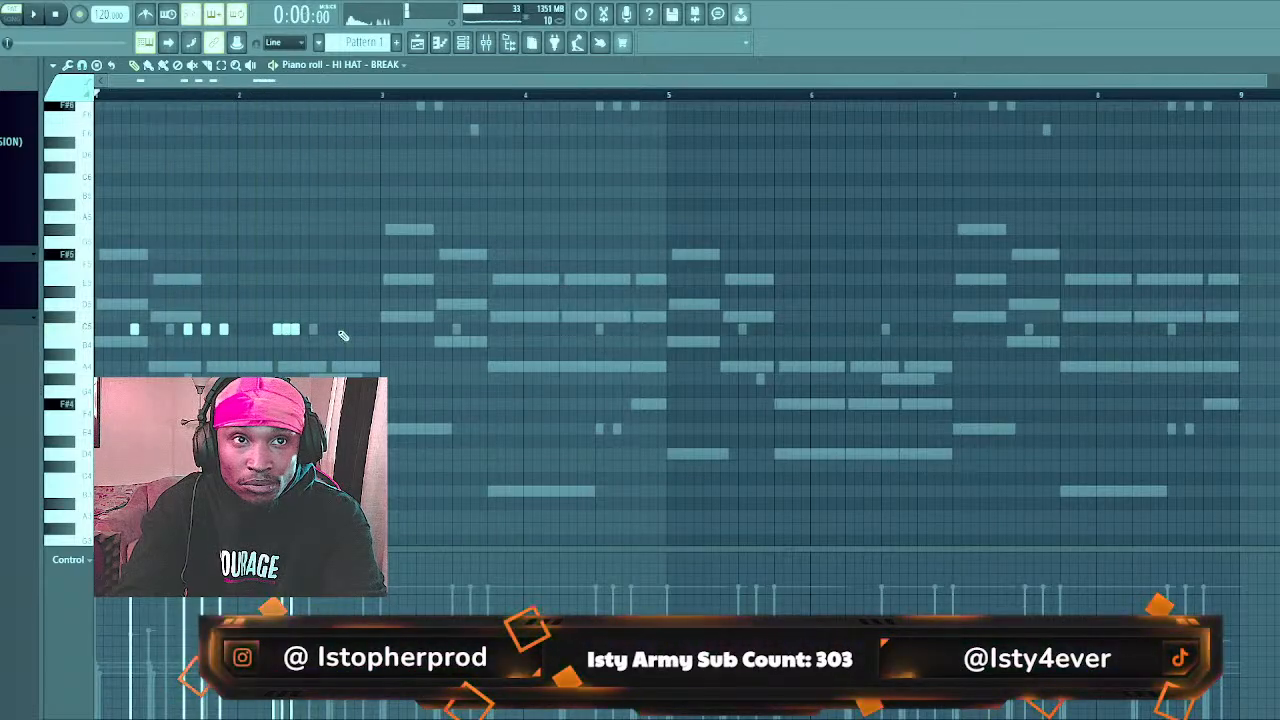
key("space")
left_click(340, 331)
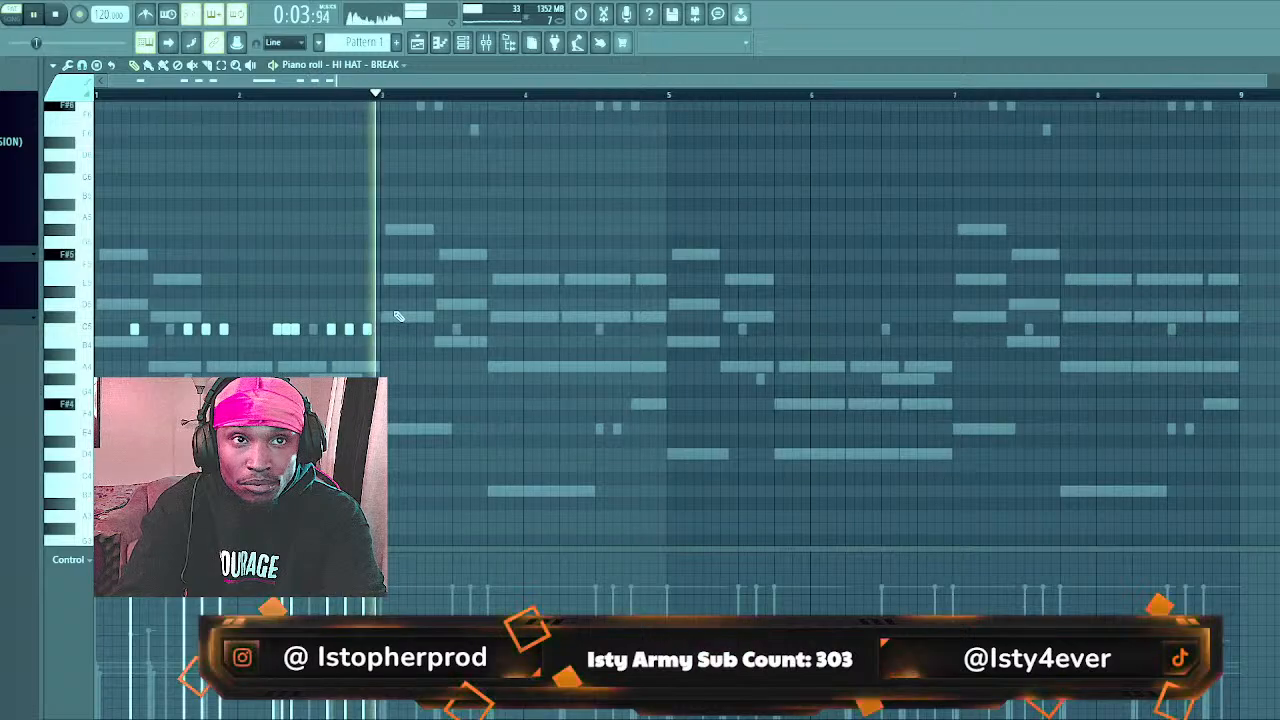
Place eighth-note hi-hats from the start of bar 3, and add one hit on the first beat of bar 1
left_click_drag(367, 332, 393, 334)
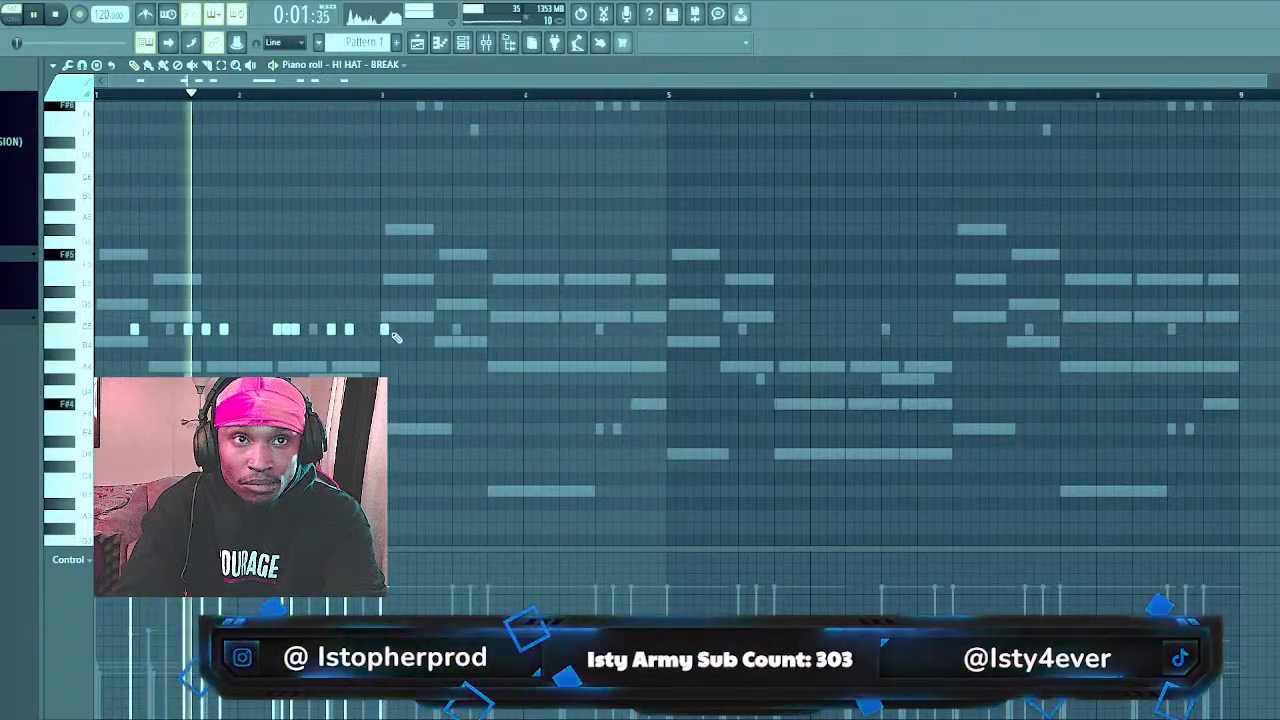
left_click(403, 331)
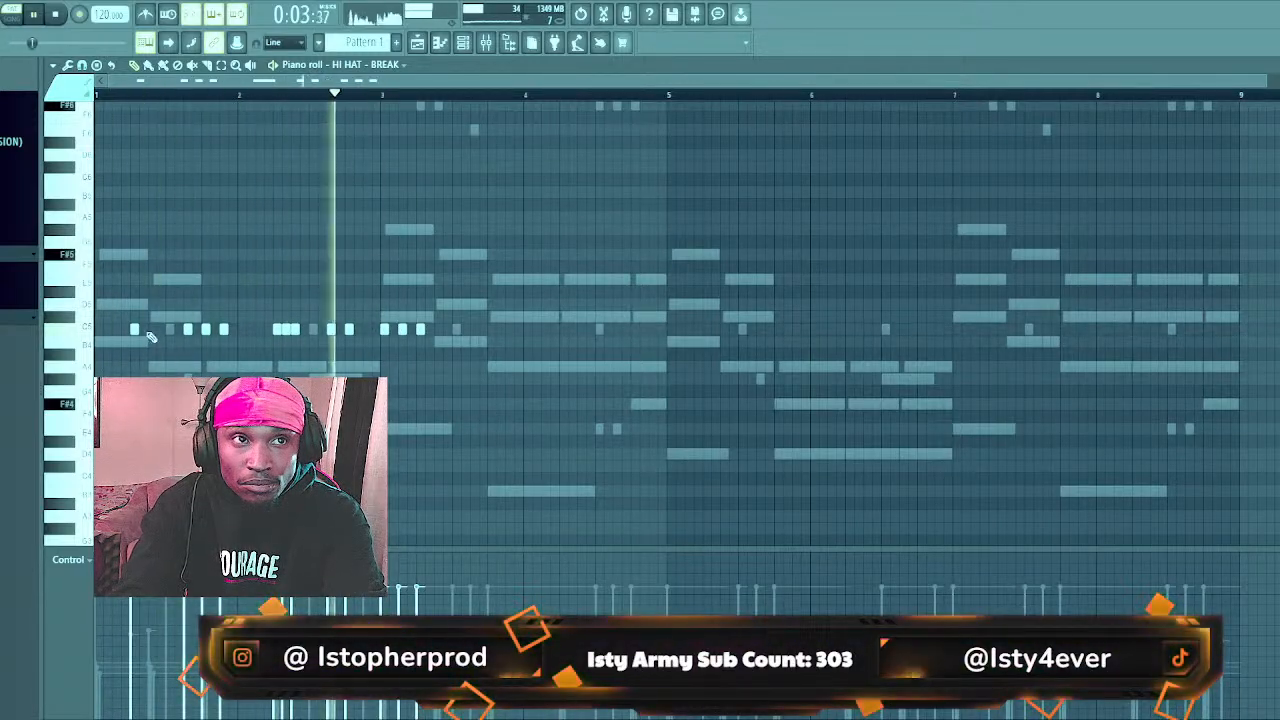
key("space")
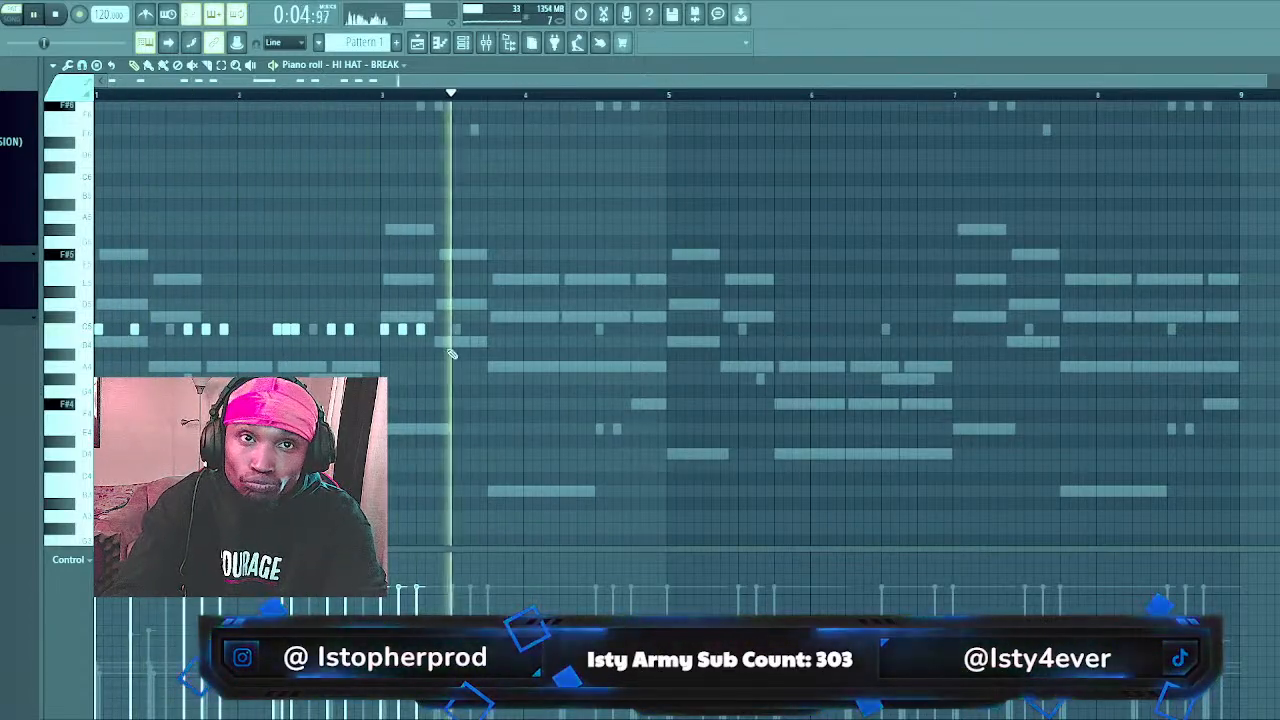
key("space")
key("space")
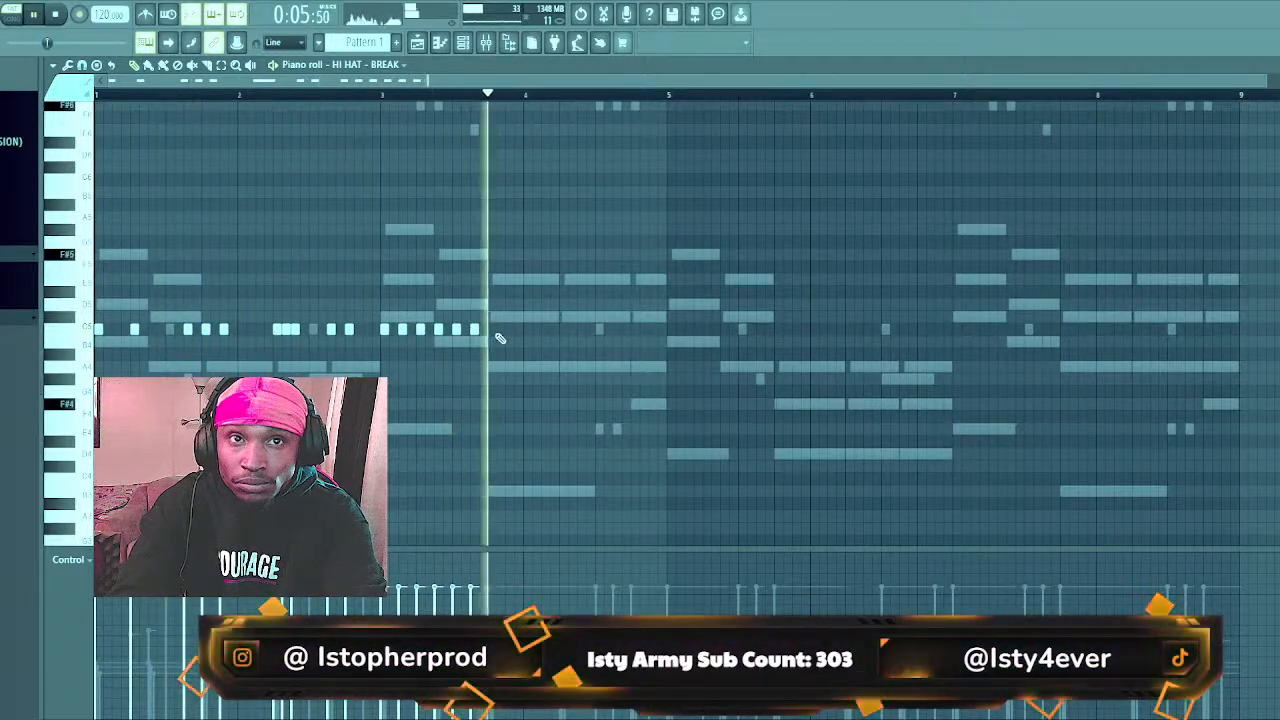
key("space")
key("space")
Continue the C5 hi-hats from late bar 3 through bar 4, with a three-hit sixteenth-note roll at the start of bar 4
left_click(491, 329)
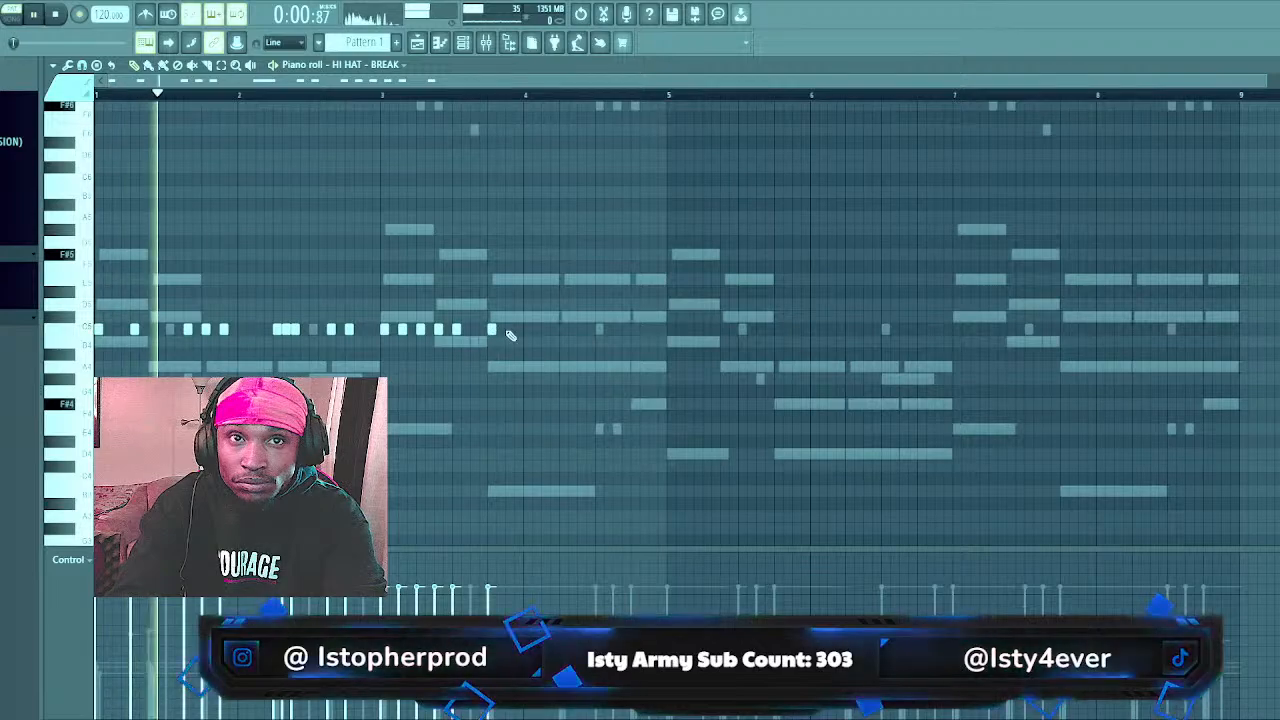
left_click(509, 329)
left_click(527, 329)
left_click(536, 329)
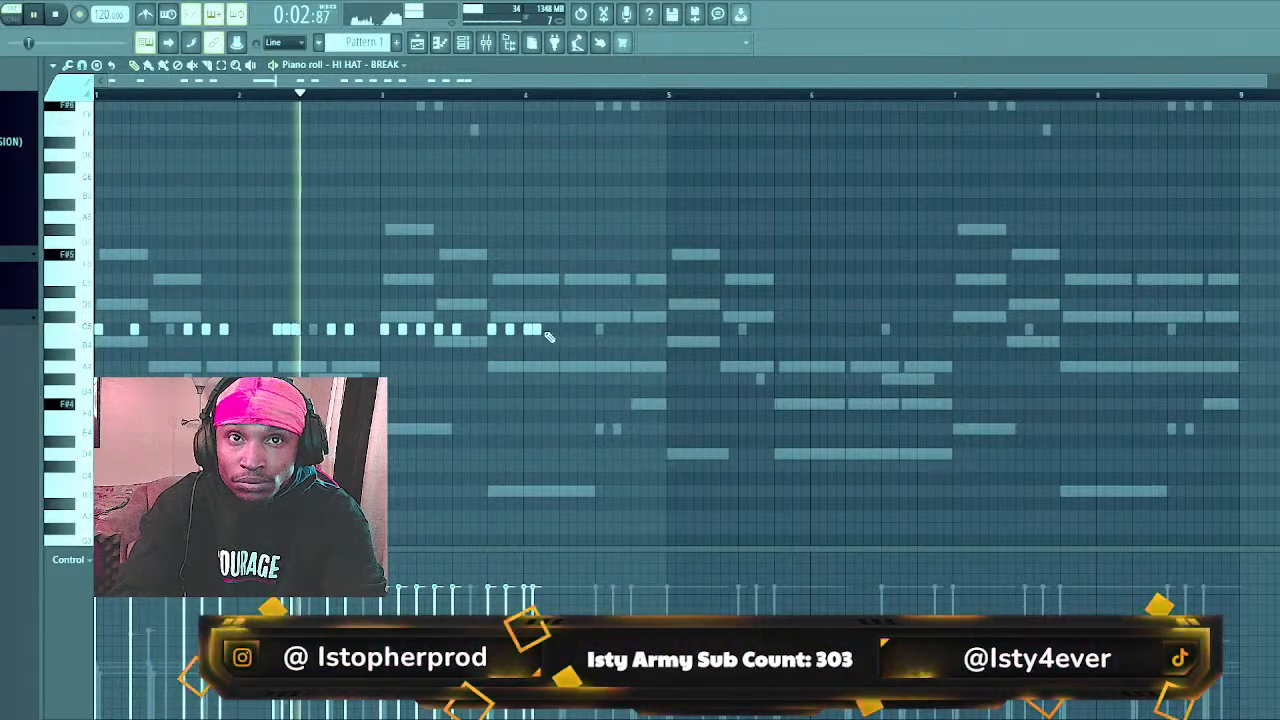
left_click(545, 329)
left_click(563, 329)
left_click(574, 329)
left_click(581, 329)
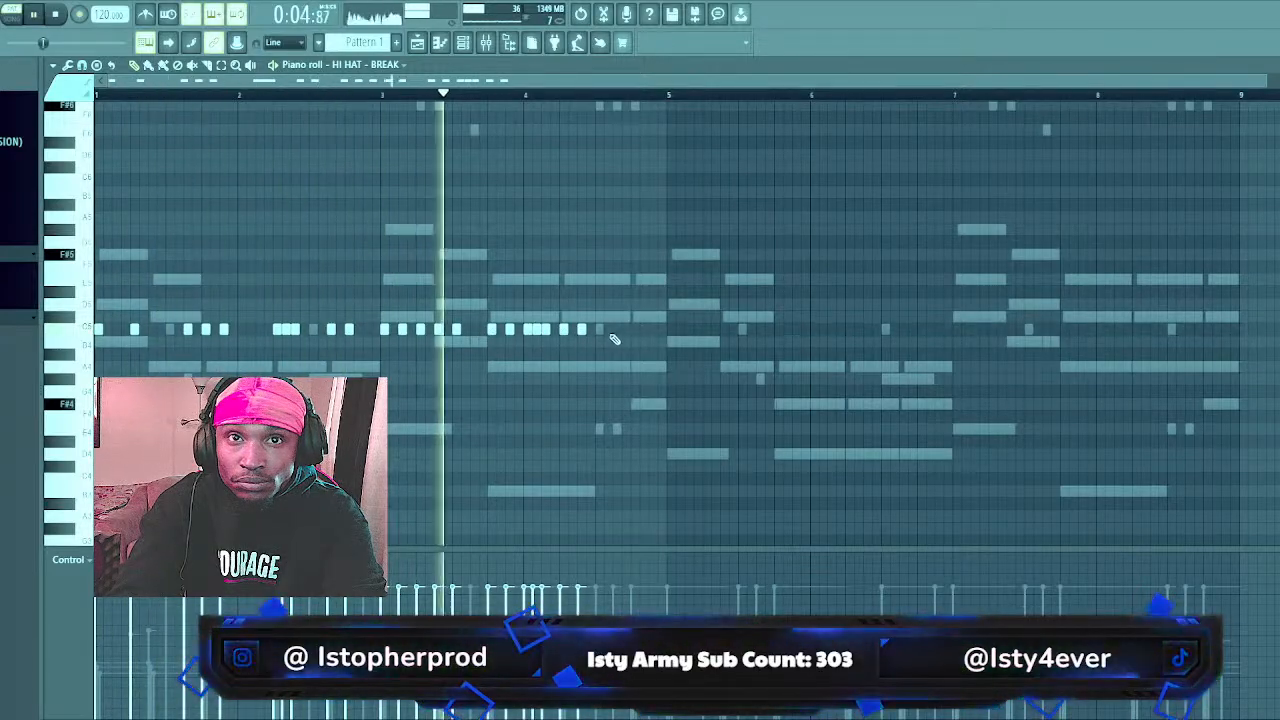
left_click(617, 329)
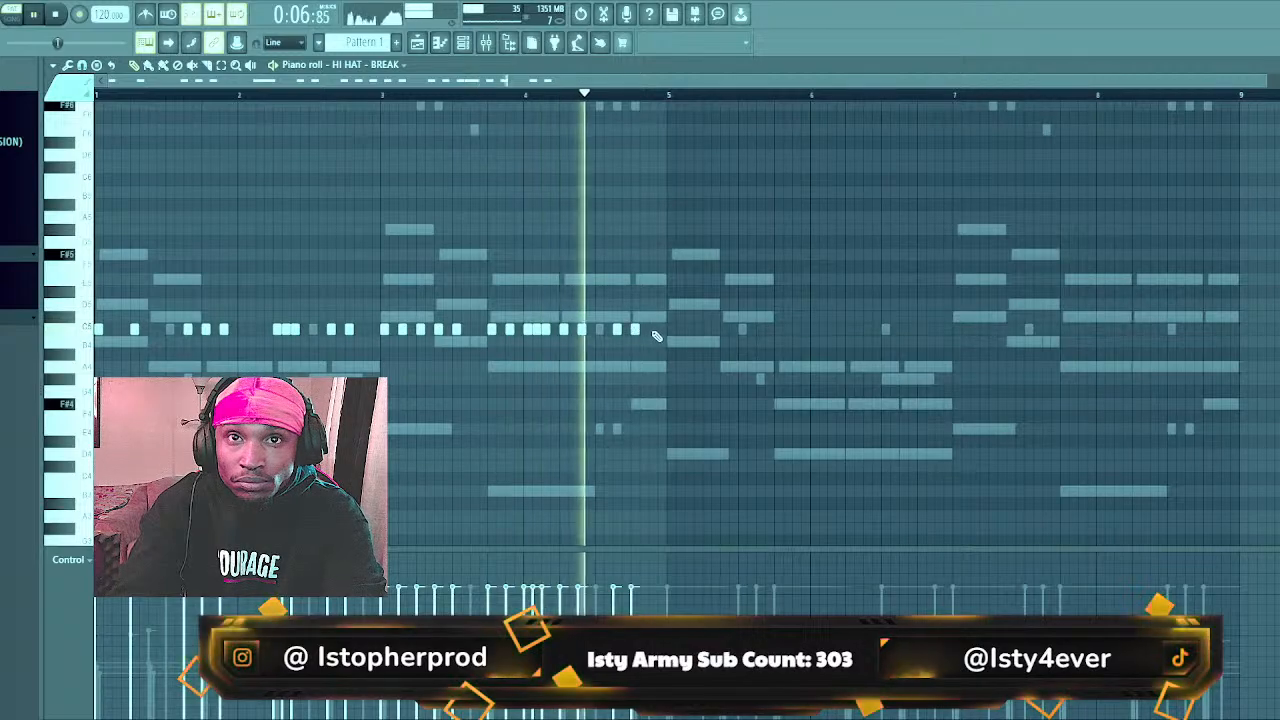
left_click(649, 329)
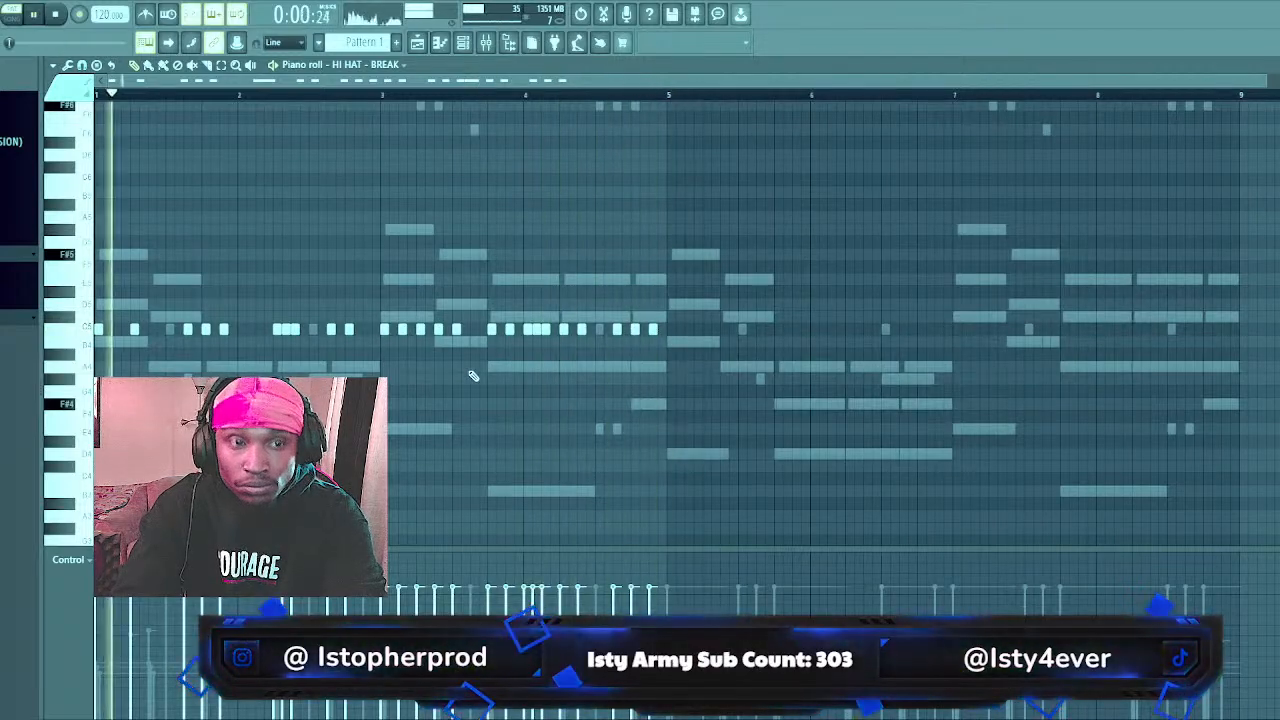
Duplicate the four-bar hi-hat pattern and shift the copy to line up with bars 5 to 8
key("ctrl+b")
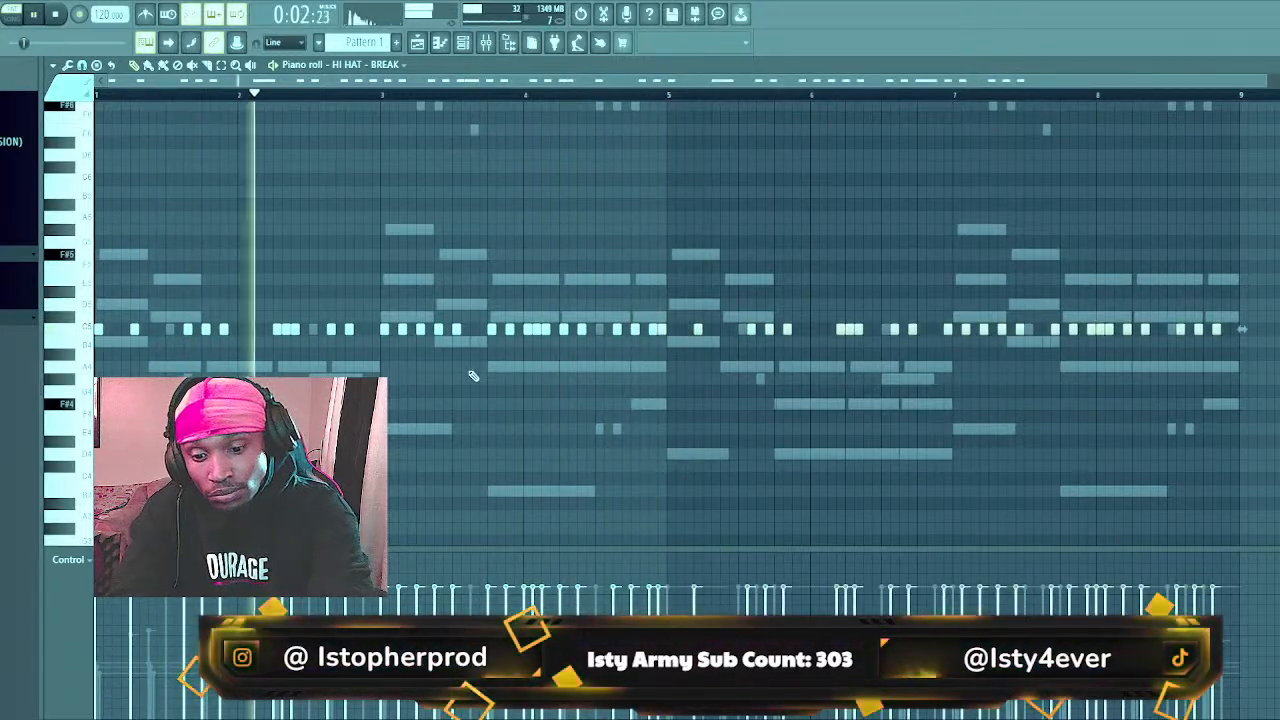
key("shift+Right")
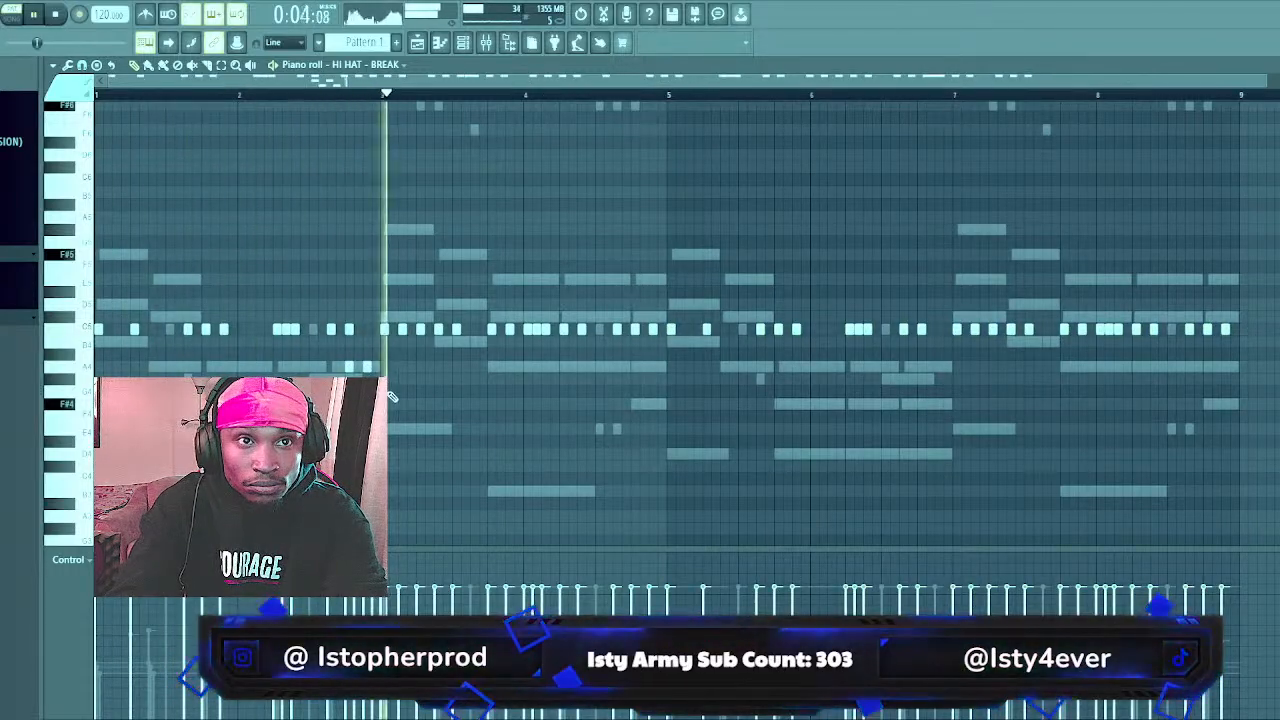
Add F#4 hi-hat hits in bar 4, with three around beat 3 and four across beat 4
key("space")
key("space")
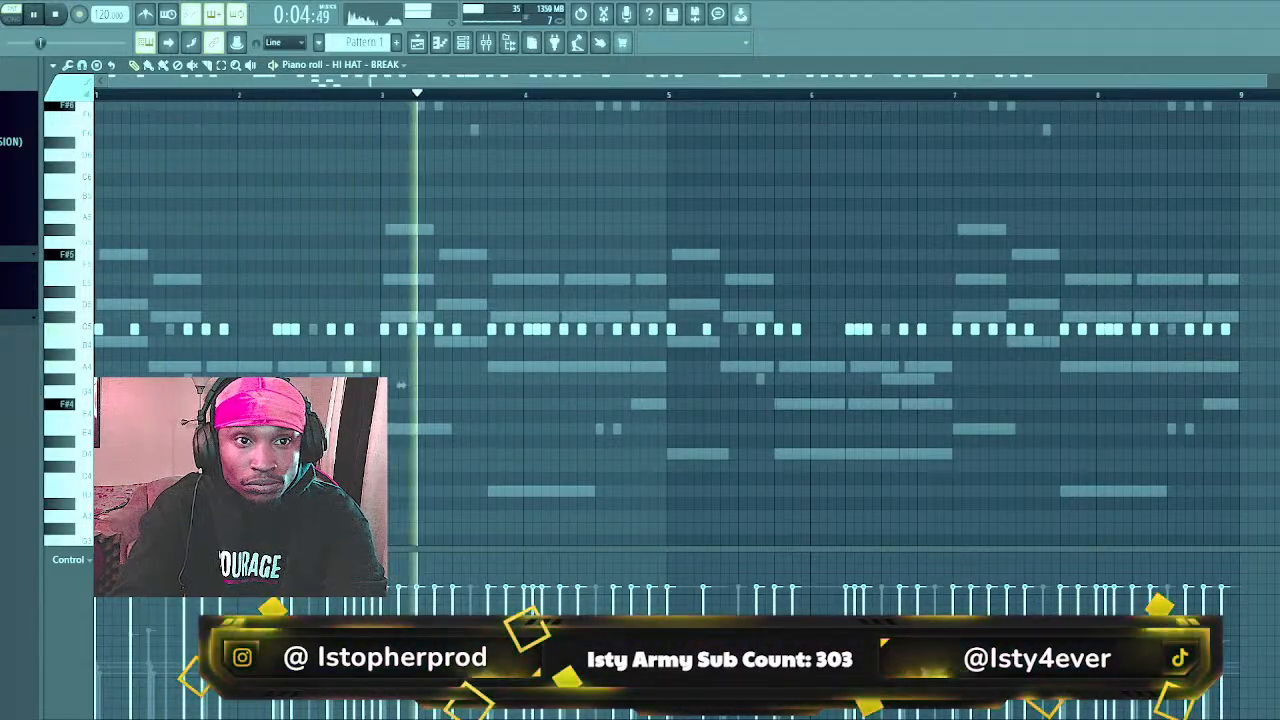
key("space")
key("space")
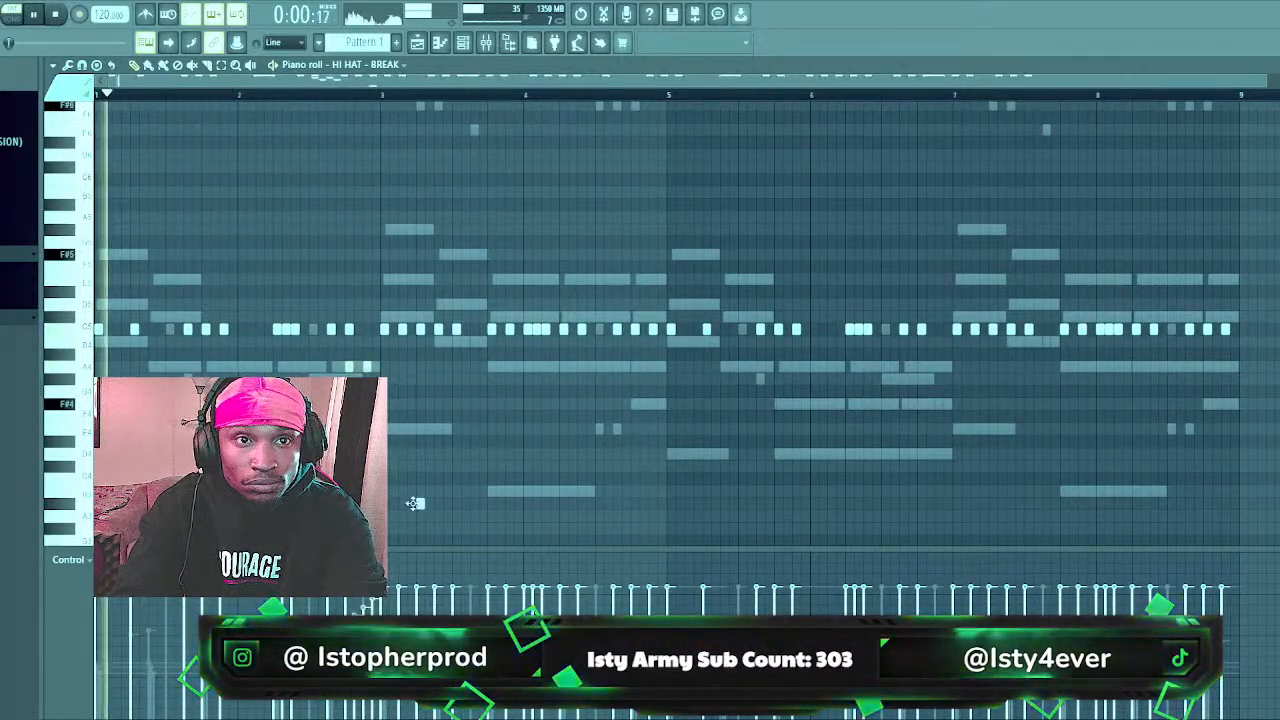
left_click(590, 404)
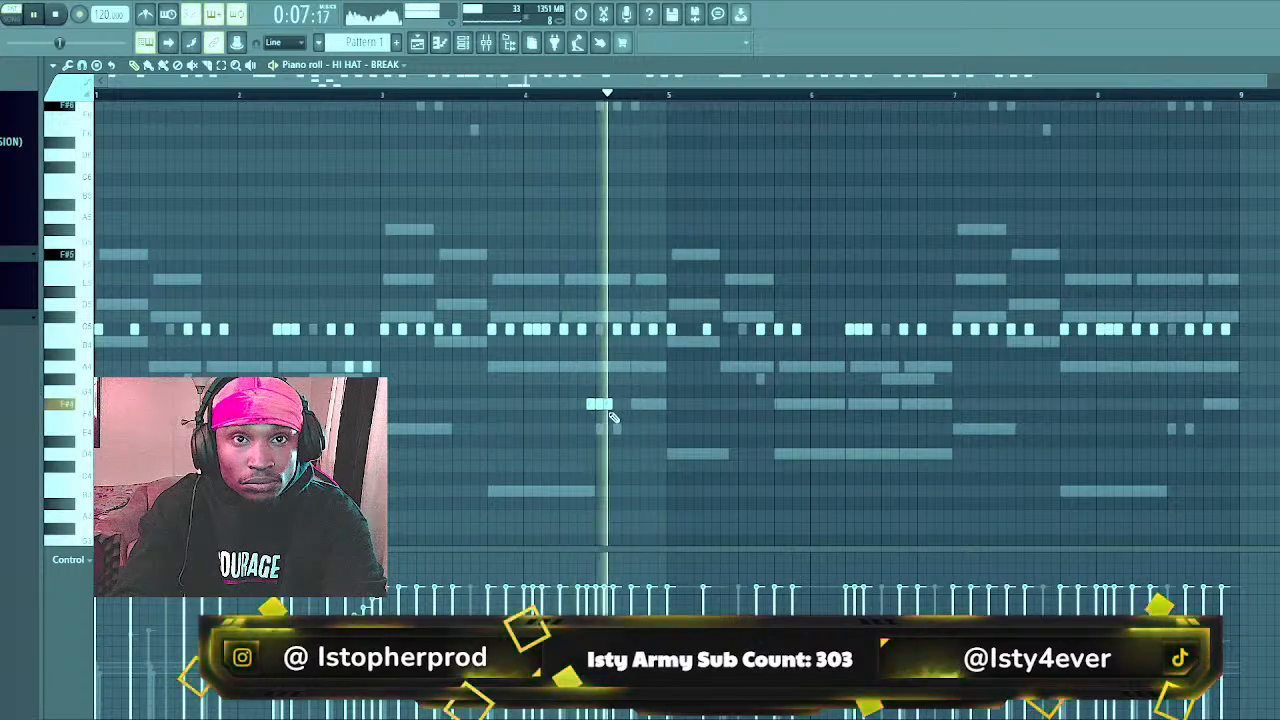
left_click(635, 404)
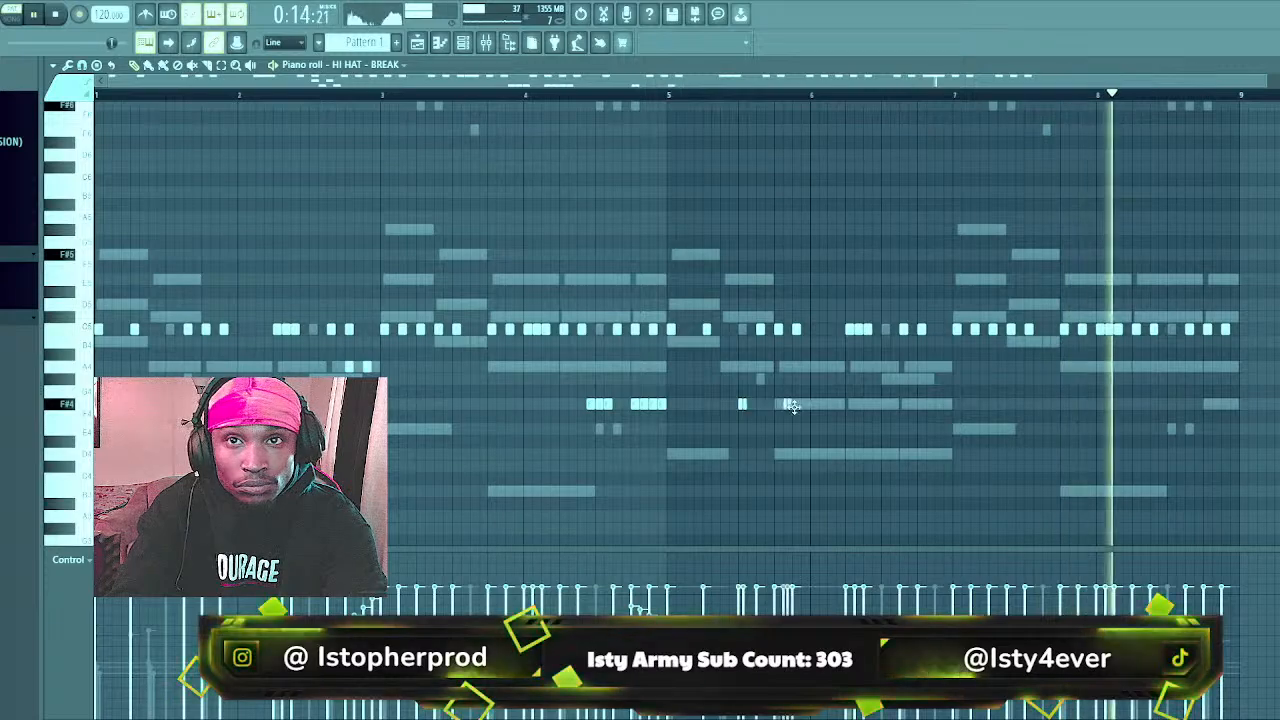
Place short F#4 hi-hat rolls on beat 3 of bar 5 and on beats 2 and 4 of bar 6
left_click(849, 404)
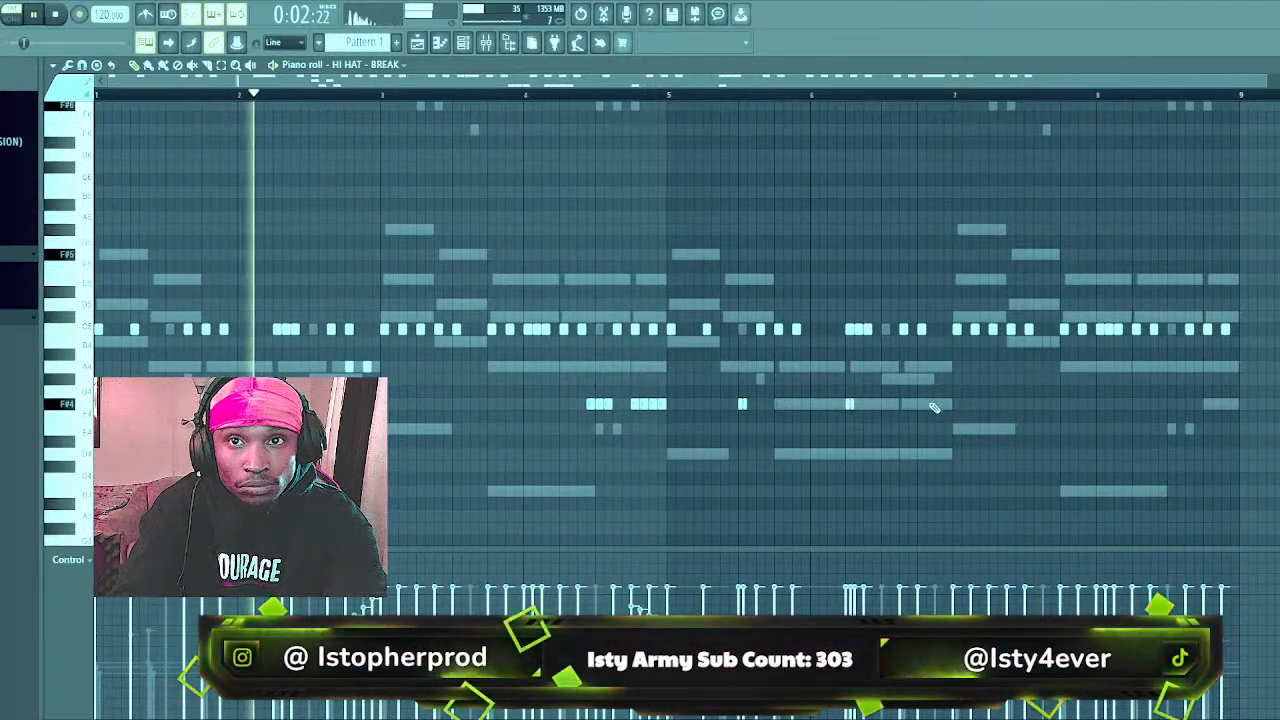
left_click(938, 404)
left_click(946, 404)
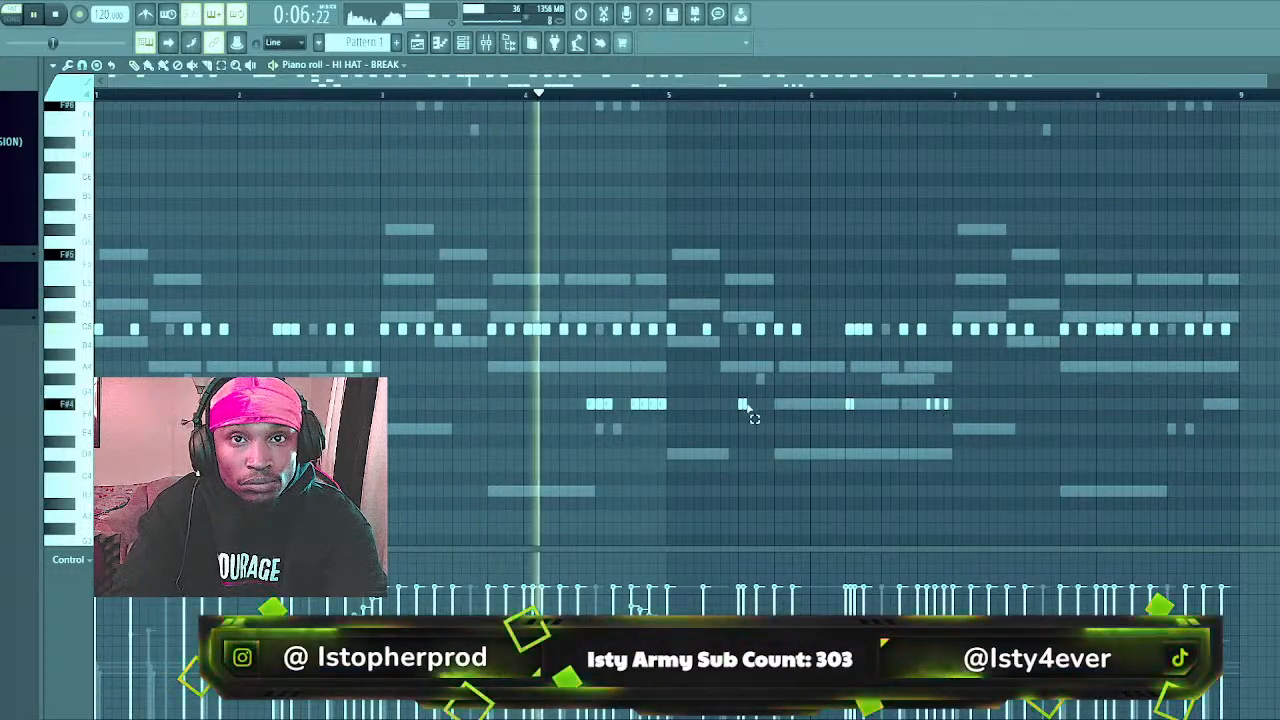
mouse_move(746, 405)
left_mouse_down()
mouse_move(937, 417)
mouse_move(966, 407)
left_mouse_up()
left_click(134, 65)
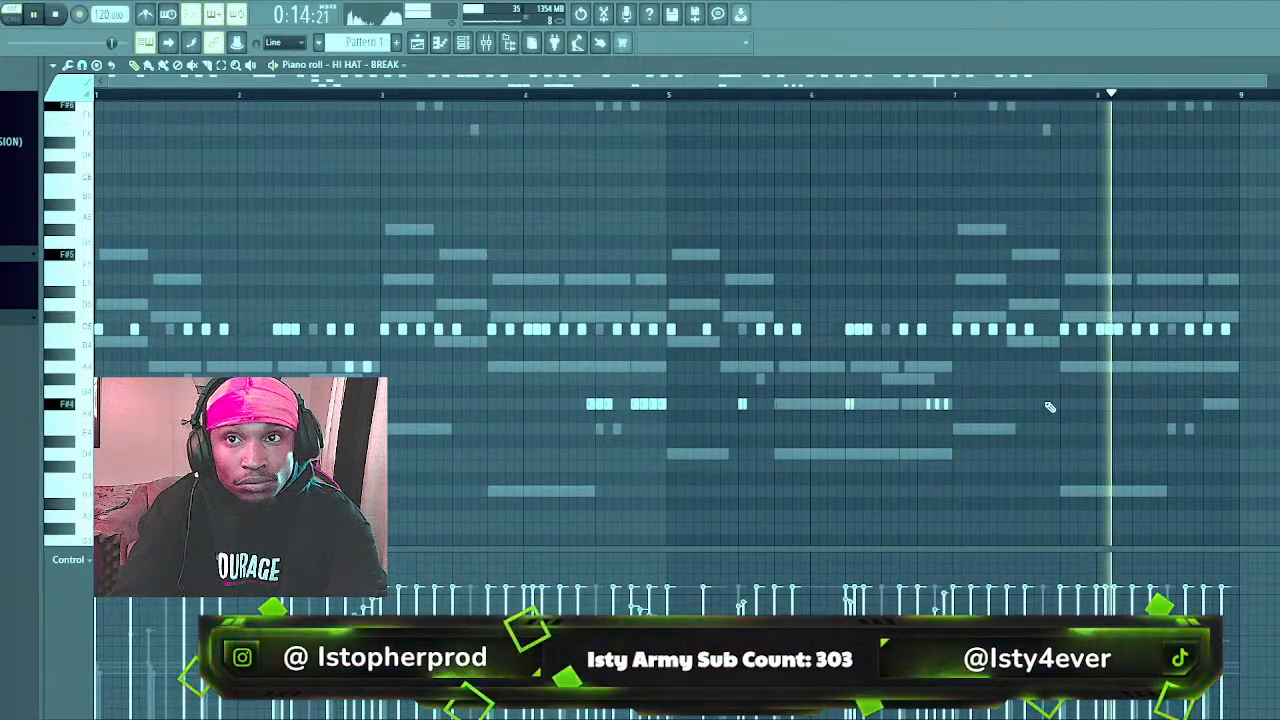
Add a fast run of seven short F#4 hi-hat hits across beats 2 and 3 of bar 8
left_click(1135, 405)
left_click(1141, 405)
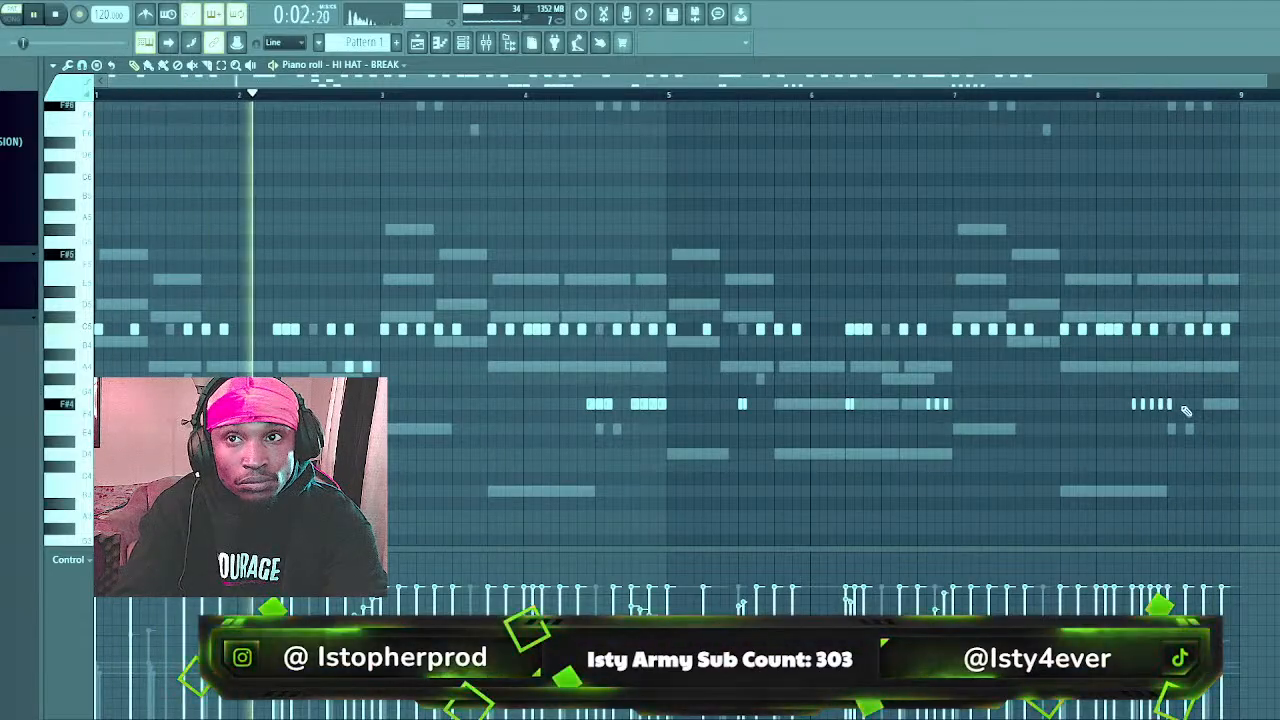
left_click(1176, 405)
left_click(1184, 405)
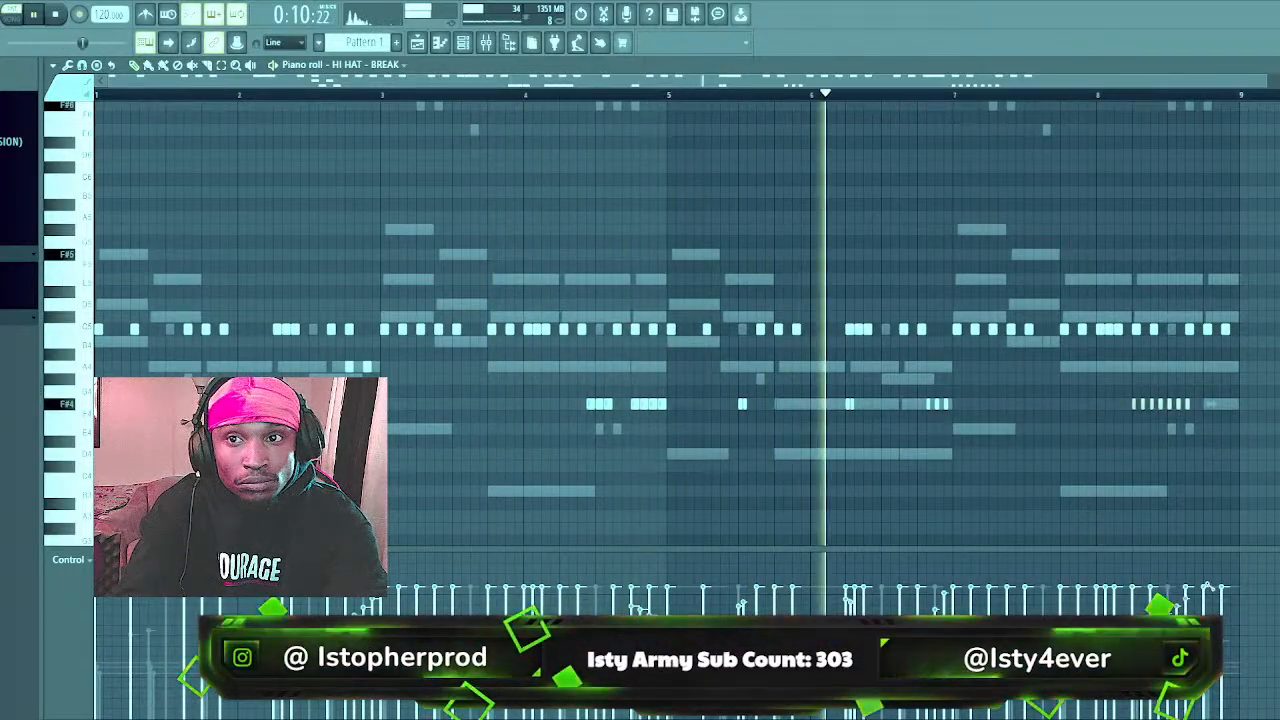
key("space")
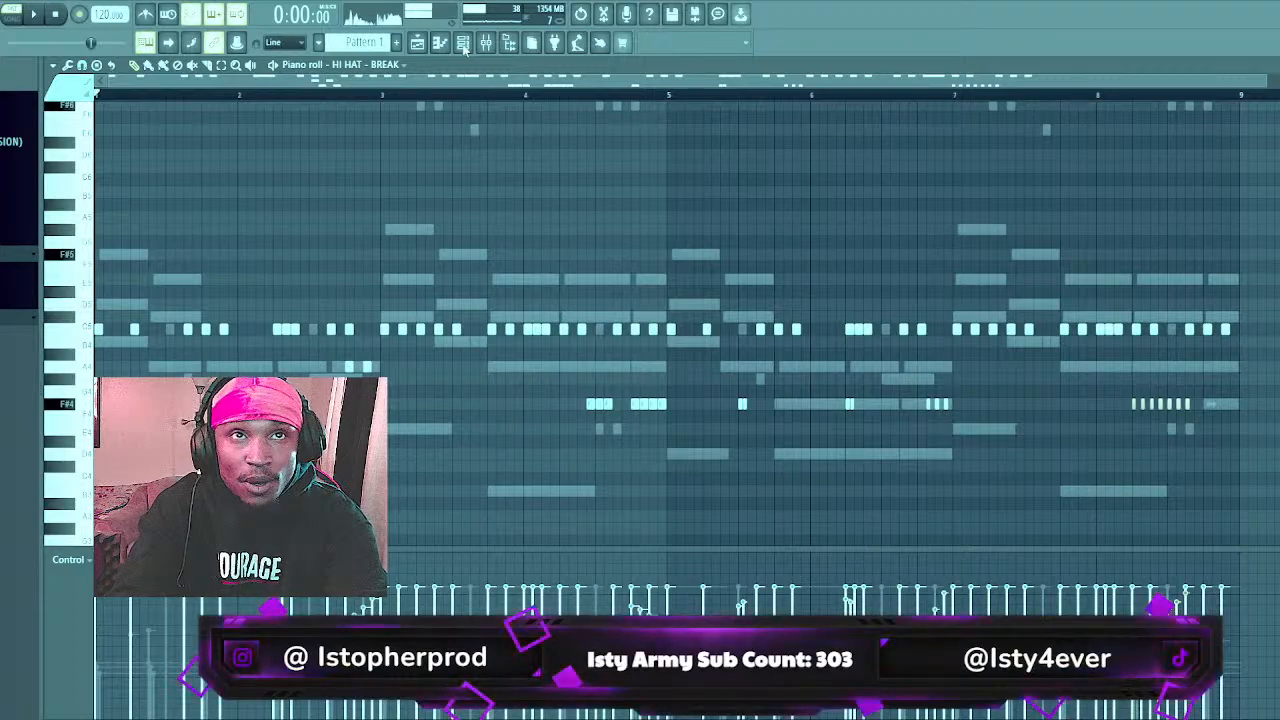
Open the ElectraX #2 synth from the channel rack and audition other patches in TheBeatBuffs Domination bank
left_click(464, 46)
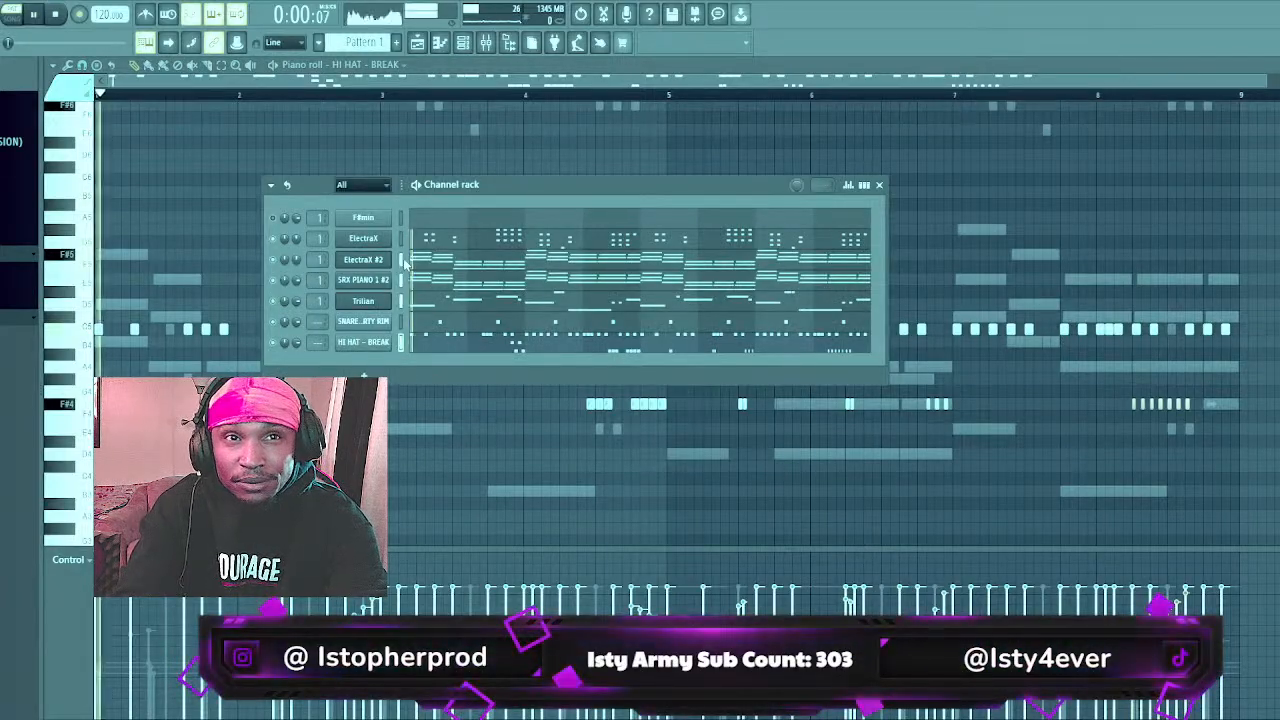
key("space")
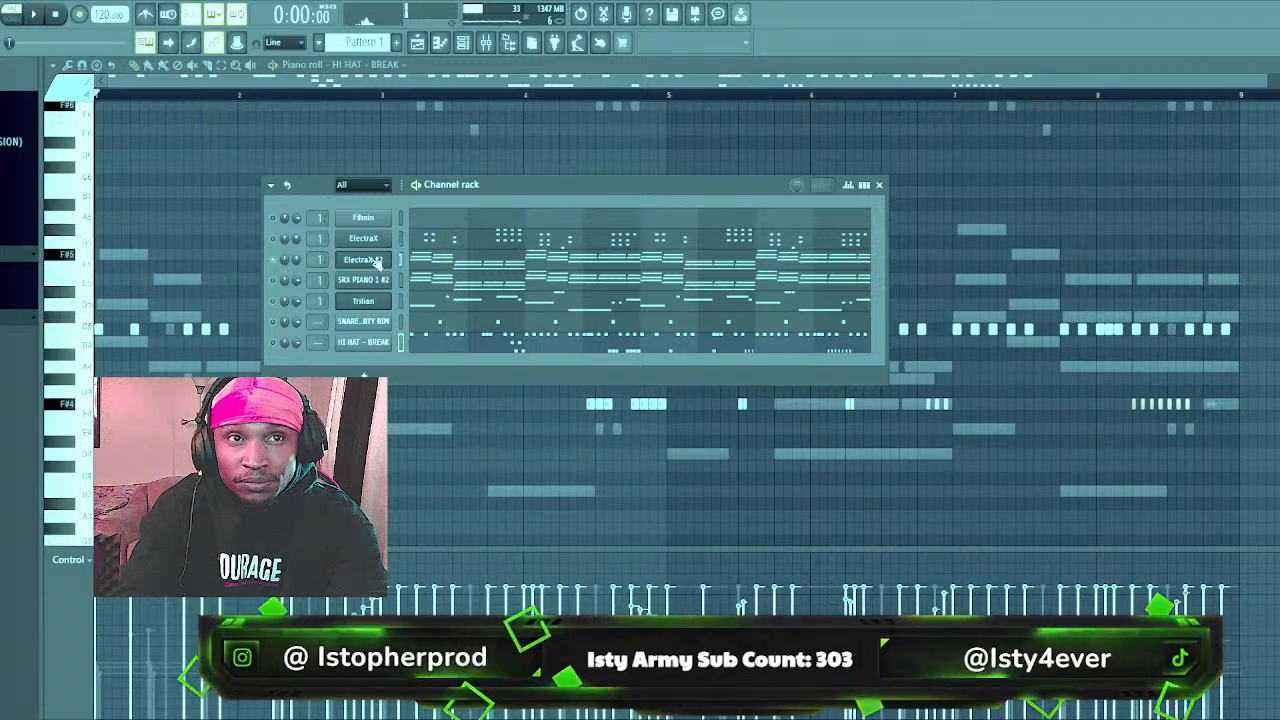
key("space")
left_click(377, 262)
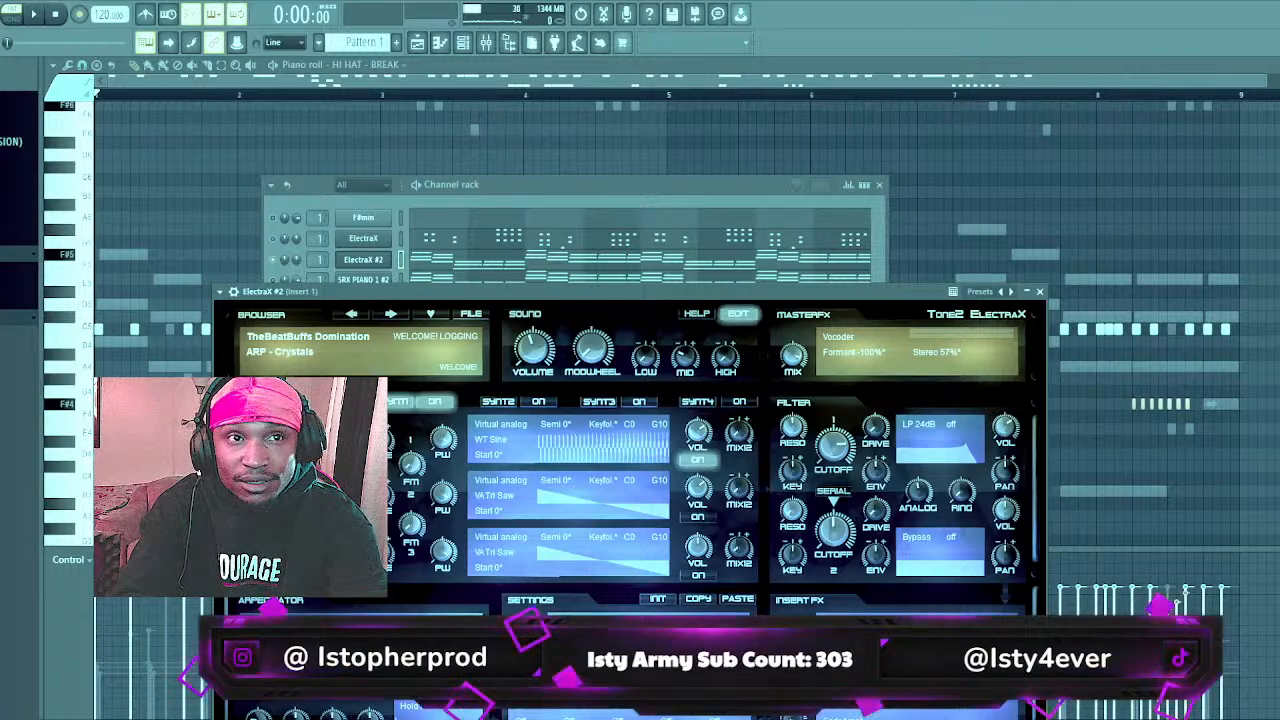
key("space")
scroll(324, 355, "down", 1)
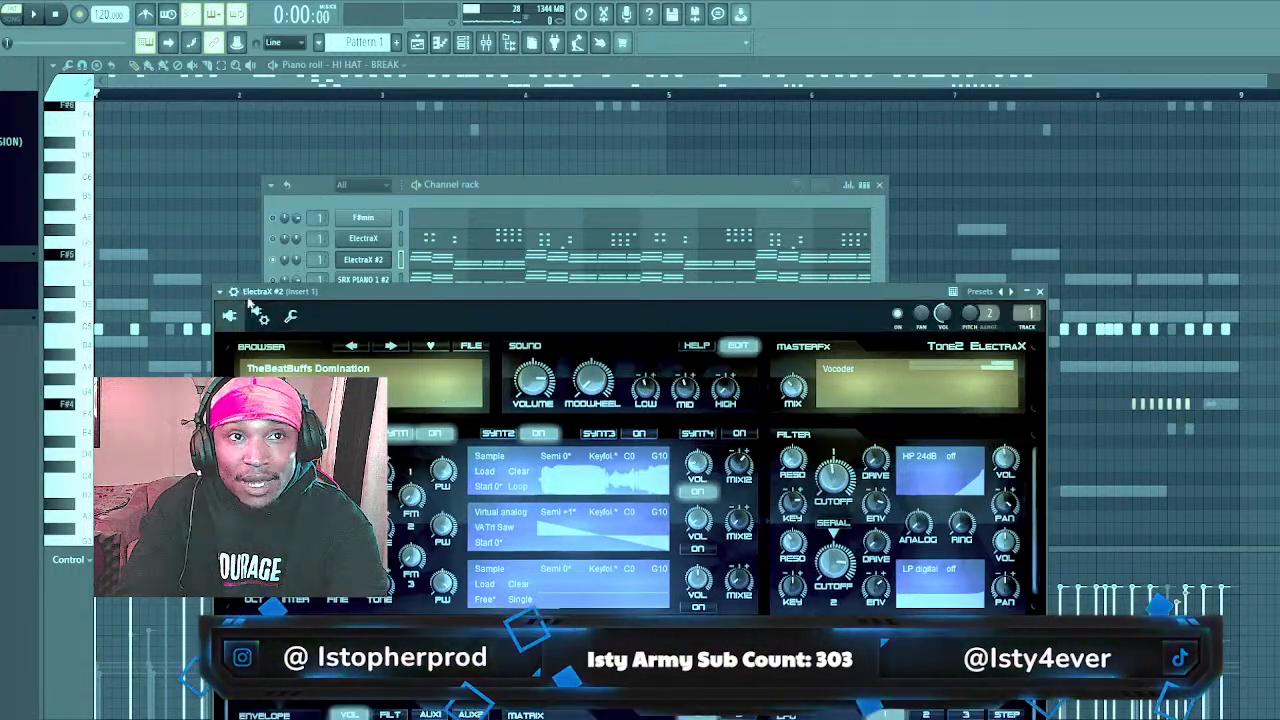
Check the ElectraX #2 channel settings, load the Roy Major - Apache (ElectraX) bank and play the pattern with its patches
left_click(233, 291)
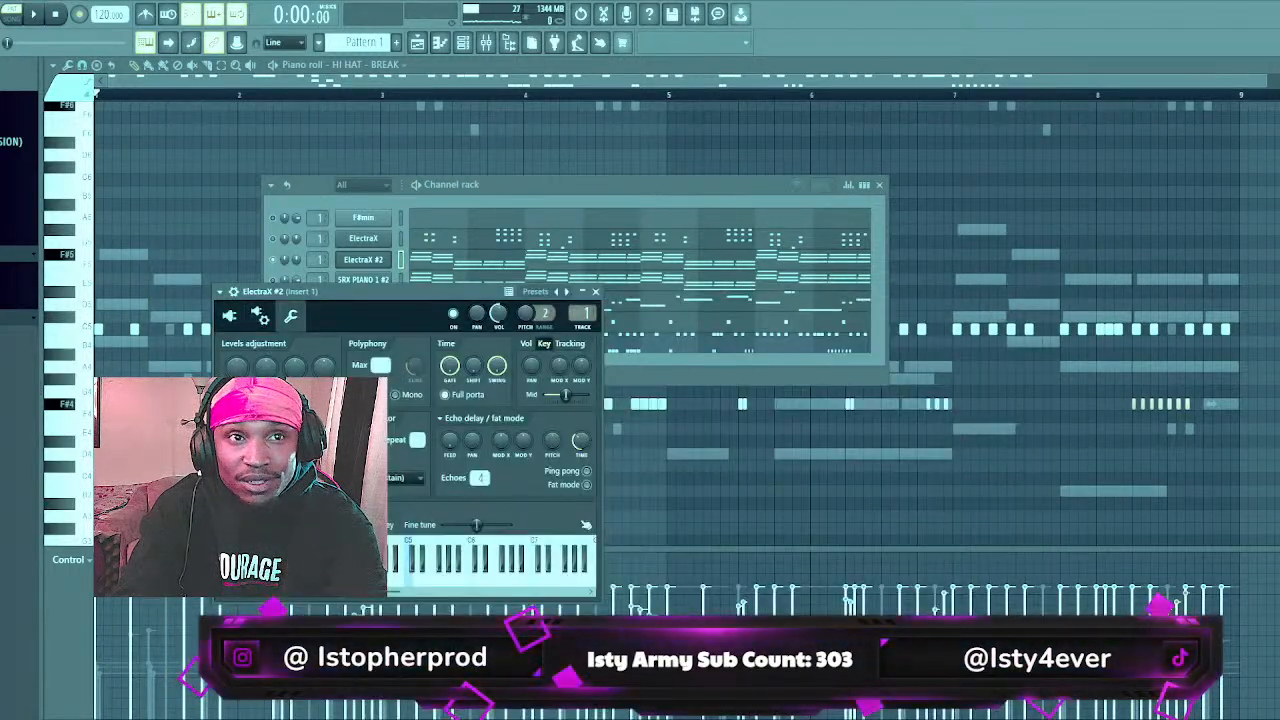
left_click(260, 316)
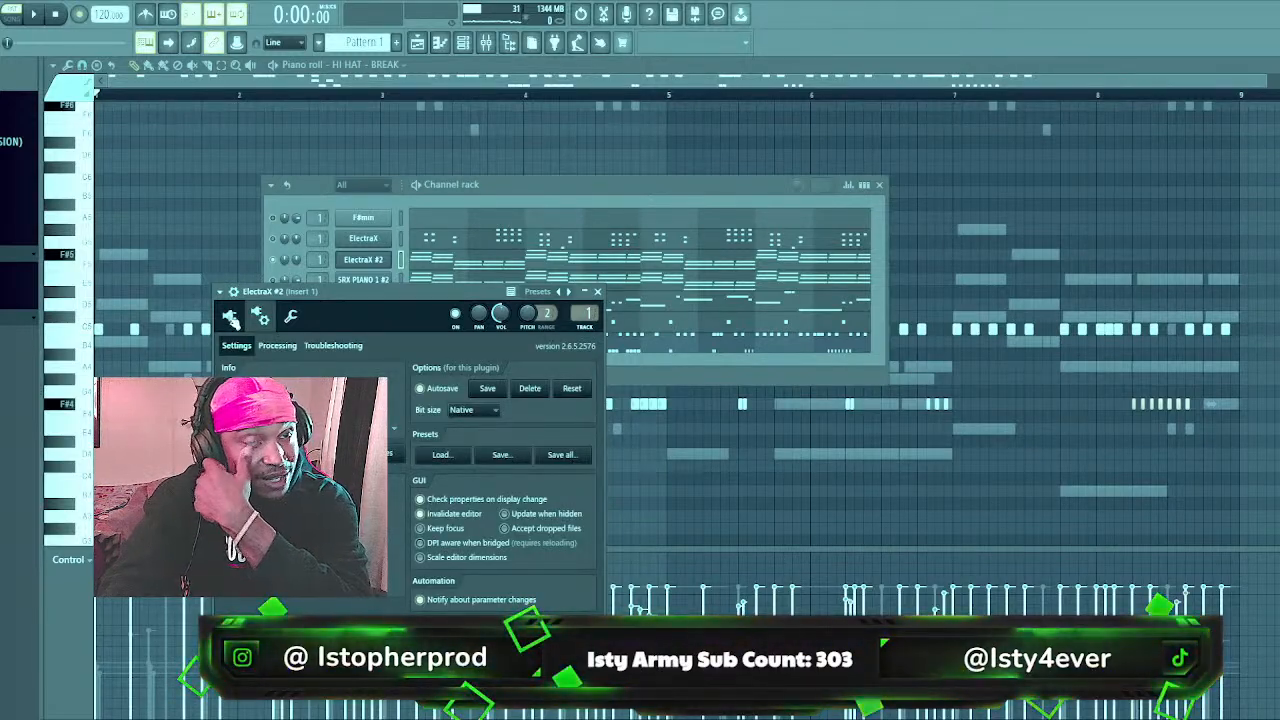
left_click(231, 317)
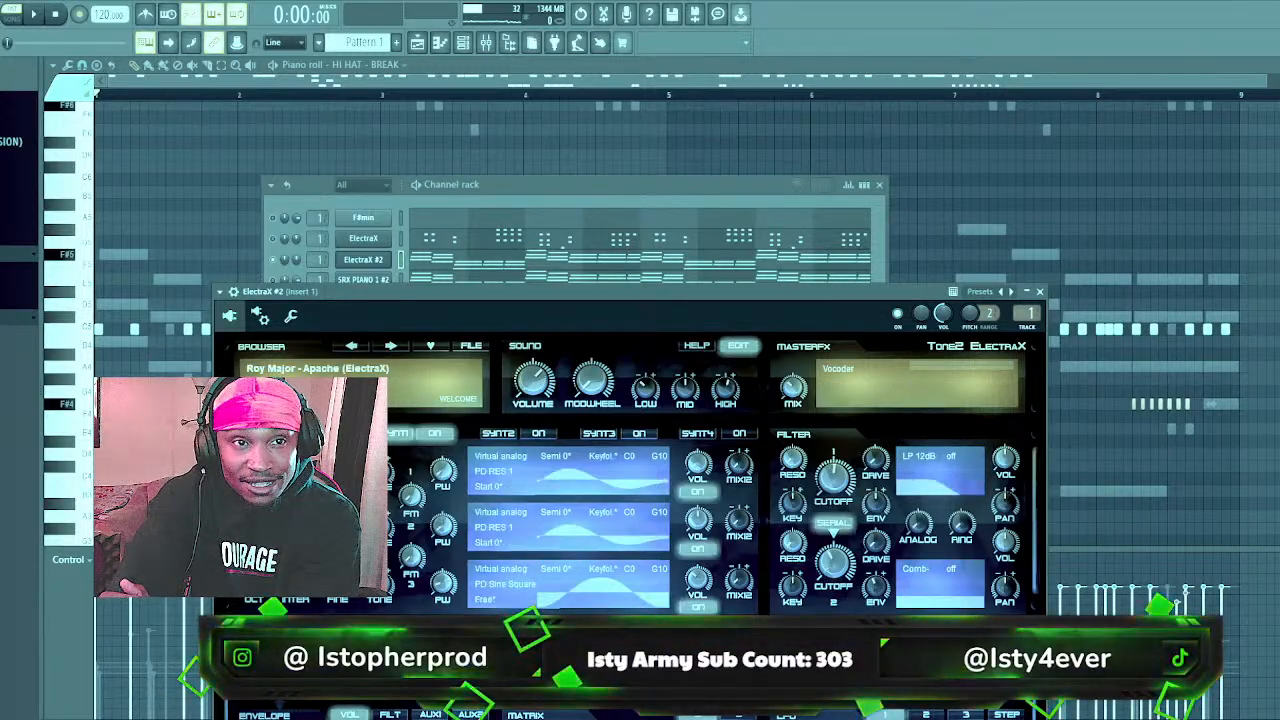
key("space")
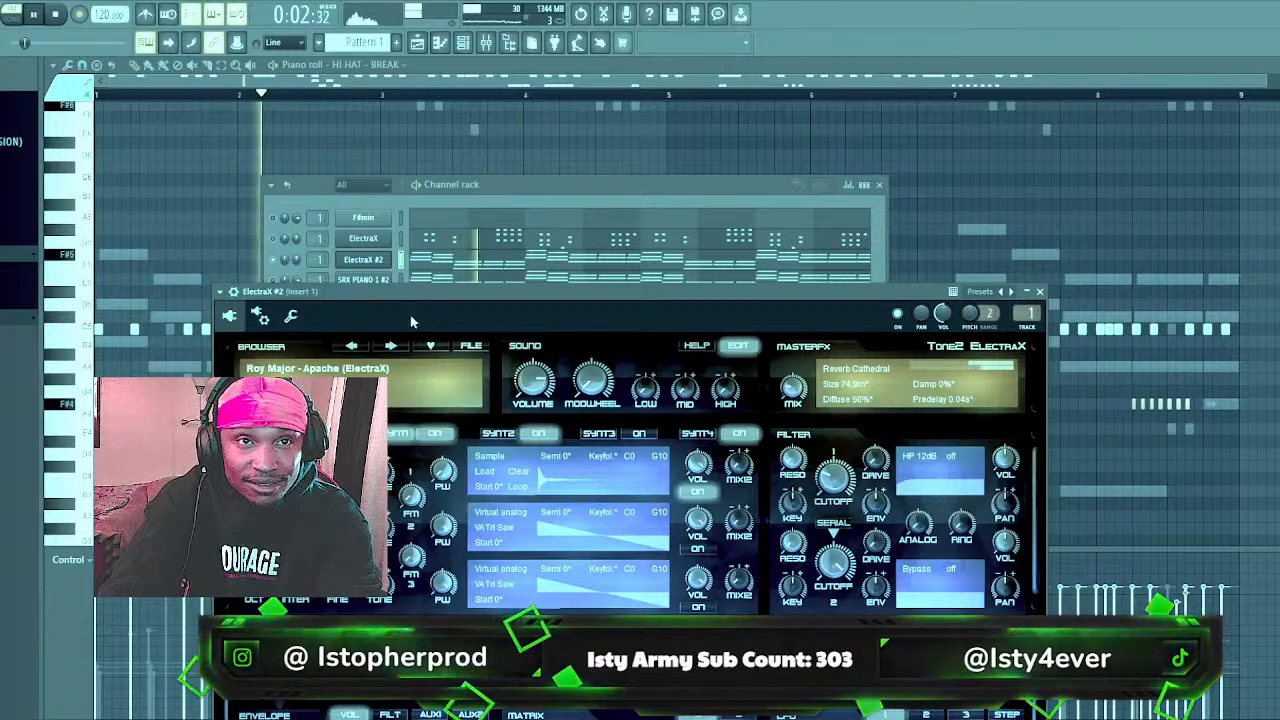
Replay the pattern and open the SRX PIANO 1 #2 chords in the piano roll
left_click(517, 184)
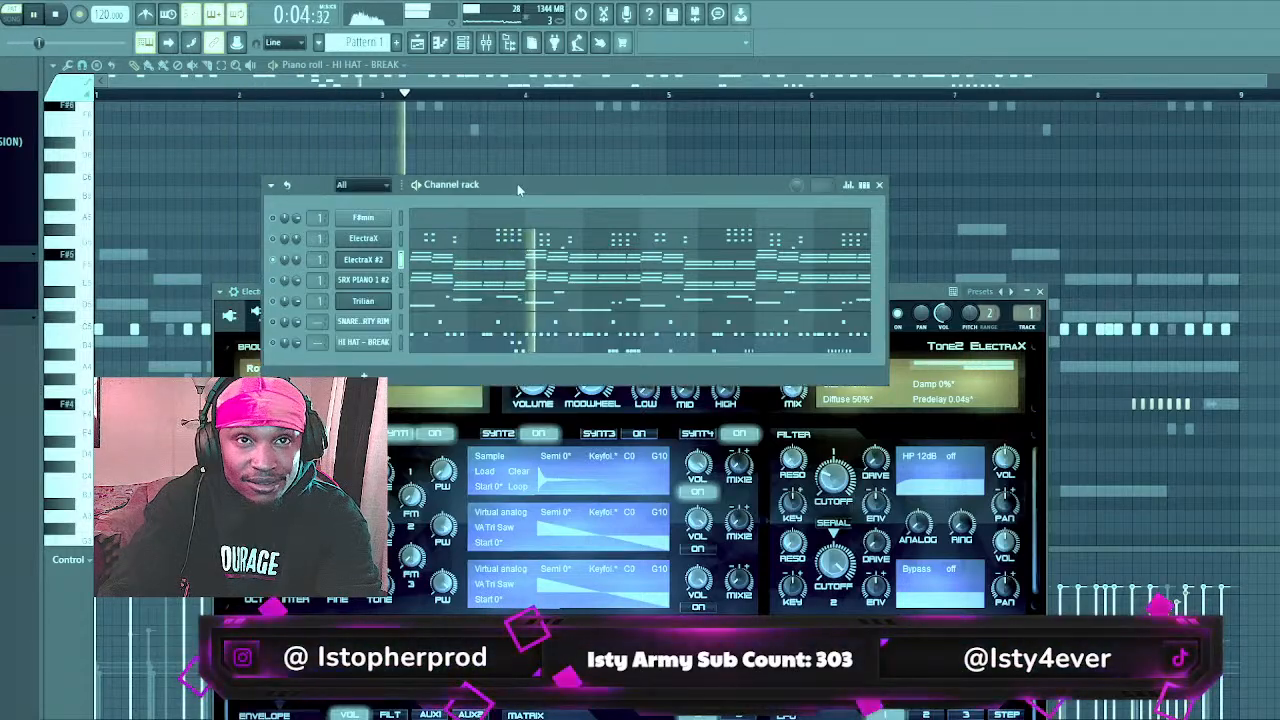
key("space")
key("space")
left_click(531, 281)
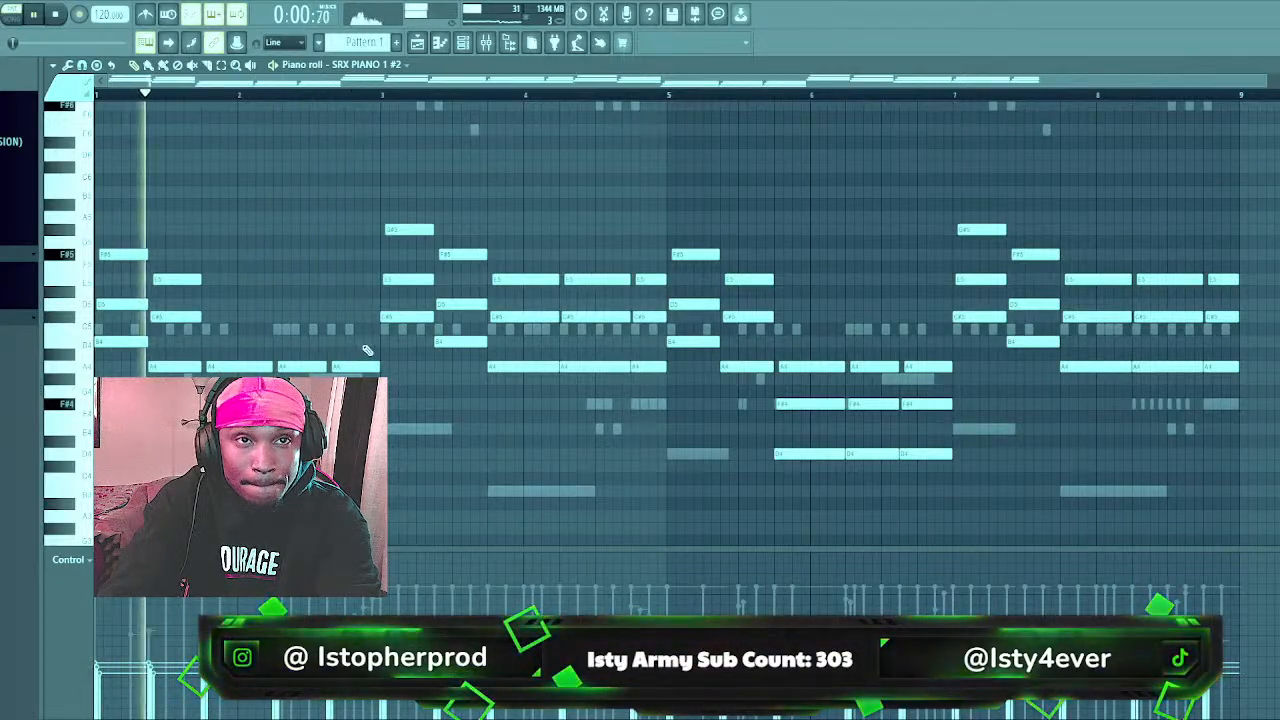
Clone the first ElectraX channel with its notes and audition patches from the Roy Major - Pluto (ElectraX) bank on the copy
left_click(485, 43)
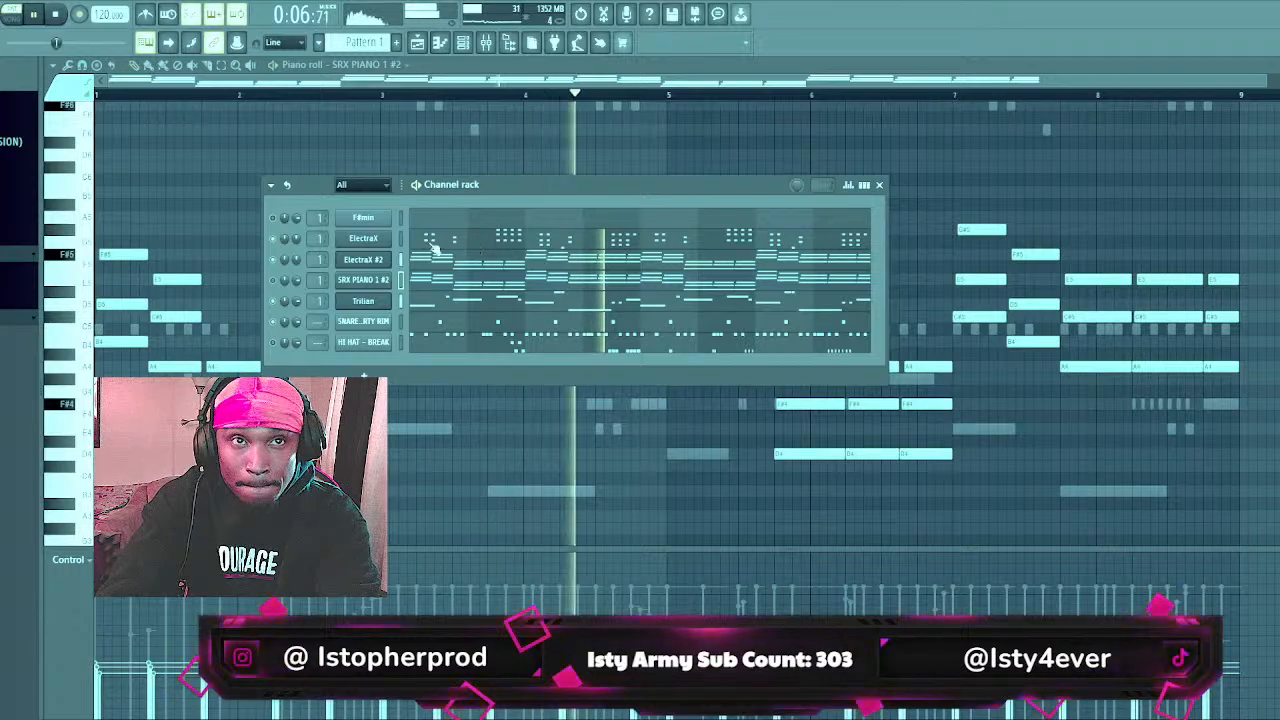
left_click(363, 238)
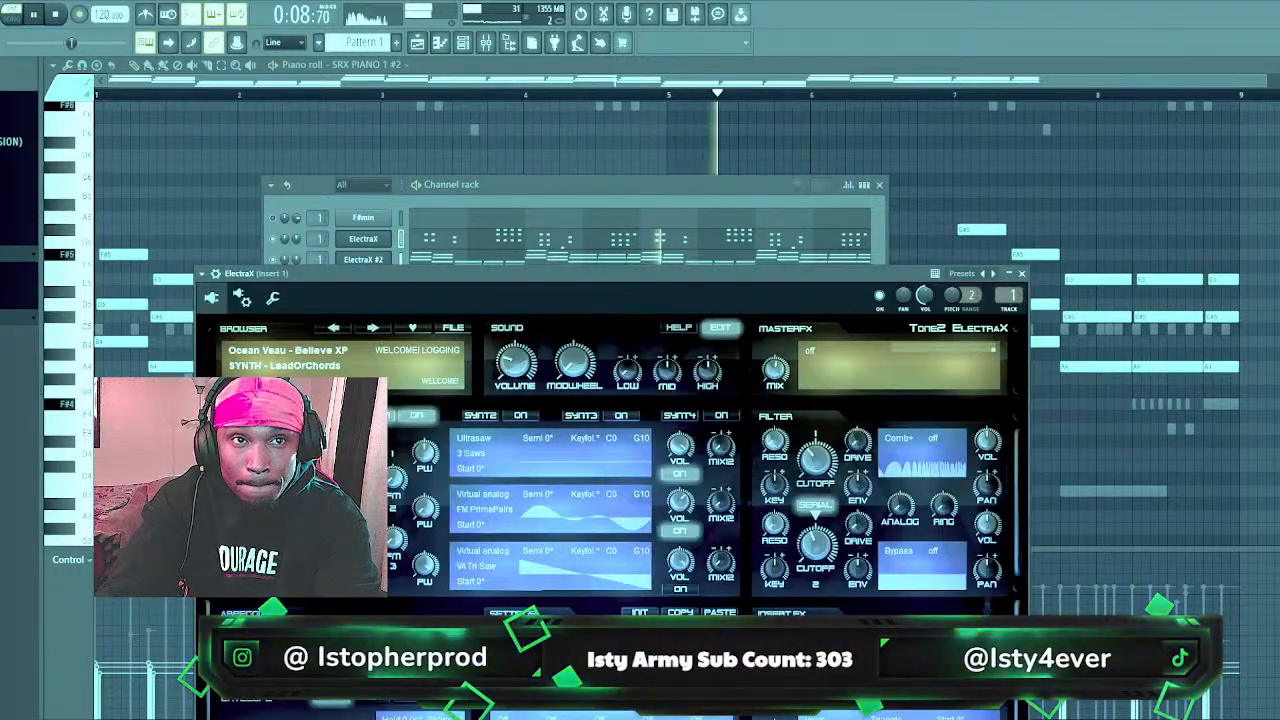
left_click(380, 246)
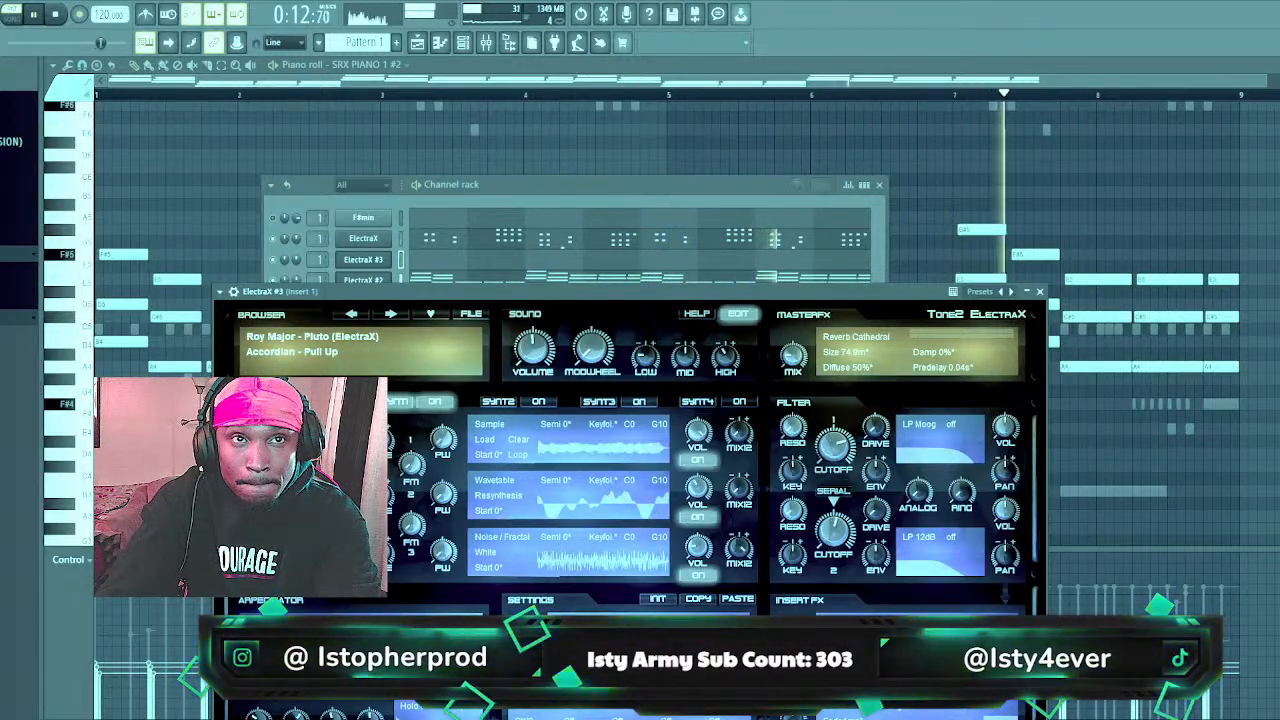
left_click(380, 243)
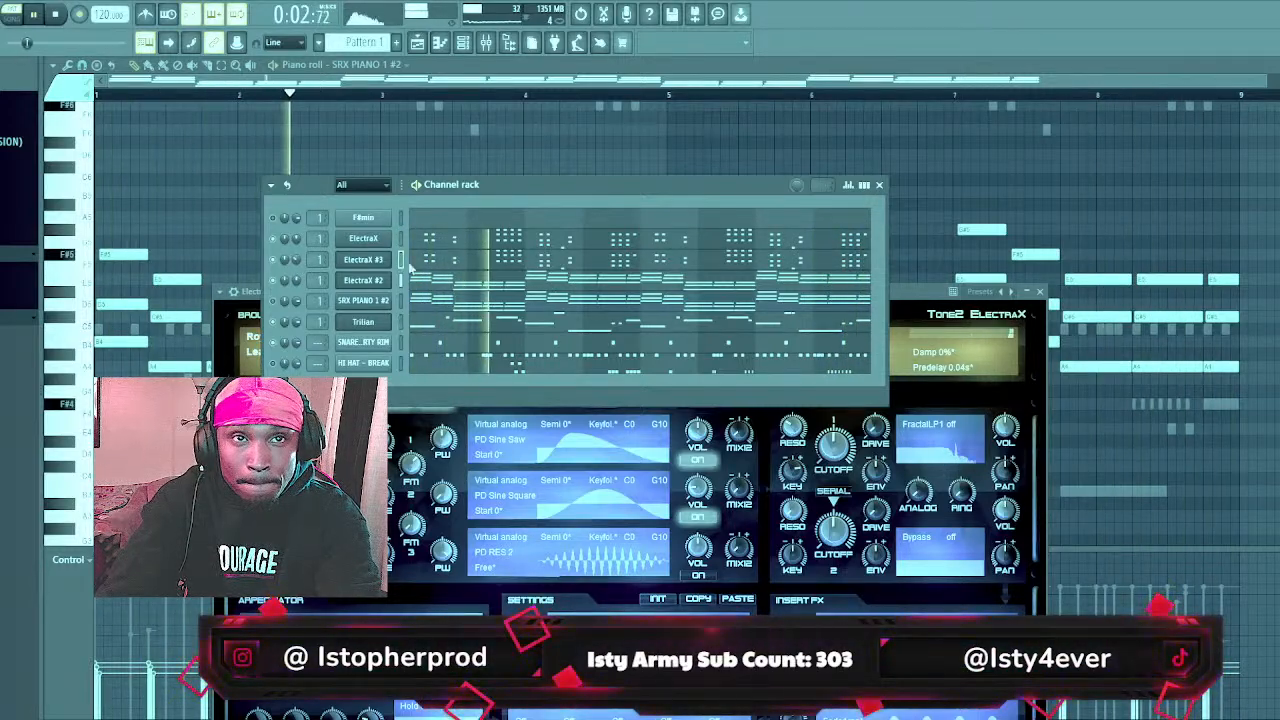
Open the ElectraX #3 notes in the piano roll and apply legato so each note extends to the following one
left_click(470, 270)
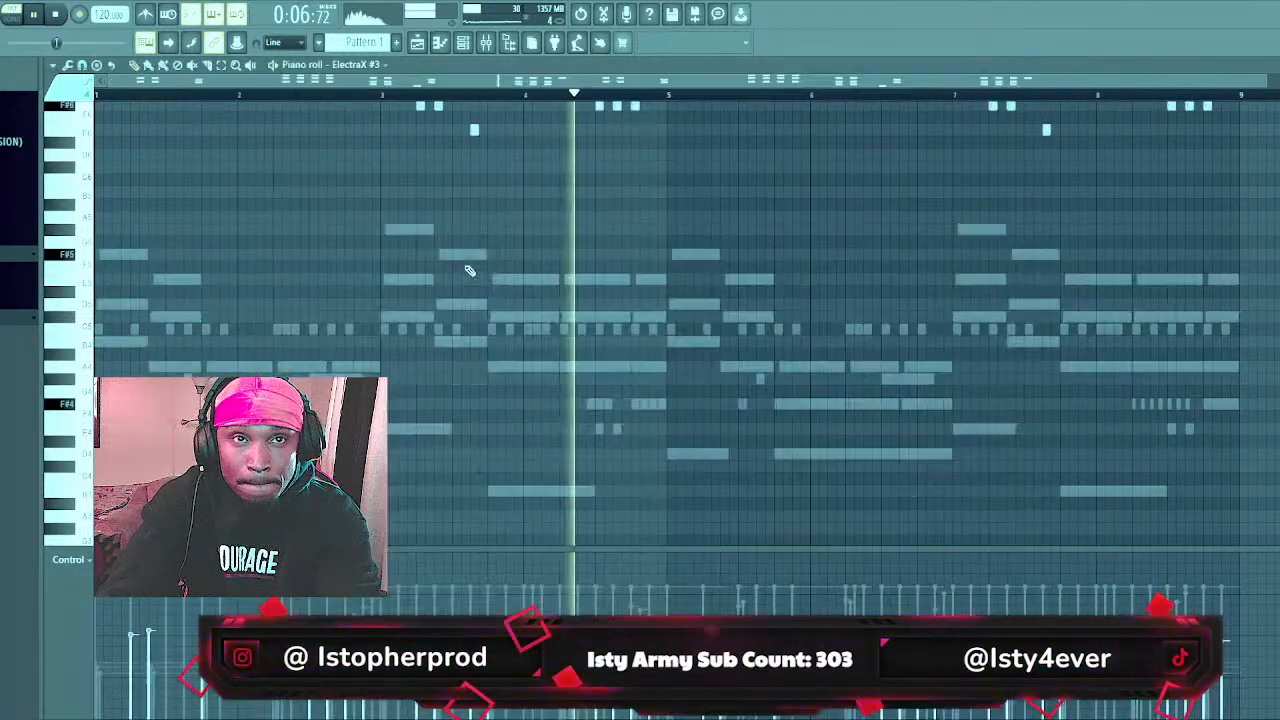
scroll(470, 270, "up", 3)
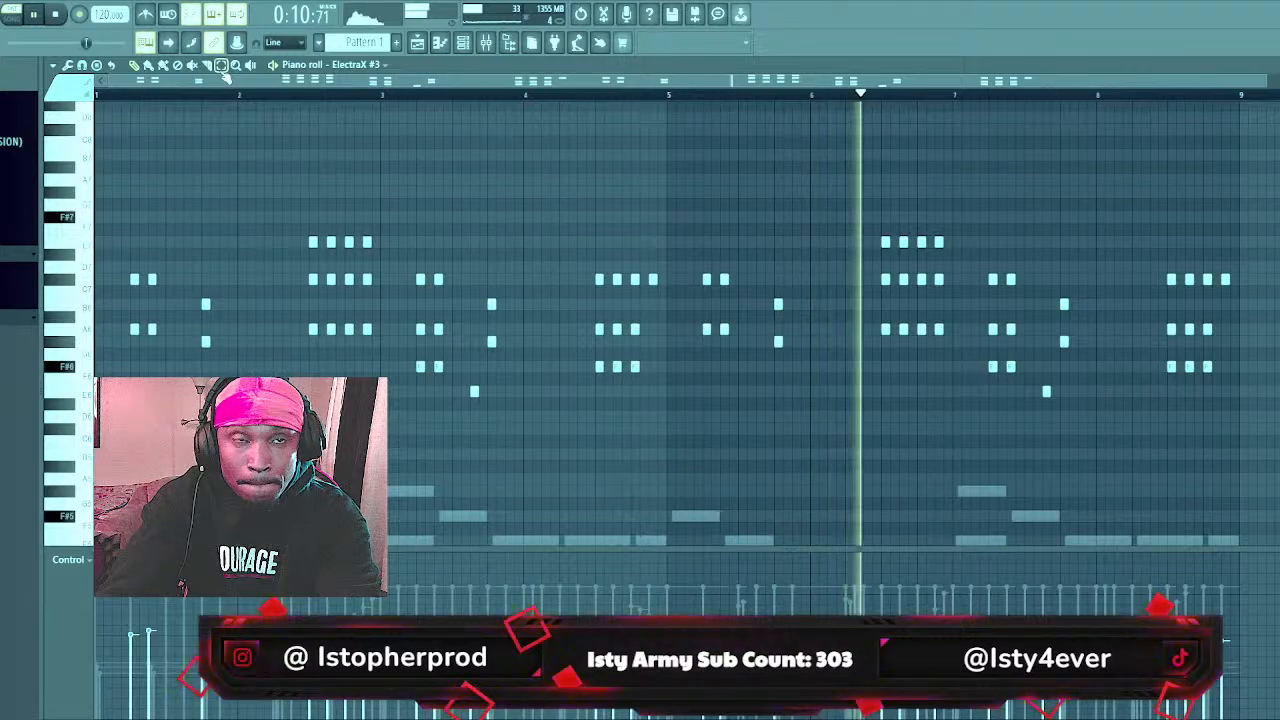
key("ctrl+l")
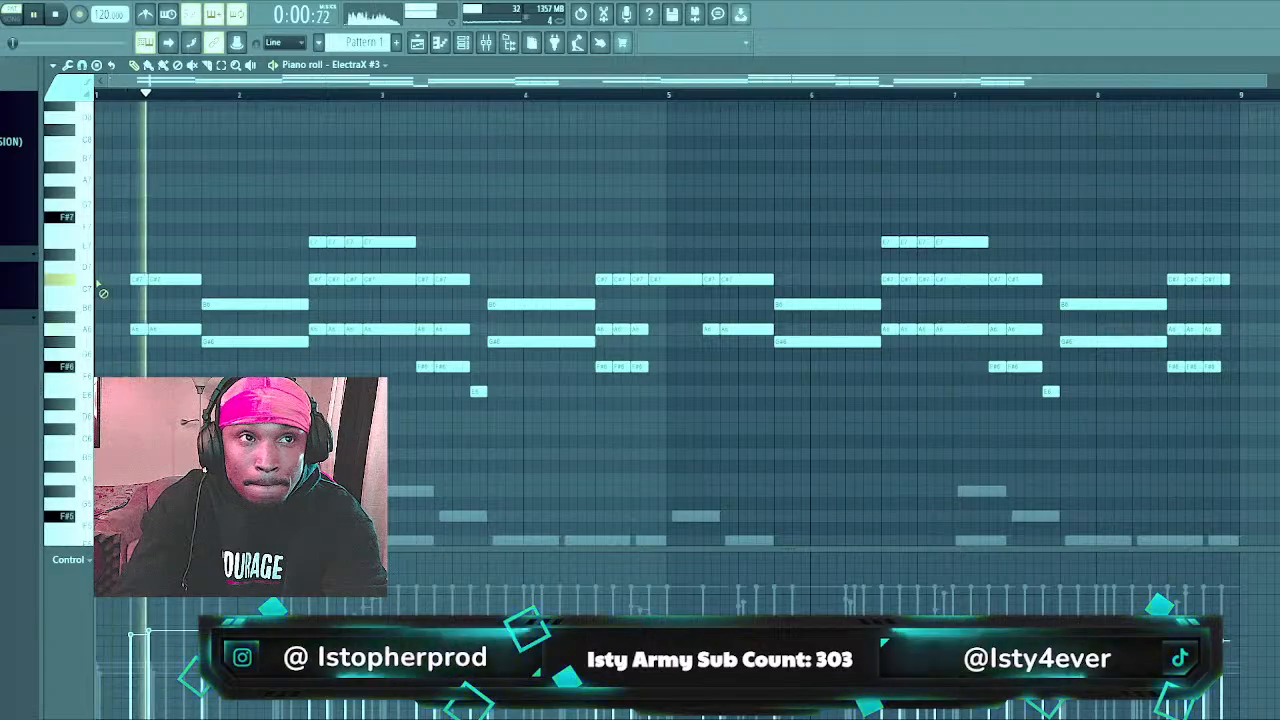
Shorten selected overlapping C#7, E7, A6 and F#6 notes of ElectraX #3 in bars 1 to 3 while replaying the pattern
left_click_drag(145, 281, 136, 281)
key("space")
key("space")
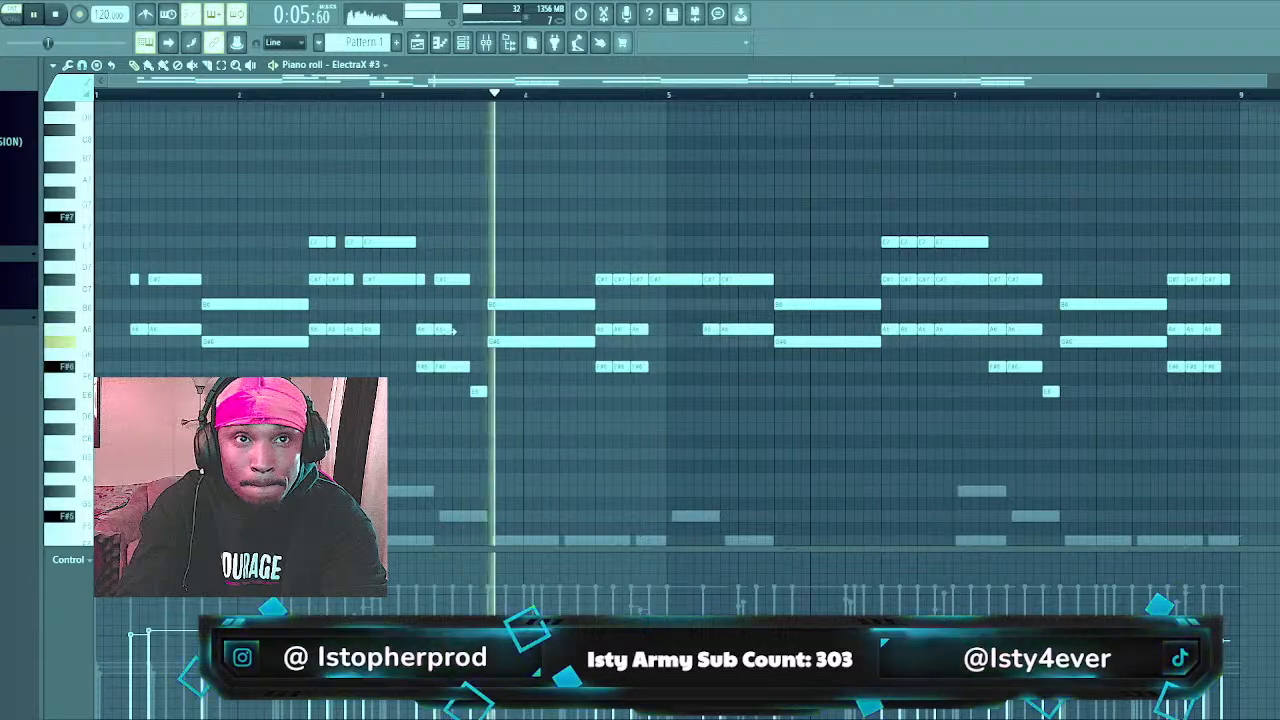
left_click_drag(469, 329, 451, 329)
key("space")
key("space")
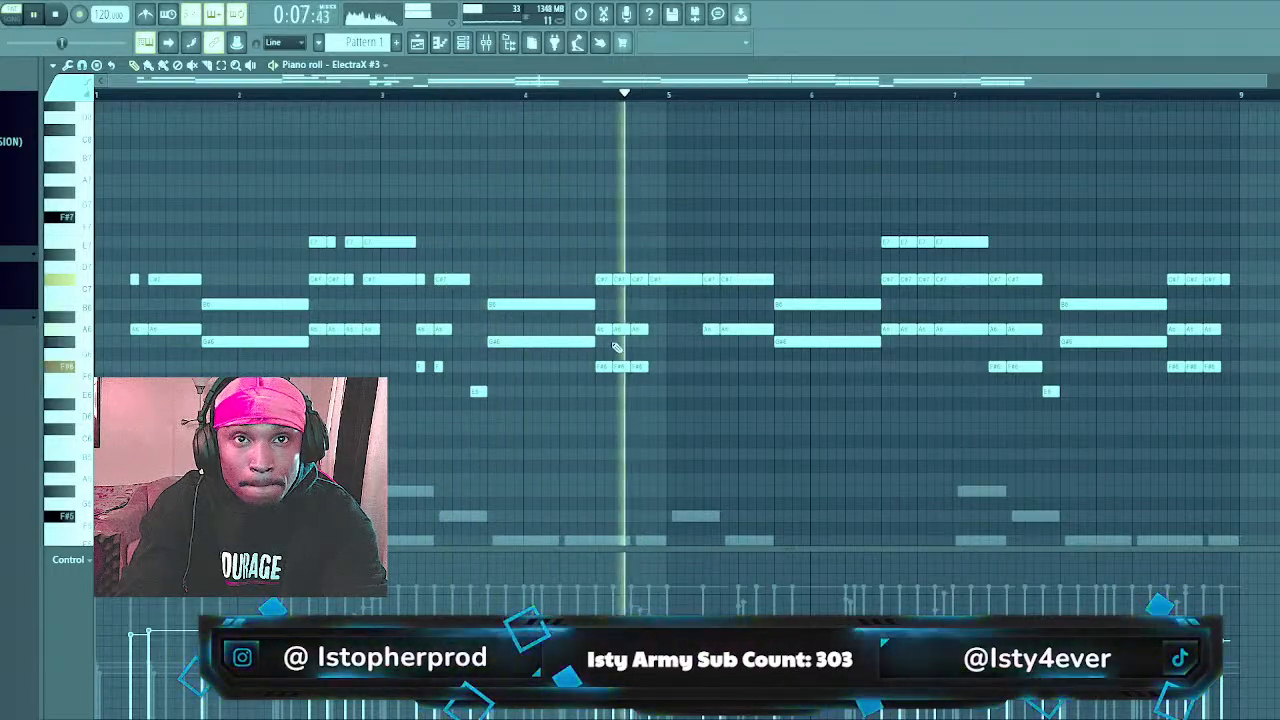
Shorten selected A6, C#7 and F#6 notes of ElectraX #3 in bars 4 and 5, and replay the pattern
left_click_drag(627, 332, 620, 329)
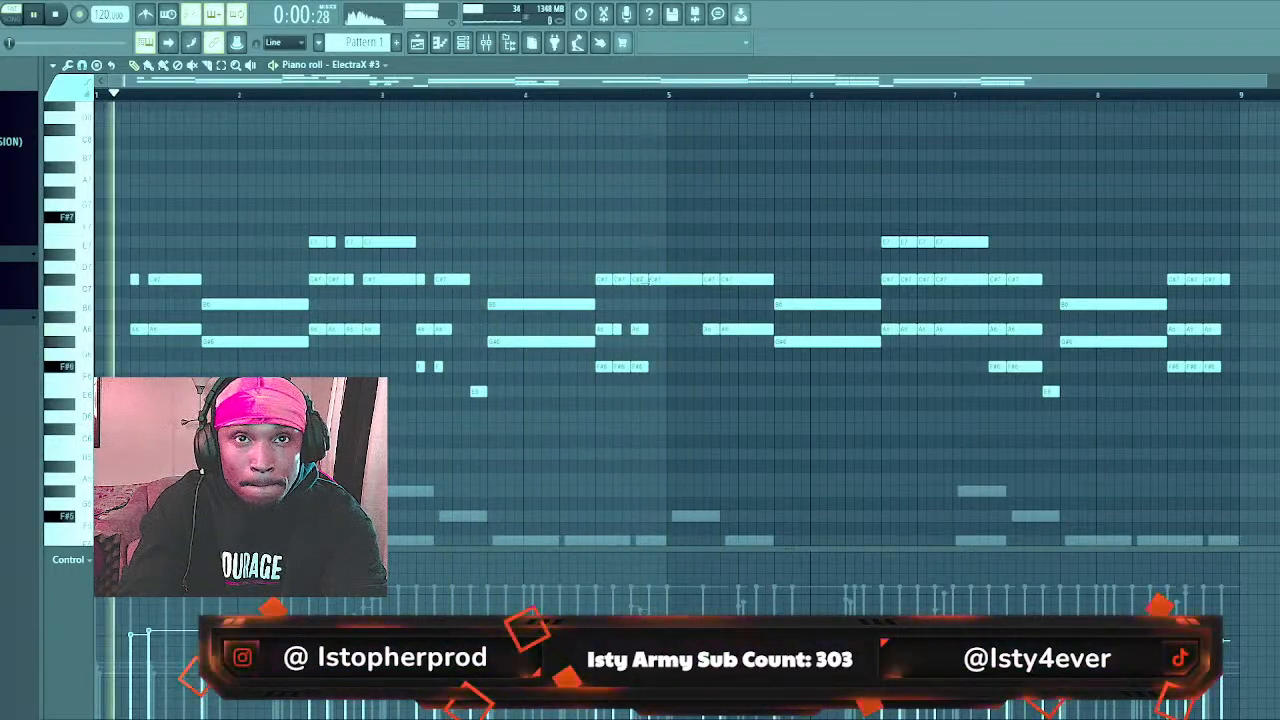
left_click_drag(645, 281, 637, 282)
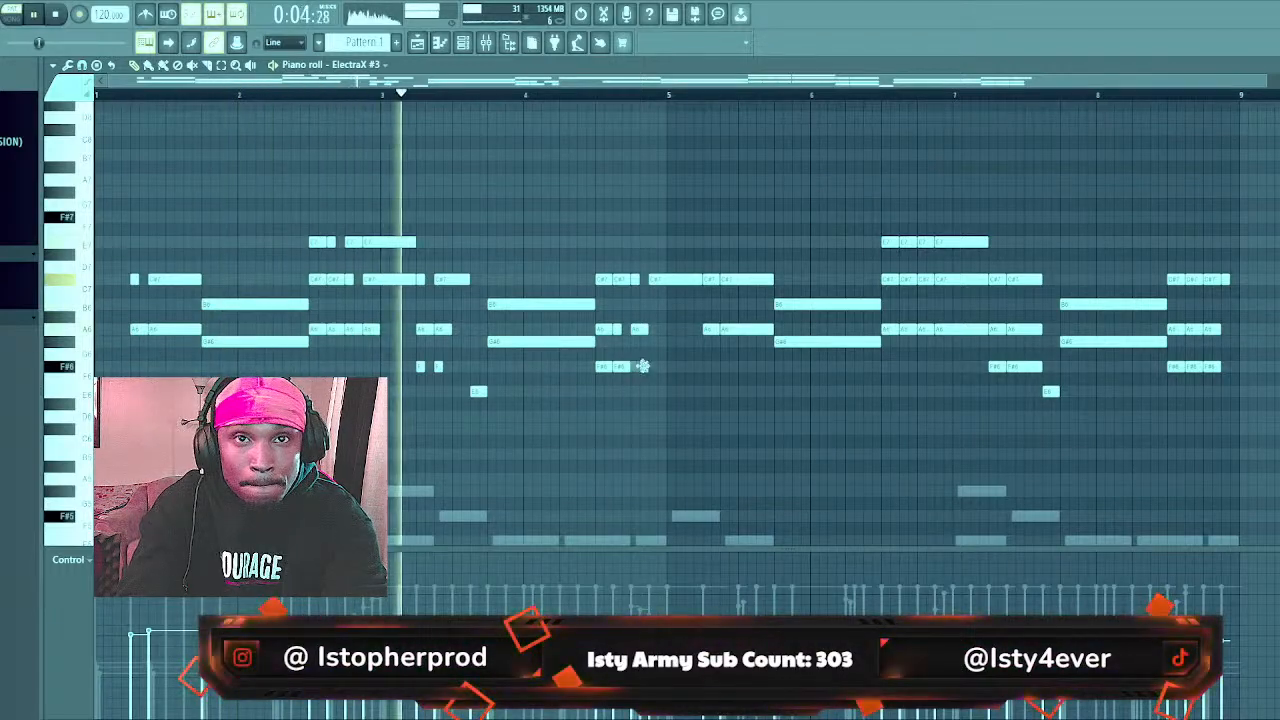
mouse_move(701, 281)
left_mouse_down()
mouse_move(665, 293)
mouse_move(720, 281)
left_mouse_up()
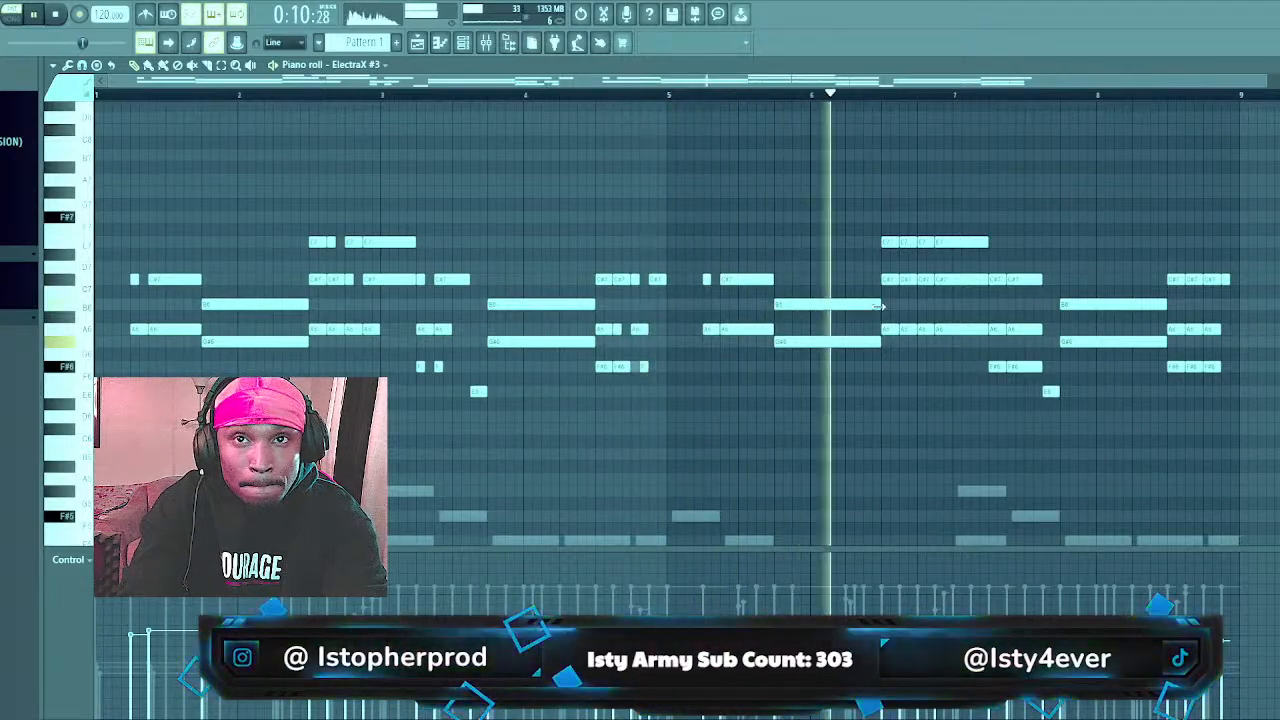
key("space")
key("space")
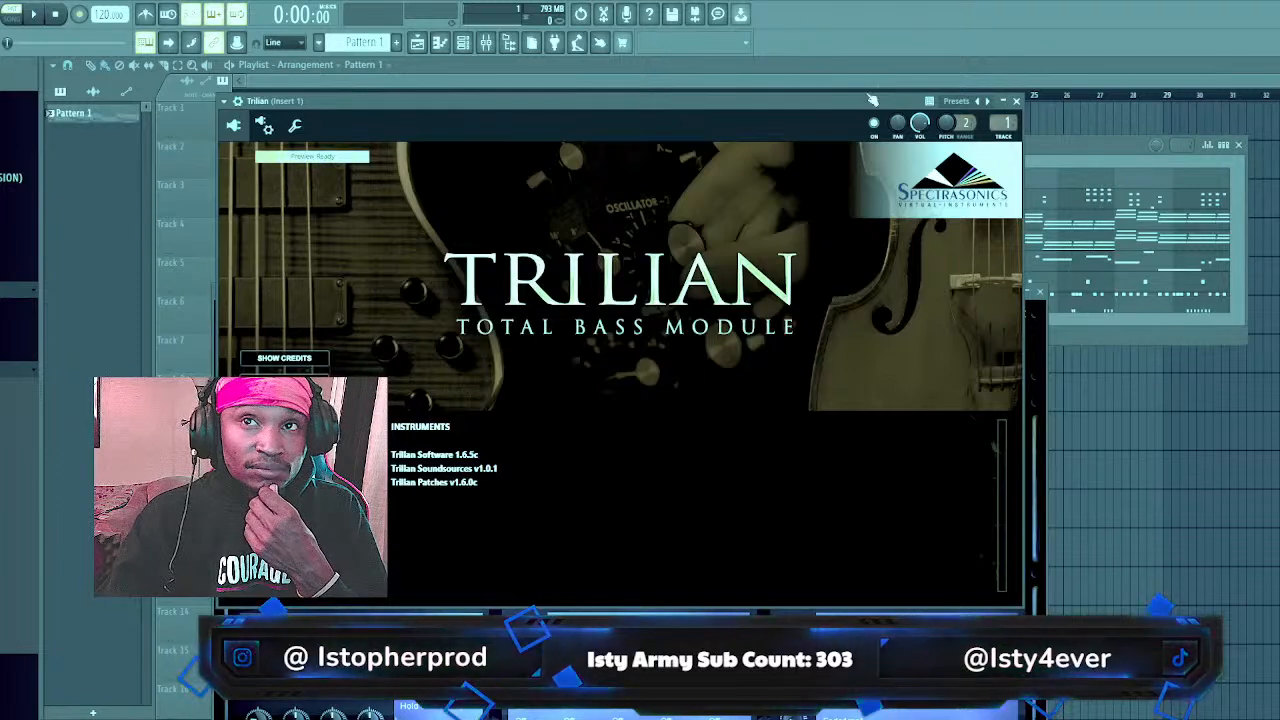
Bring the channel rack in front of the Trilian window and play the pattern
left_click(1060, 148)
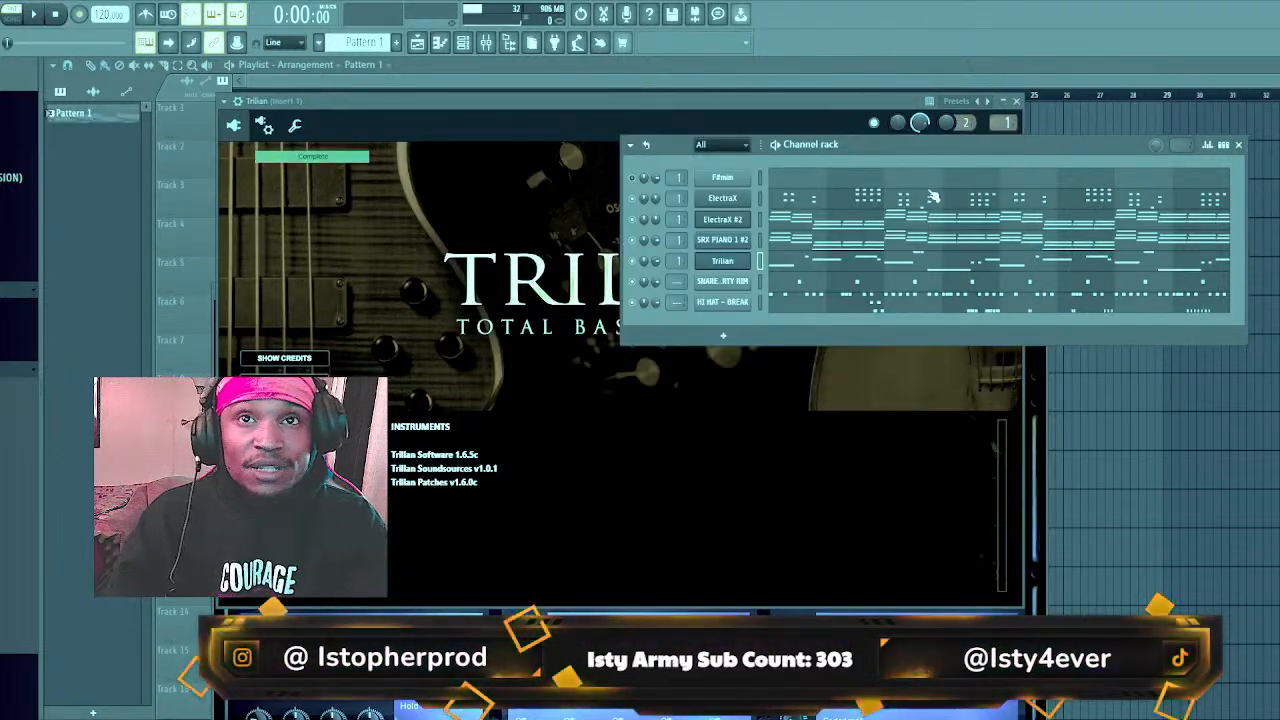
key("space")
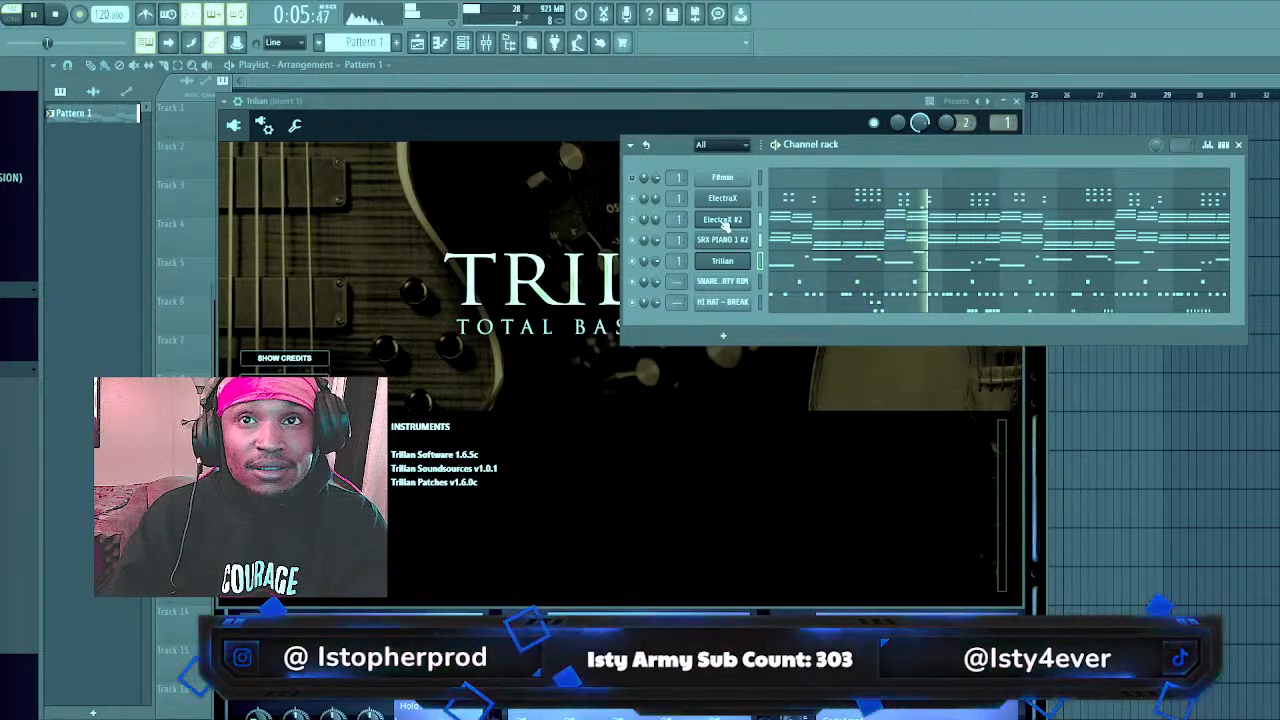
Open ElectraX #2, switch its patch to ARP - Motorola during playback and set its master volume to 29
key("space")
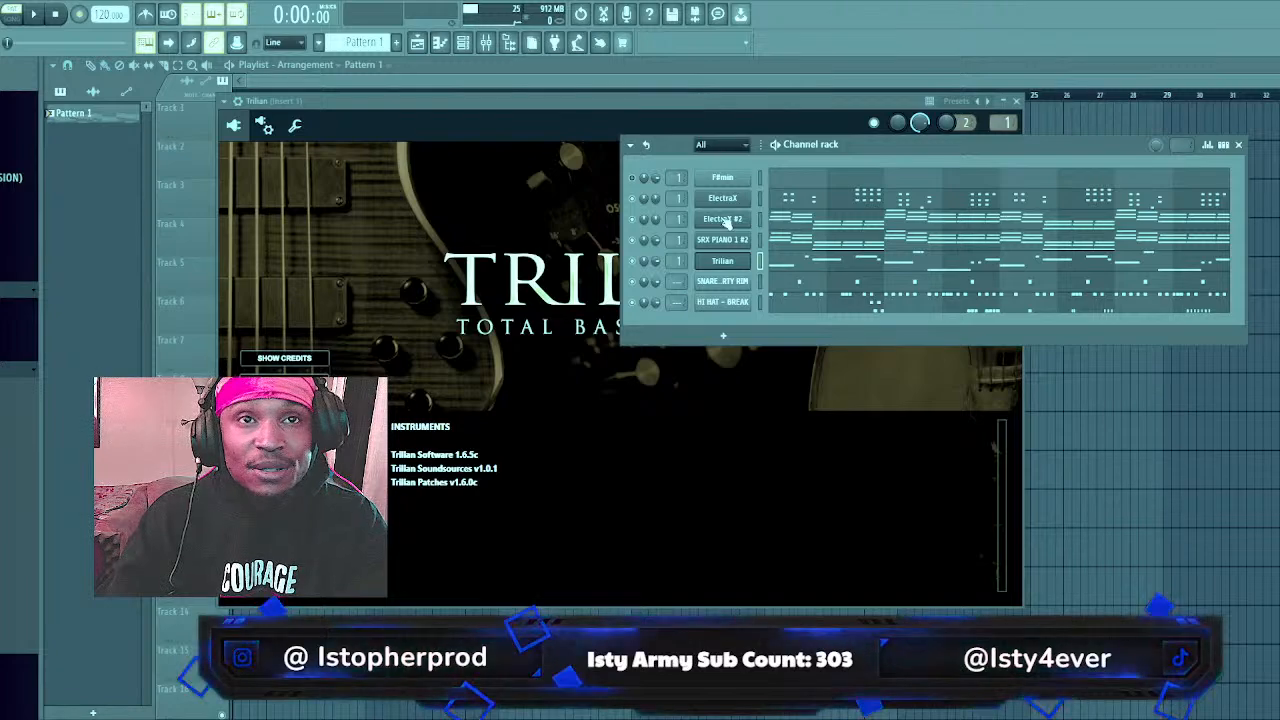
left_click(724, 219)
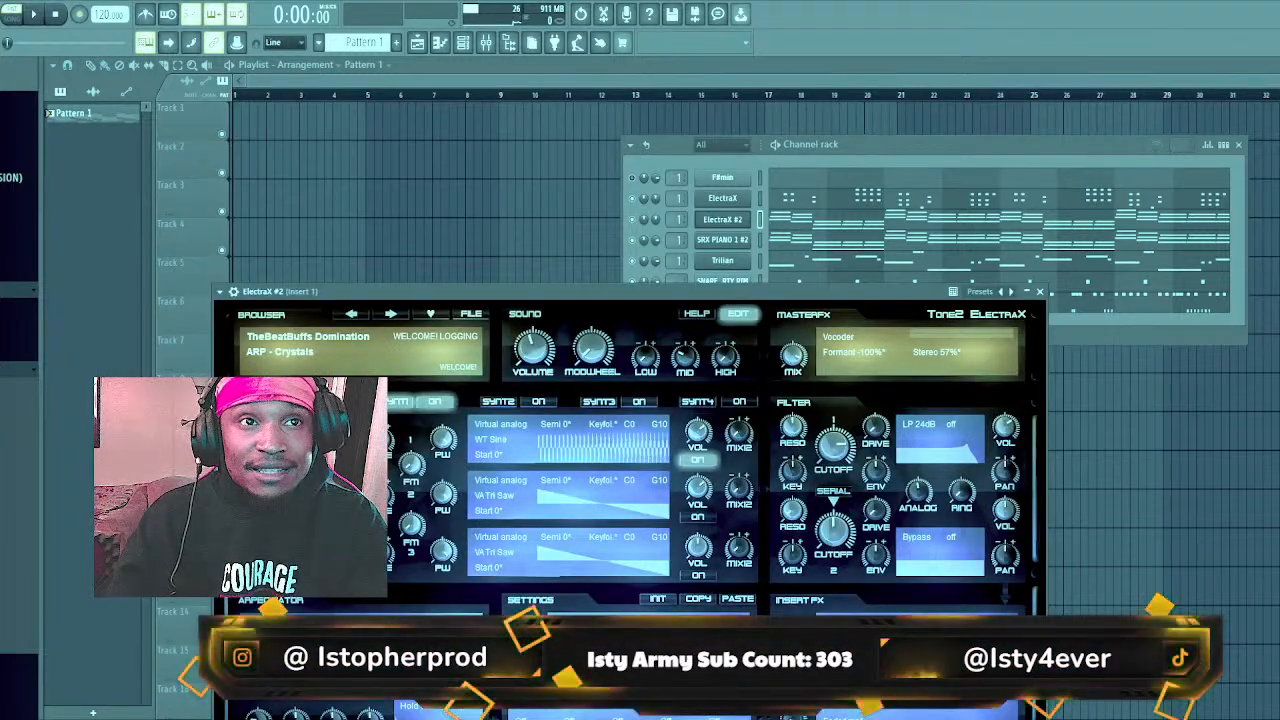
left_click(722, 220)
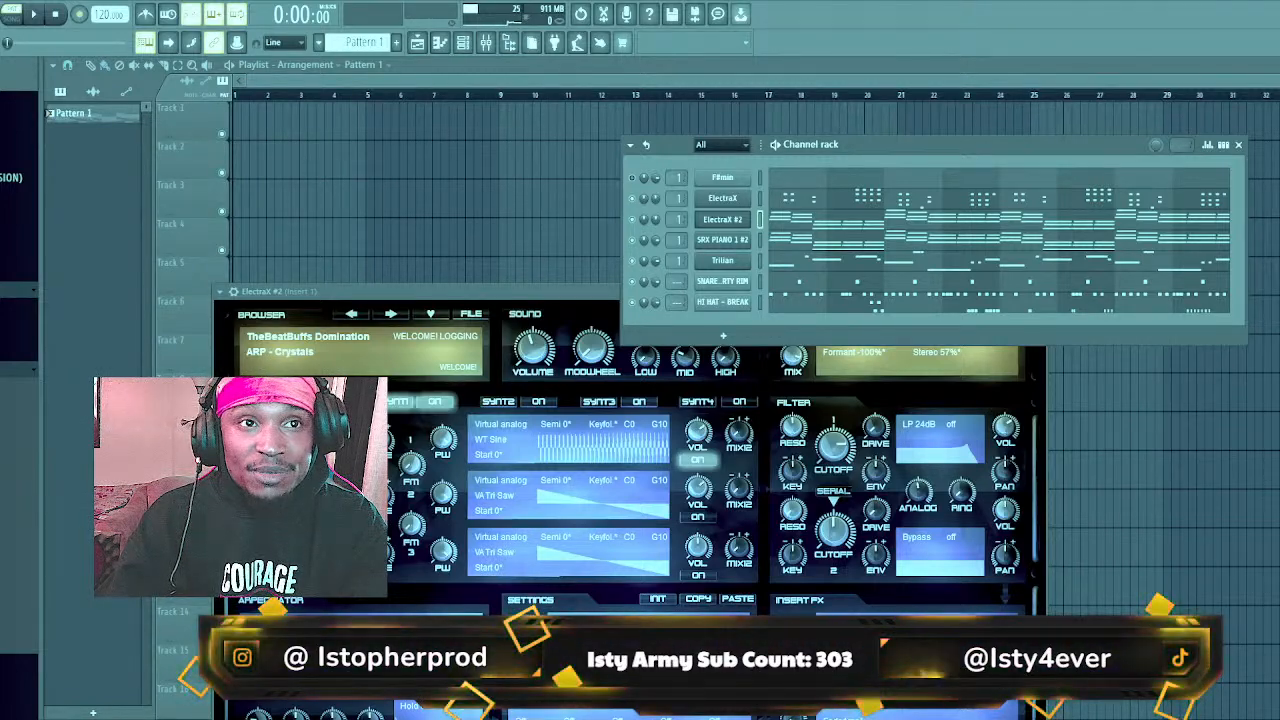
left_click(507, 289)
key("space")
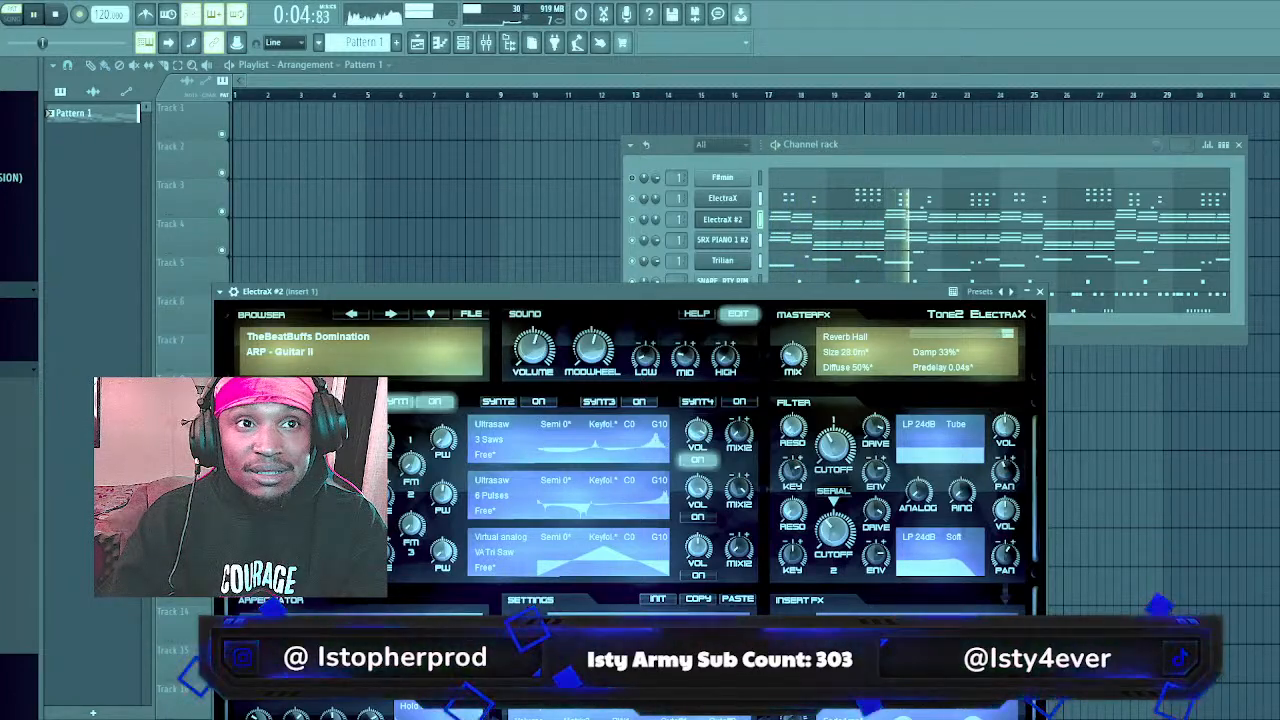
left_click(391, 314)
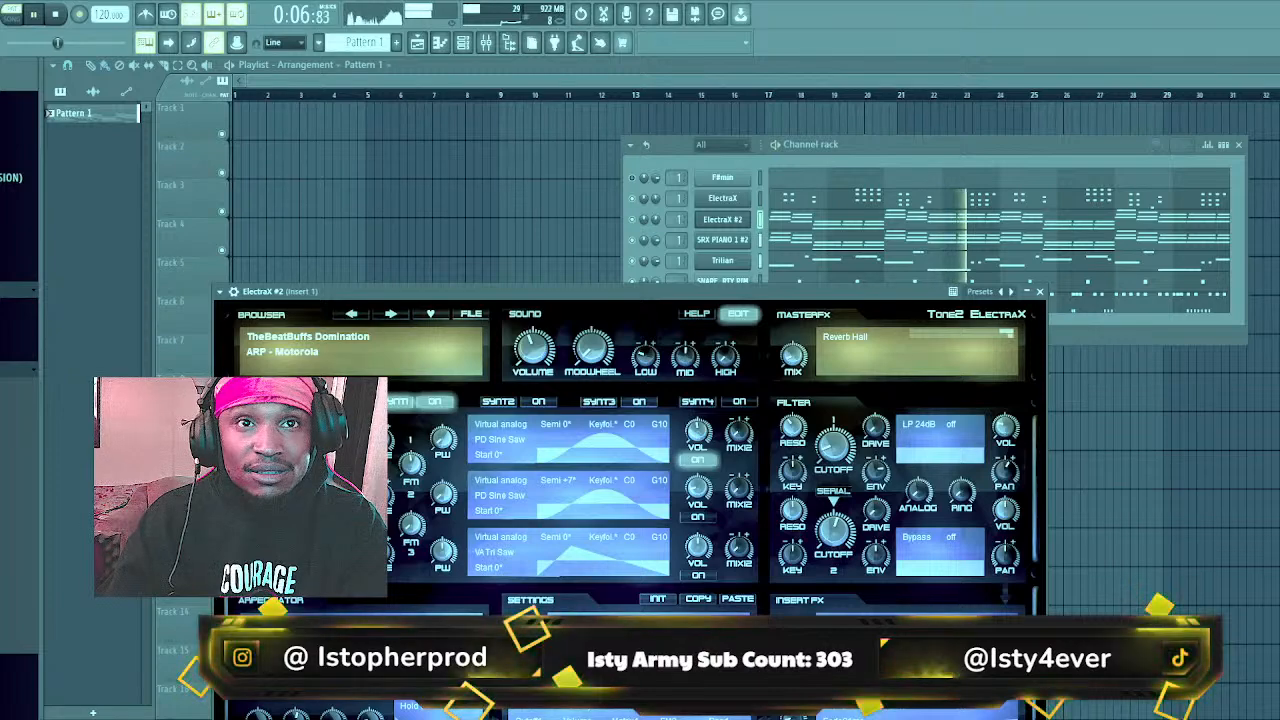
left_click_drag(533, 348, 533, 366)
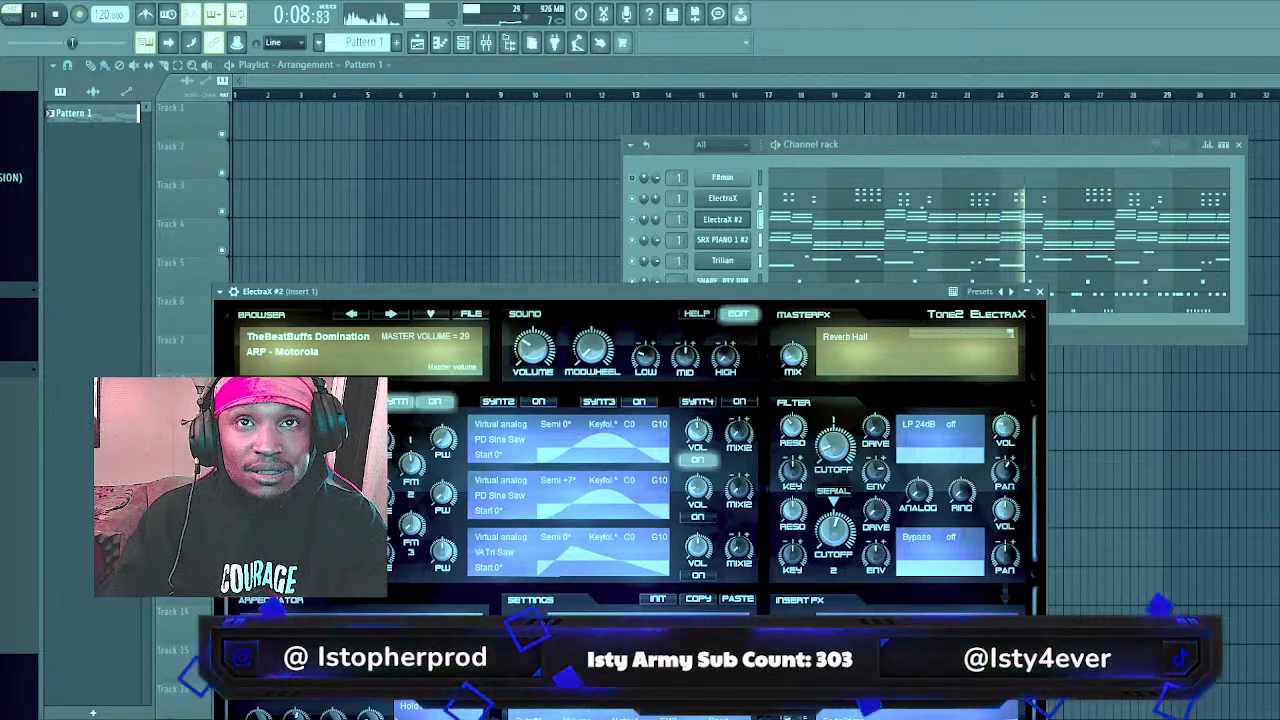
Set up an ElectraX #3 layer with the Roy Major - Pluto patch Lead - Pack, using the ElectraX notes
left_click(726, 207)
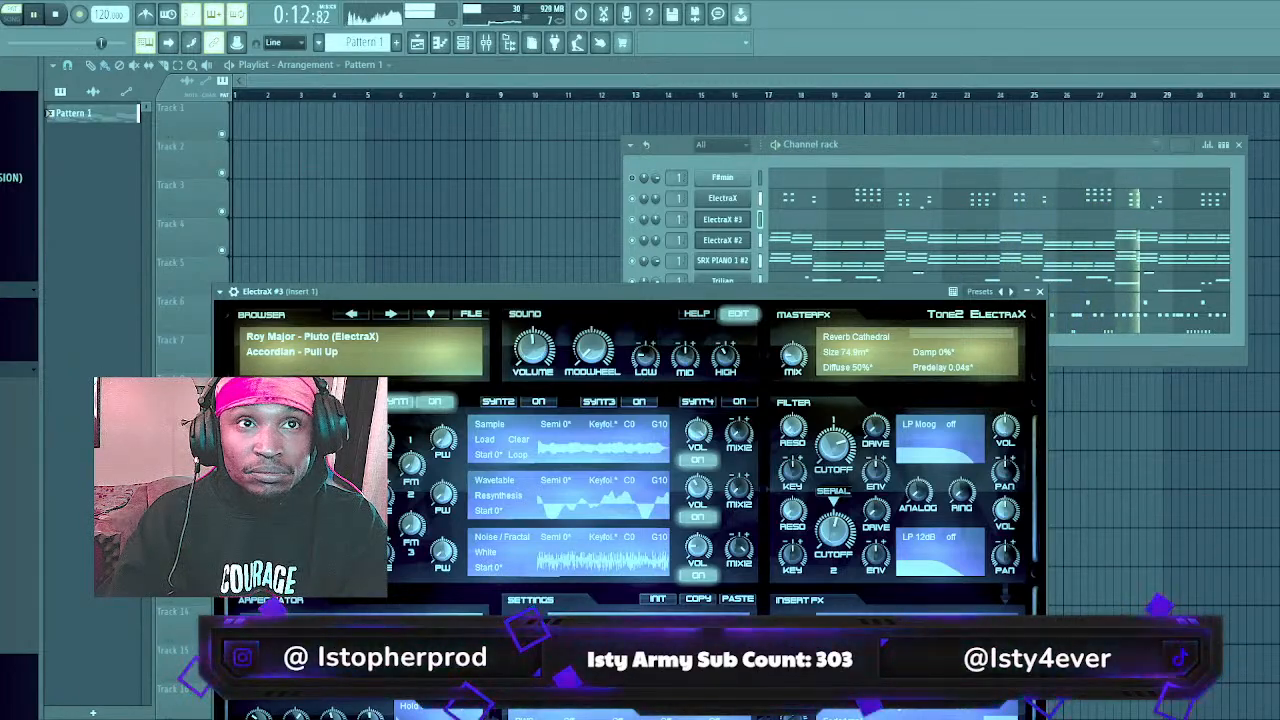
left_click(758, 224)
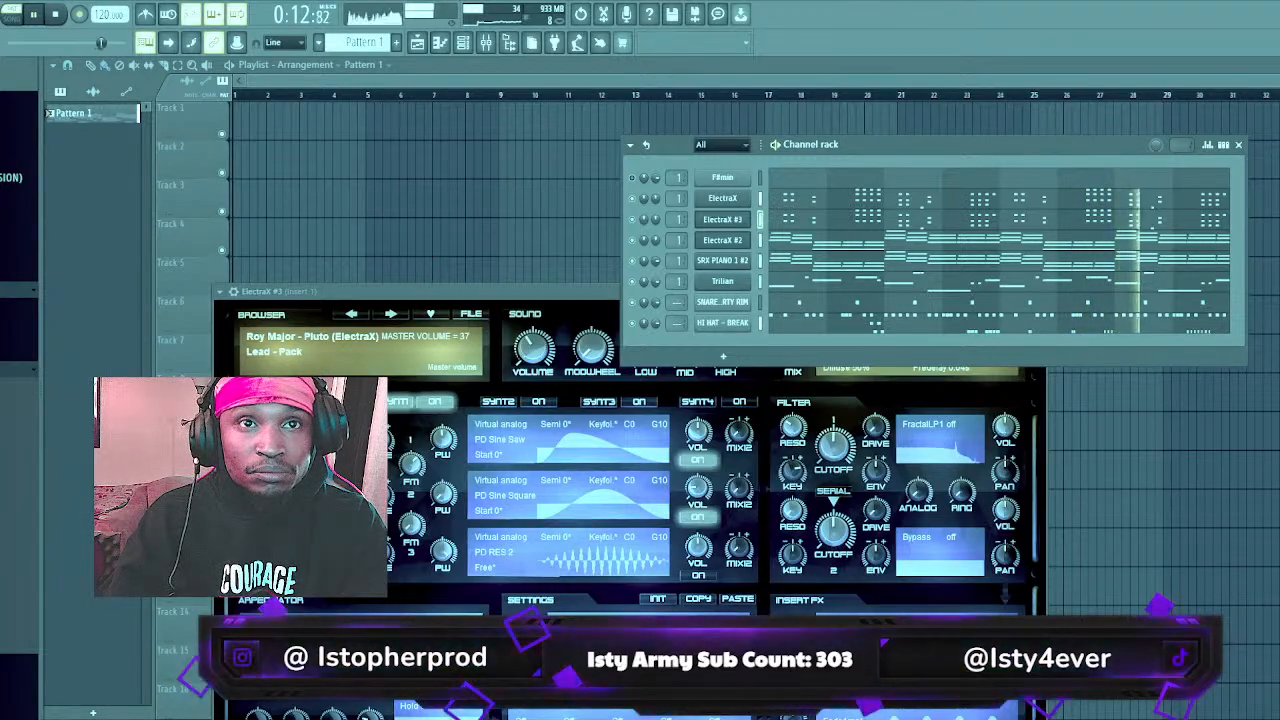
Apply legato to the ElectraX #3 notes in the piano roll so each extends to the following one
key("F7")
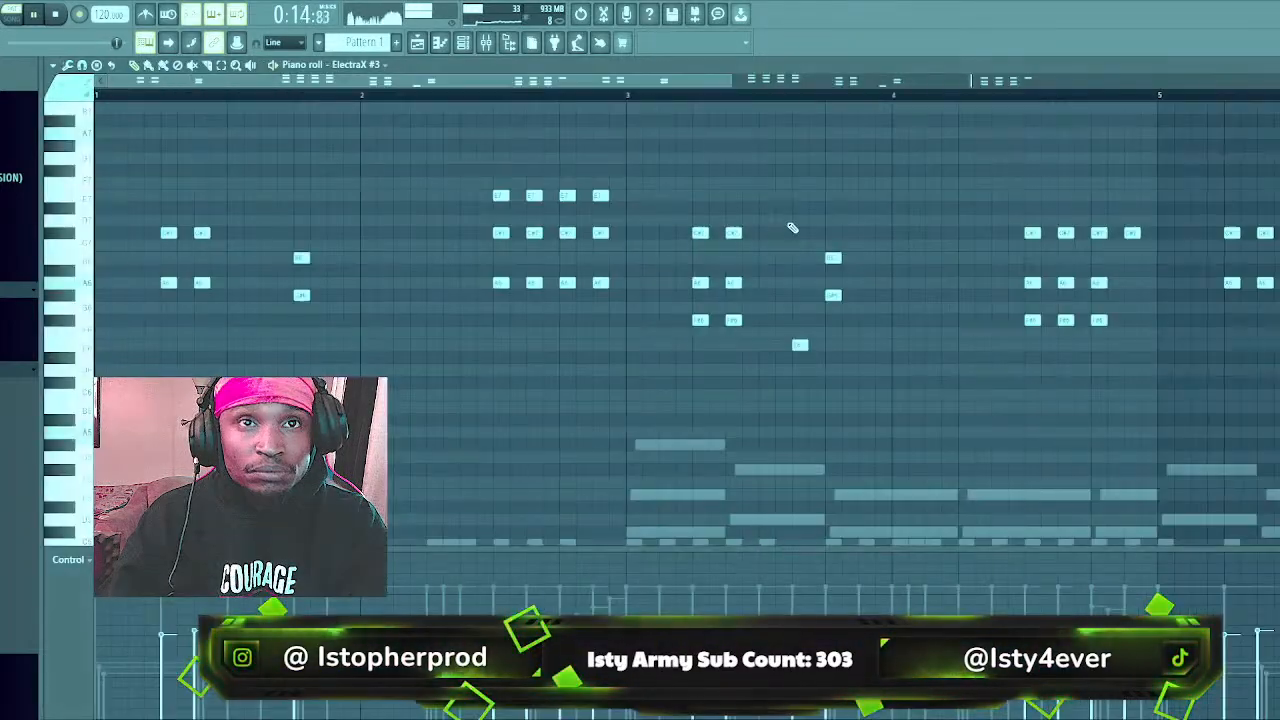
key("l")
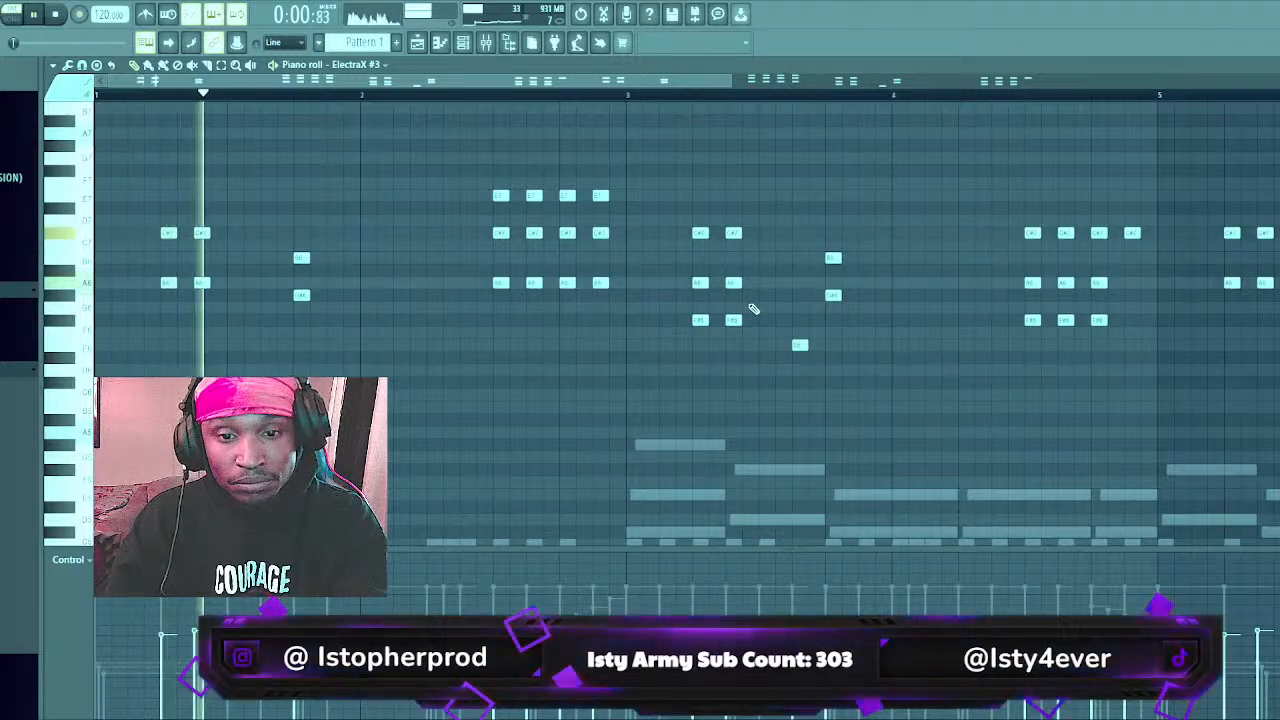
key("ctrl+l")
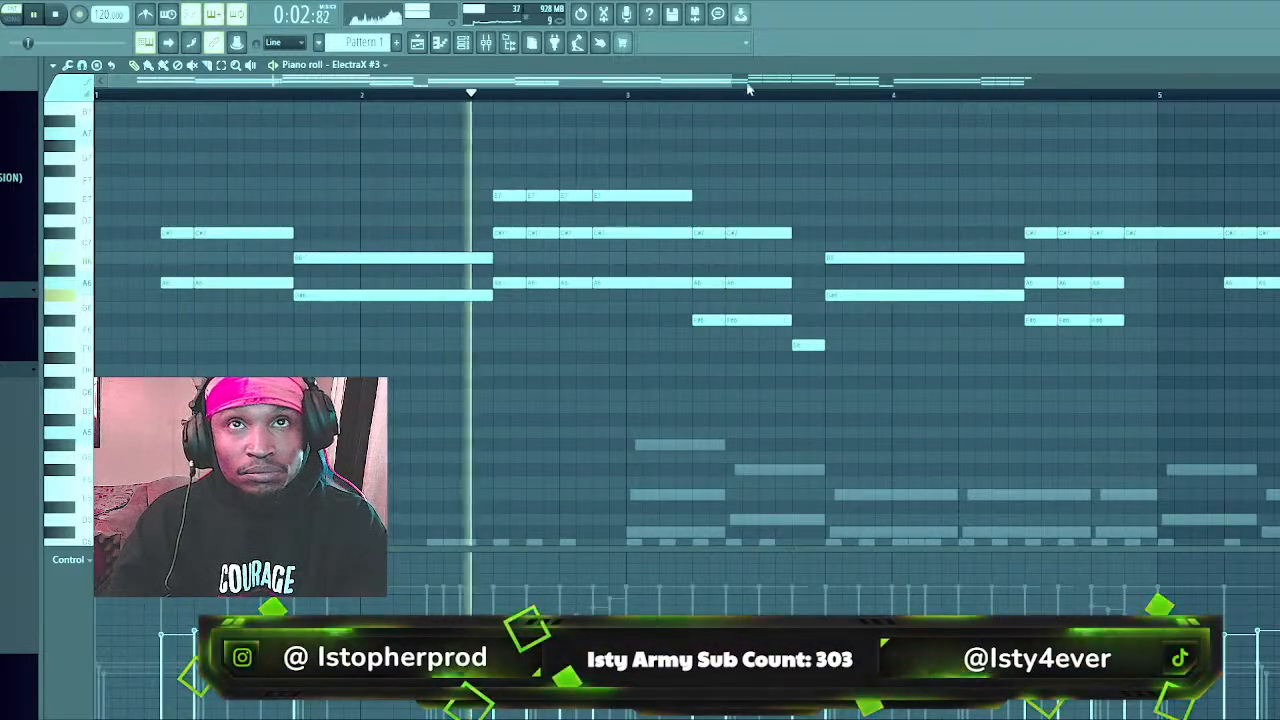
Shorten the second A6 note in bar 1, add C#7 and A6 notes near the bar's start, and replay the pattern
scroll(751, 91, "down", 3)
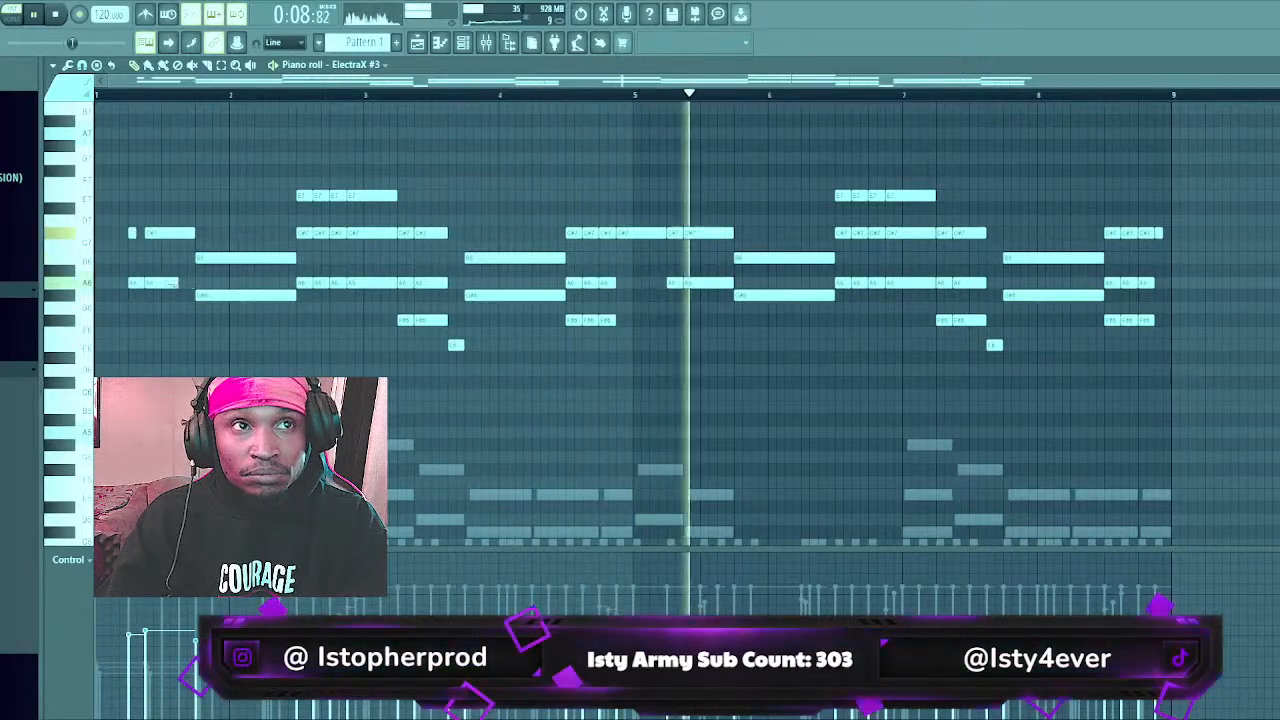
right_click(170, 284)
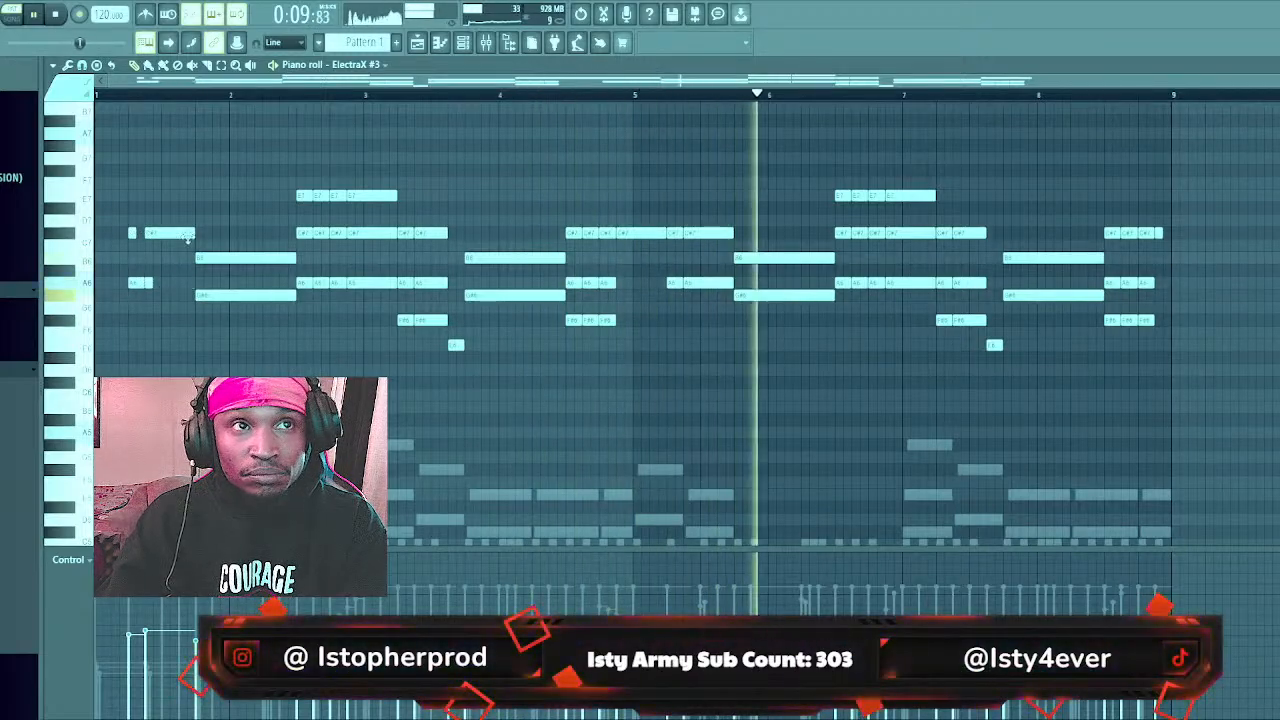
left_click(98, 233)
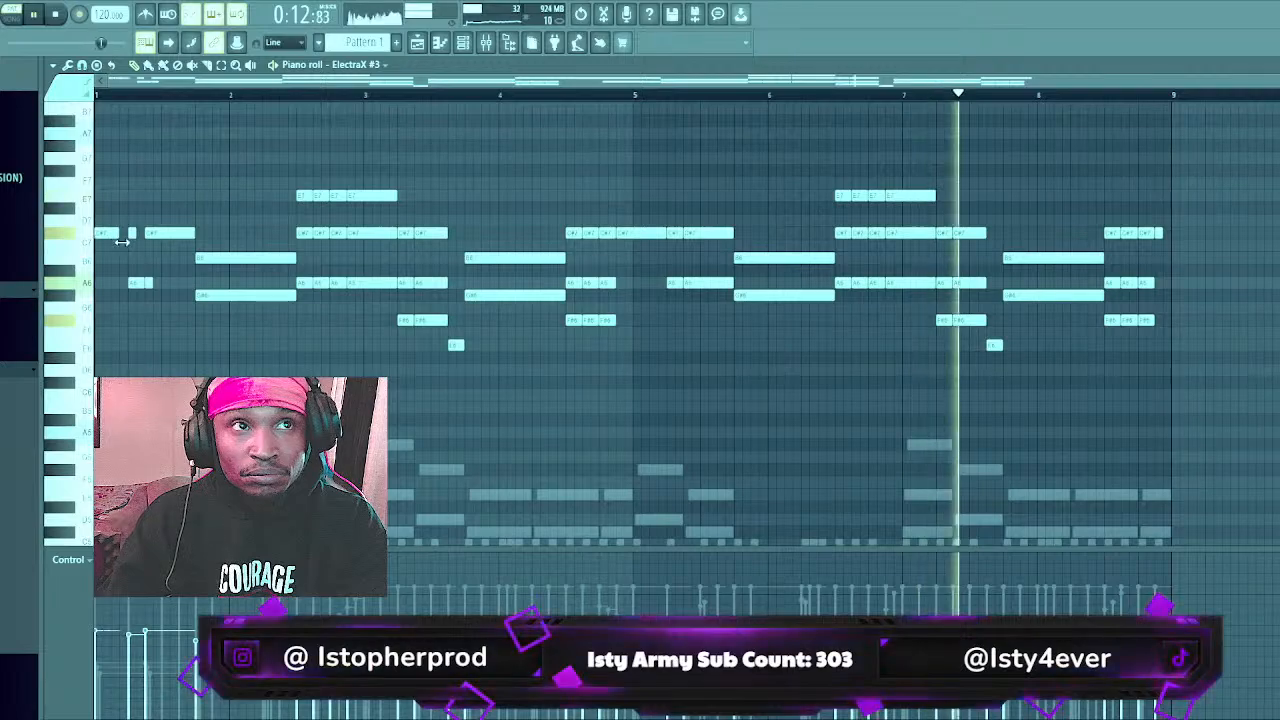
left_click(101, 282)
right_click(100, 282)
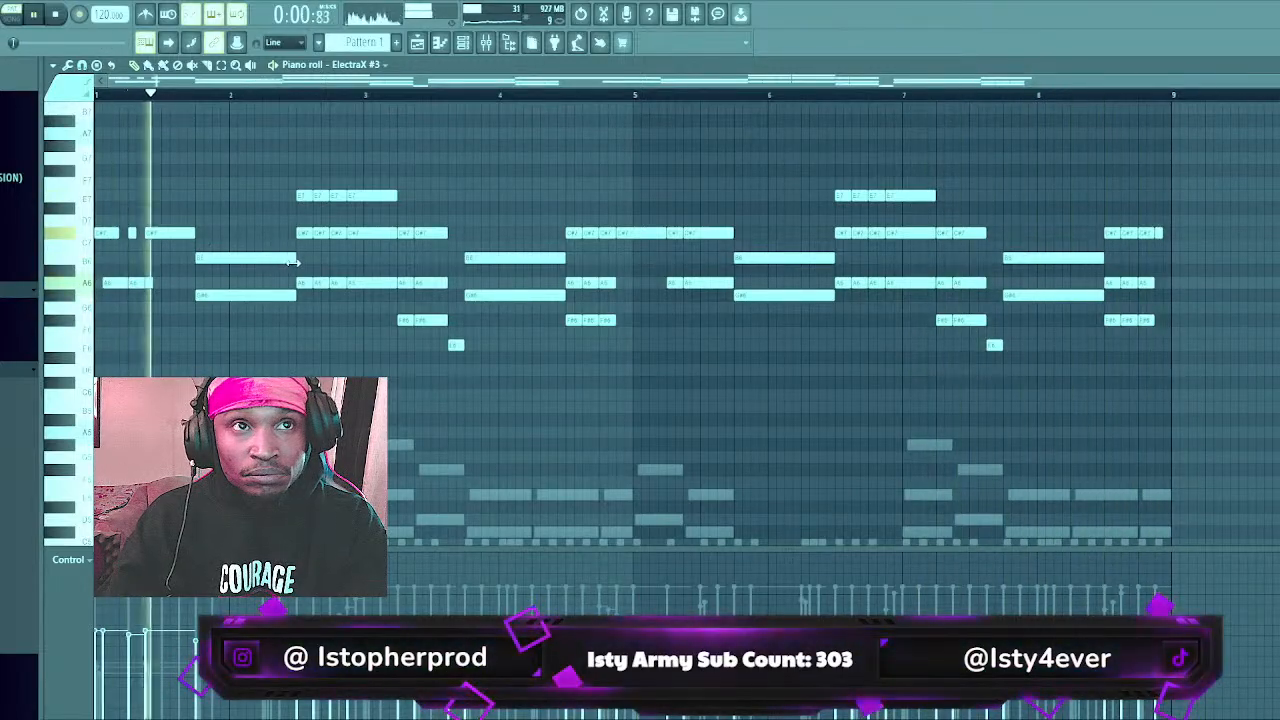
key("space")
key("space")
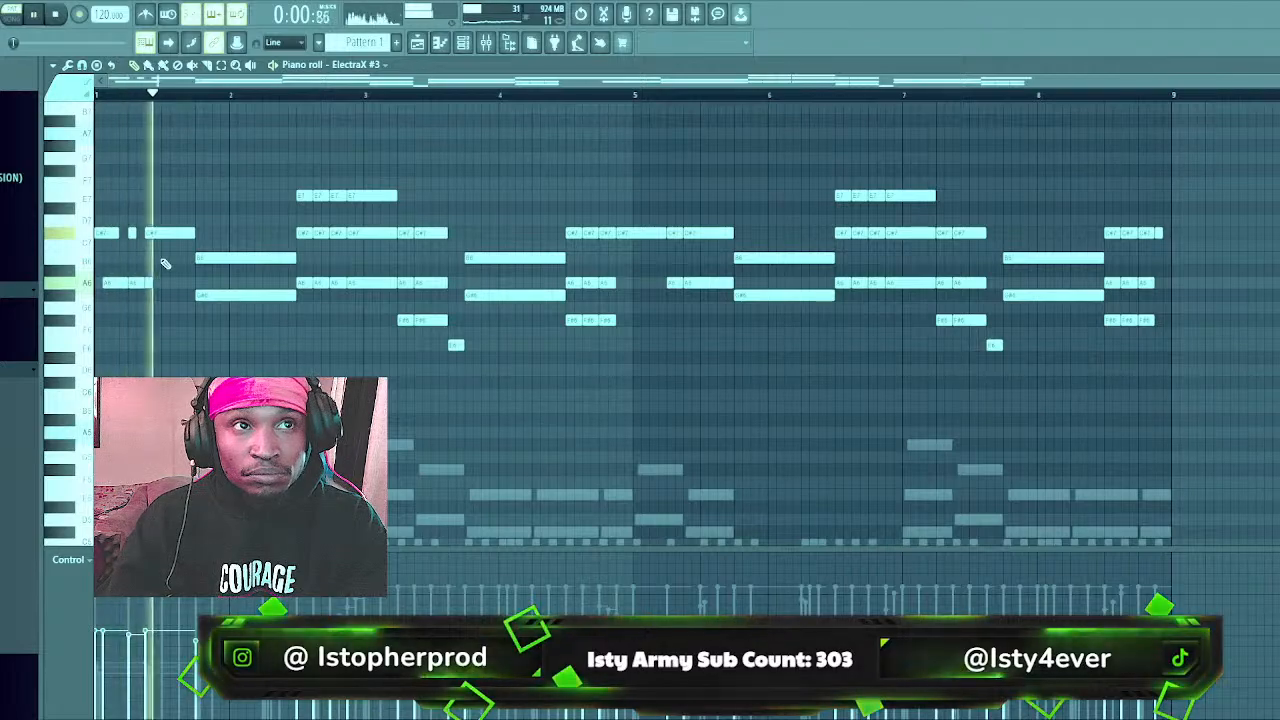
key("space")
key("space")
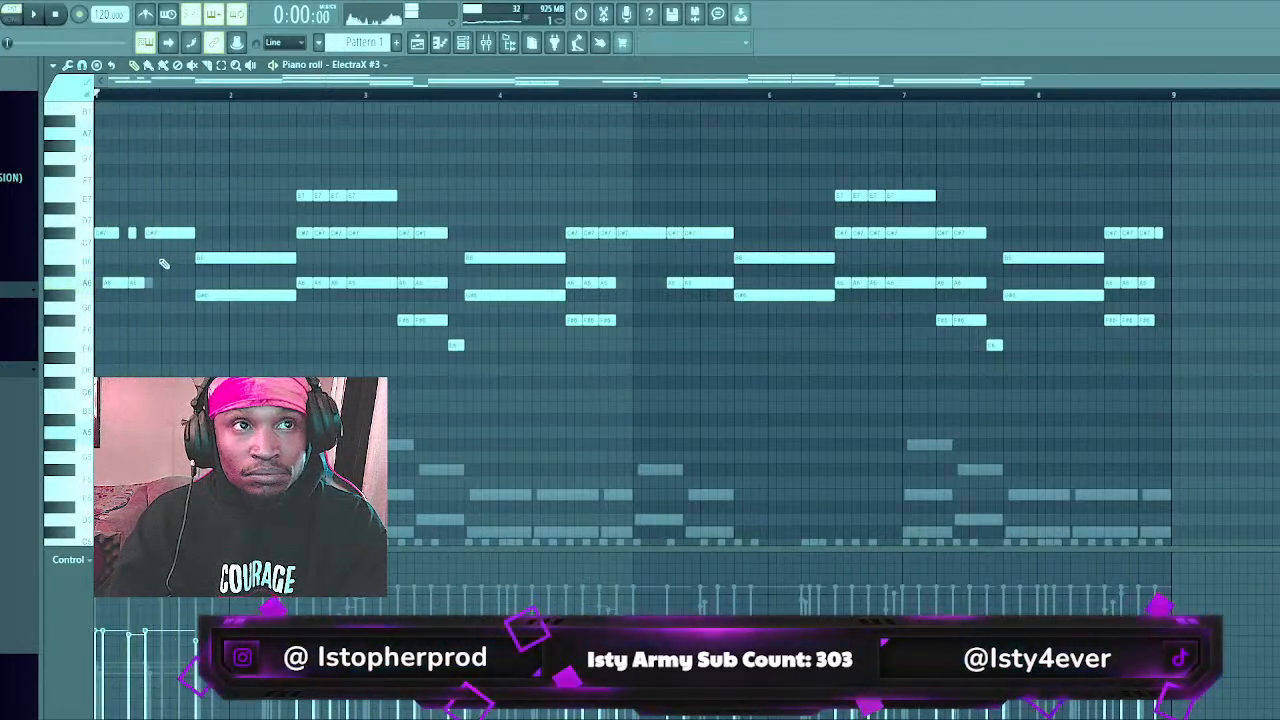
Rework the last C#7 and A6 notes of bar 1 so both end where the B6 note starts, replaying the pattern
left_click_drag(160, 233, 199, 231)
key("space")
key("space")
key("space")
key("space")
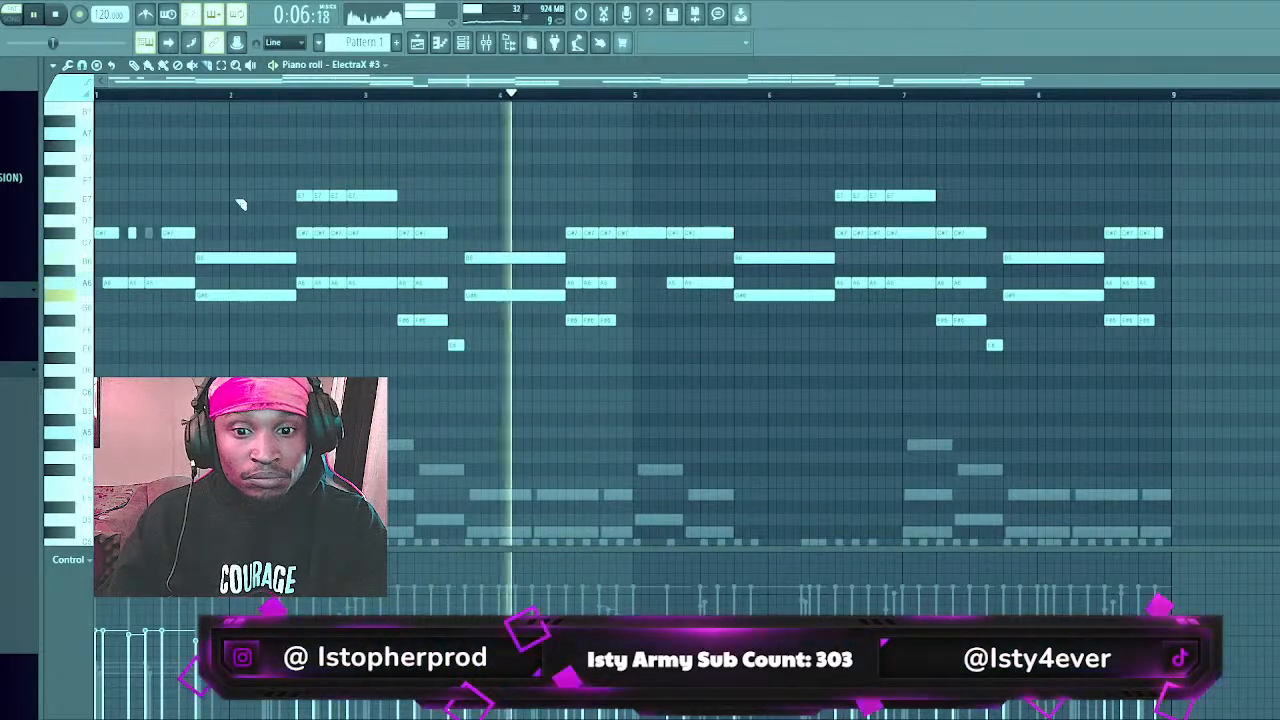
key("space")
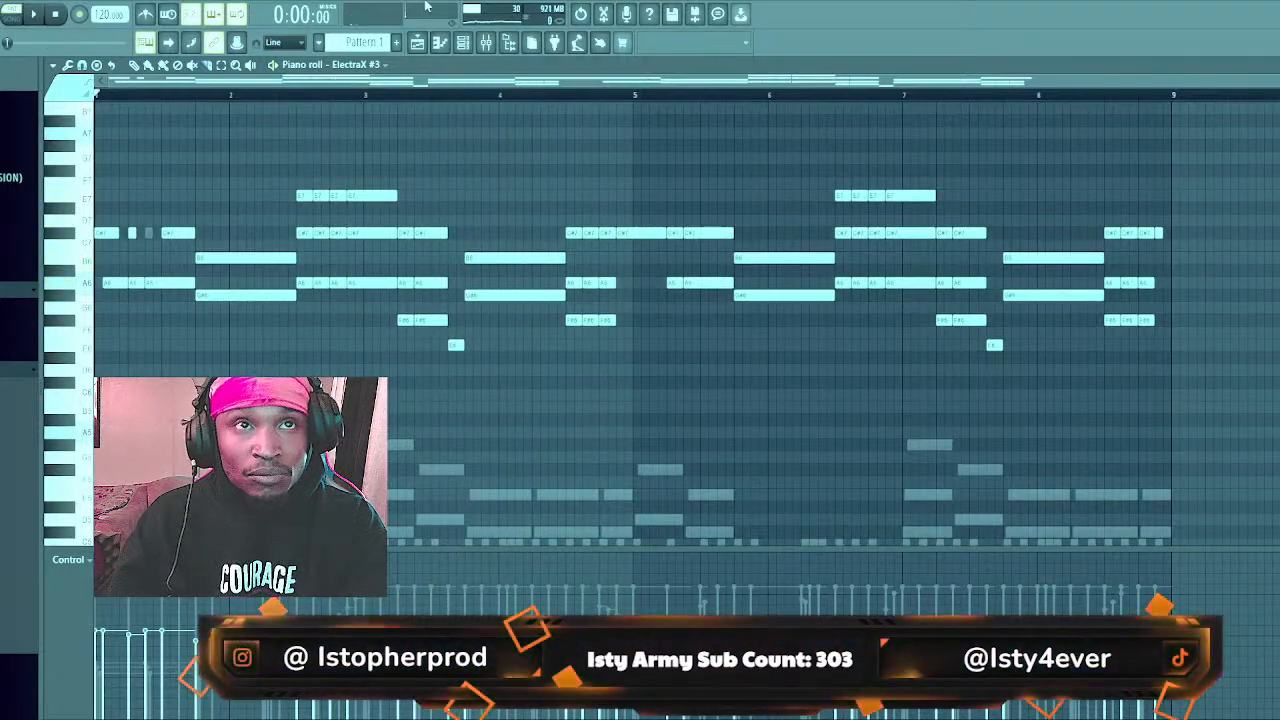
Bring up the channel rack, play the pattern to check the ElectraX layers, and return to the ElectraX #3 notes
left_click(462, 44)
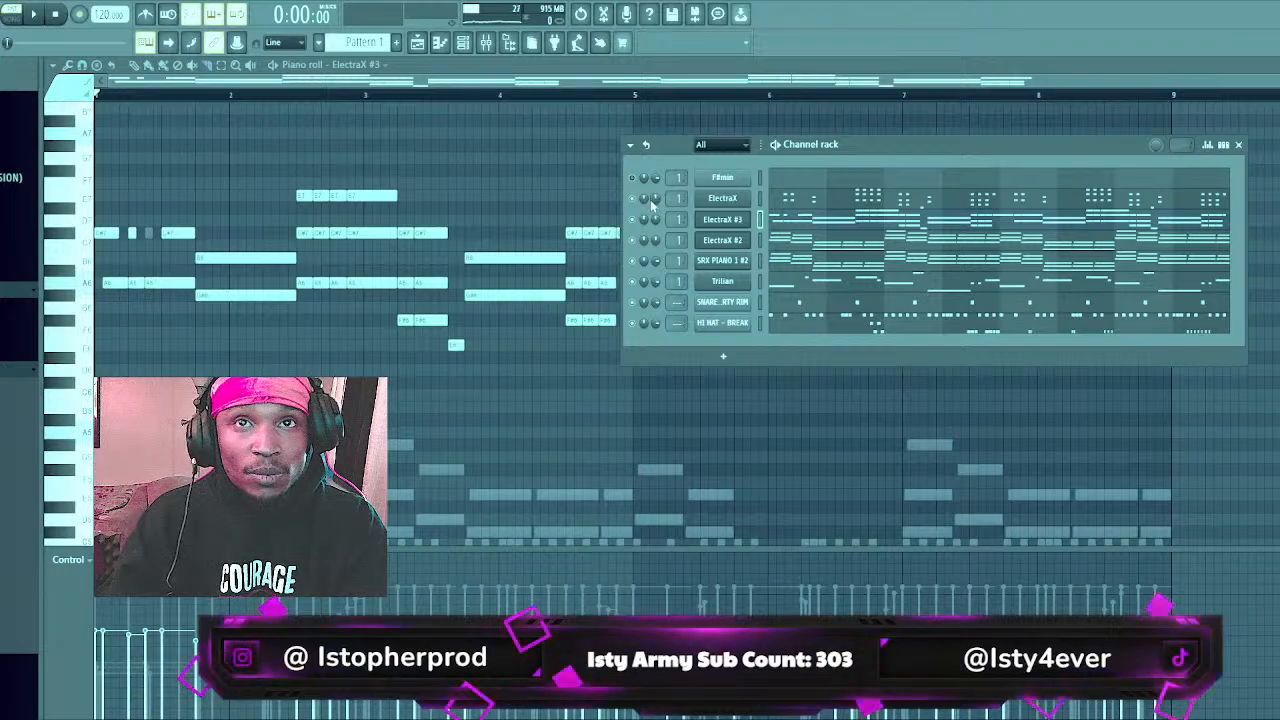
key("space")
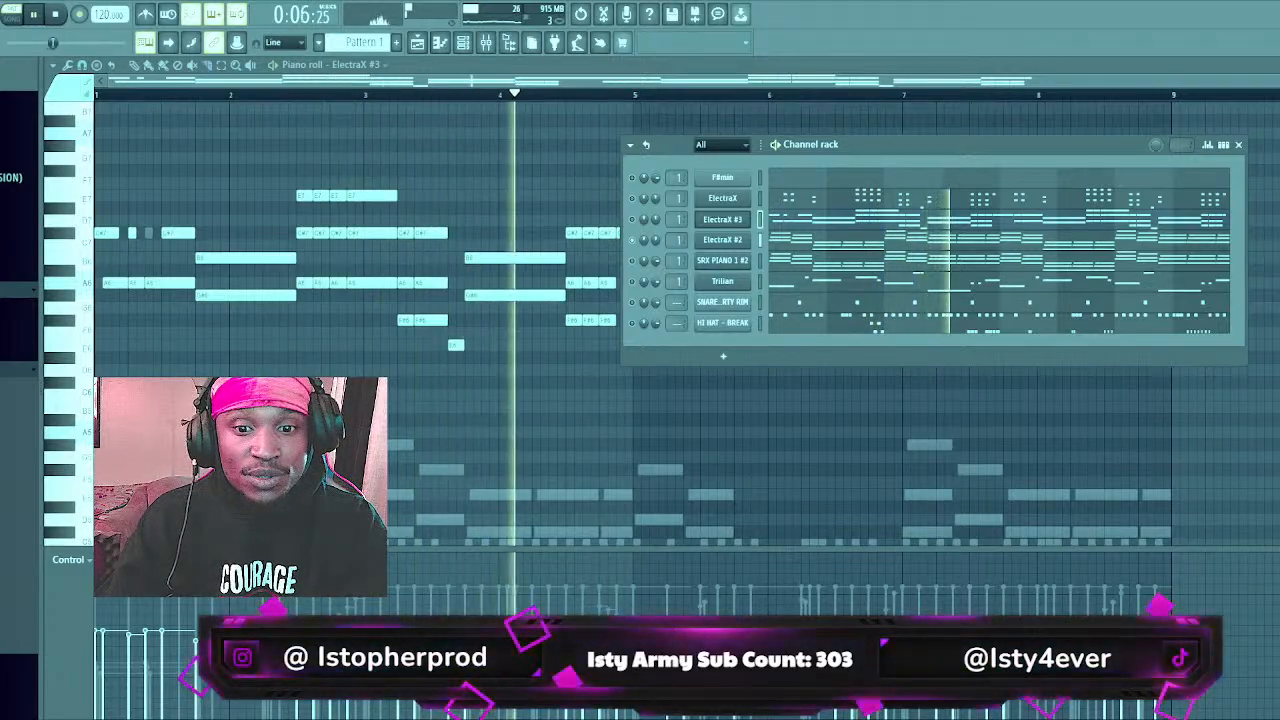
key("space")
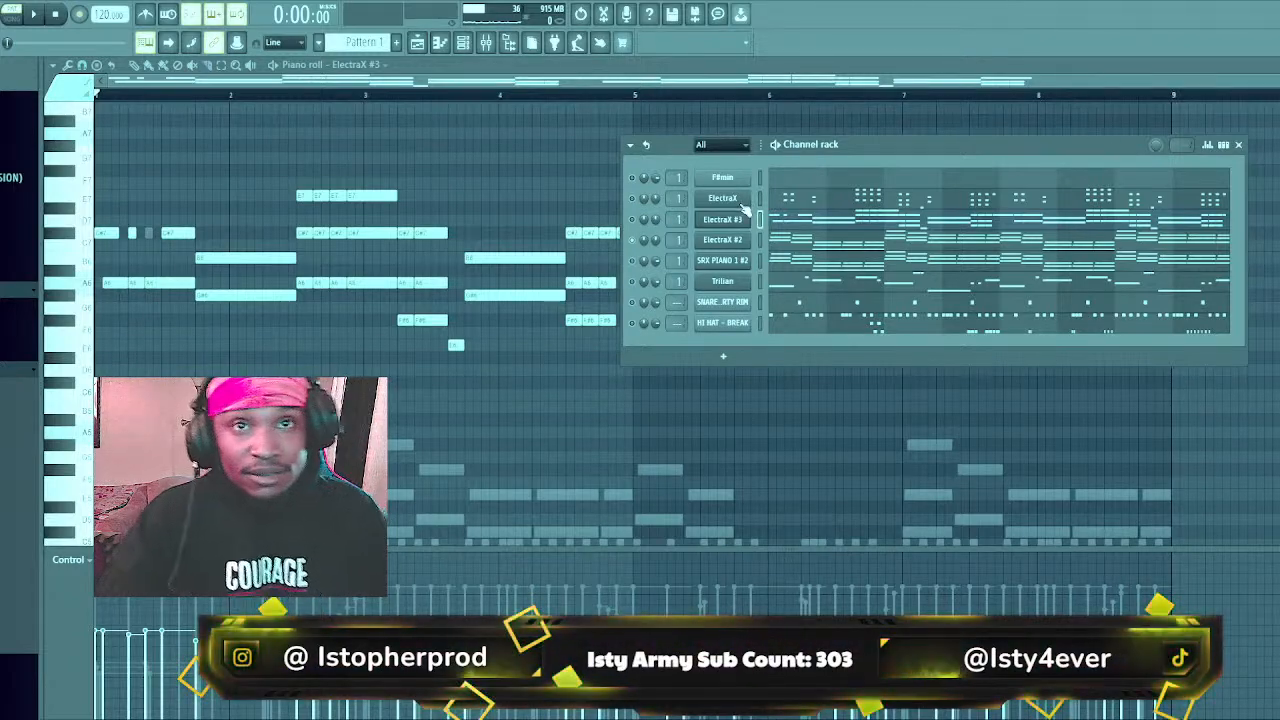
key("space")
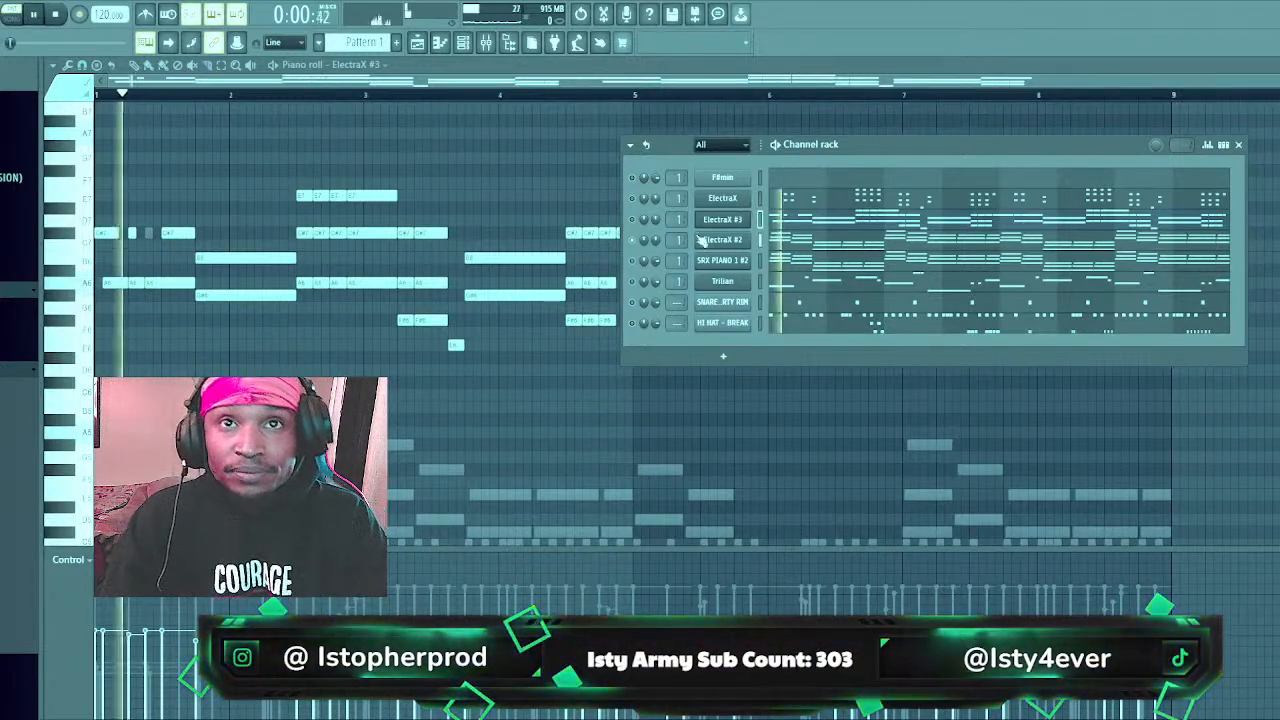
left_click(641, 245)
key("F6")
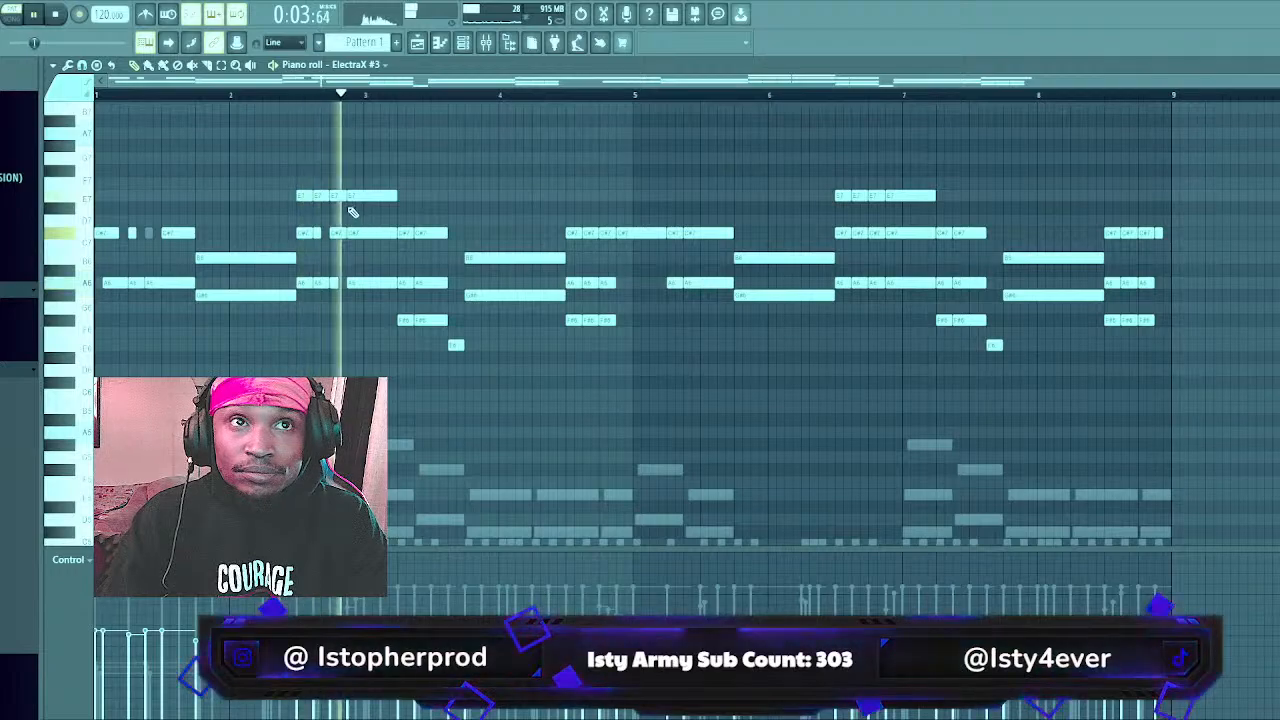
Shorten the last E7 note of bar 2 and selected A6 and F#6 notes in bar 3, replaying the pattern
key("space")
key("space")
left_click_drag(396, 196, 354, 197)
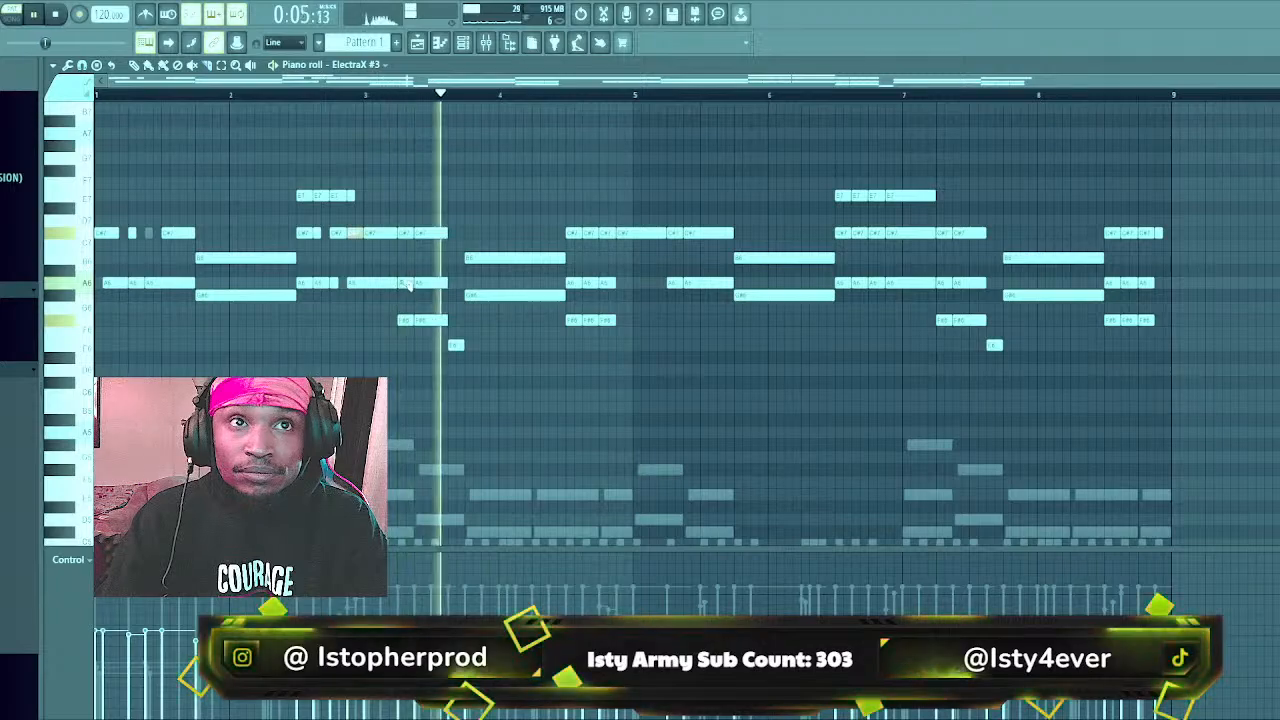
key("space")
key("space")
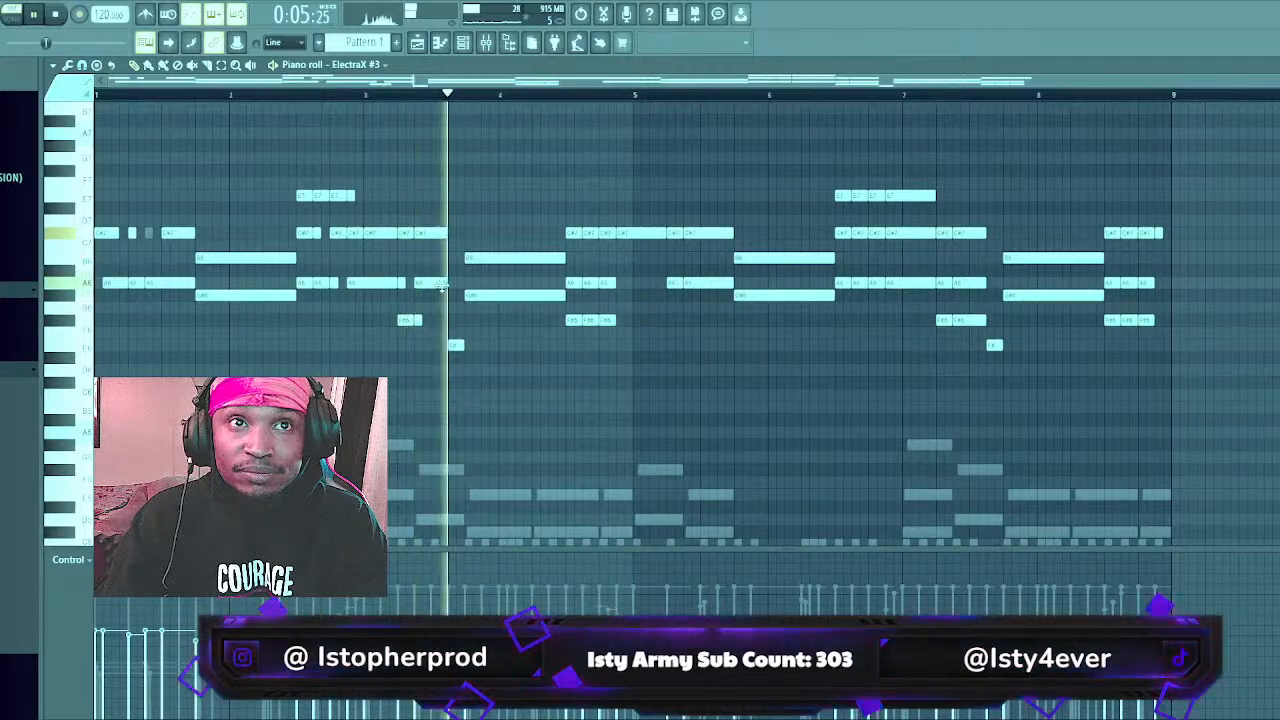
left_click_drag(445, 287, 430, 287)
key("space")
key("space")
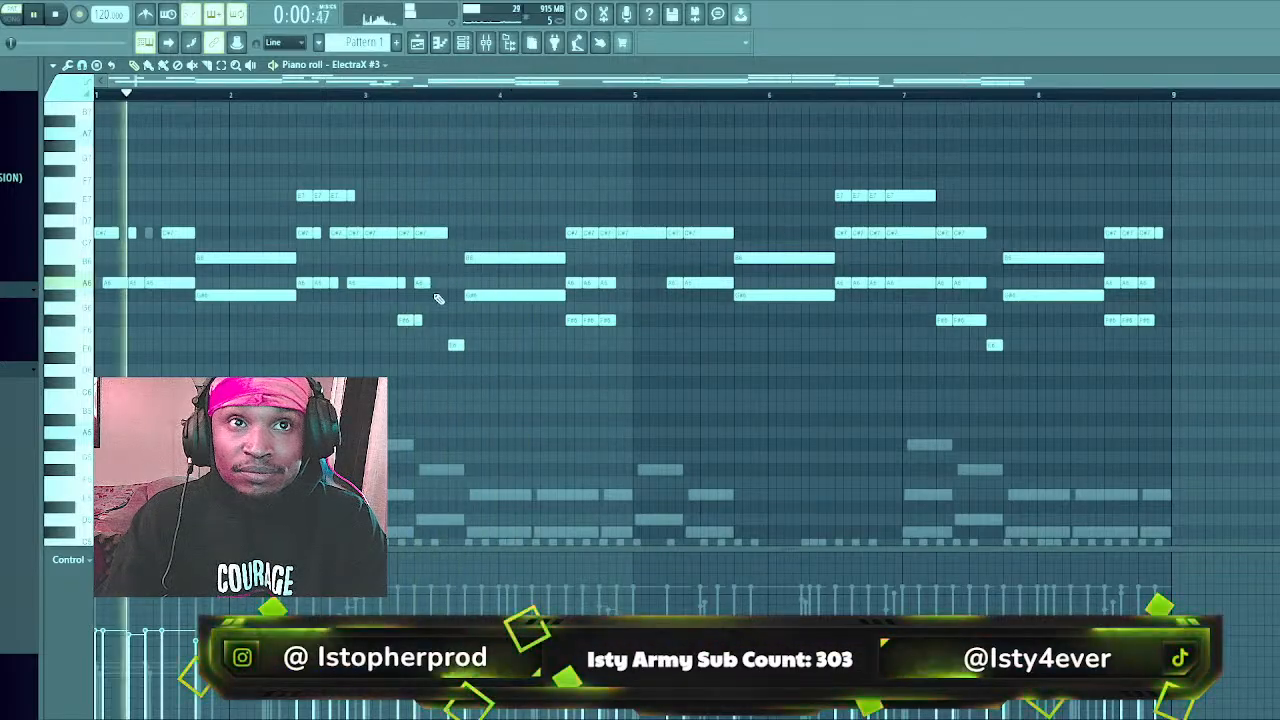
Try a short G6 note in bar 3, replace it with a short G#6 note below the second A6, and replay
left_click(436, 308)
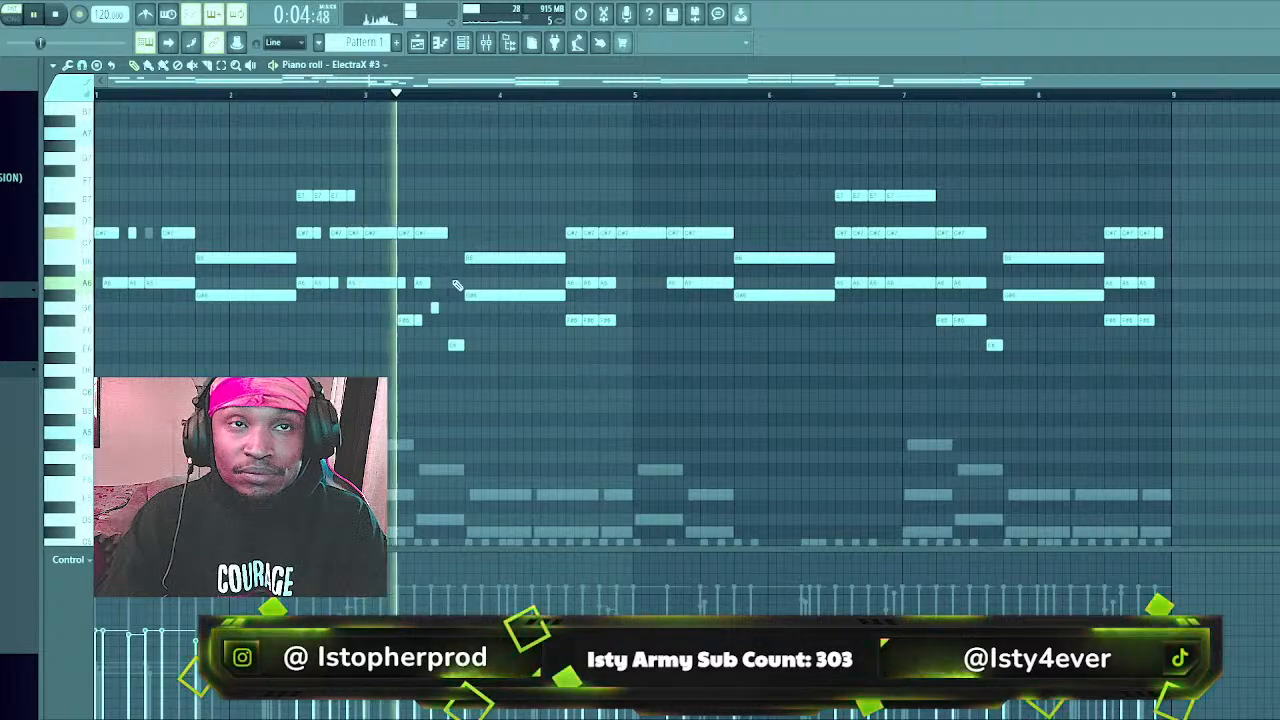
right_click(434, 308)
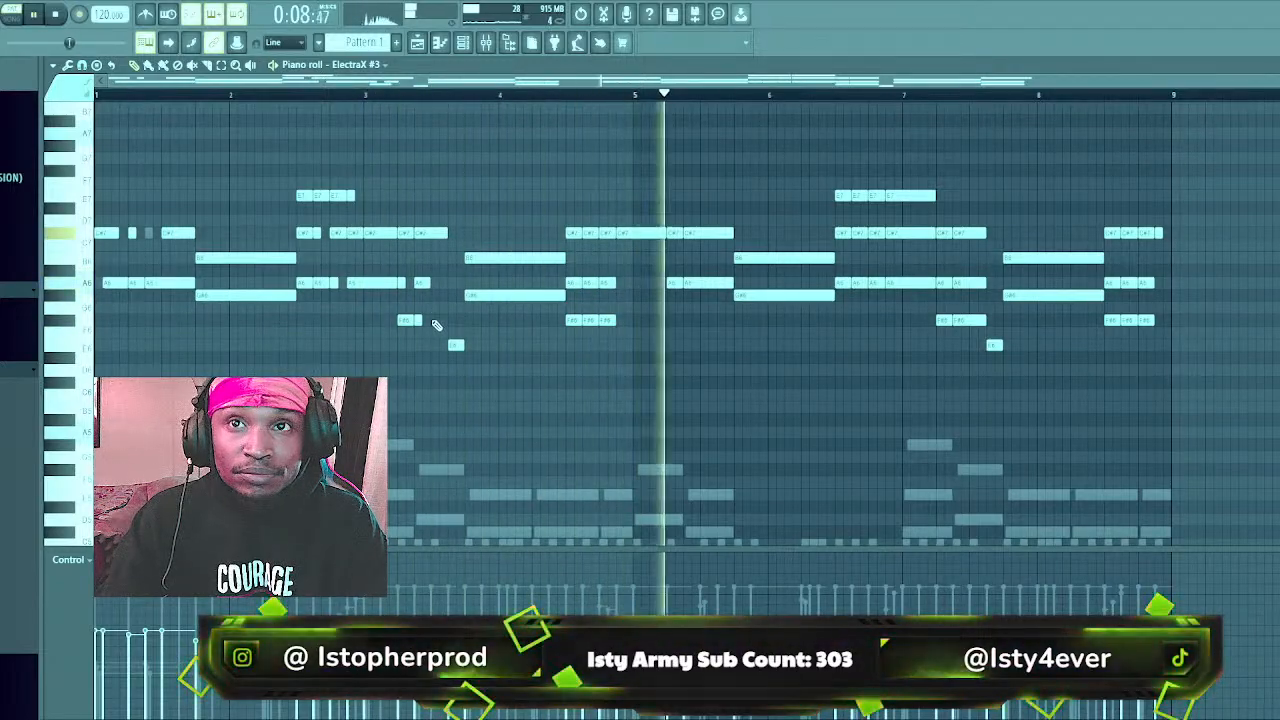
key("space")
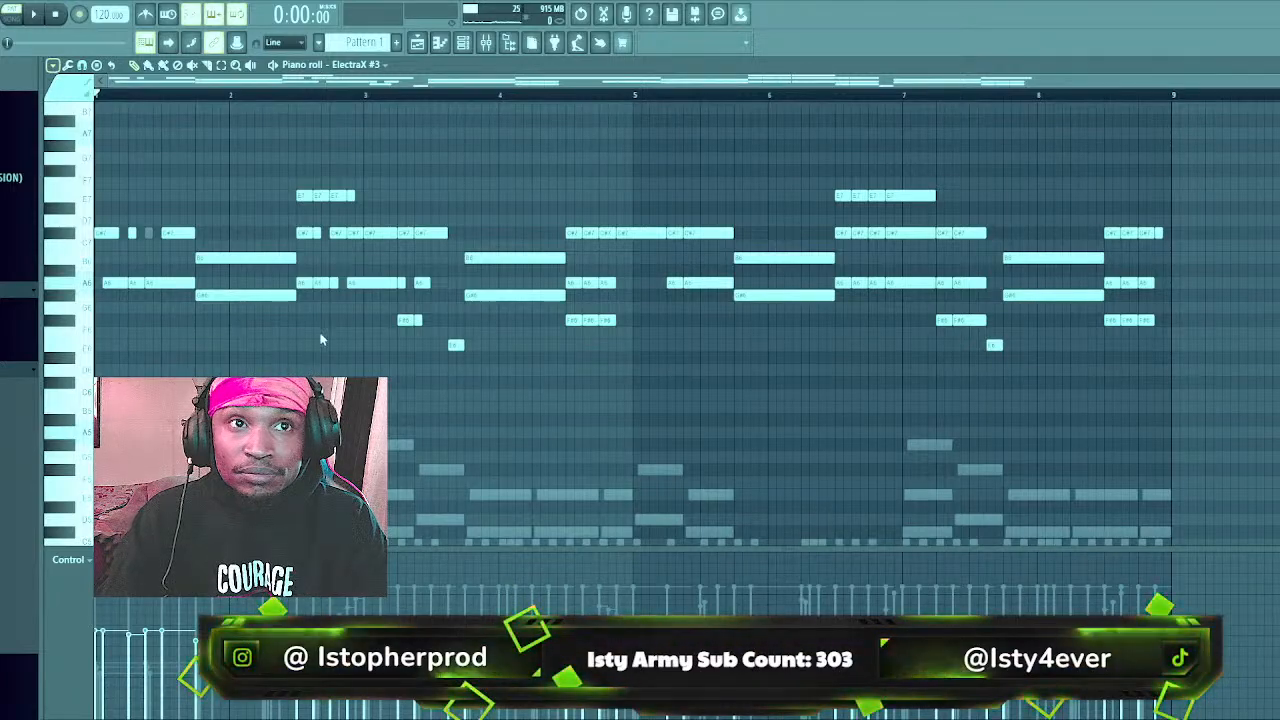
key("space")
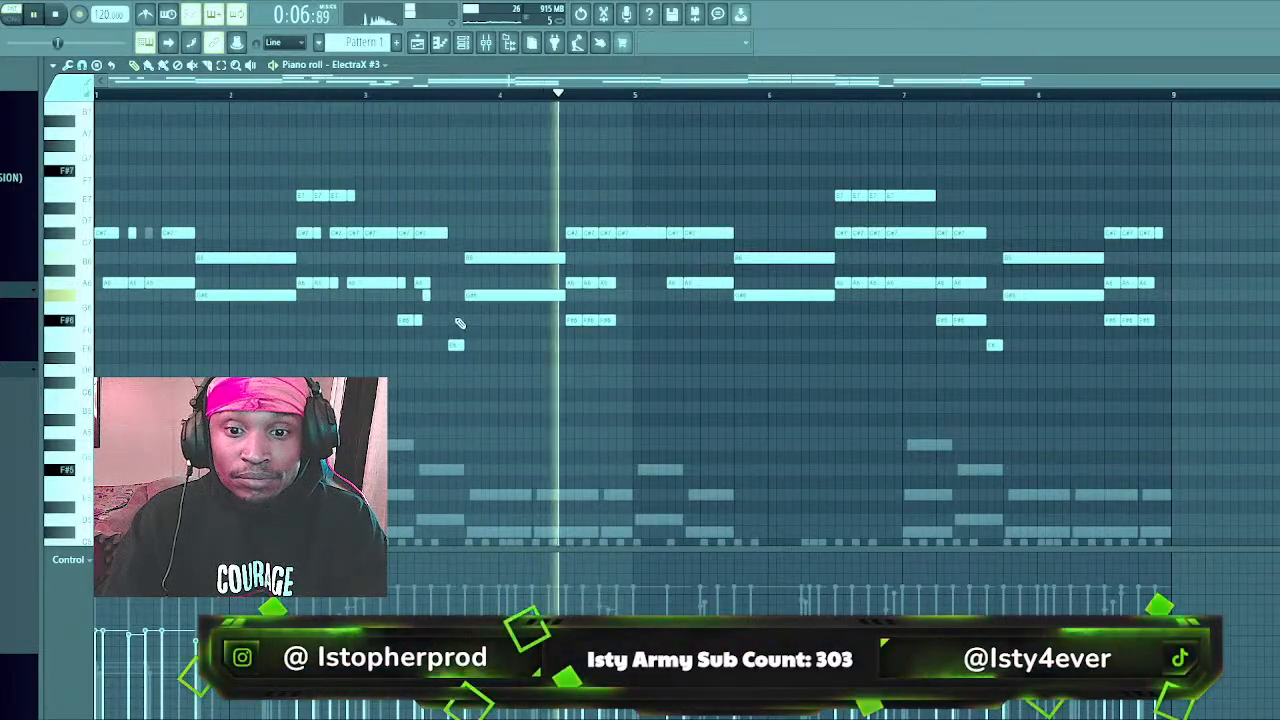
key("space")
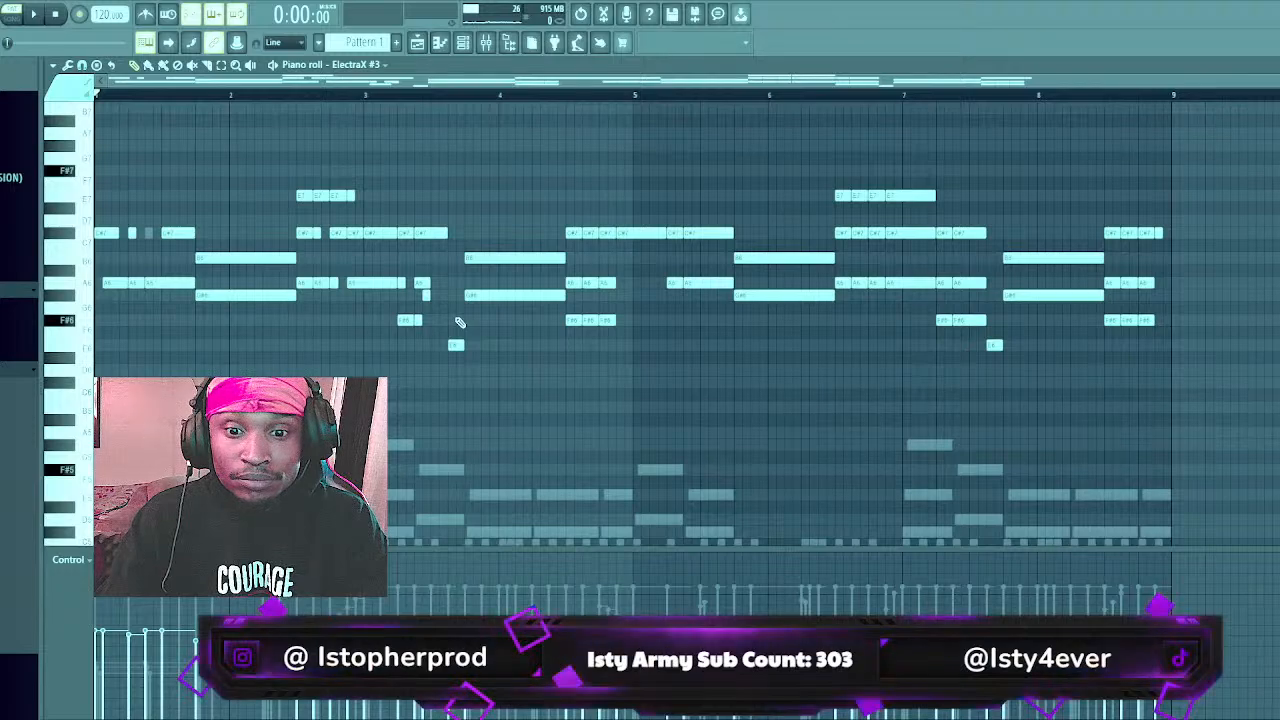
Shorten the G#6 note late in bar 3, and split the B6 above it and the long C#7 notes of bars 4 and 5
left_click_drag(564, 295, 472, 305)
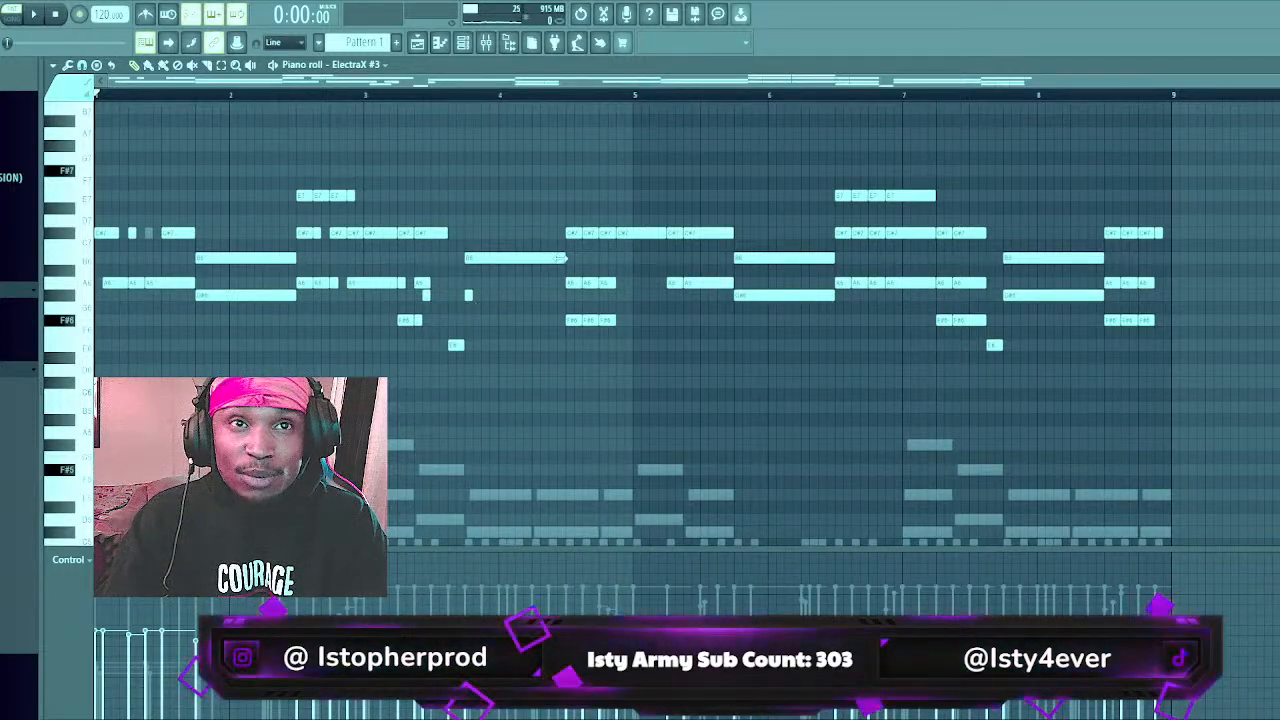
left_click_drag(472, 297, 481, 297)
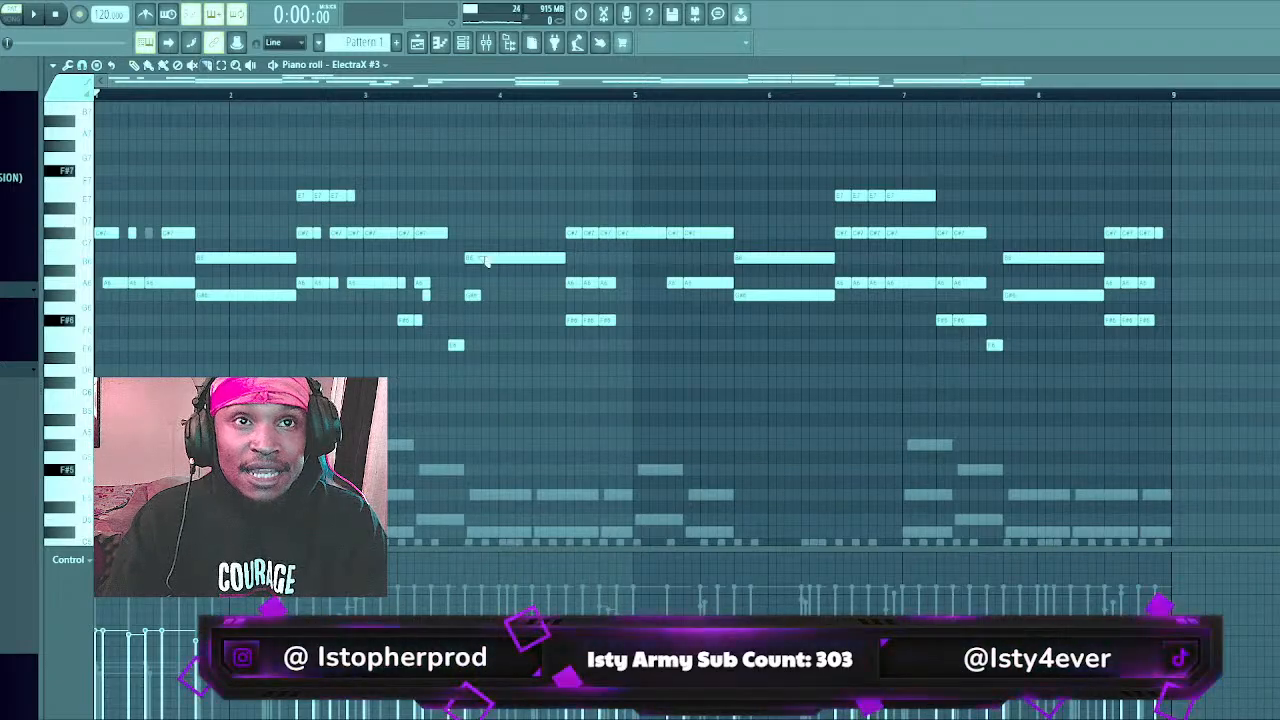
left_click_drag(466, 258, 565, 258)
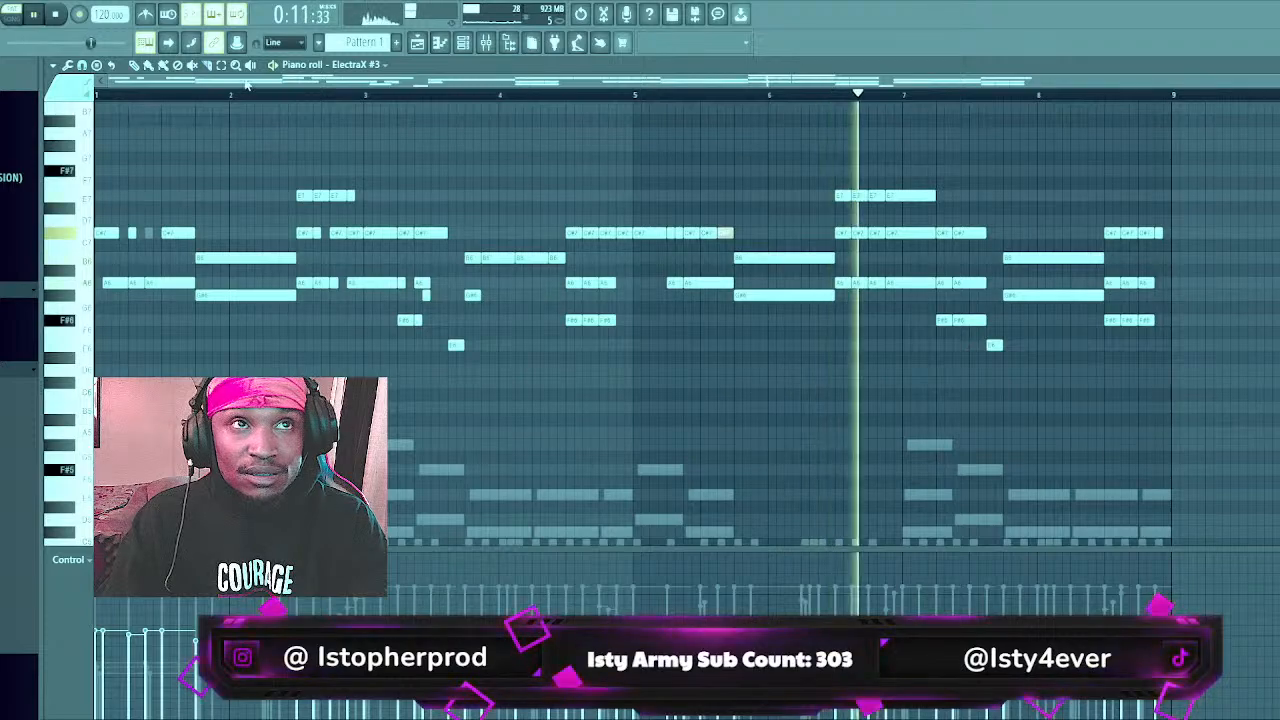
Replace the ElectraX #3 notes in bars 5 to 8 with a copy of the notes from bars 1 to 4
left_click_drag(652, 168, 1163, 388)
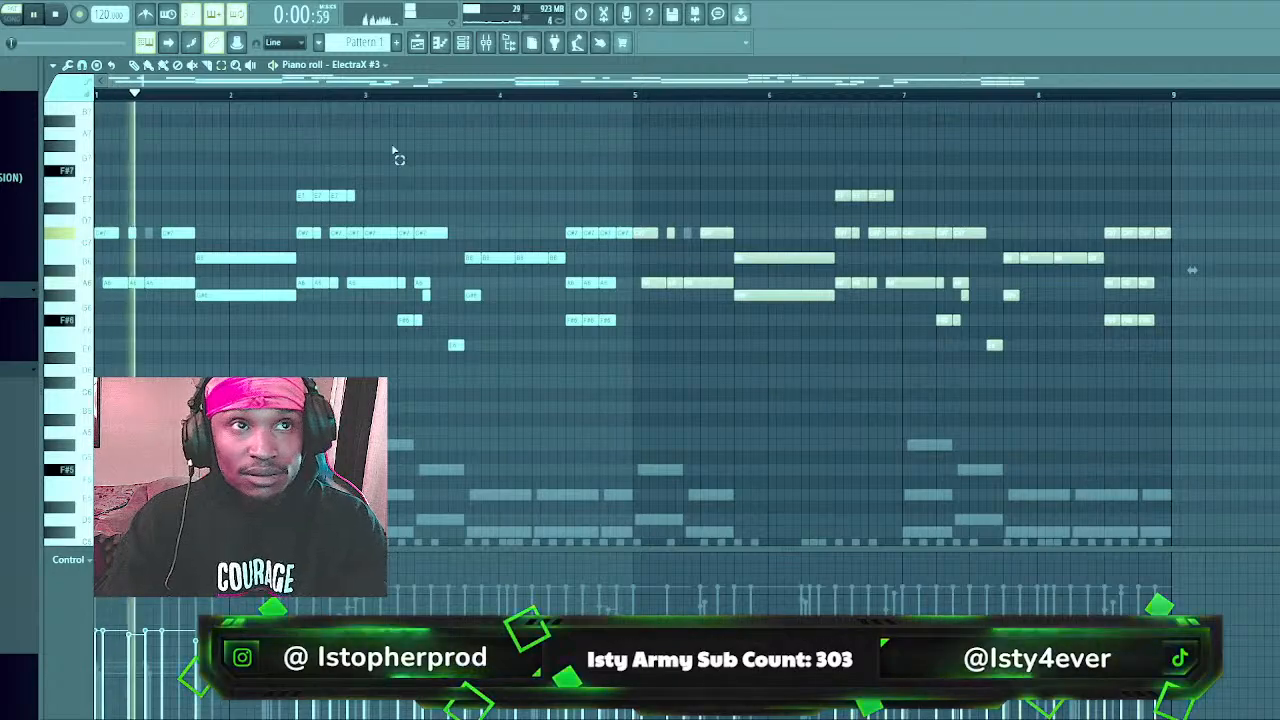
Open the OPEN HAT - HOODBABY notes and place C5 hits at the end of bar 2 and through the second half of bar 4
left_click(462, 45)
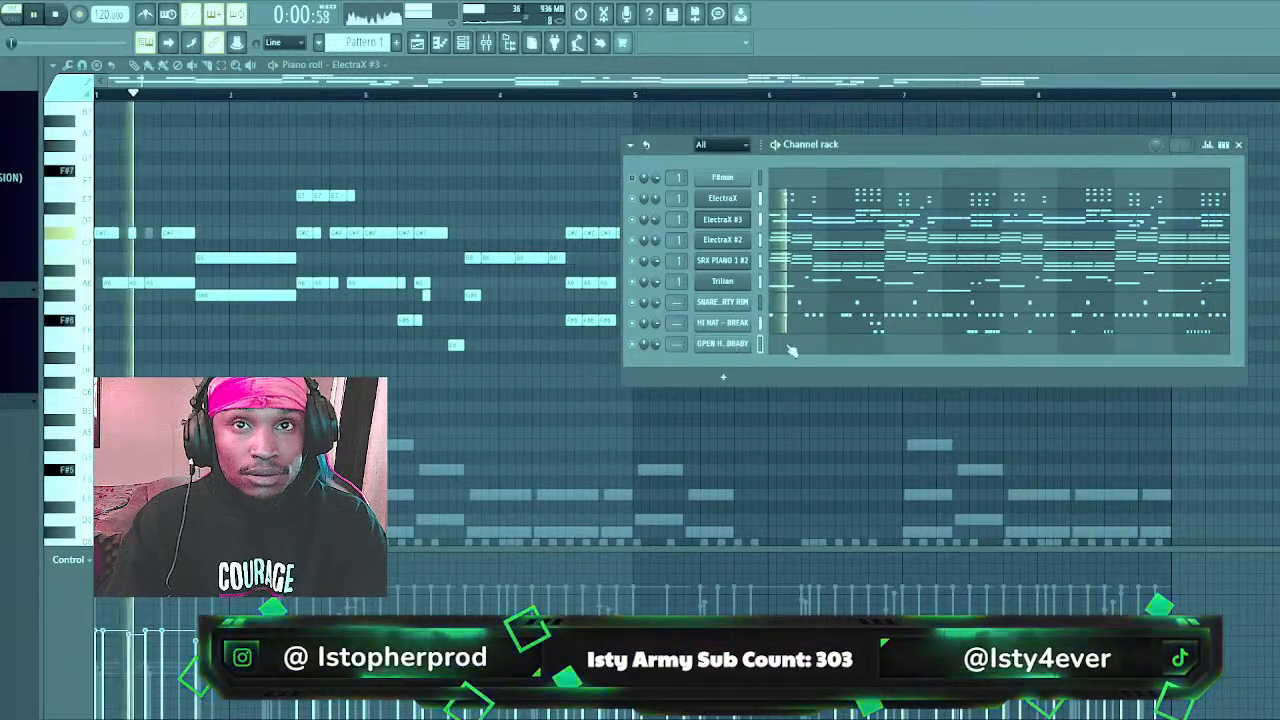
left_click(613, 315)
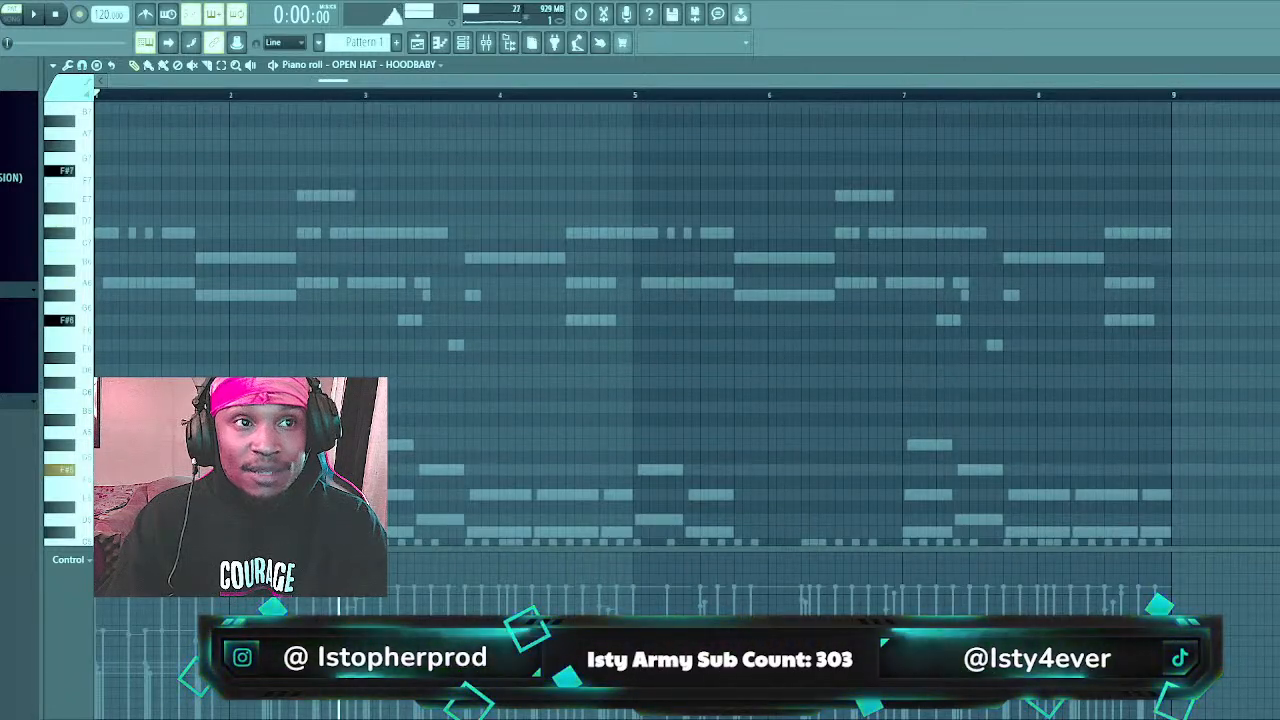
scroll(390, 458, "down", 3)
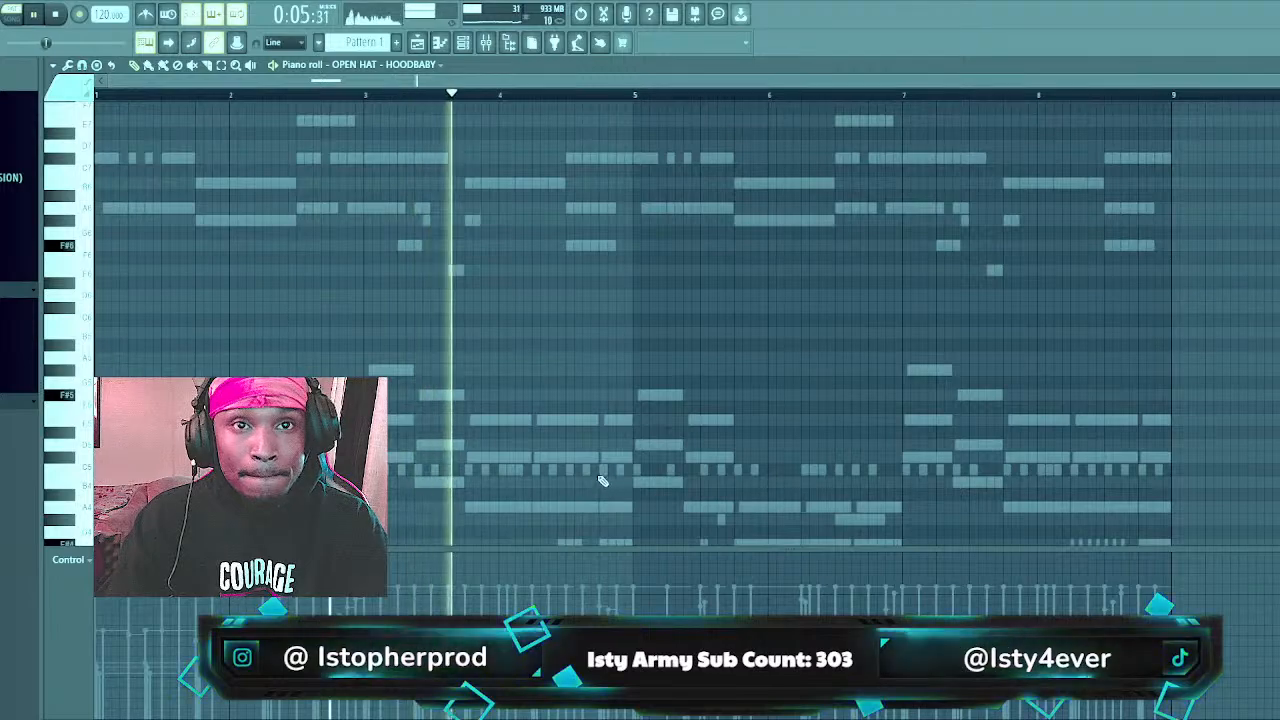
key("space")
left_click(545, 468)
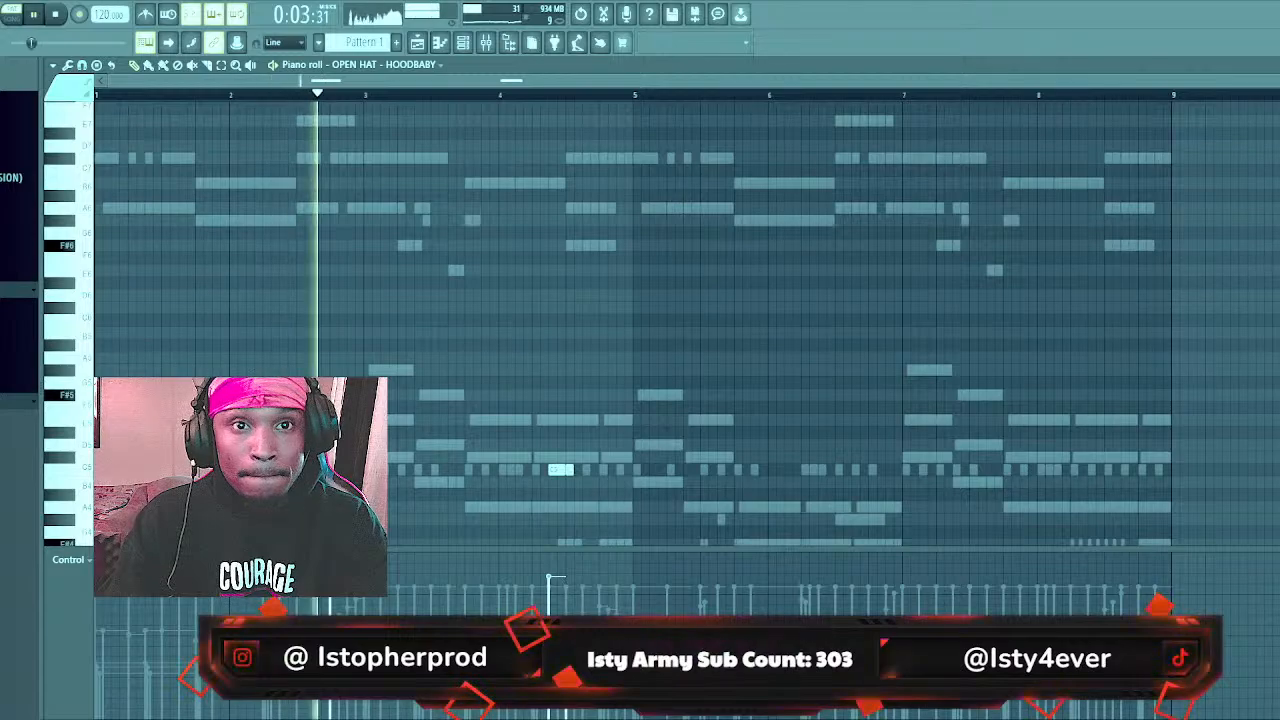
left_click_drag(577, 468, 595, 471)
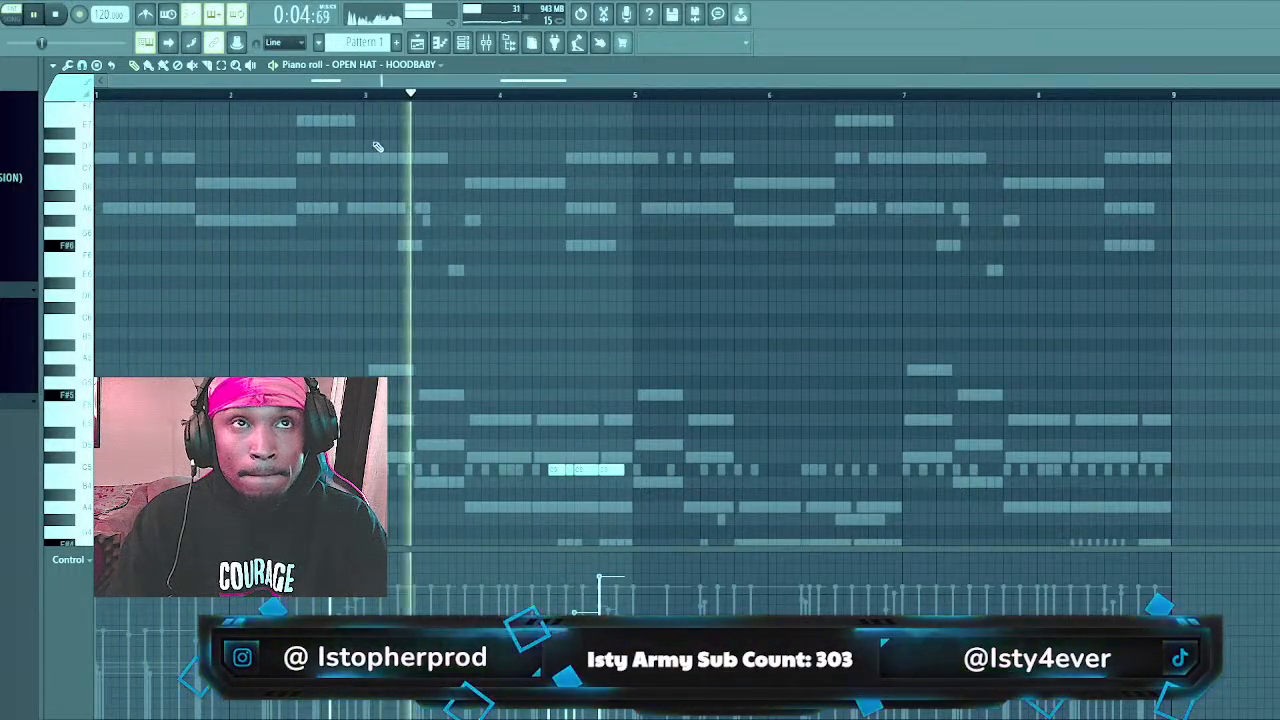
Adjust the hold and sustain of the OPEN HAT - HOODBABY volume envelope, and add C5 hits at the ends of bars 6 and 8
key("F6")
left_click(712, 345)
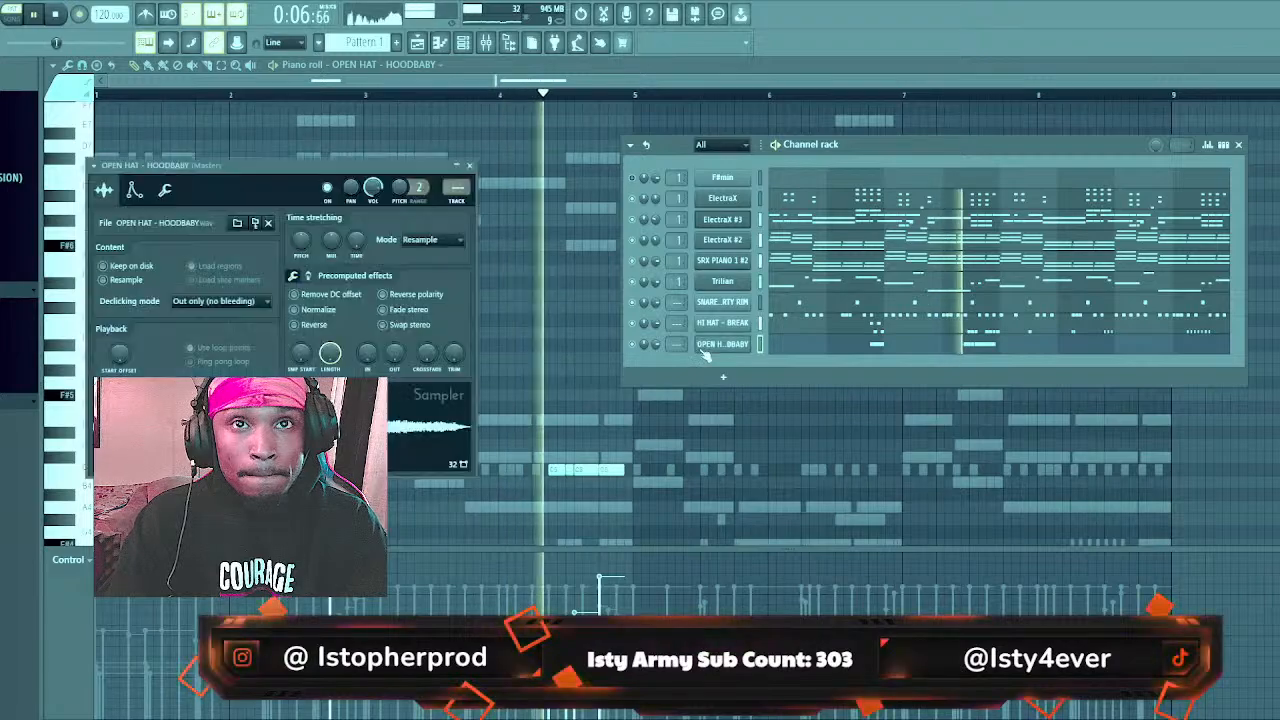
left_click(211, 333)
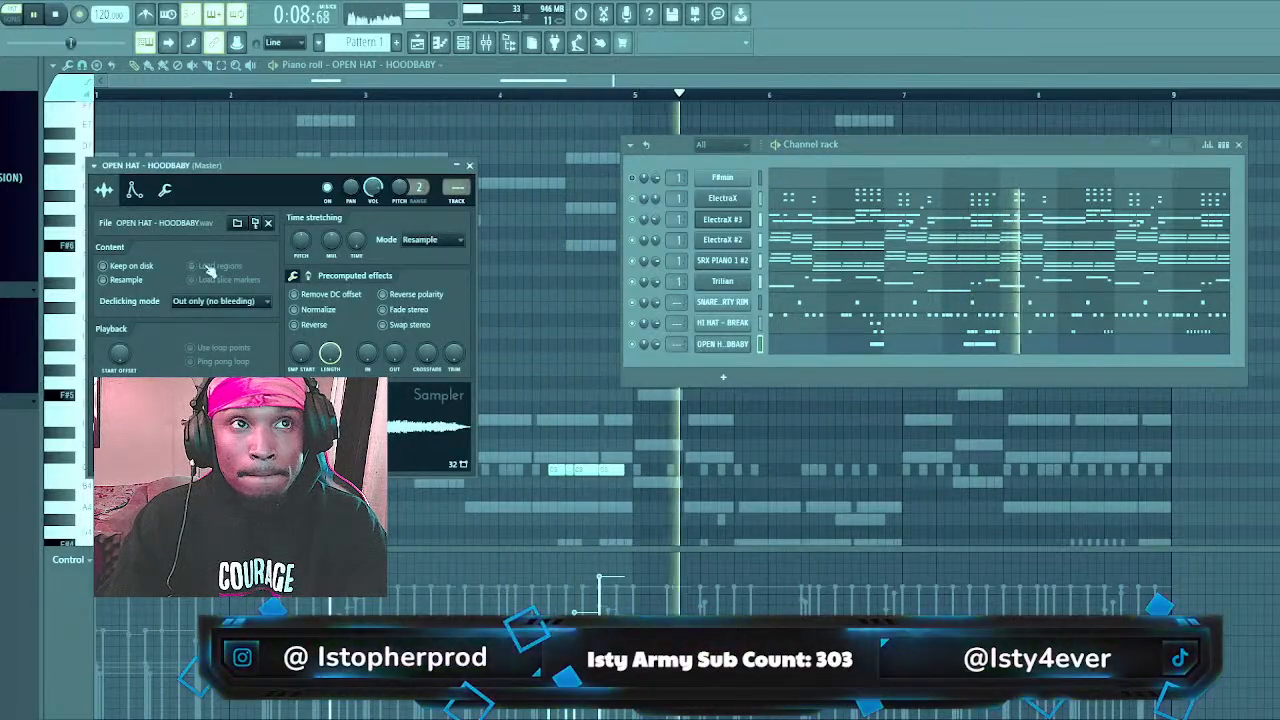
left_click(134, 190)
left_click(165, 190)
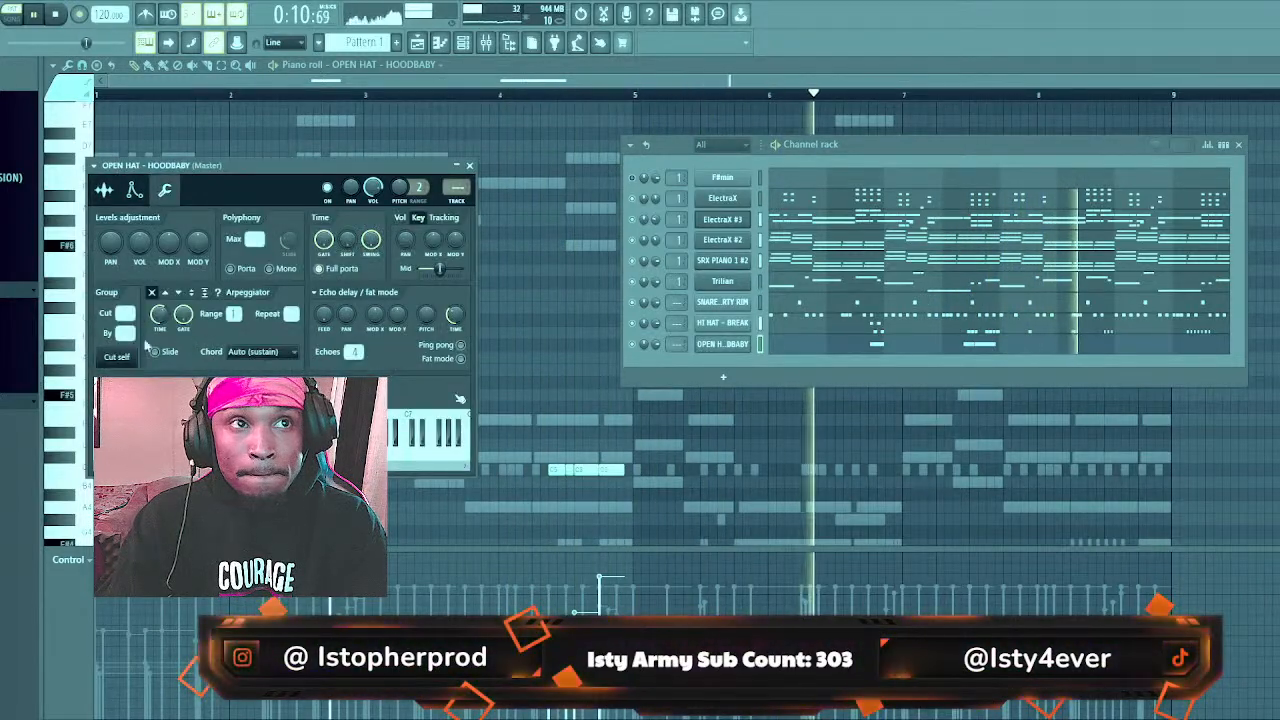
left_click(134, 190)
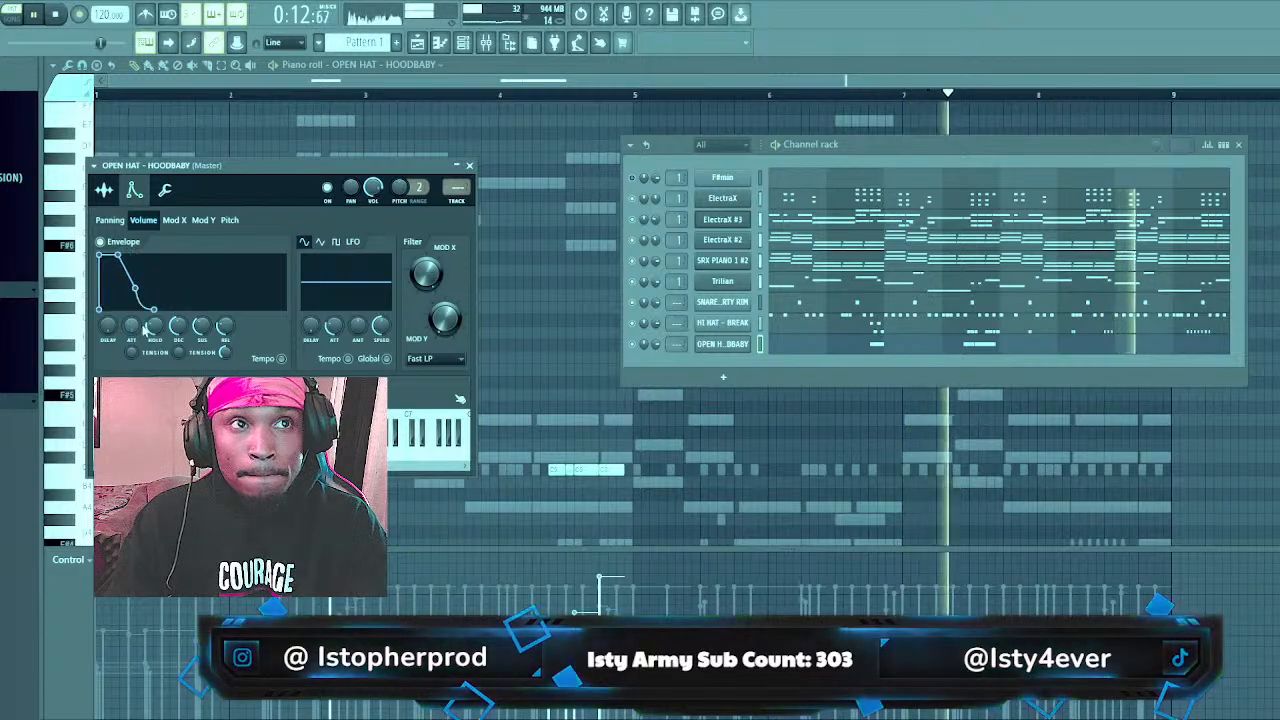
left_click_drag(155, 327, 179, 390)
left_click_drag(202, 328, 229, 336)
key("F7")
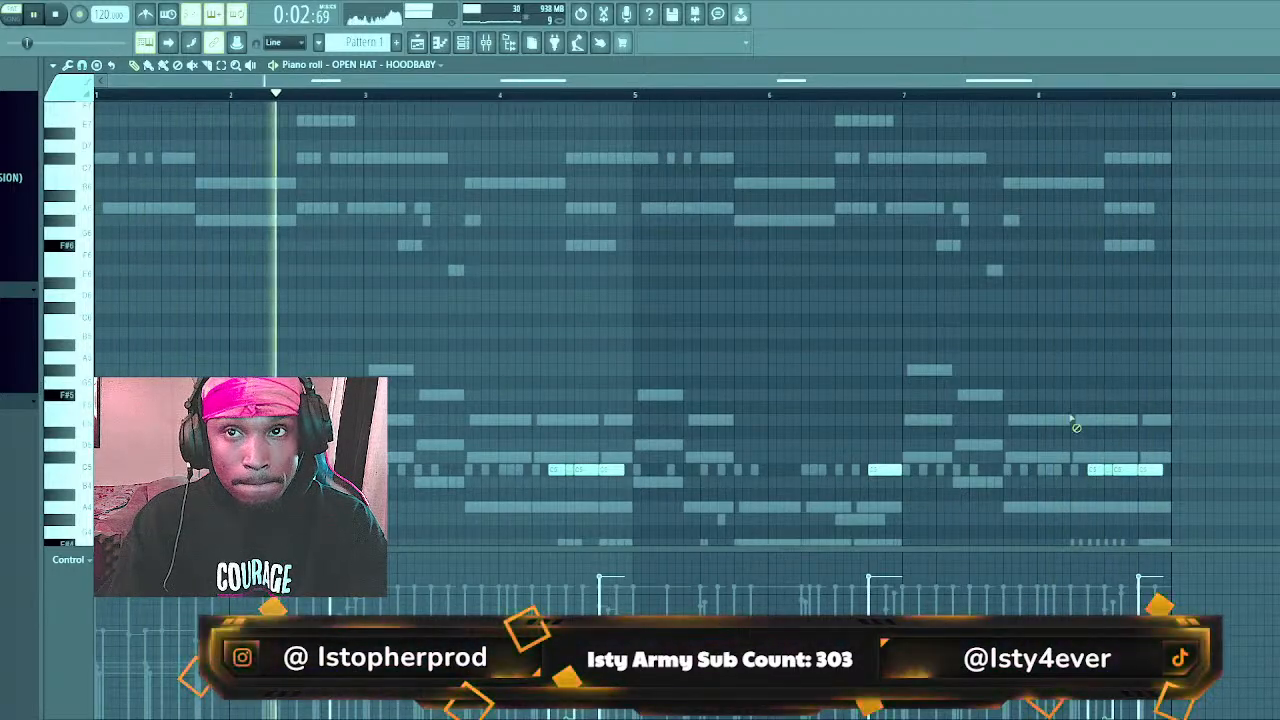
Add the OPEN HAT - SIMPLE sample as a channel and lay out its C5 hits across bars 1 to 8, replaying the pattern
left_click(464, 44)
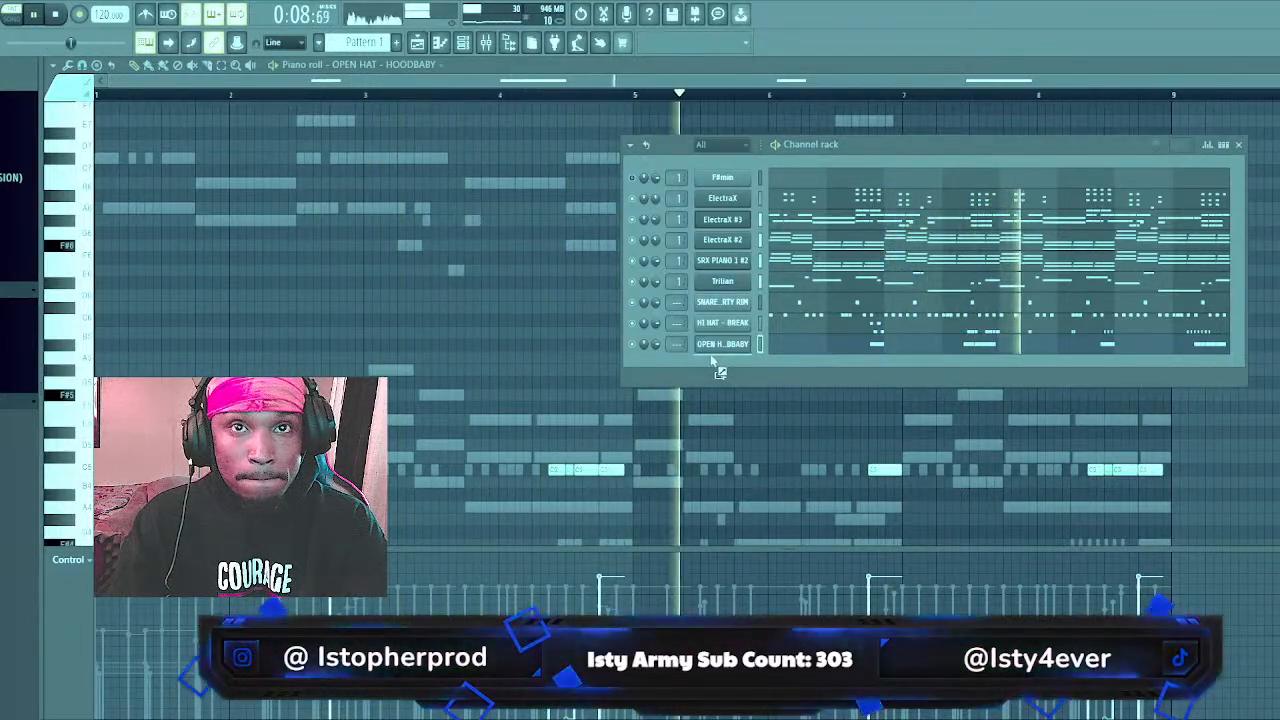
key("F6")
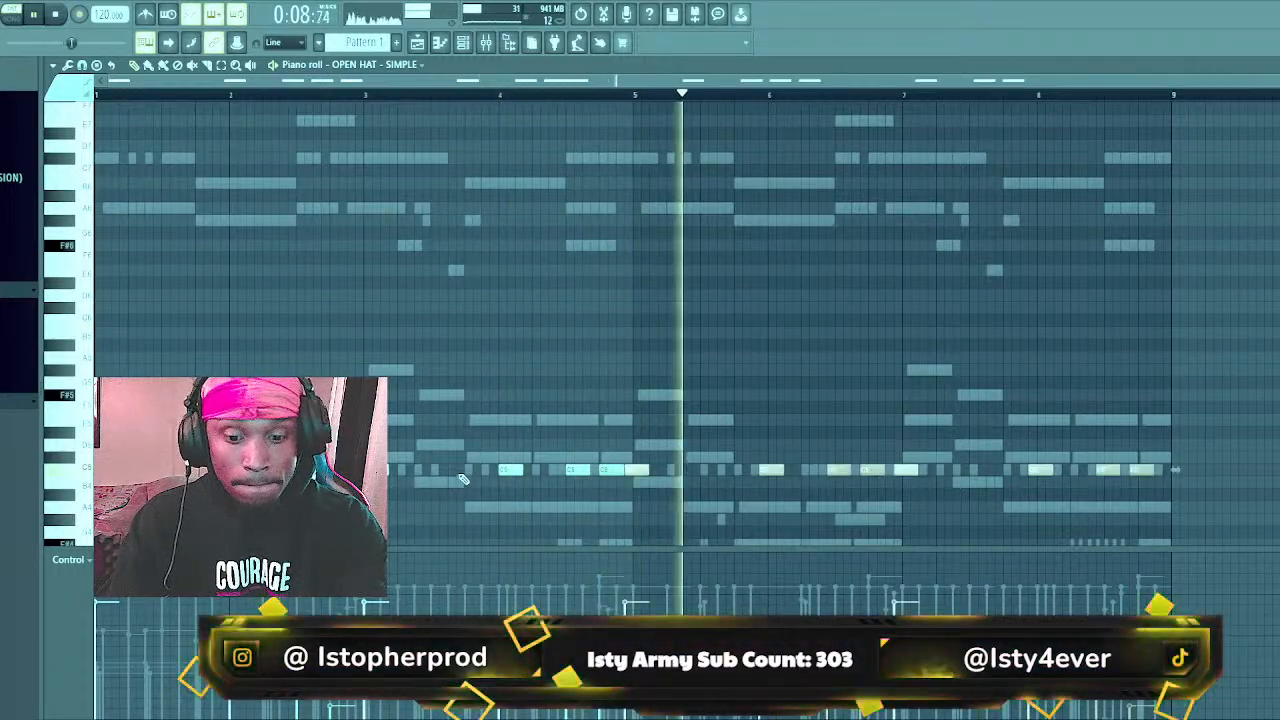
key("space")
key("space")
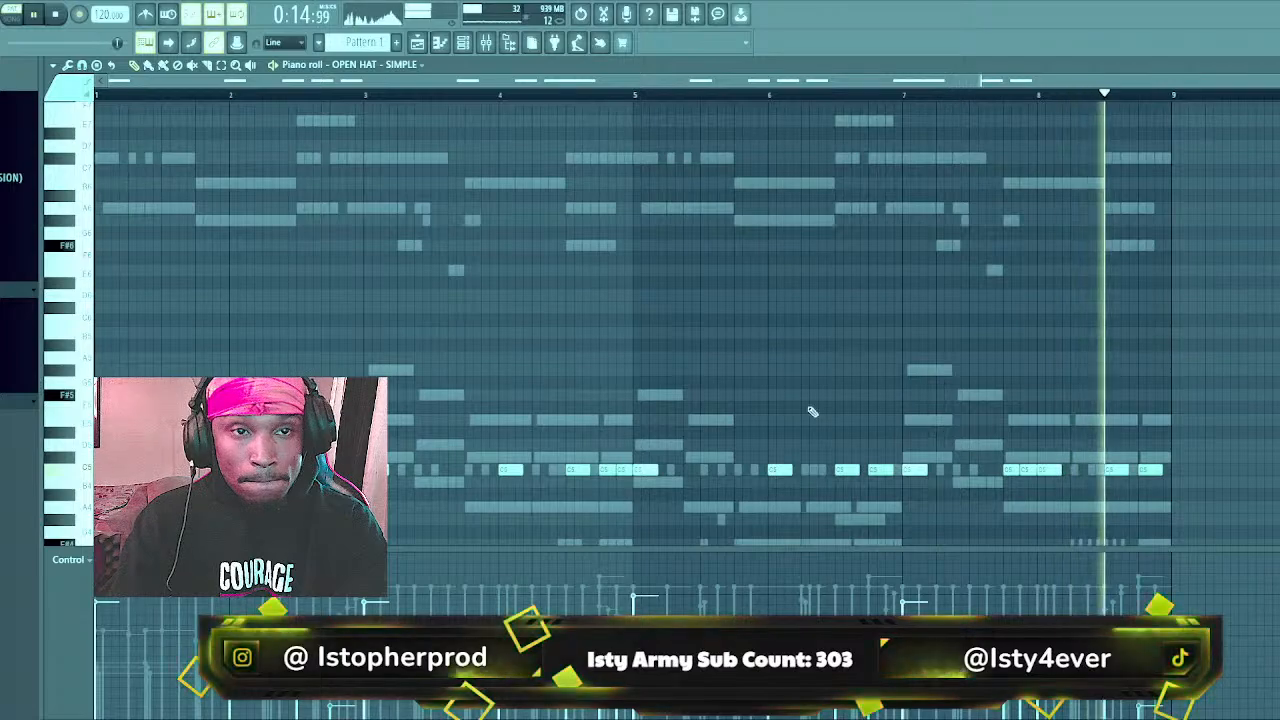
Add the RIM - DON sample to the channel rack and place its first hit late in bar 1
left_click(487, 45)
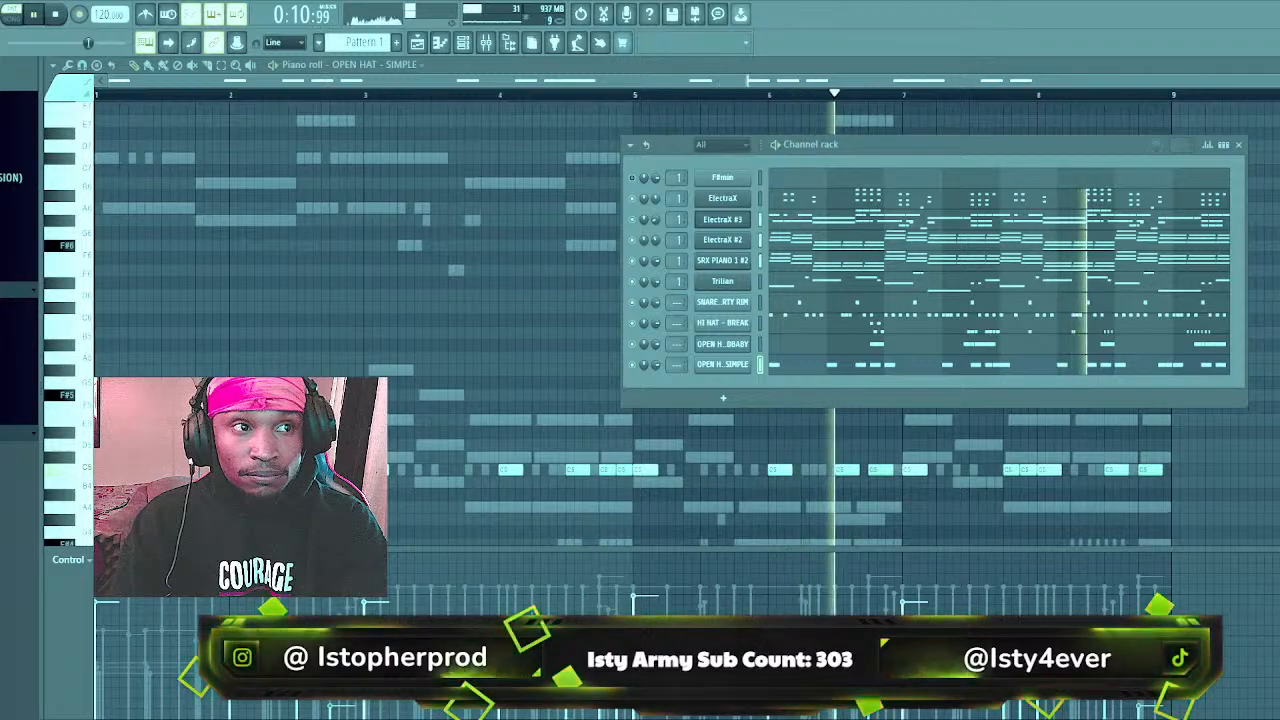
left_click_drag(8, 460, 742, 313)
left_click(803, 325)
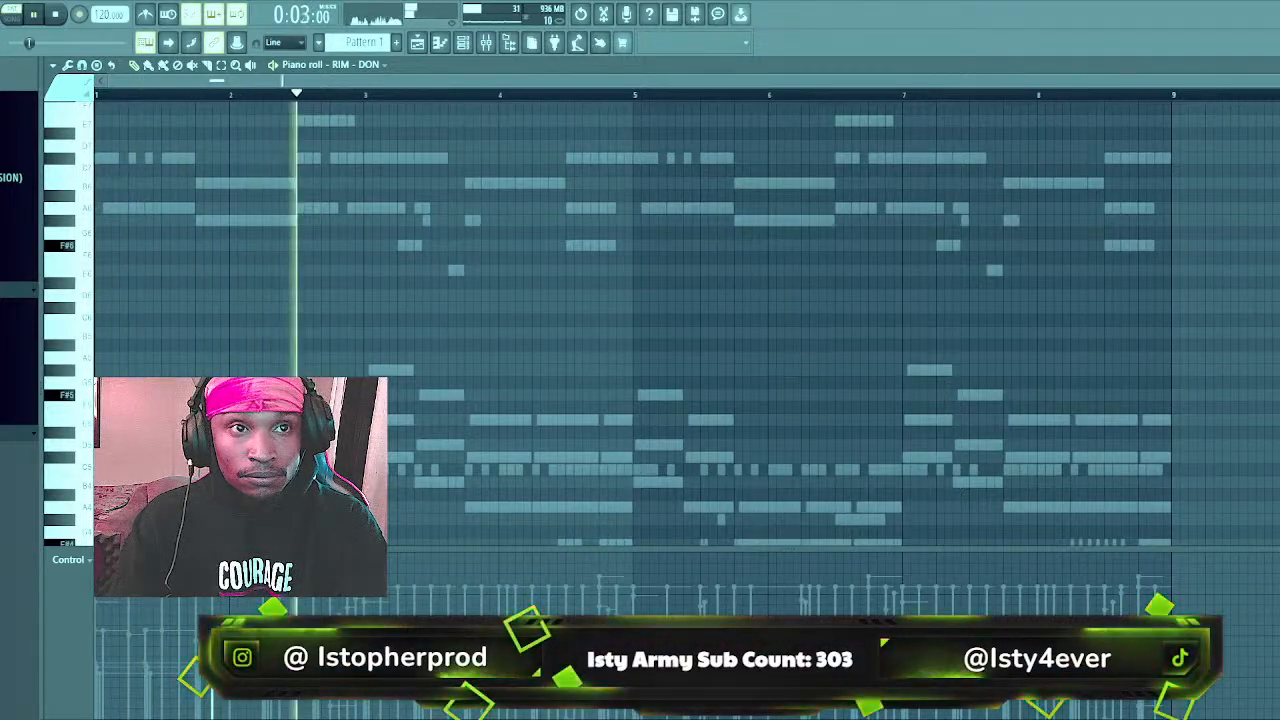
Place C5 RIM - DON hits late in bars 2, 3 and 4, replaying the pattern between additions and stopping playback
key("space")
key("space")
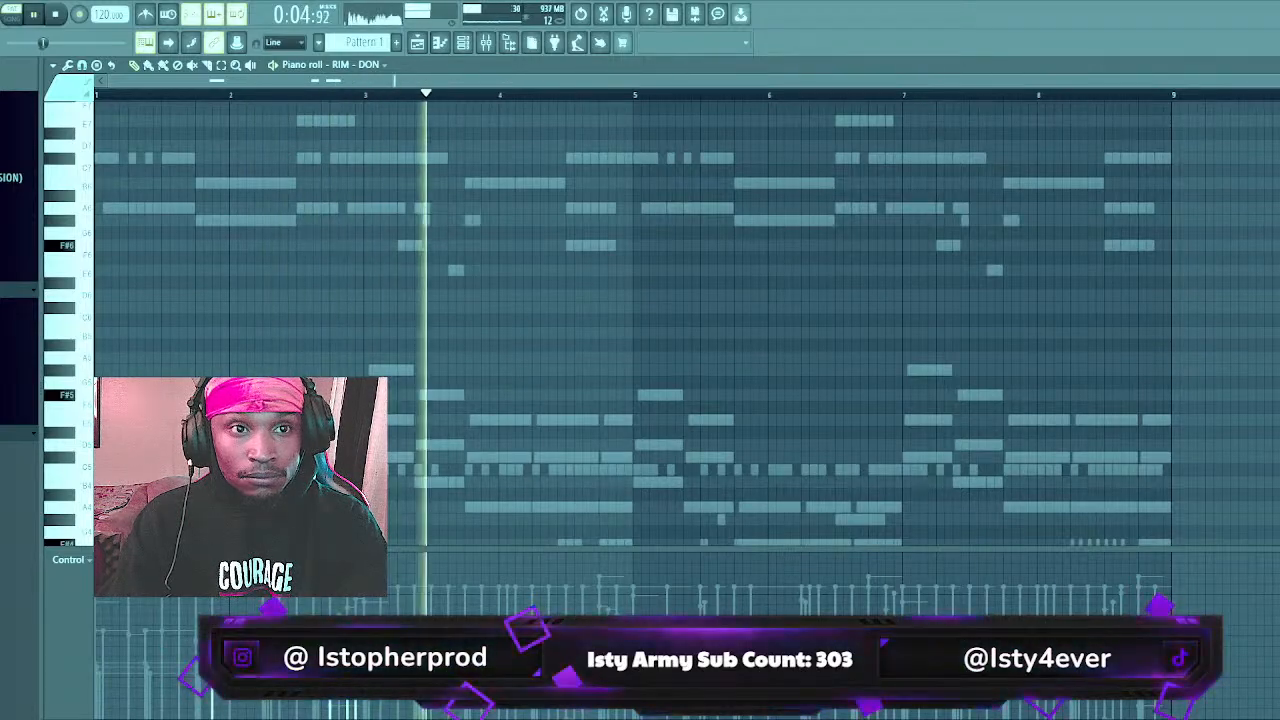
key("space")
key("space")
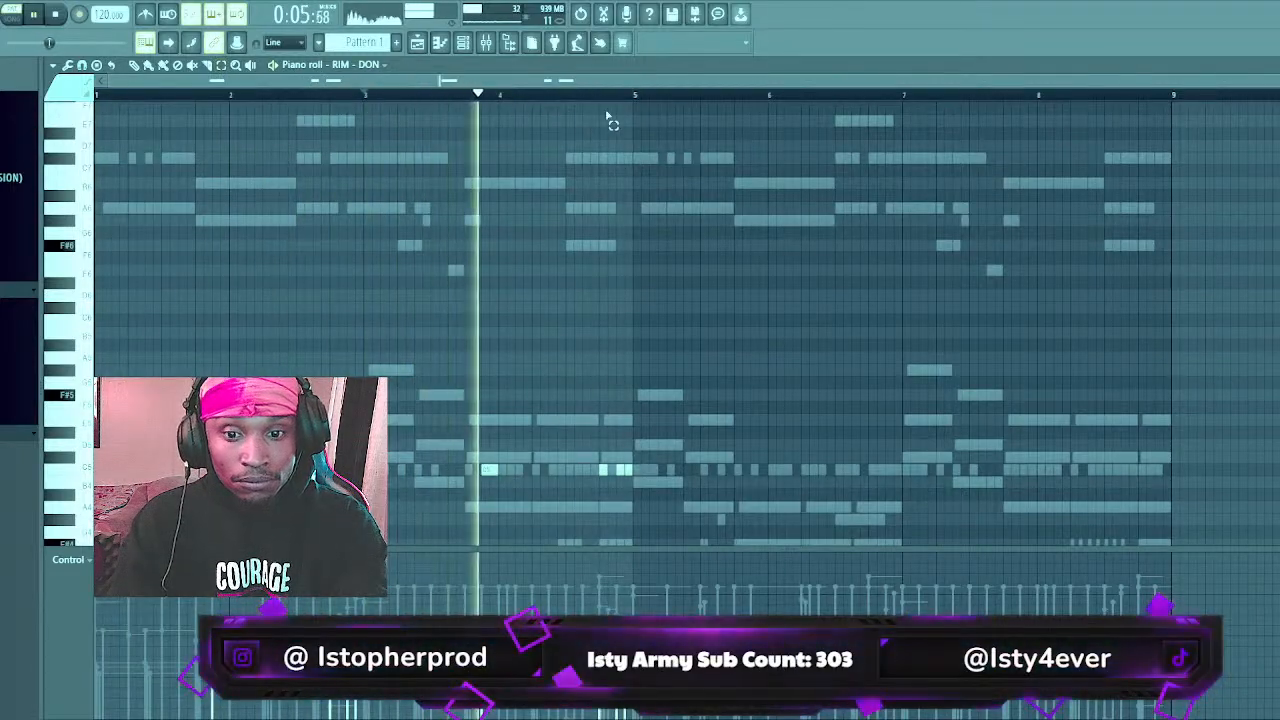
key("space")
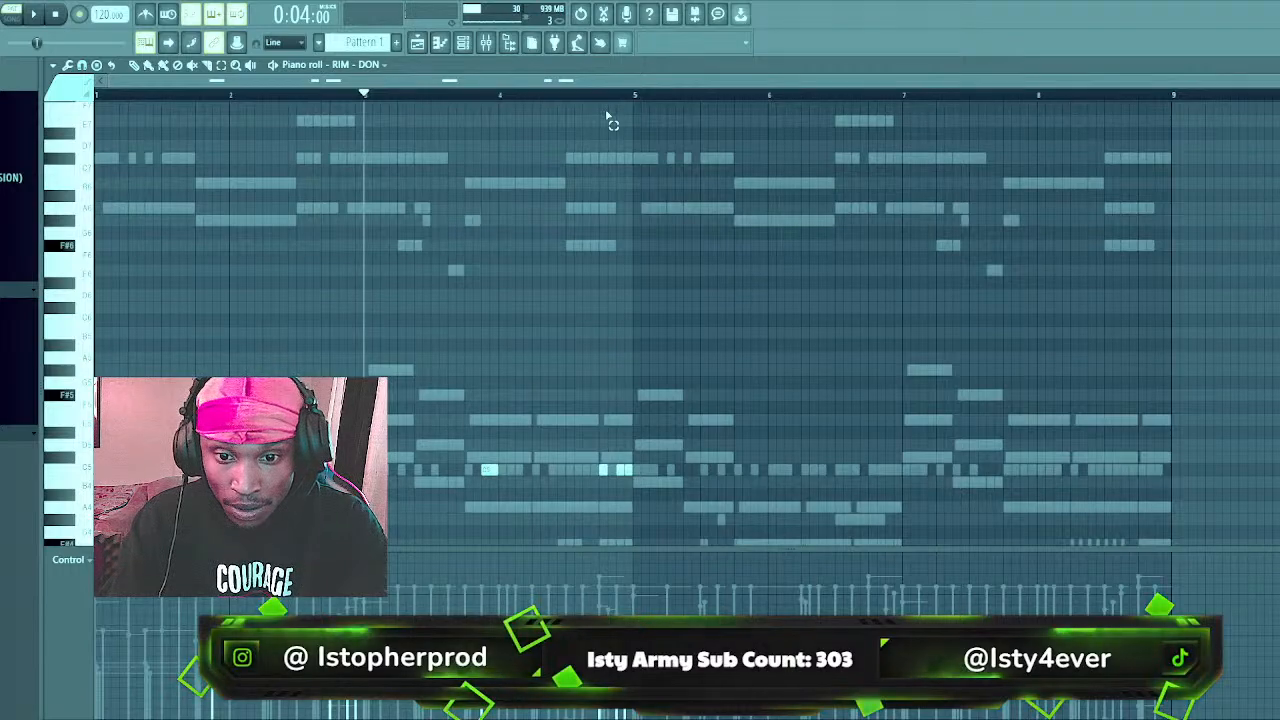
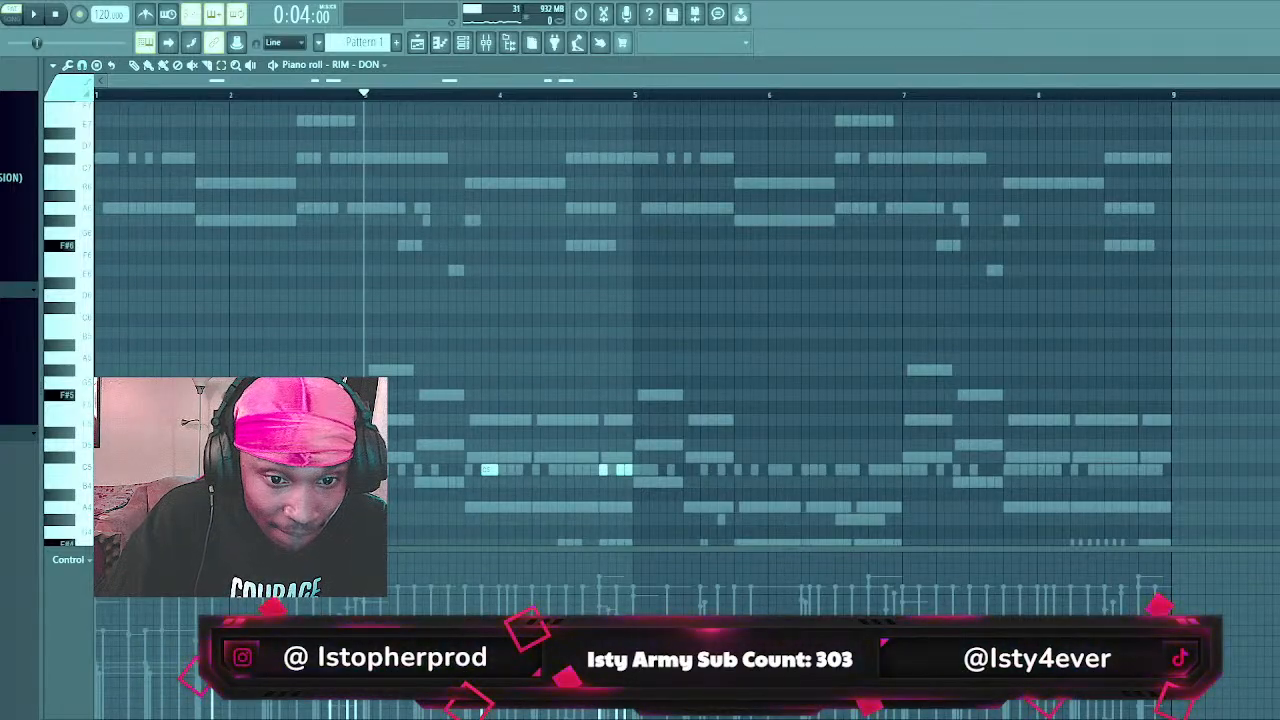
Switch to YouTube, open the earlier 35:15 beat-making video, and skip back near its start
key("alt+Tab")
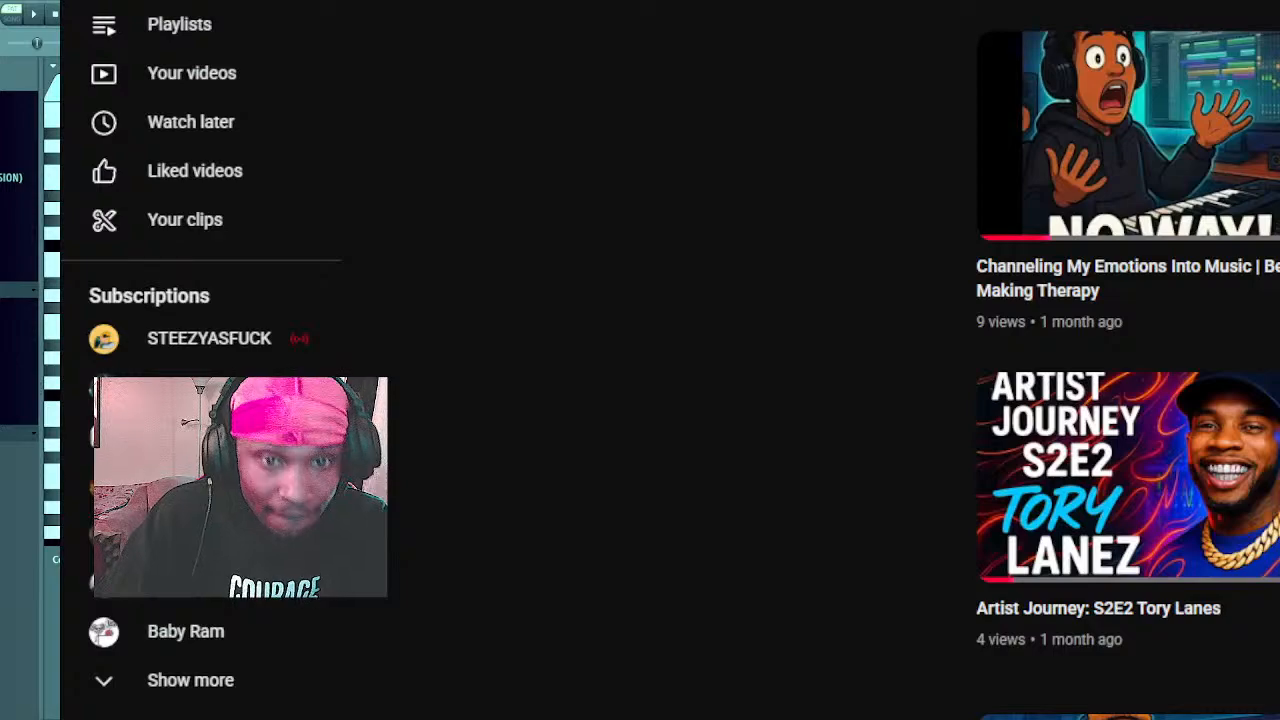
scroll(1128, 360, "down", 7)
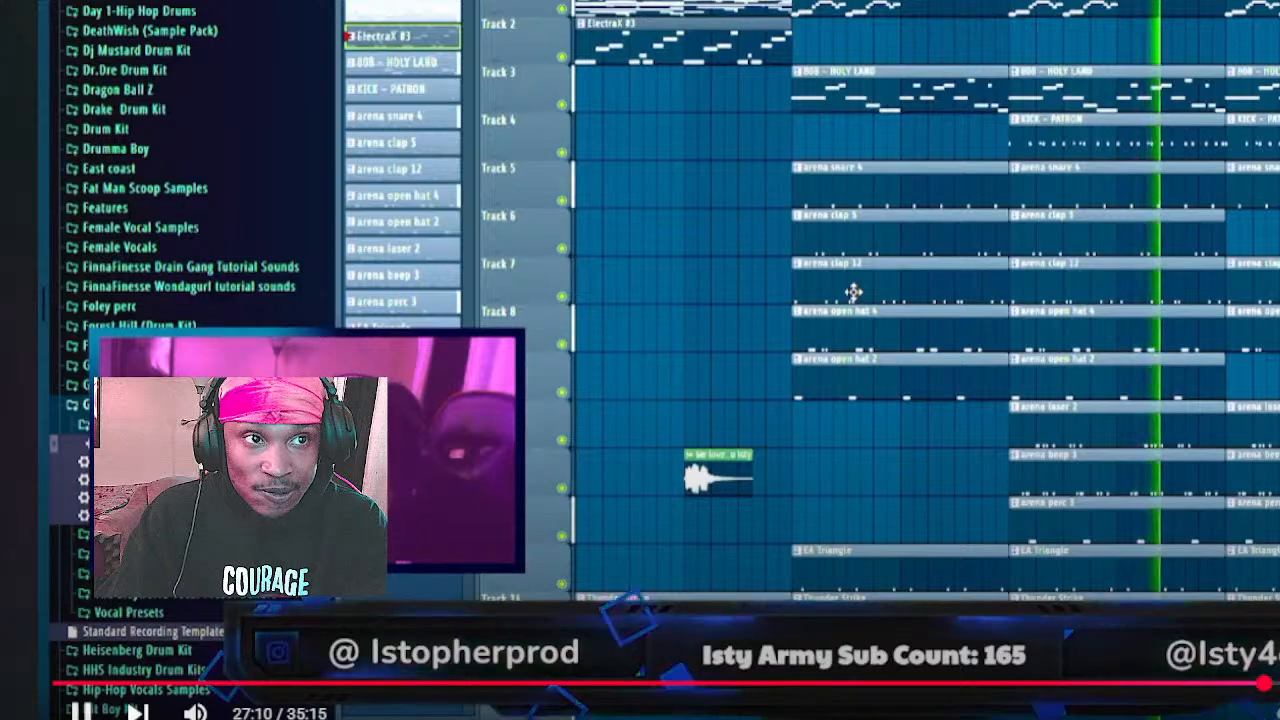
left_click(128, 685)
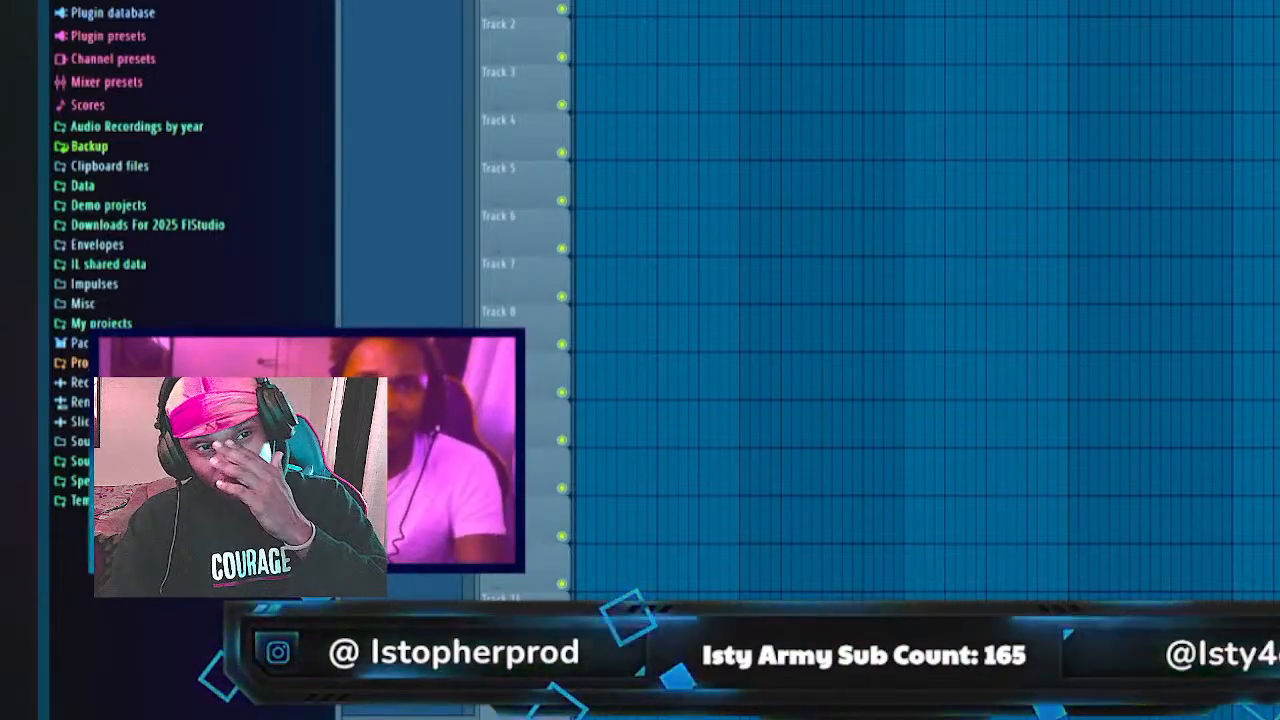
mouse_move(429, 459)
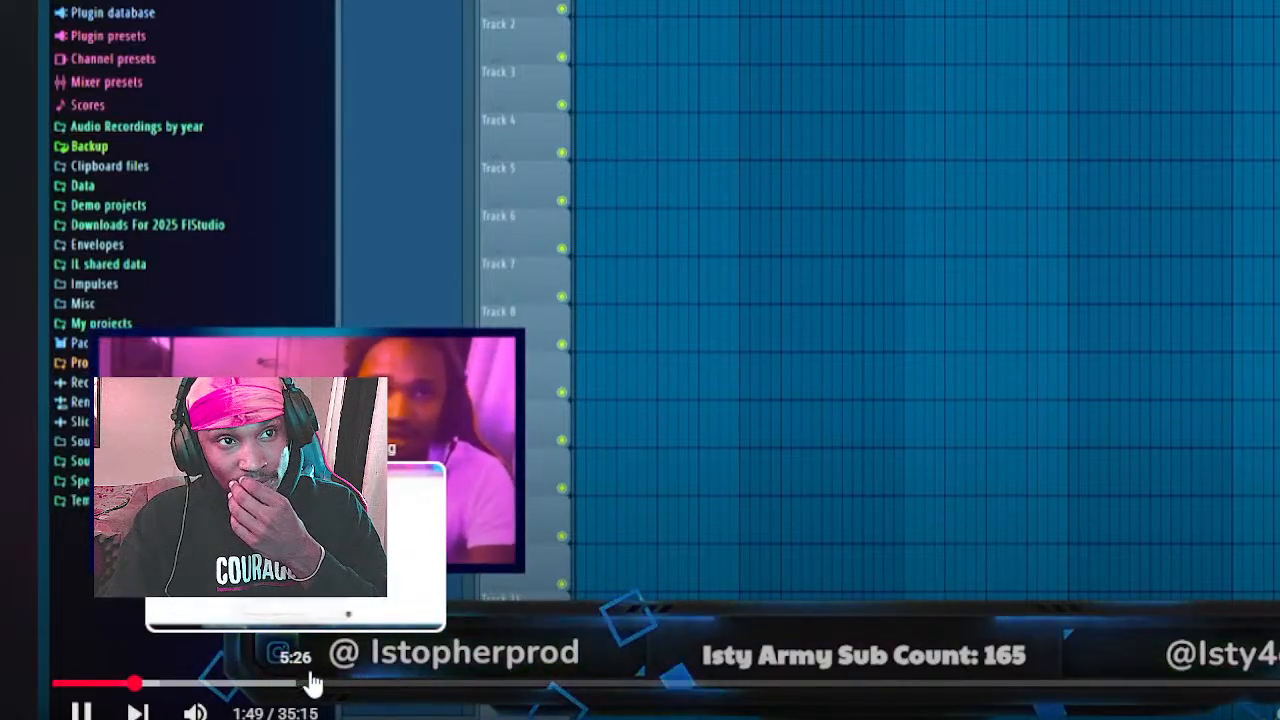
Skim the video from the Ken Carson overview at 7:16 through the tutorial section to 12:47
left_click(375, 683)
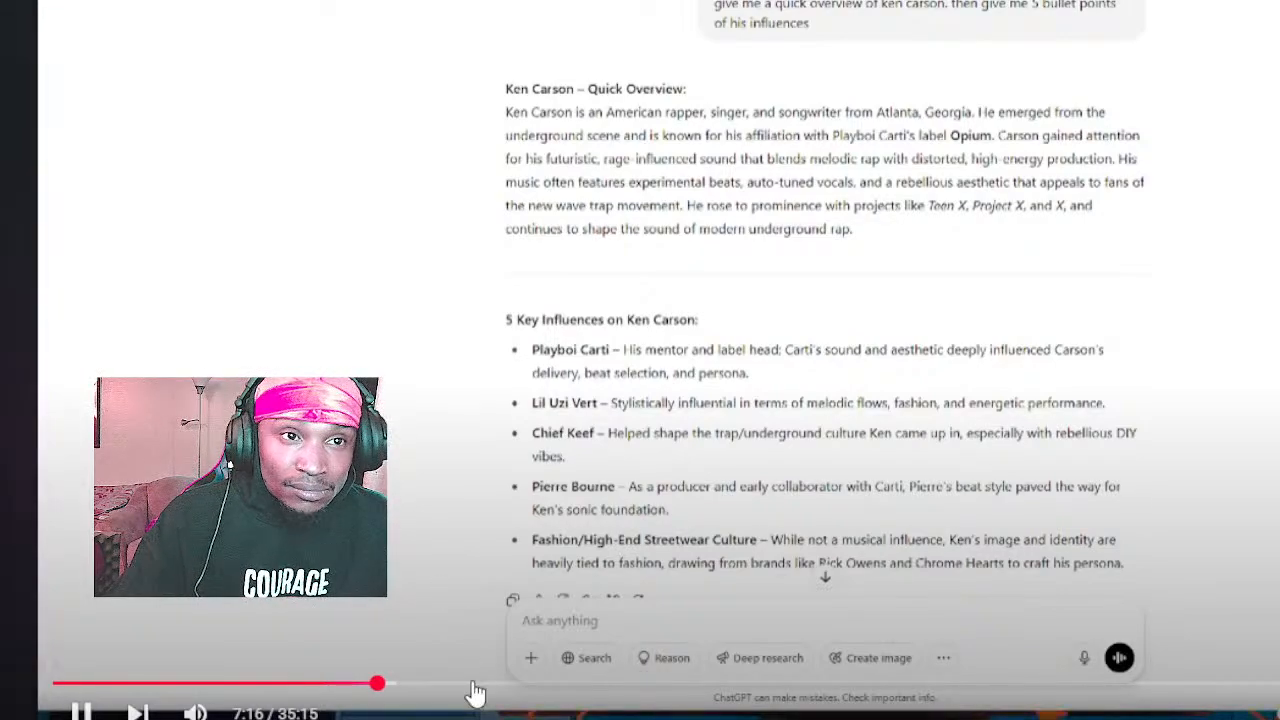
left_click(482, 686)
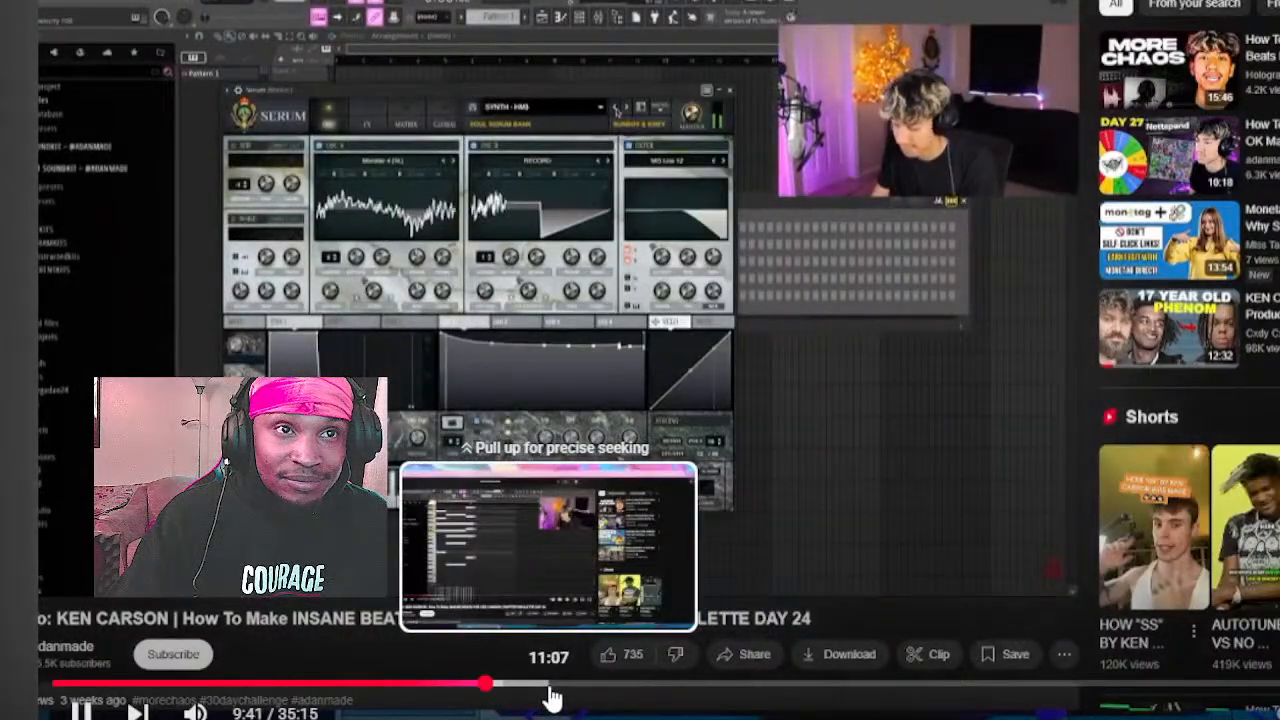
left_click(549, 696)
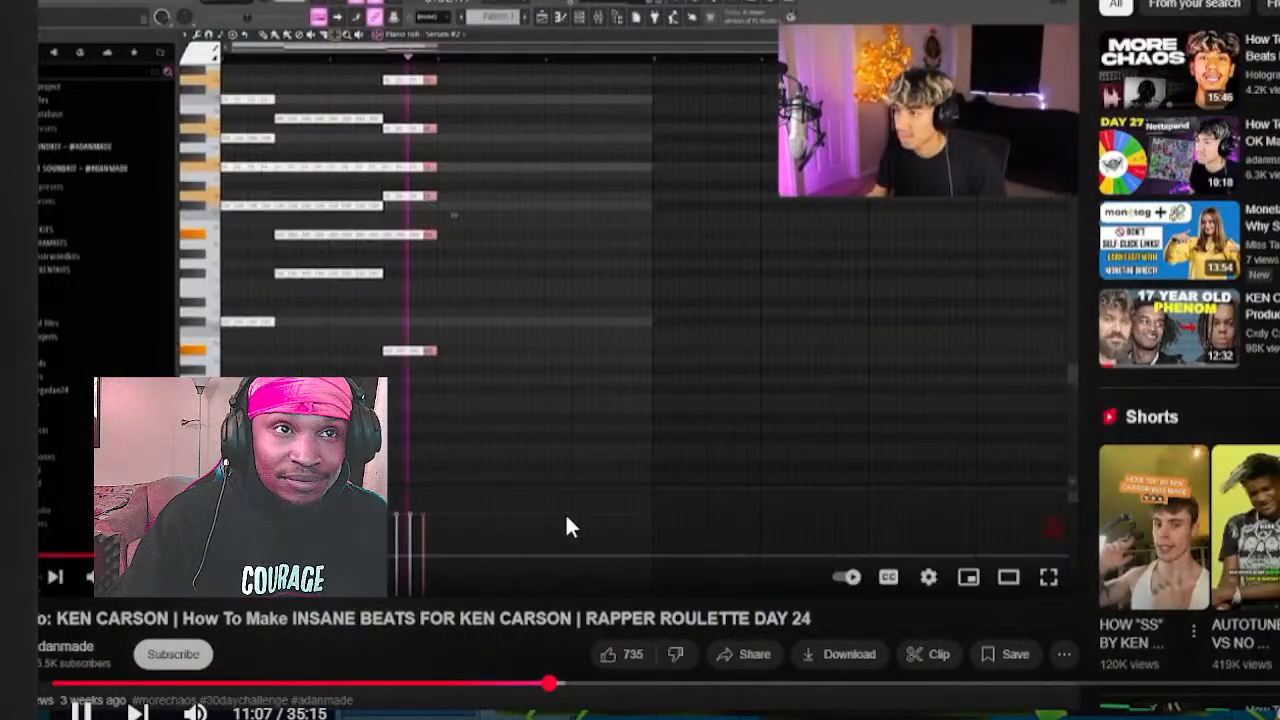
left_click(579, 686)
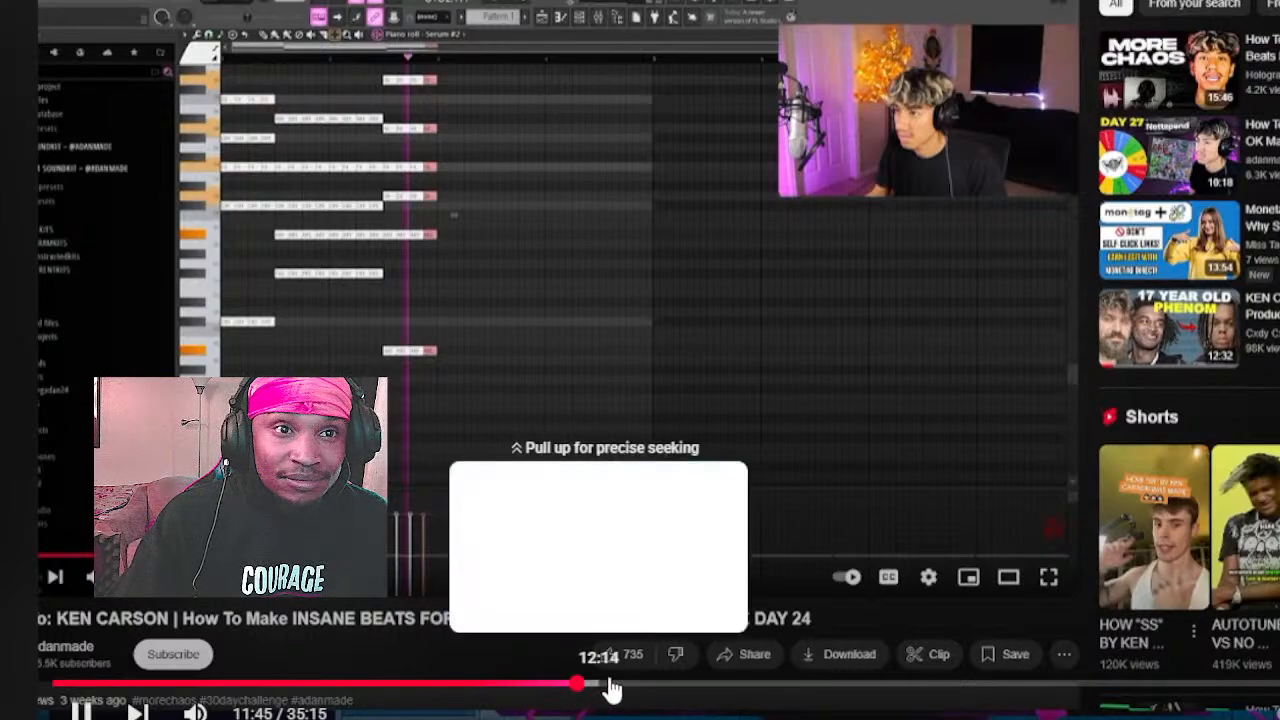
left_click_drag(612, 690, 623, 688)
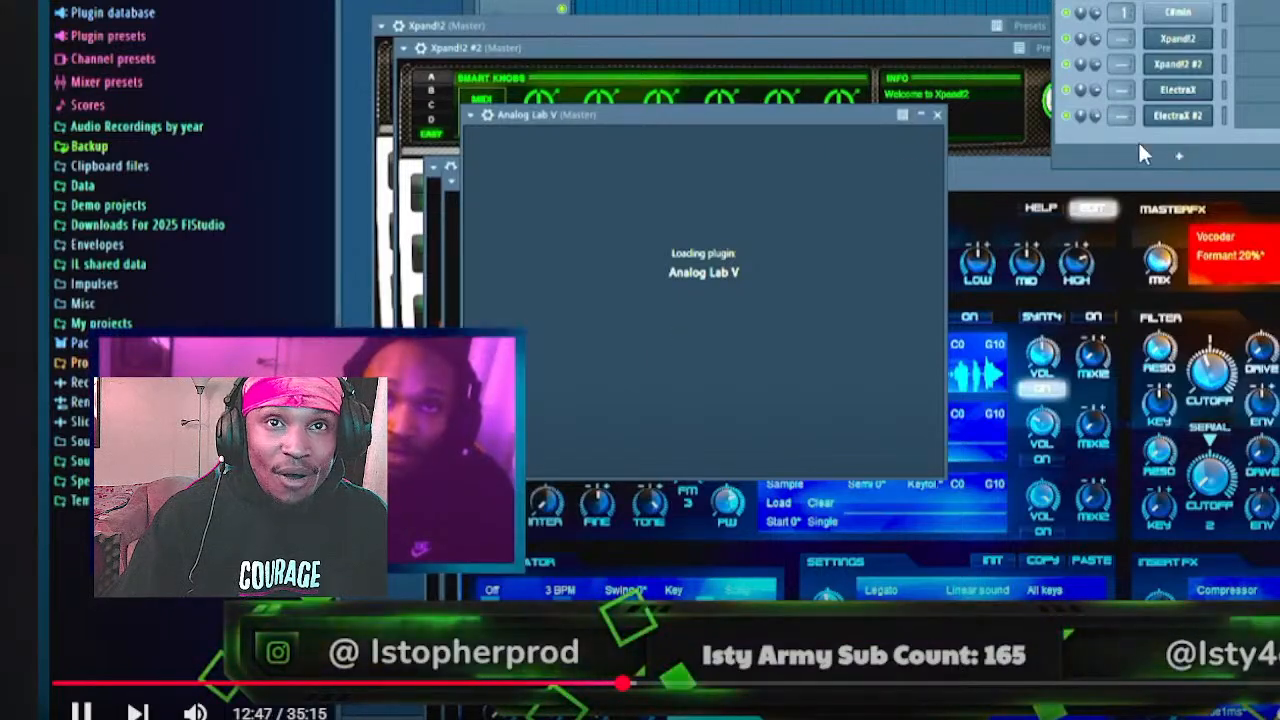
Skip to the melody writing at 14:38, move ahead to 16:11, and pause the video
left_click(705, 685)
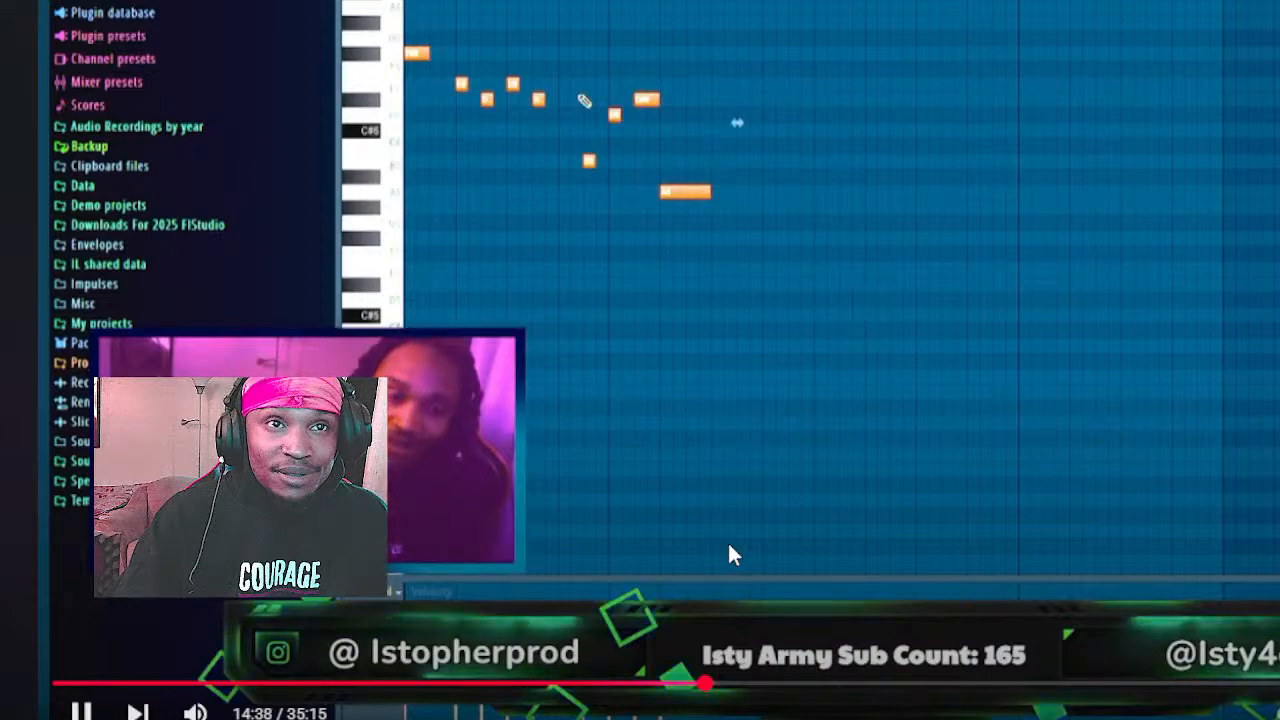
left_click_drag(737, 686, 777, 689)
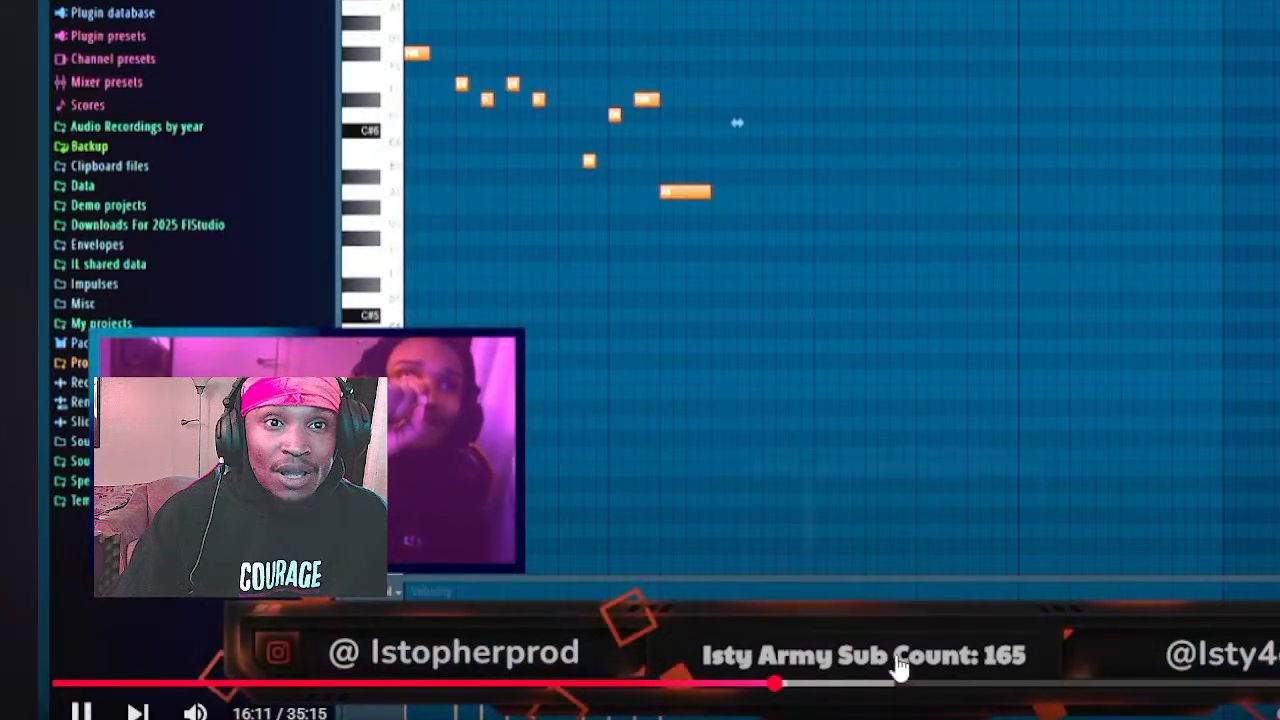
left_click(892, 522)
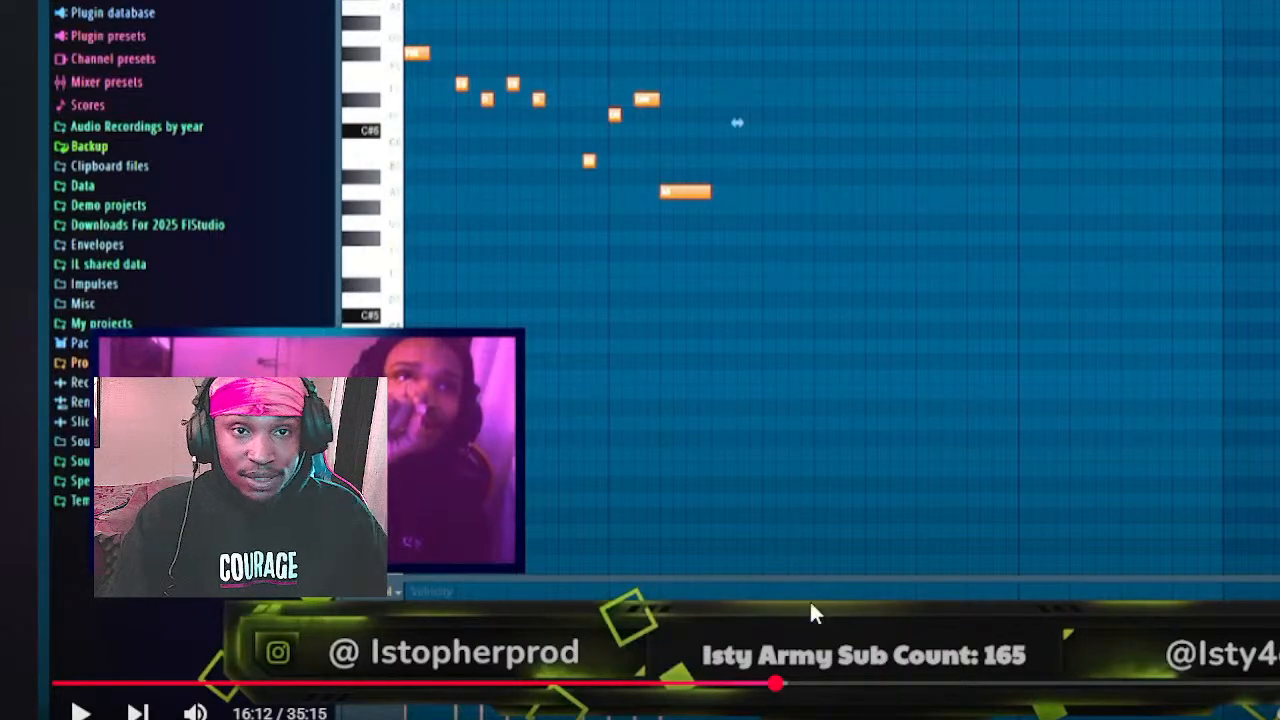
Jump to 21:37, resume playback, and move ahead to the arrangement section around 25:26
left_click(1017, 685)
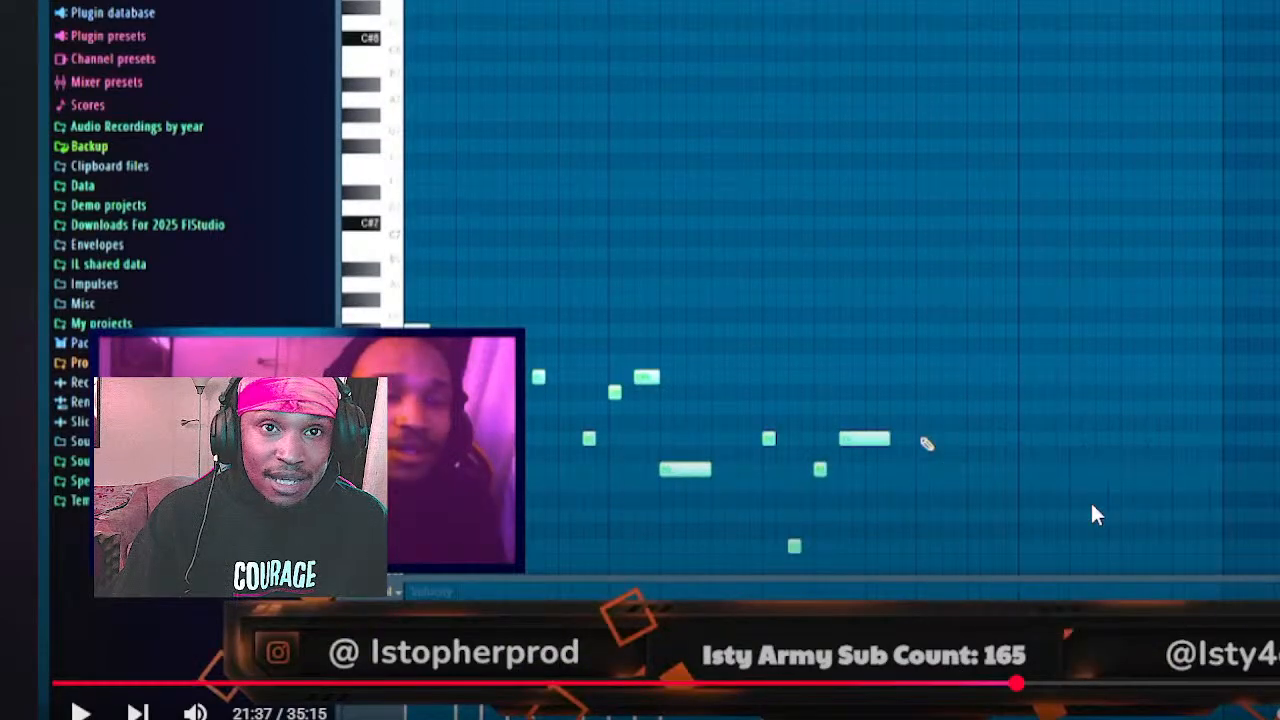
left_click(1092, 512)
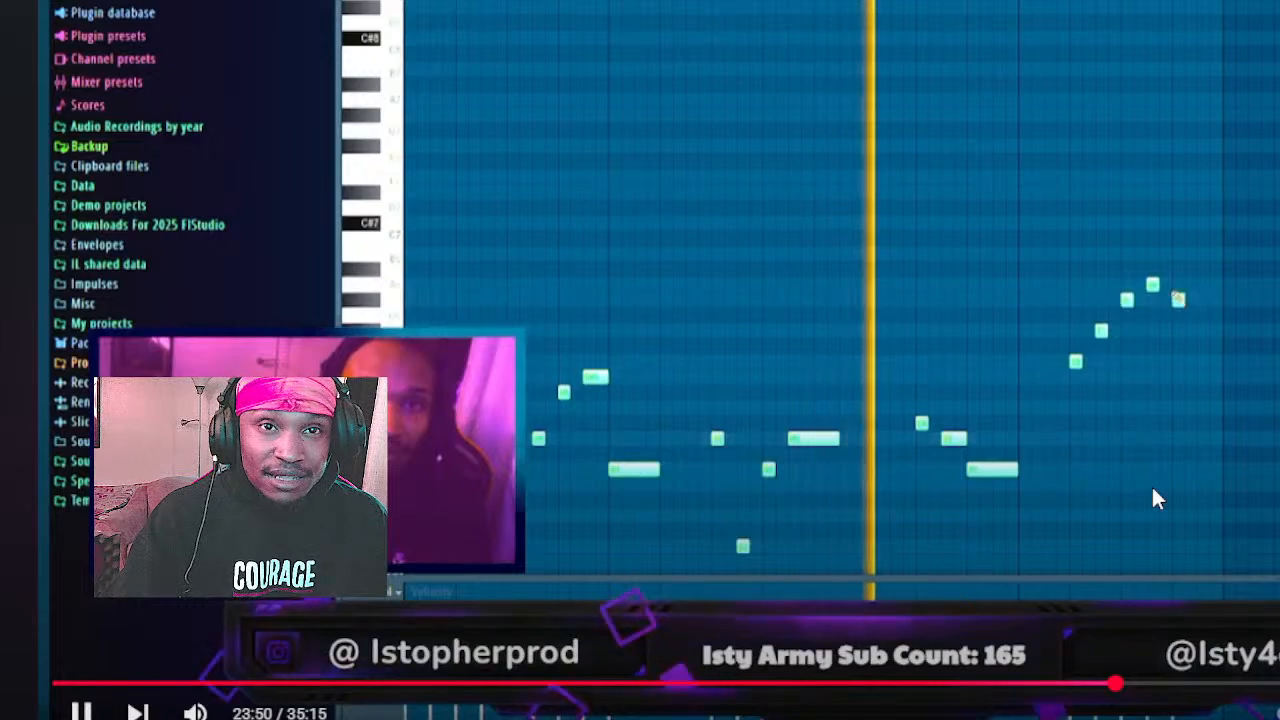
left_click(1209, 690)
left_click(1190, 690)
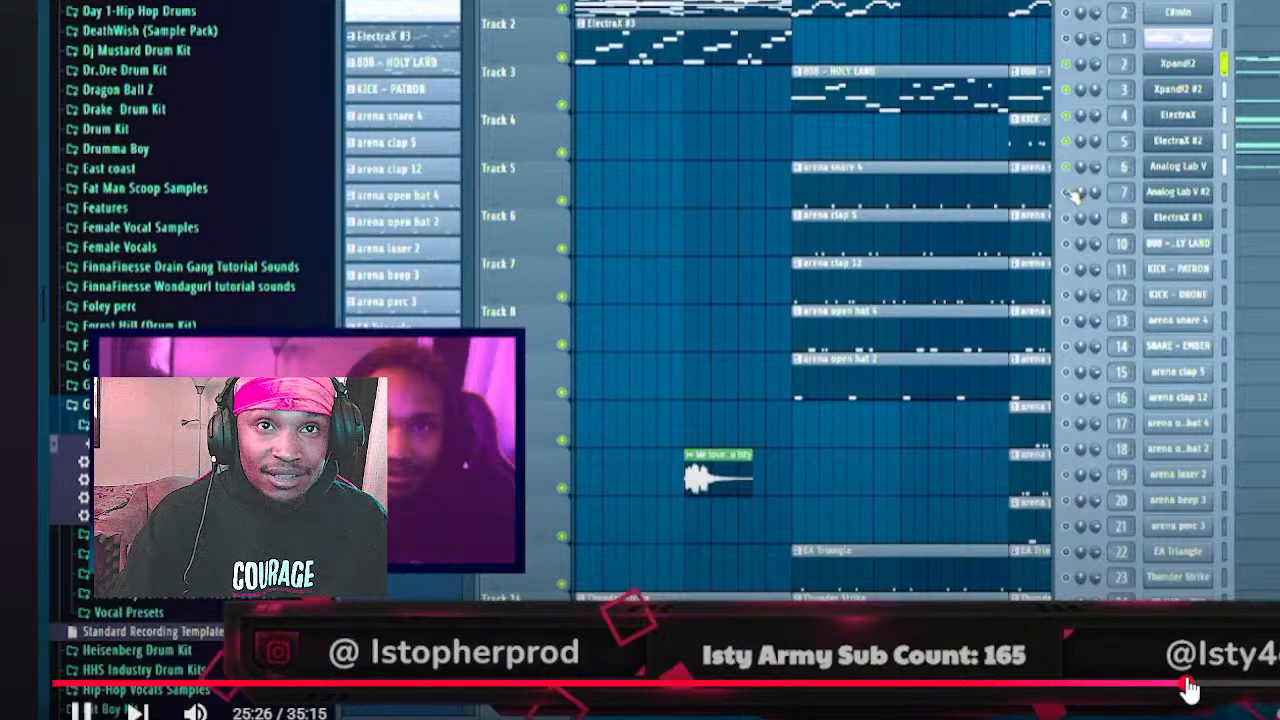
Jump back and forth between about 25:25 and 26:11 in the video's arrangement section, pausing and resuming playback
left_click(1152, 688)
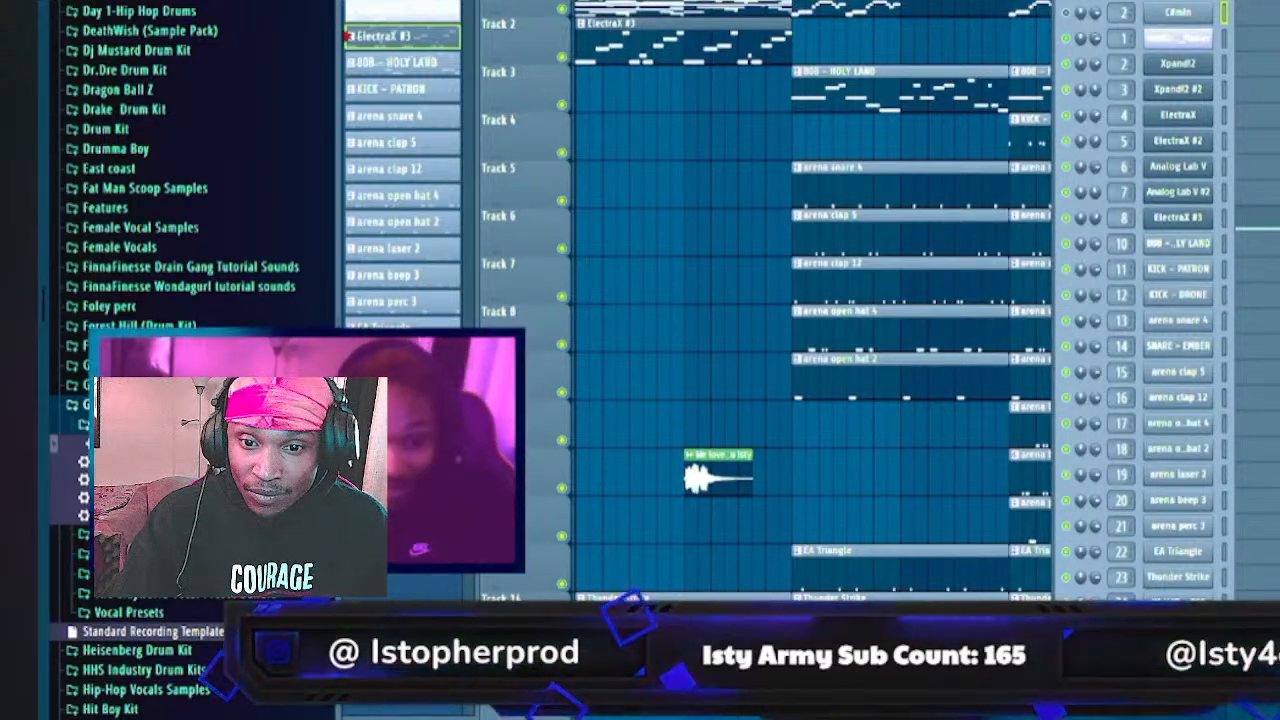
mouse_move(1143, 614)
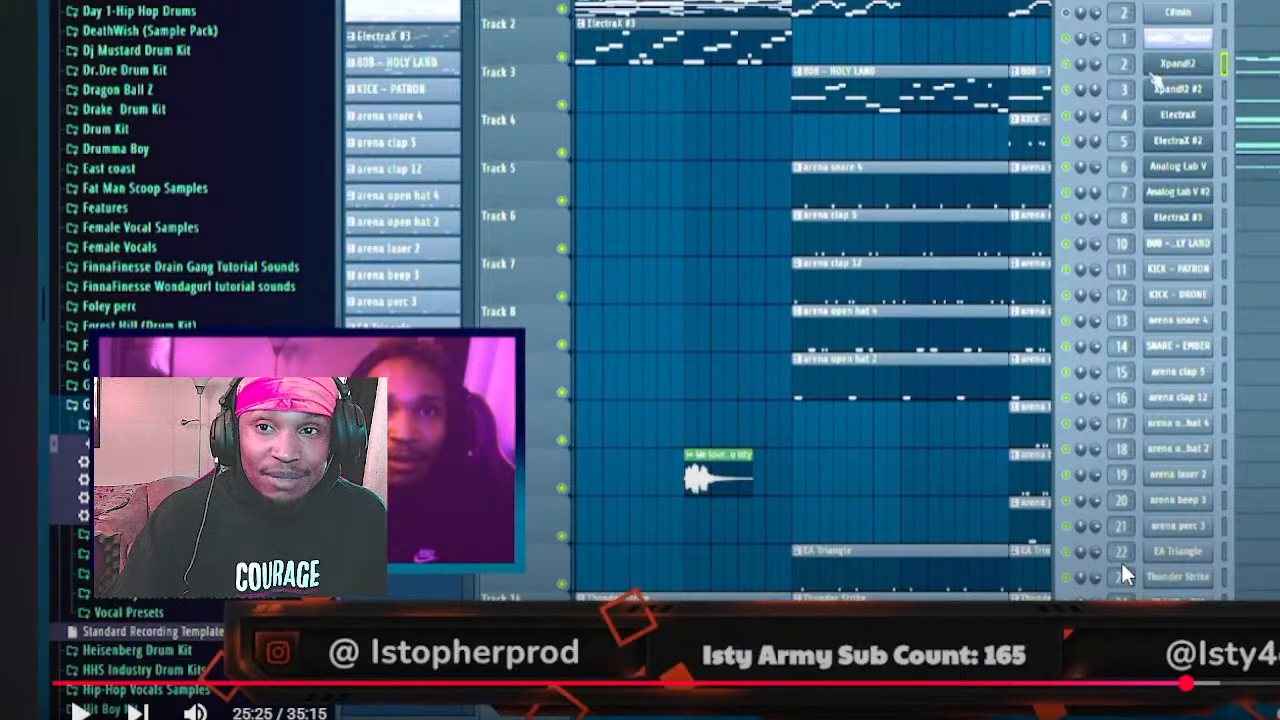
left_click(1121, 560)
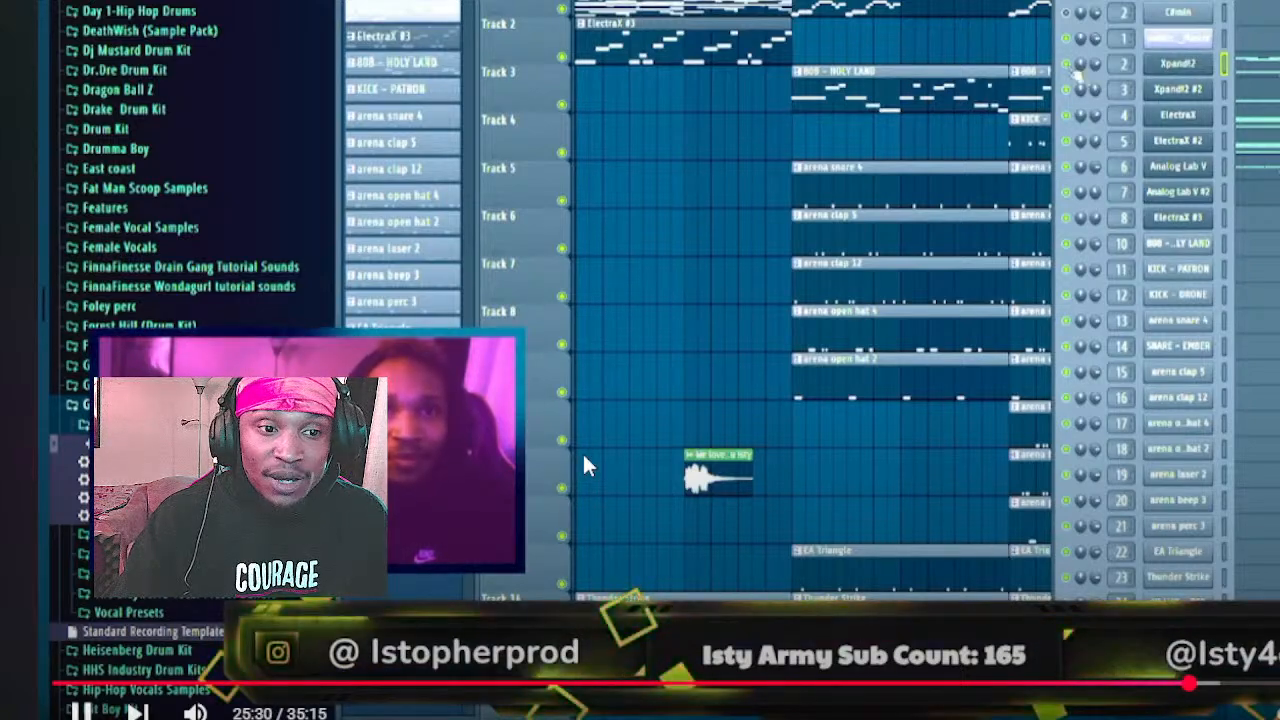
left_click(1218, 688)
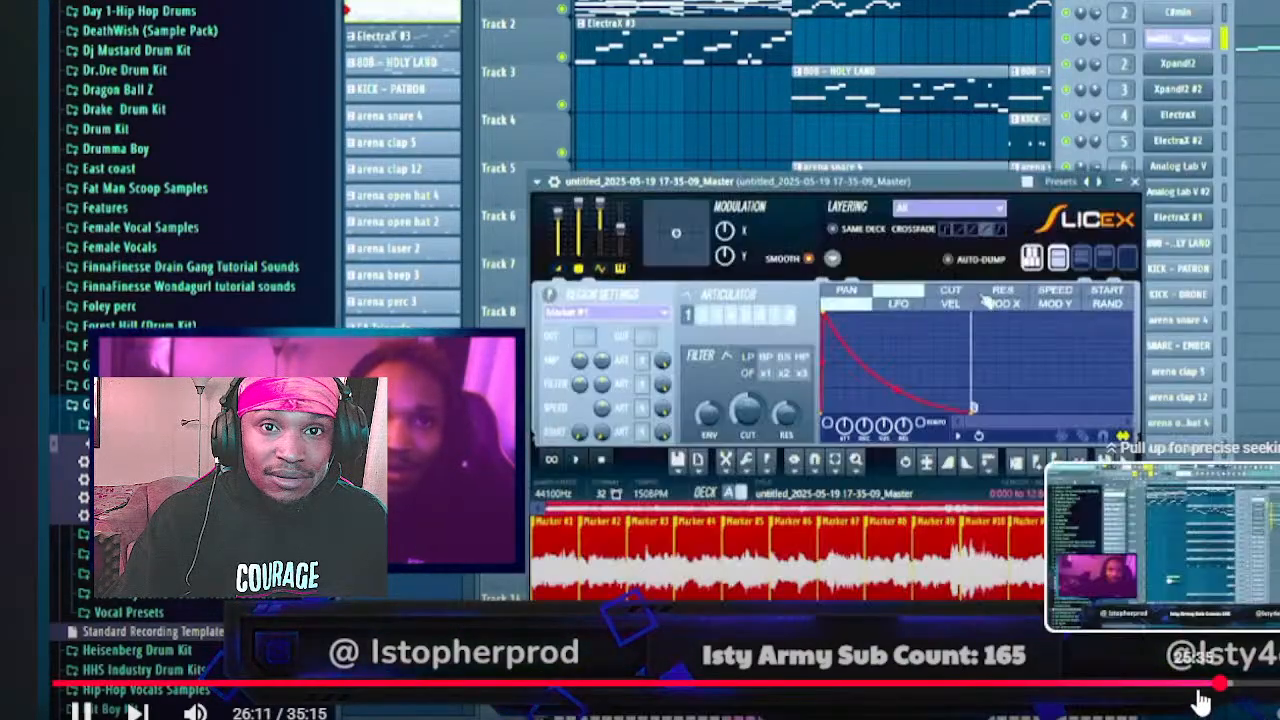
left_click(1198, 686)
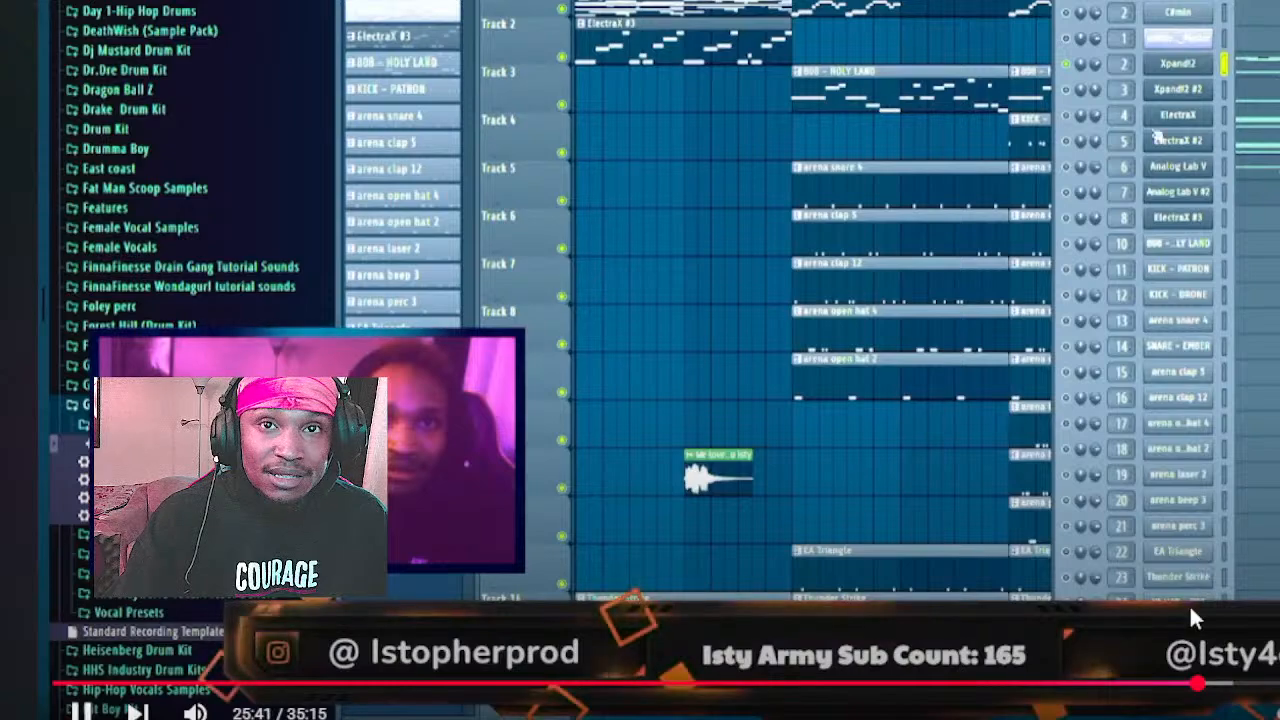
left_click(1189, 686)
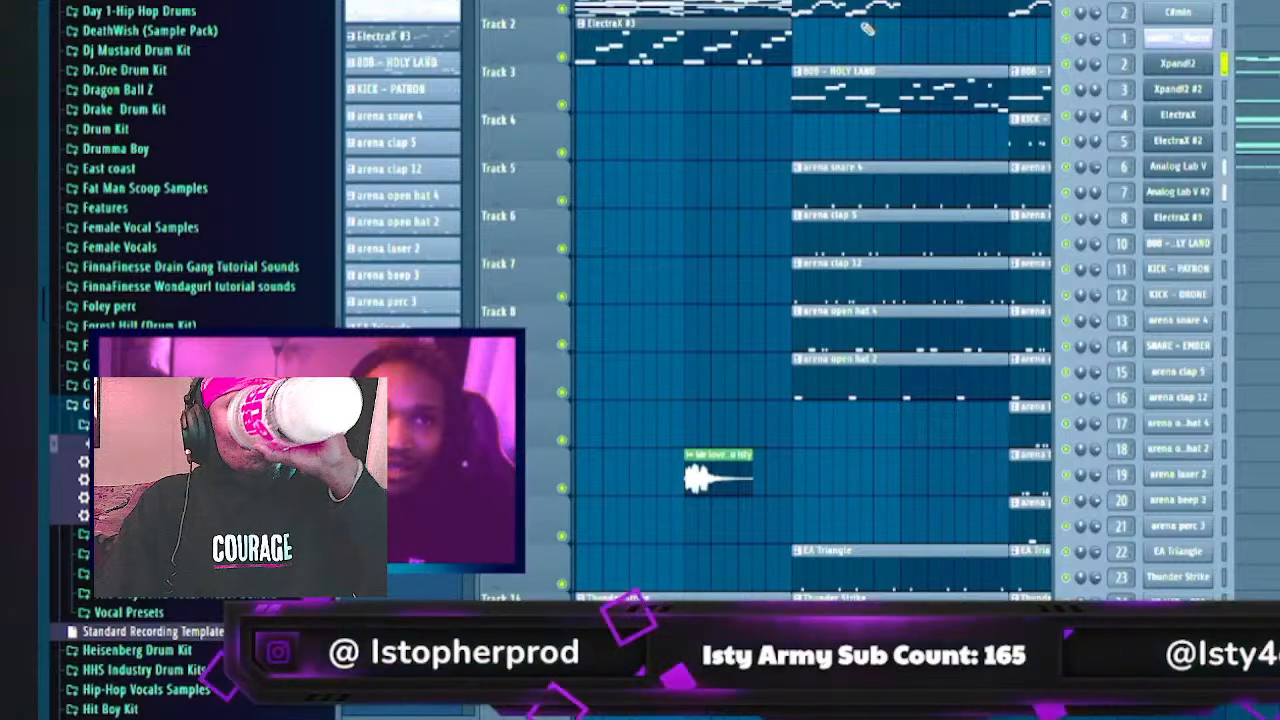
Keep watching the arrangement section as it goes through the Slicex sample, the 808 - HOLY LAND and the ElectraX #3 parts
key("F6")
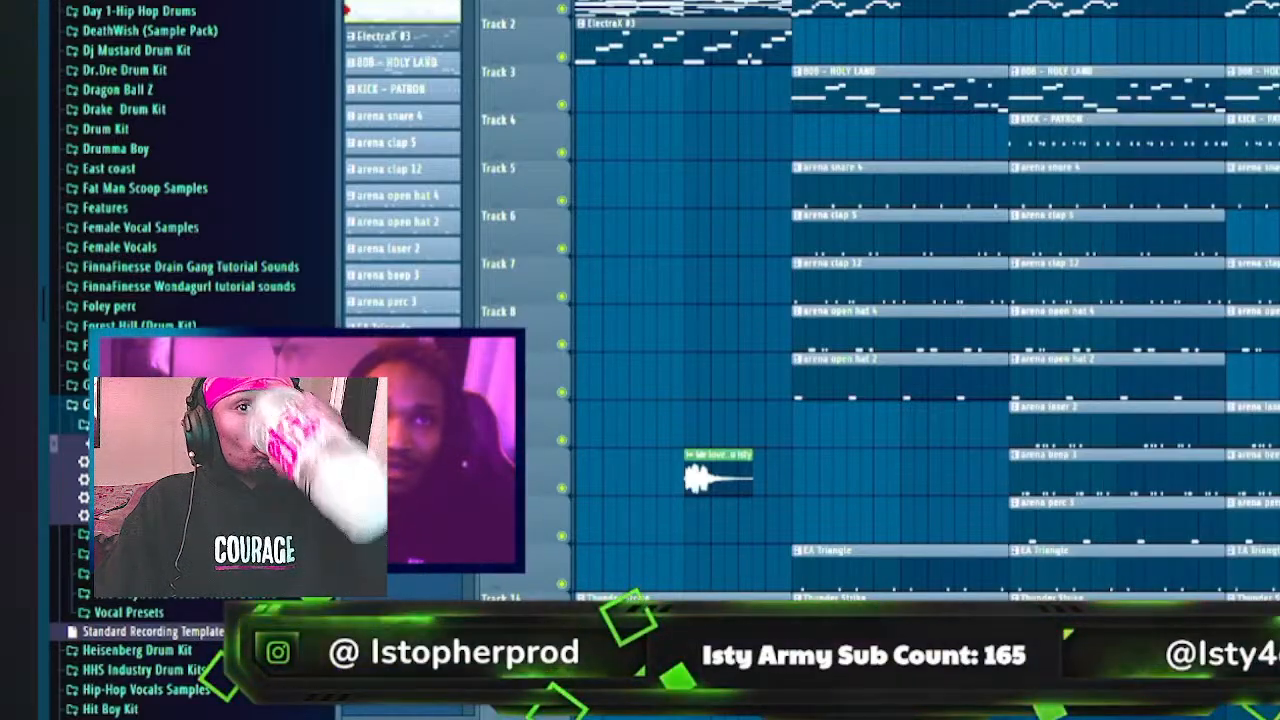
key("F6")
left_click(1177, 37)
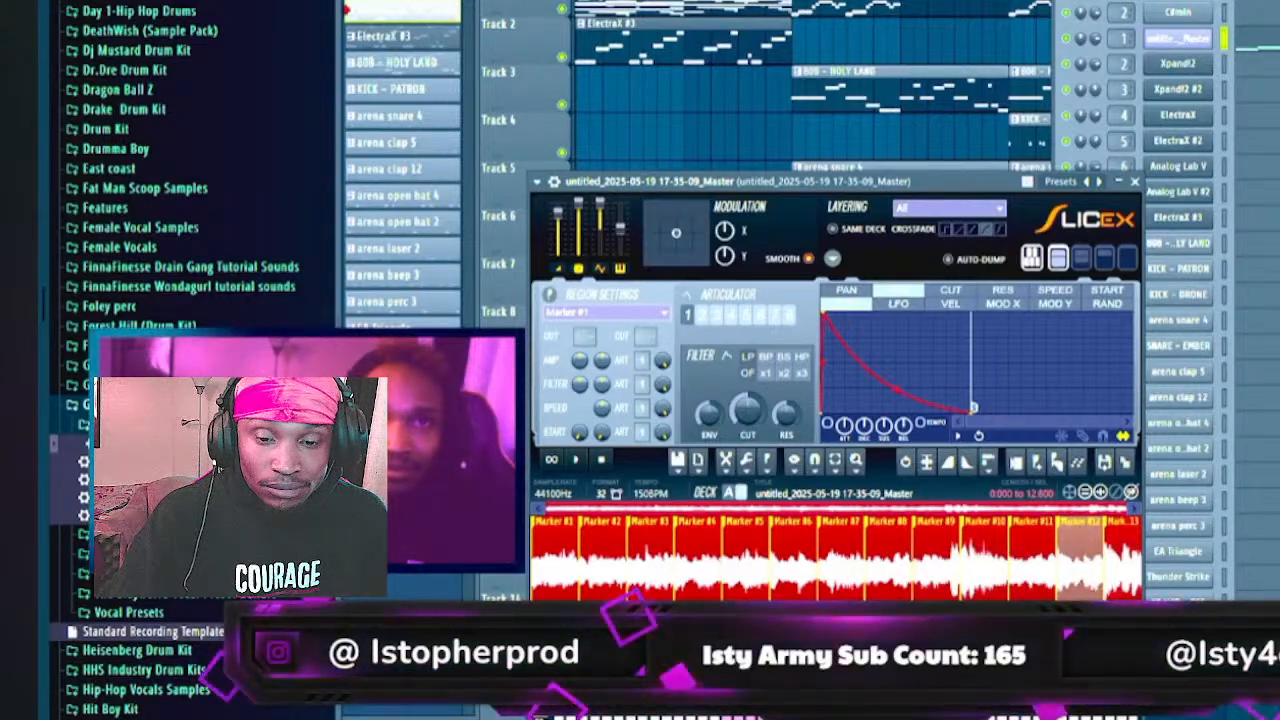
key("Escape")
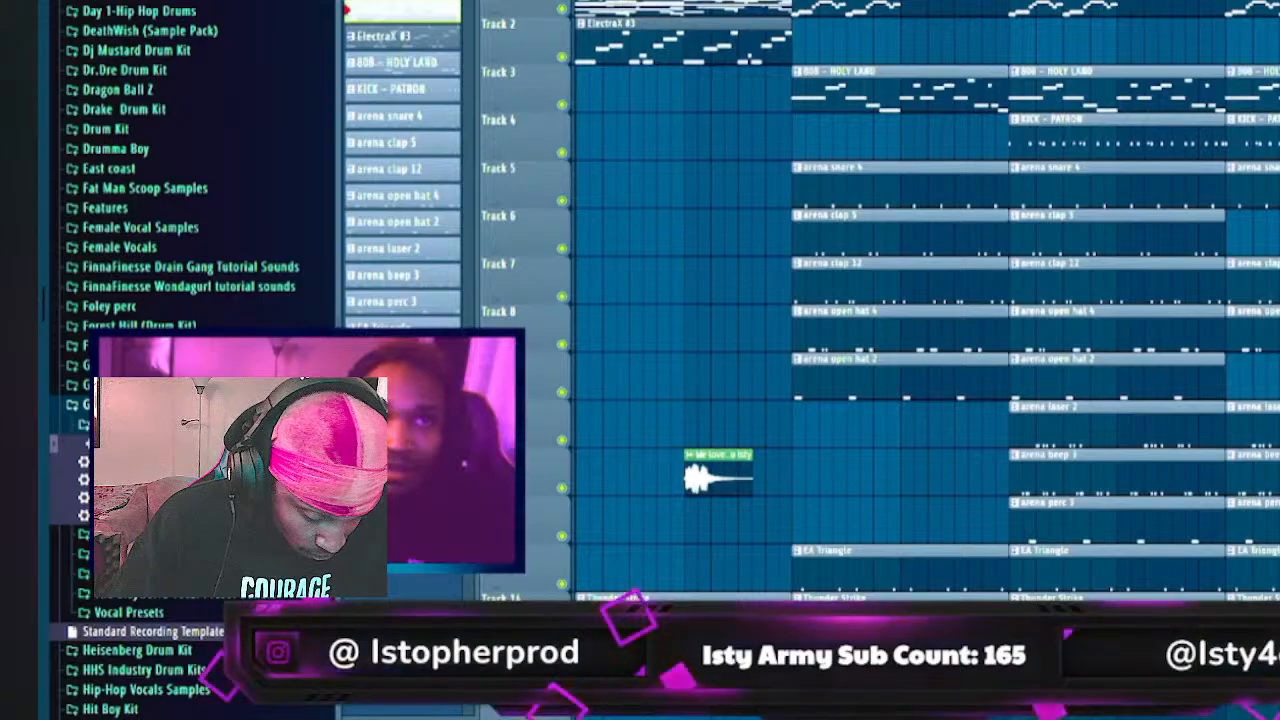
key("F6")
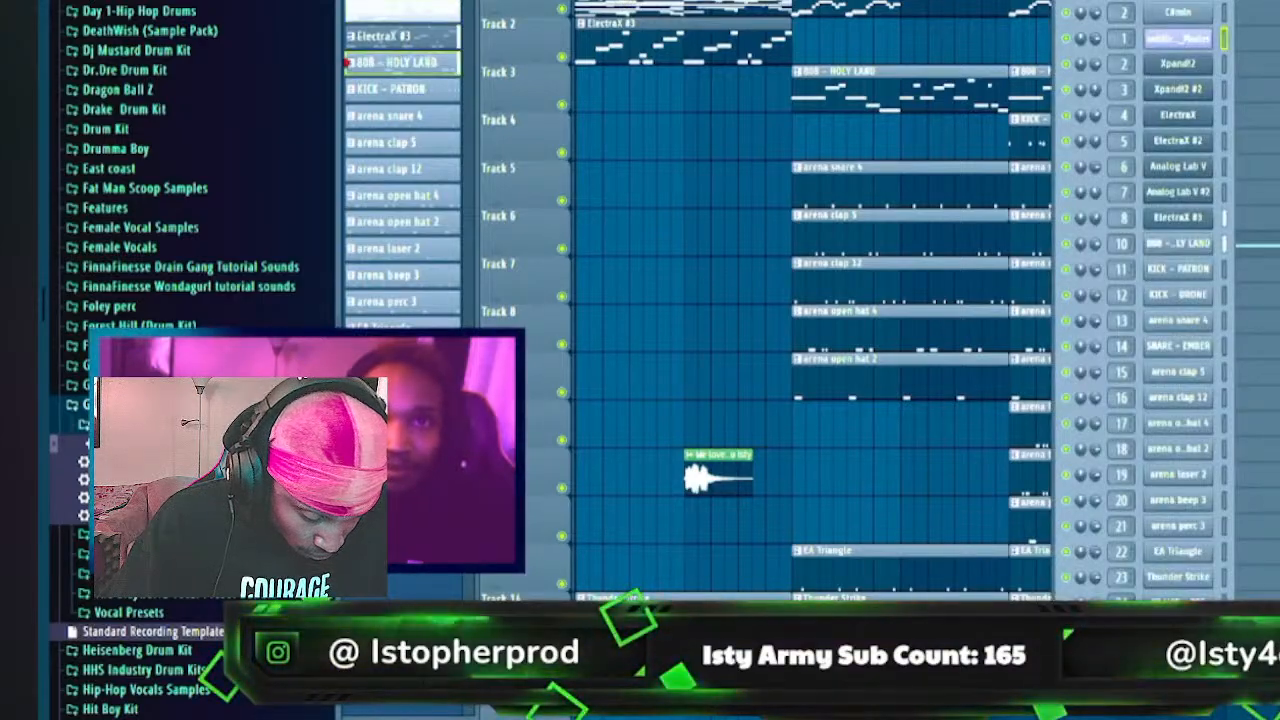
left_click(352, 36)
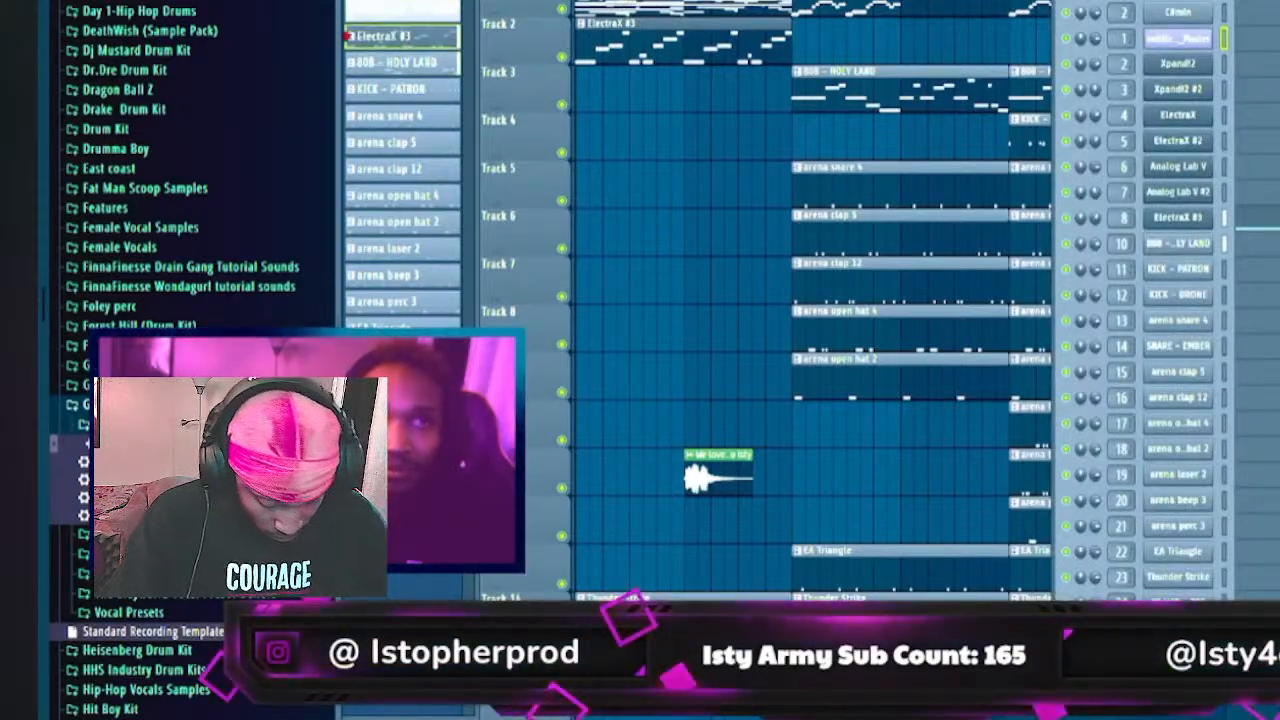
key("F6")
key("space")
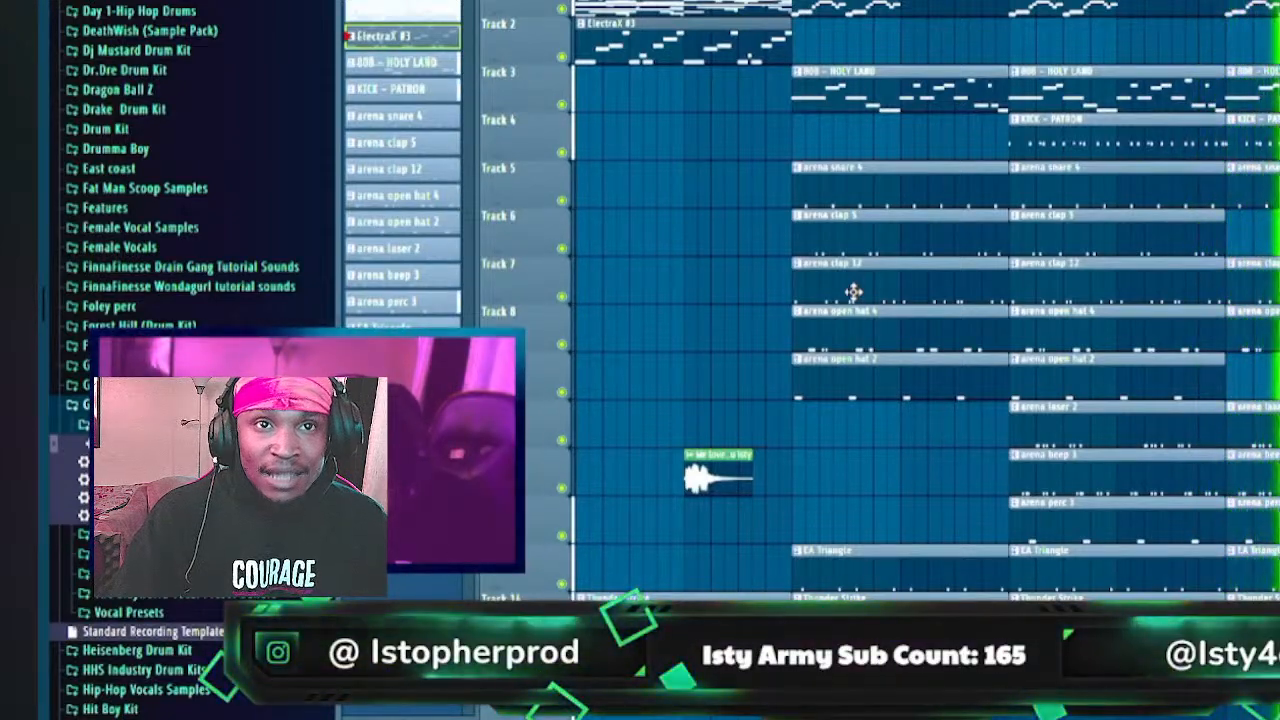
Switch back to FL Studio and duplicate the first four bars of RIM - DON hits into bars 5 to 8
mouse_move(1166, 289)
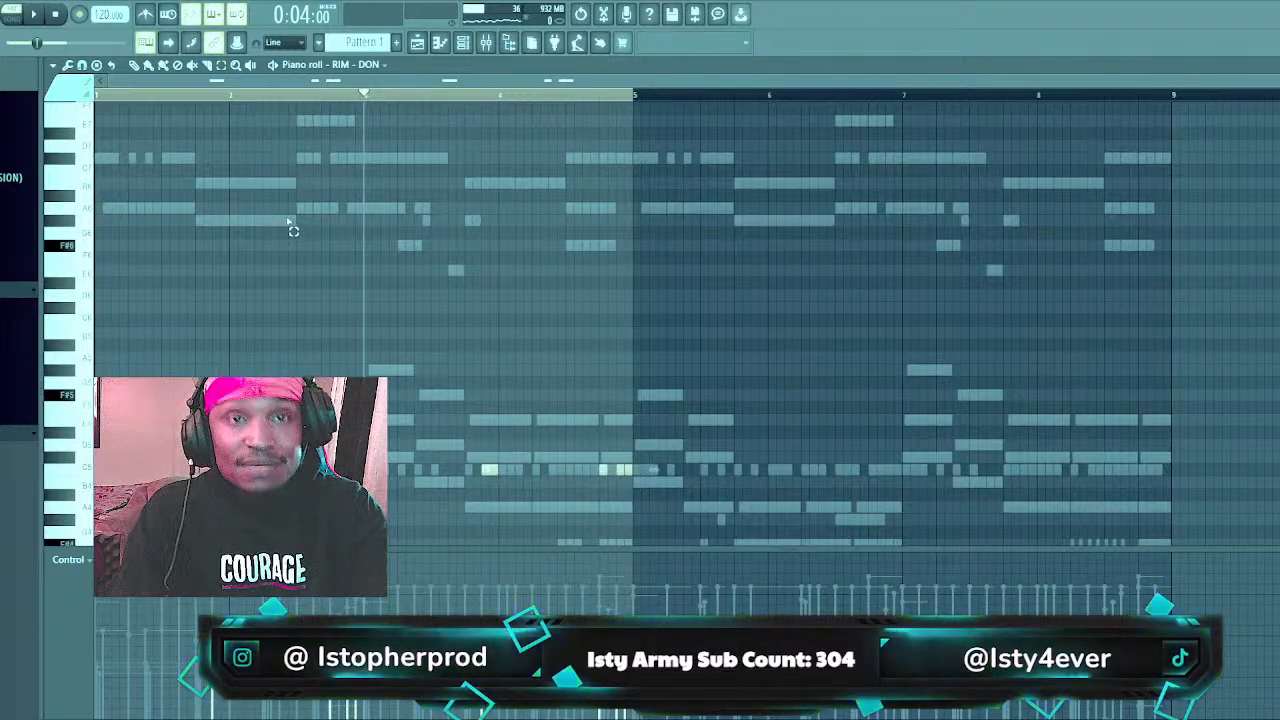
key("ctrl+b")
key("ctrl+d")
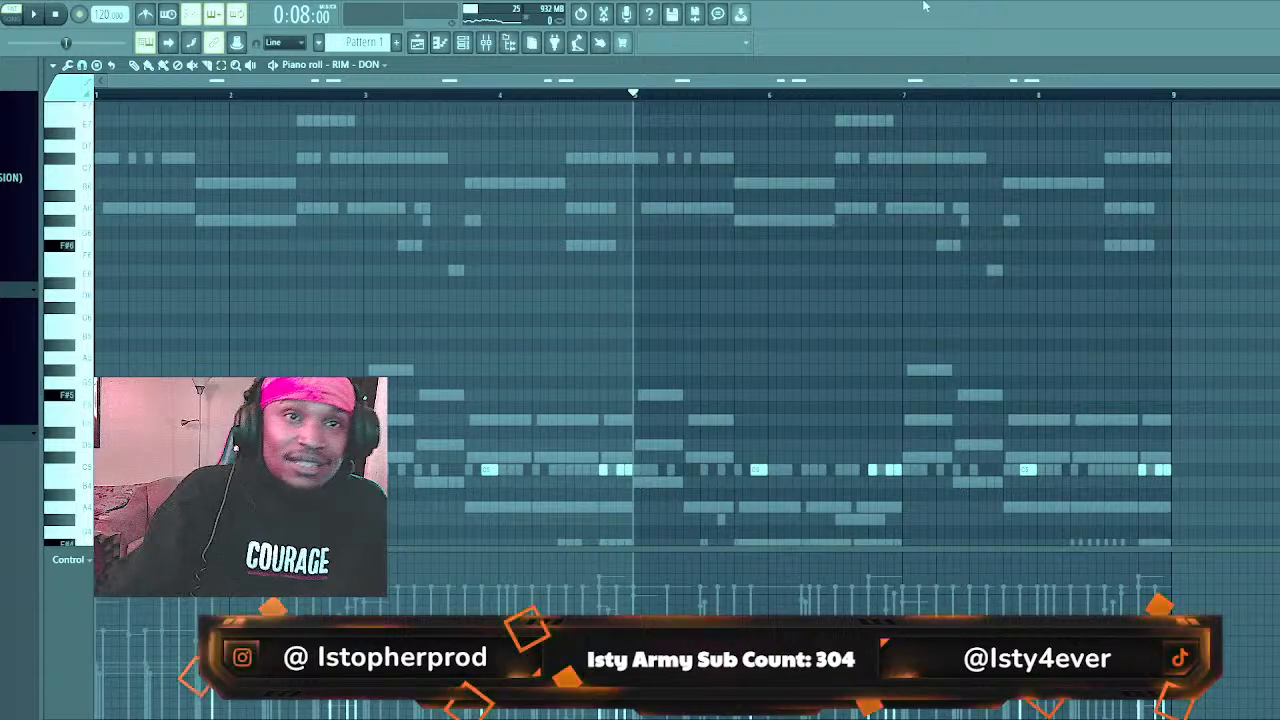
Show the channel rack over the playlist and play Pattern 1 to review all the layers
key("F5")
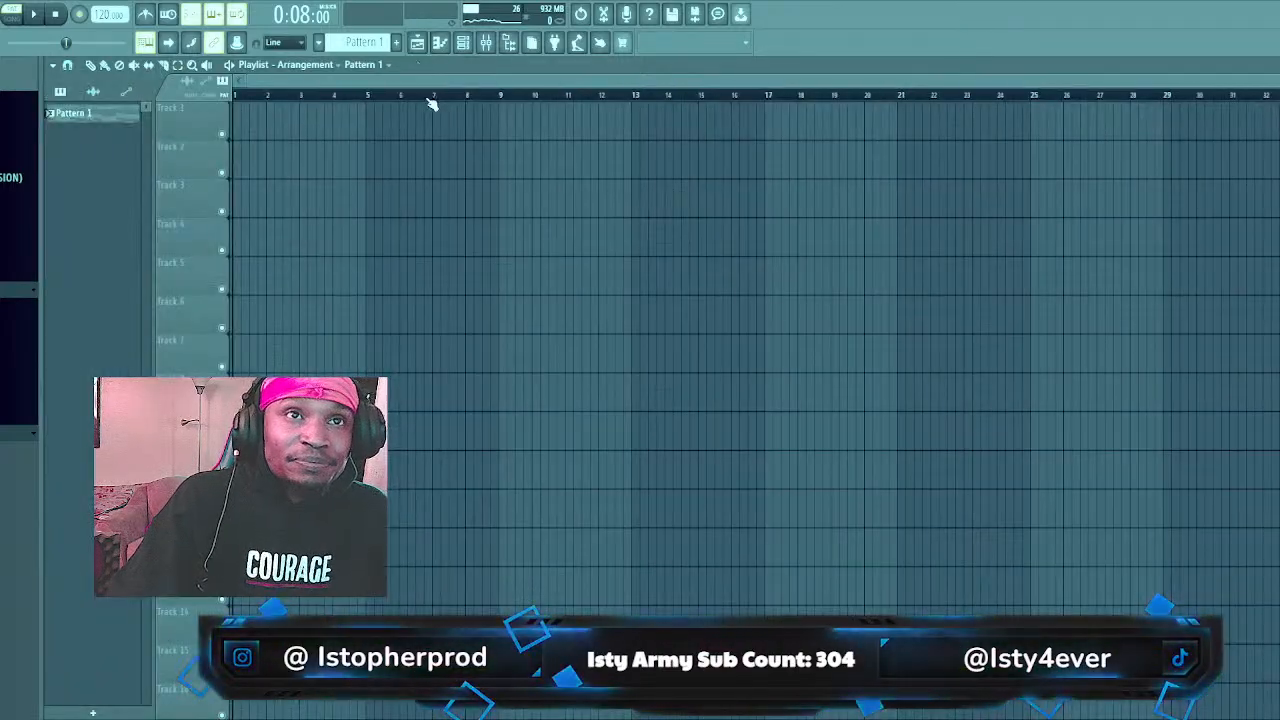
left_click(463, 42)
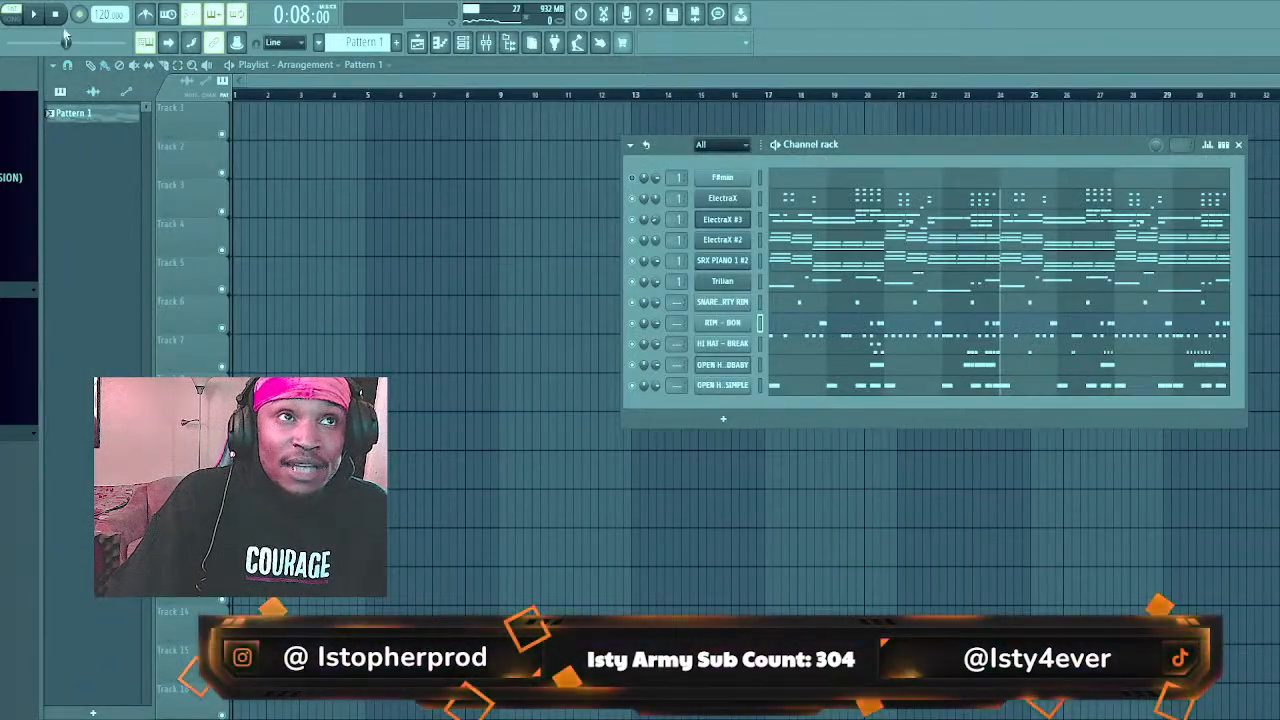
left_click(36, 14)
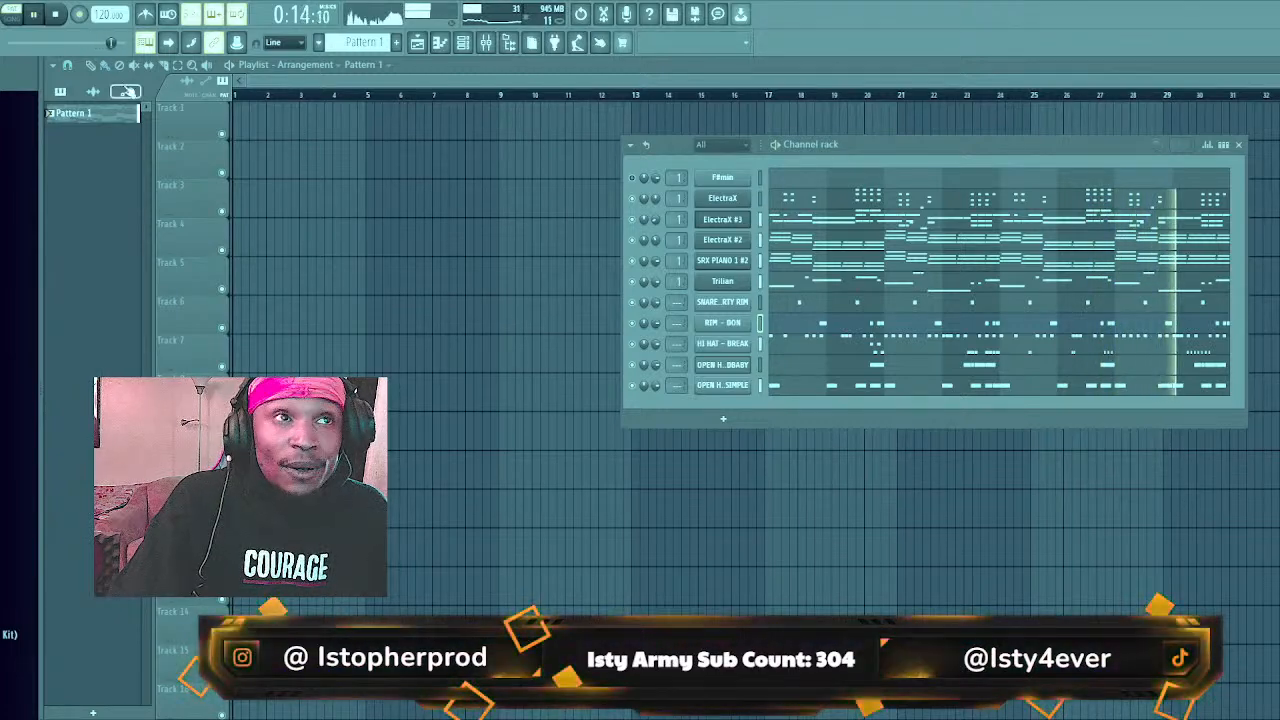
left_click(56, 15)
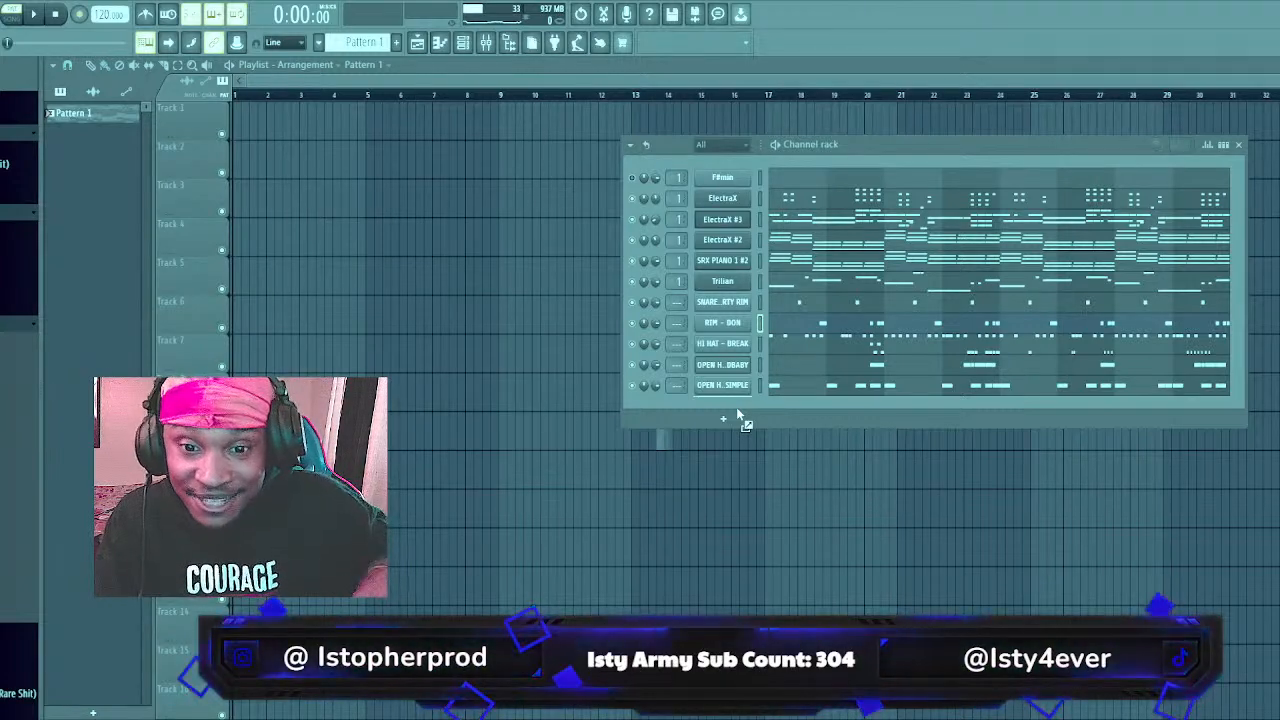
Add the Perc 6 sample as a new channel below the open hats and open its piano roll
left_click_drag(737, 409, 740, 410)
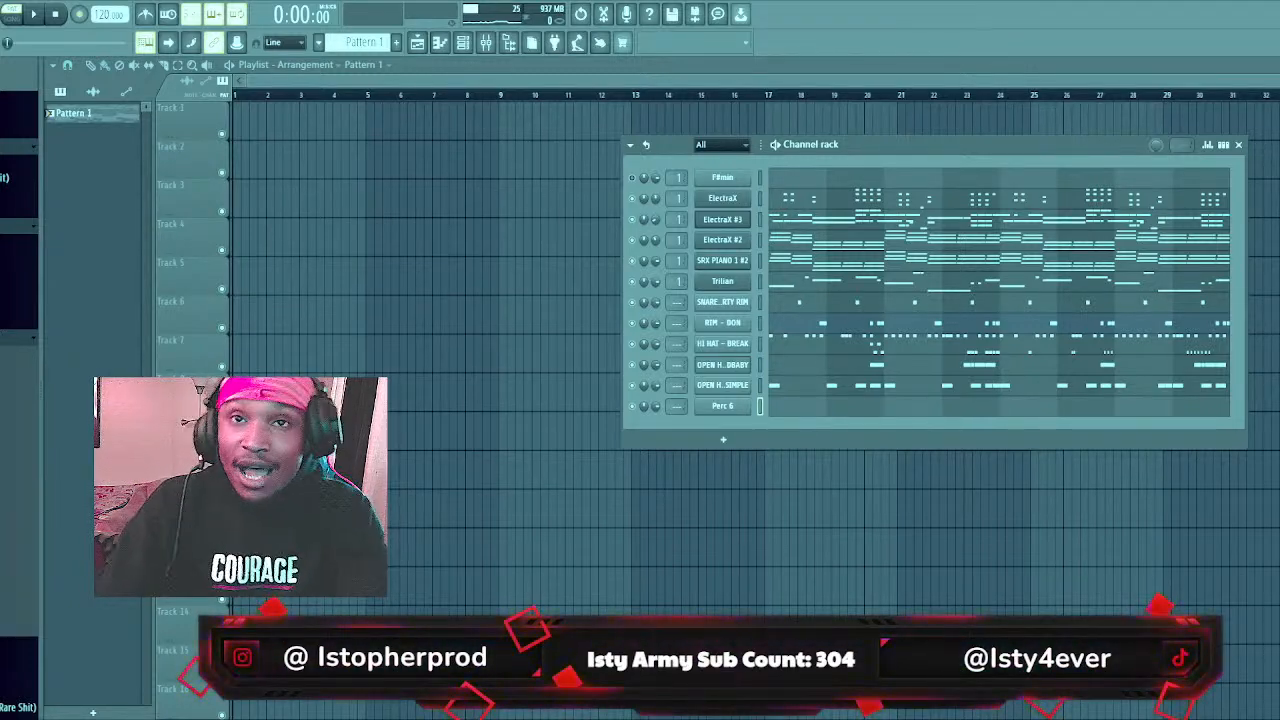
key("space")
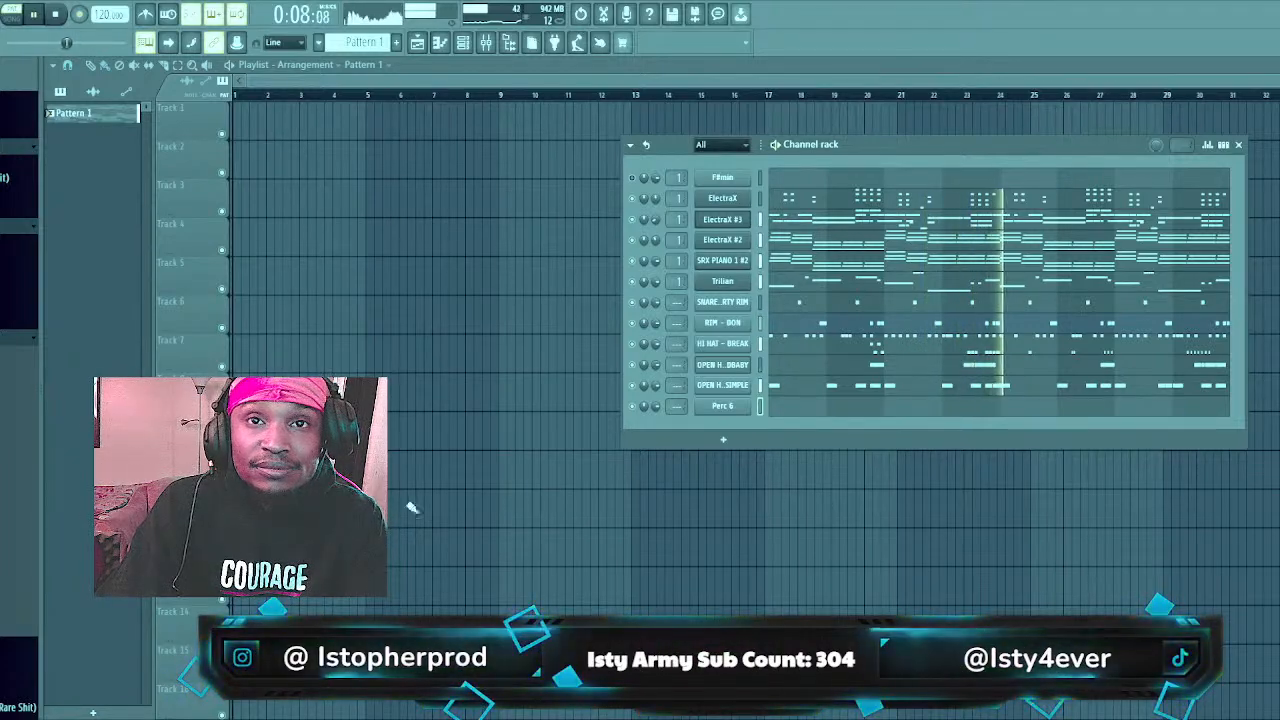
key("space")
left_click(722, 408)
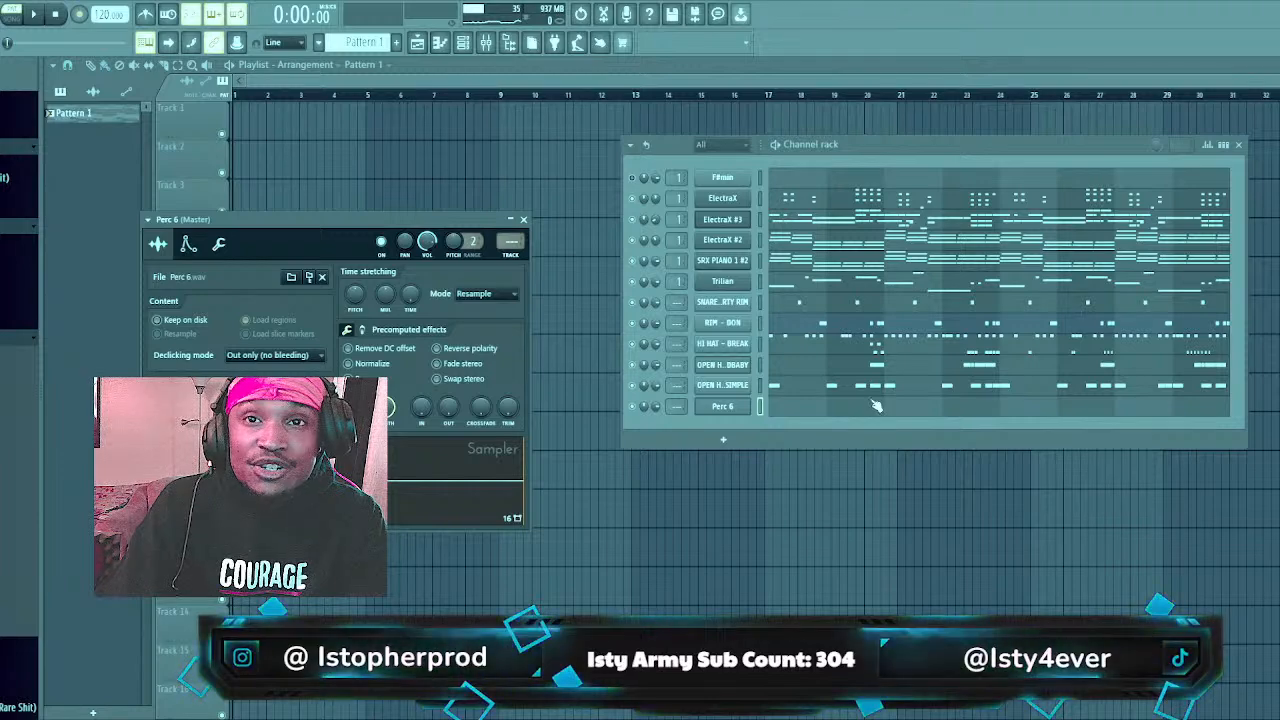
left_click(795, 406)
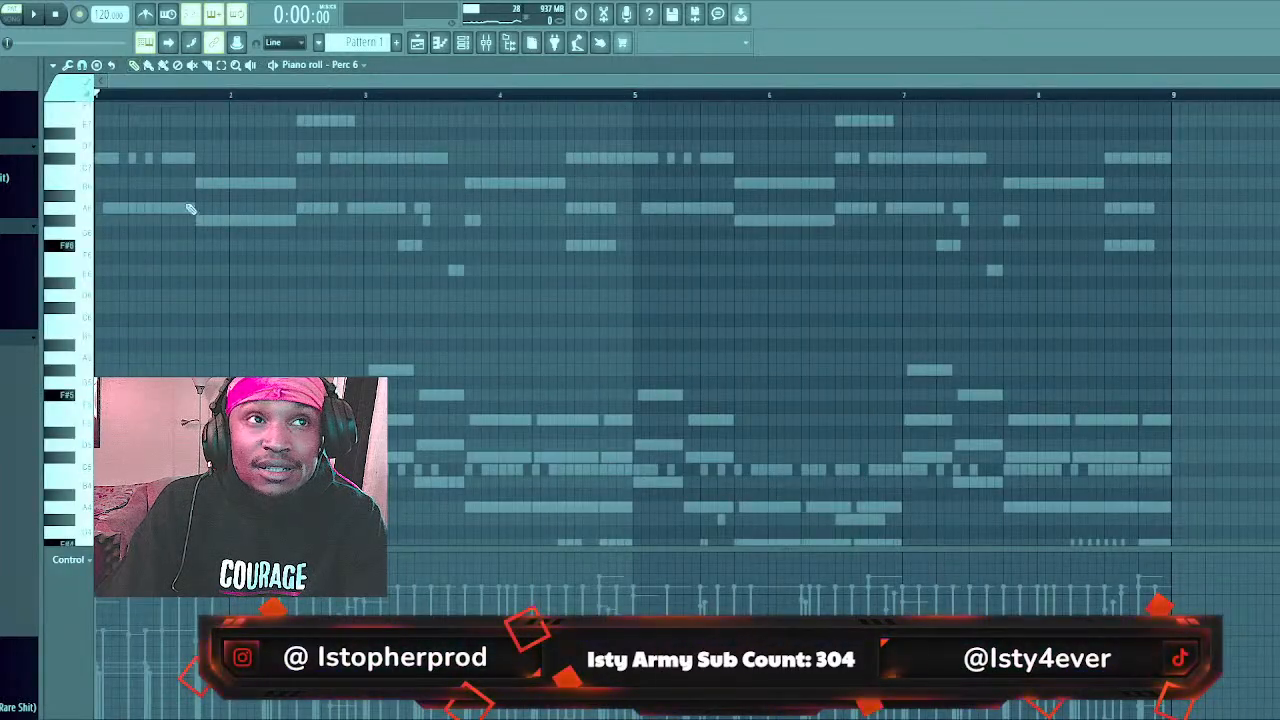
scroll(199, 234, "down", 1)
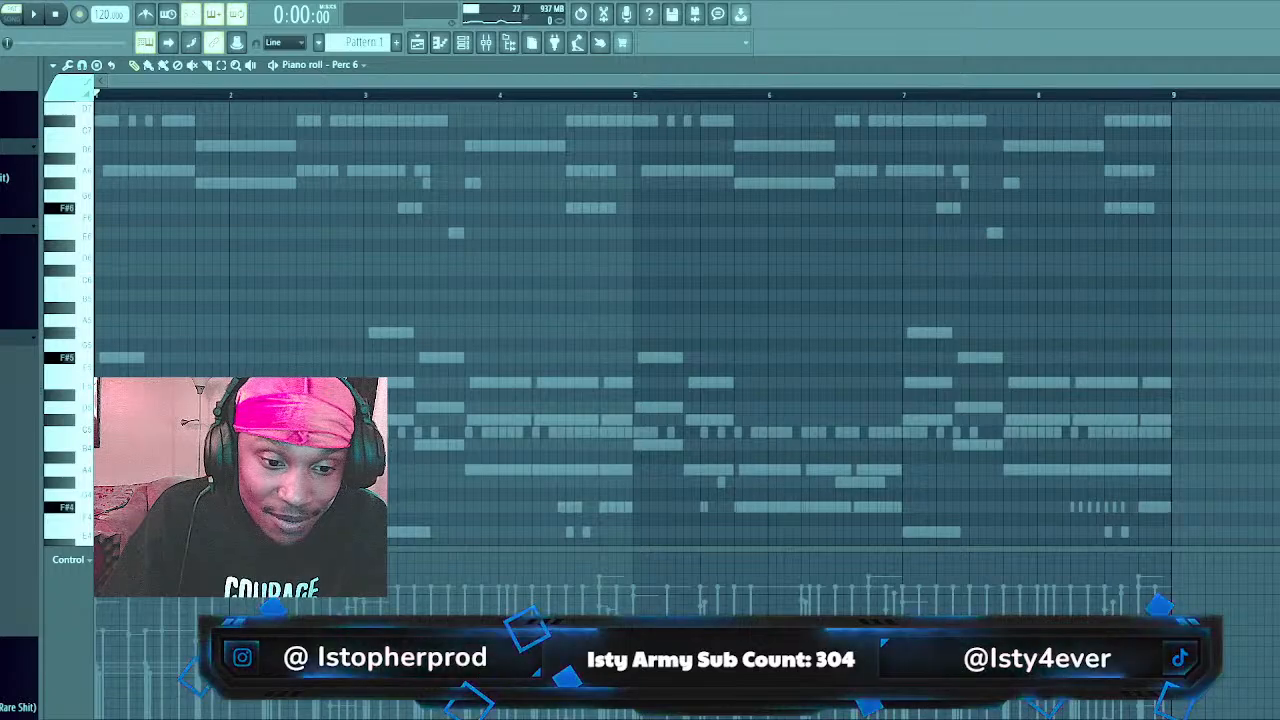
Switch to YouTube Studio to check the stream's viewers and likes, and return to the Perc 6 piano roll
key("alt+Tab")
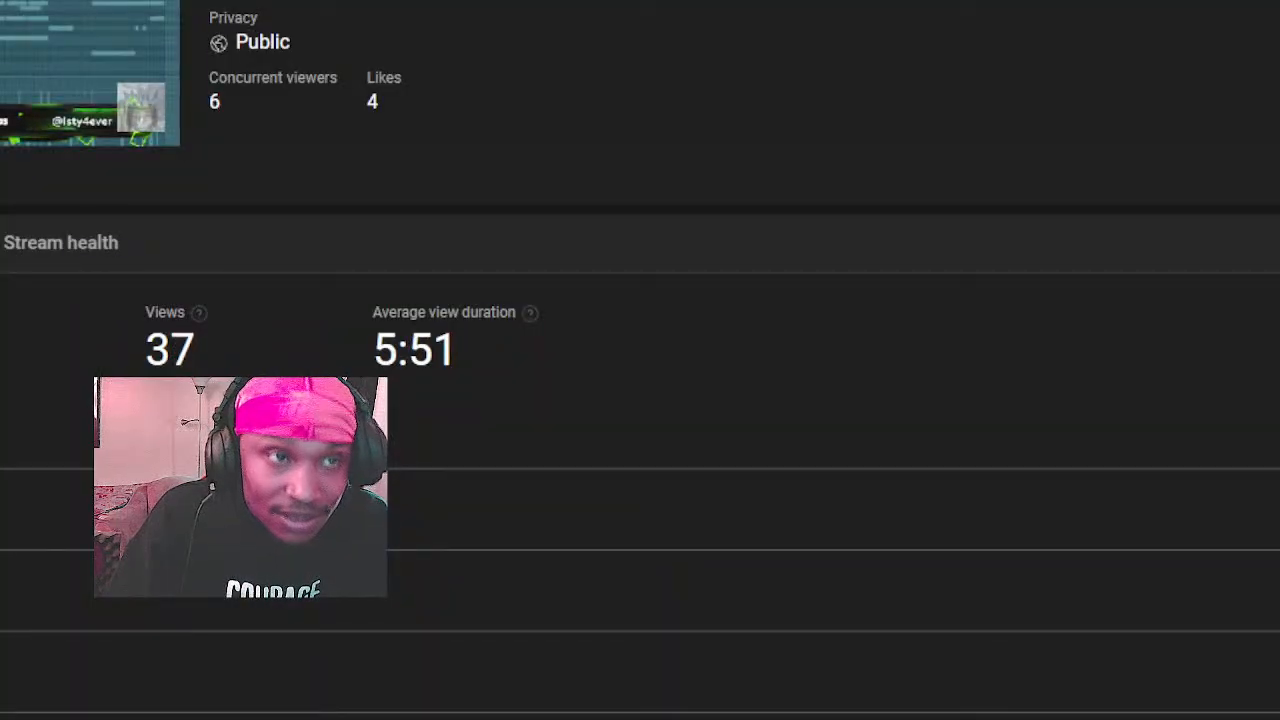
key("alt+Tab")
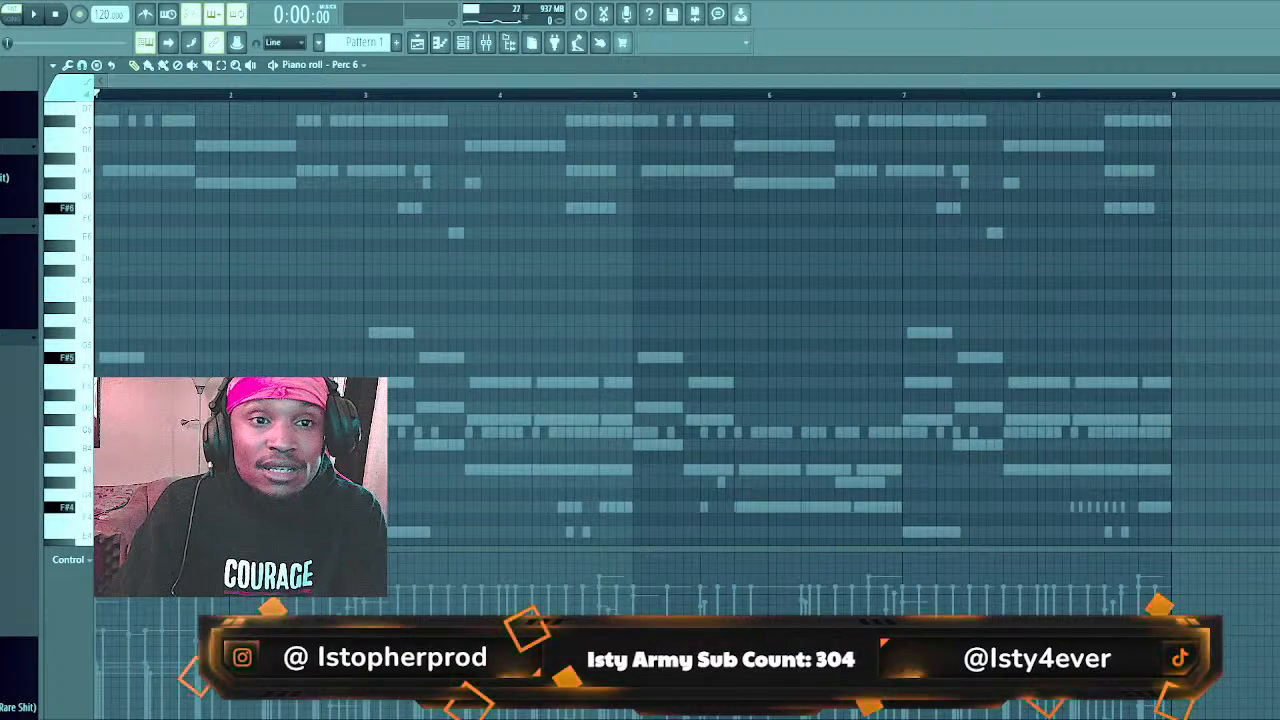
key("alt+Tab")
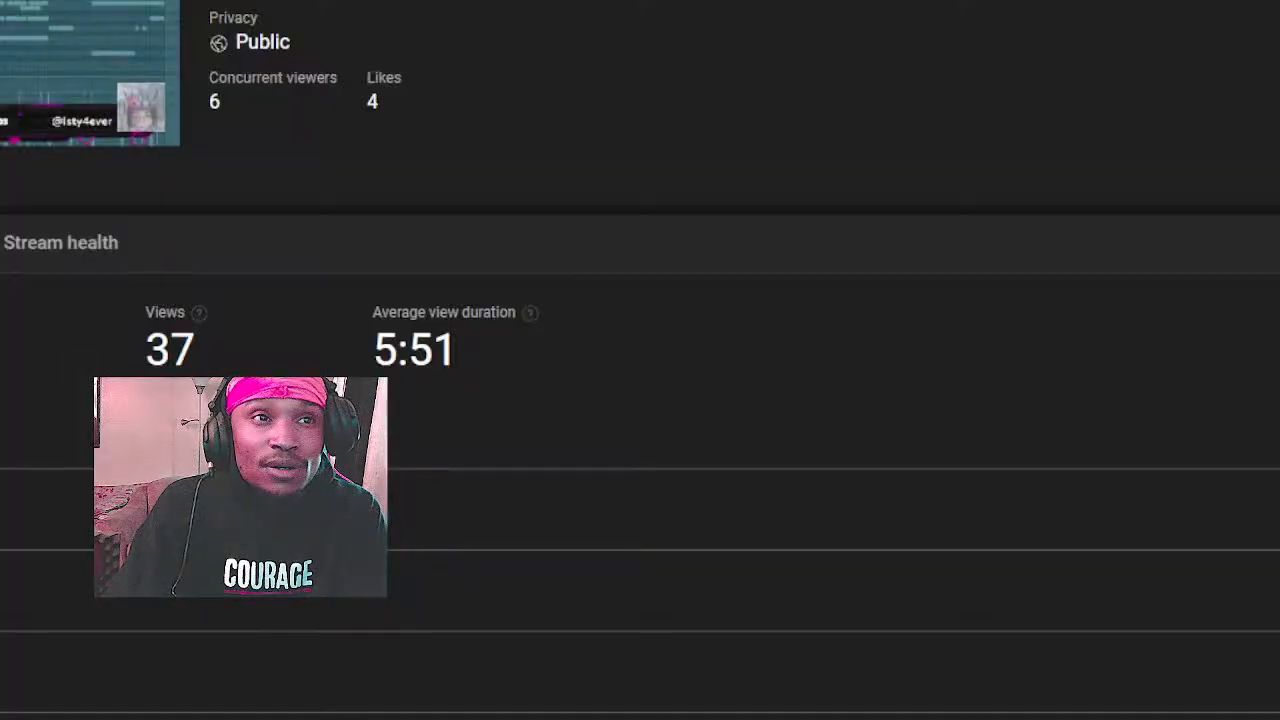
key("alt+Tab")
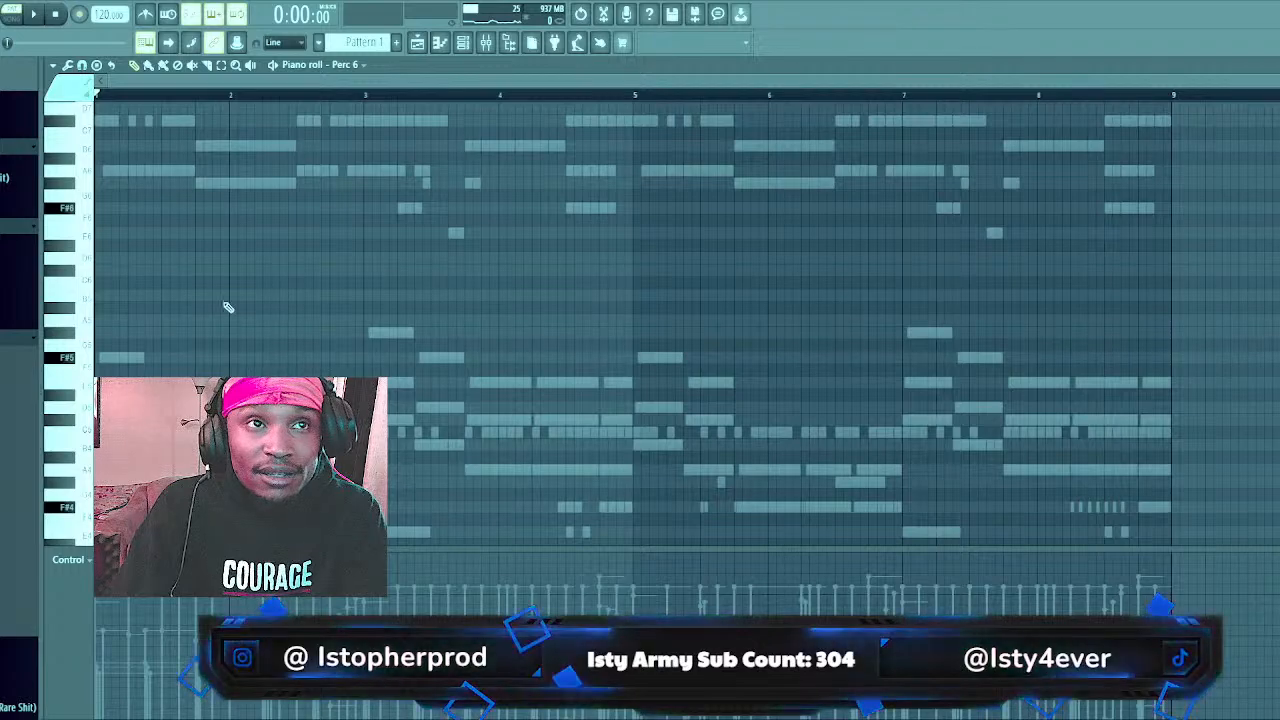
Place Perc 6 hits on C5 across the first four bars, playing the pattern between placements to check the rhythm
key("space")
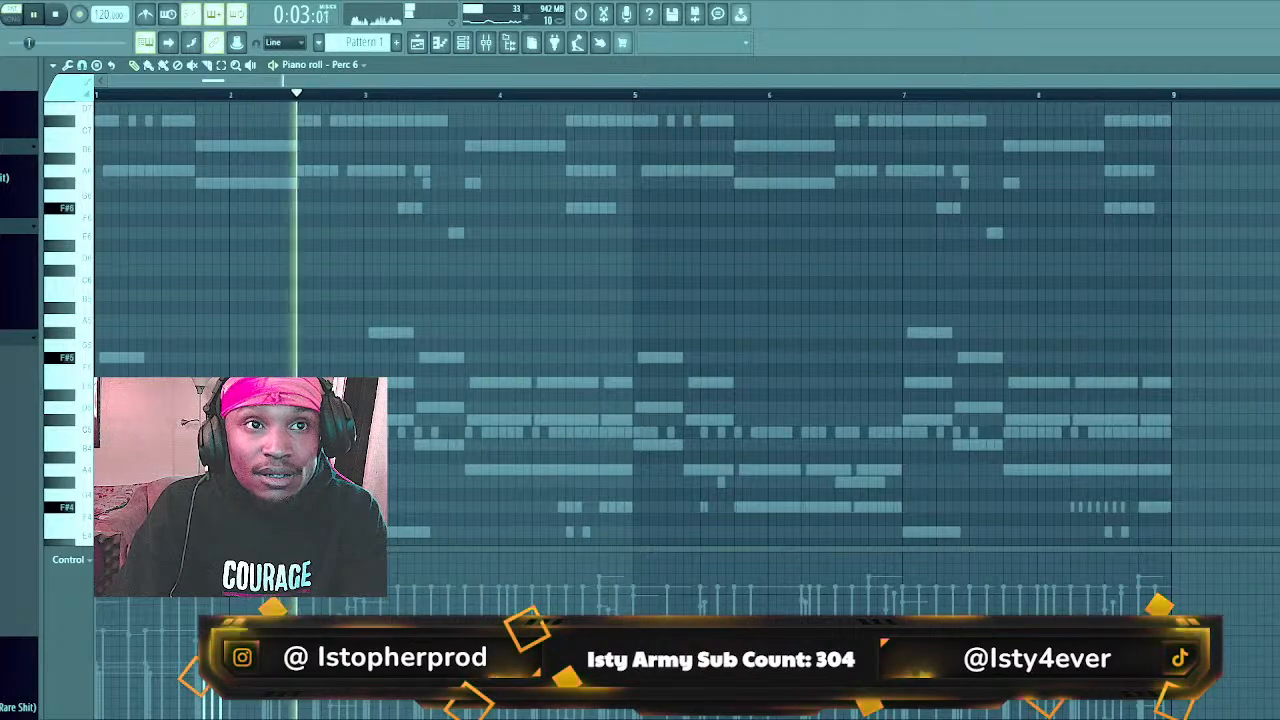
key("space")
key("space")
key("space")
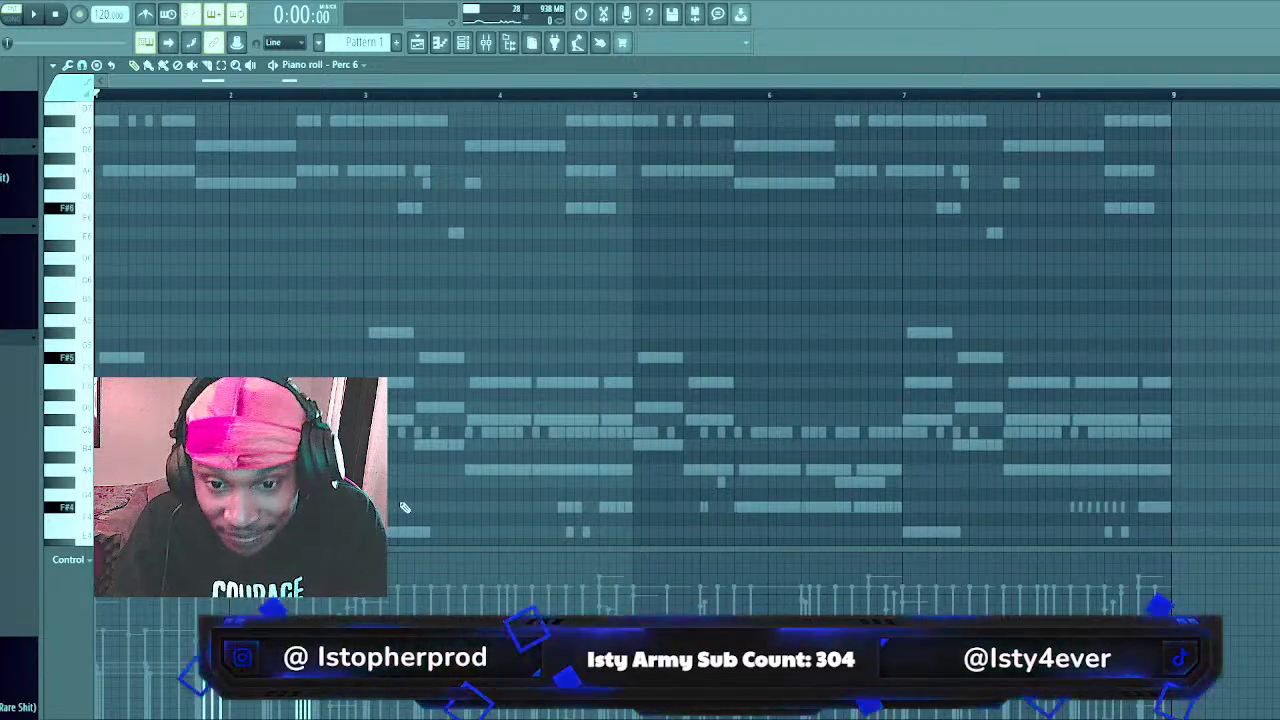
key("space")
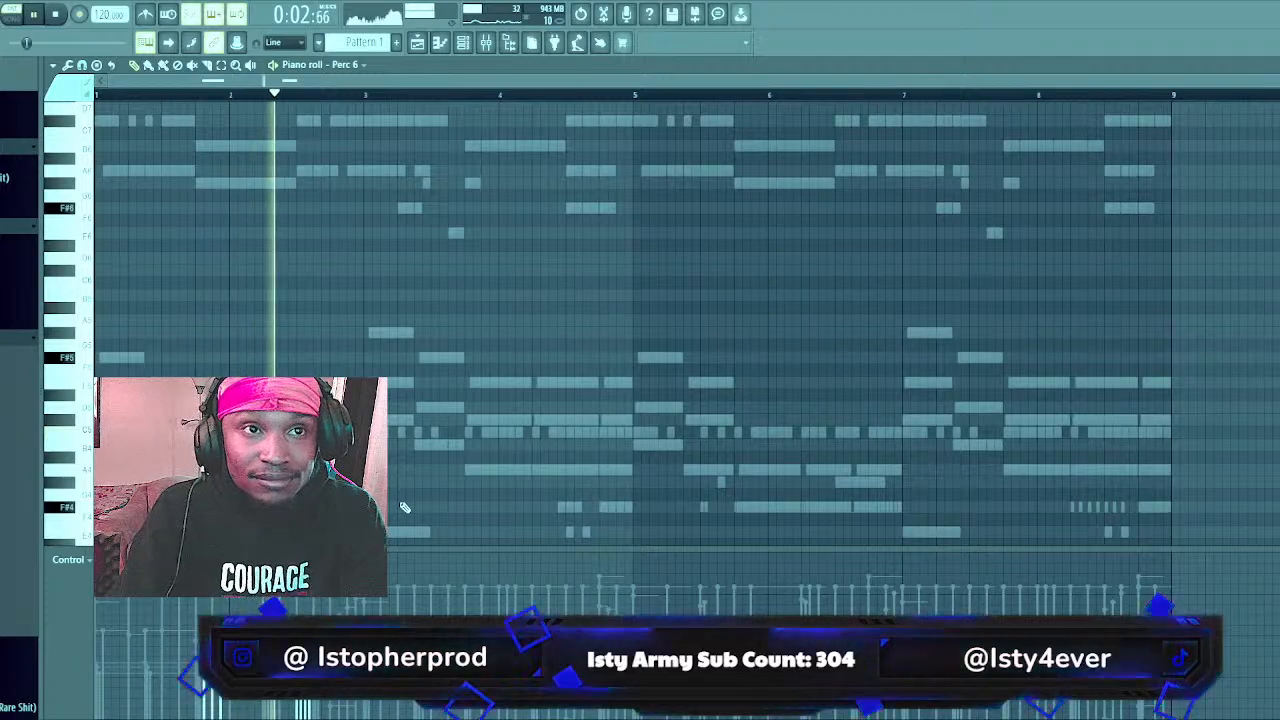
key("space")
key("space")
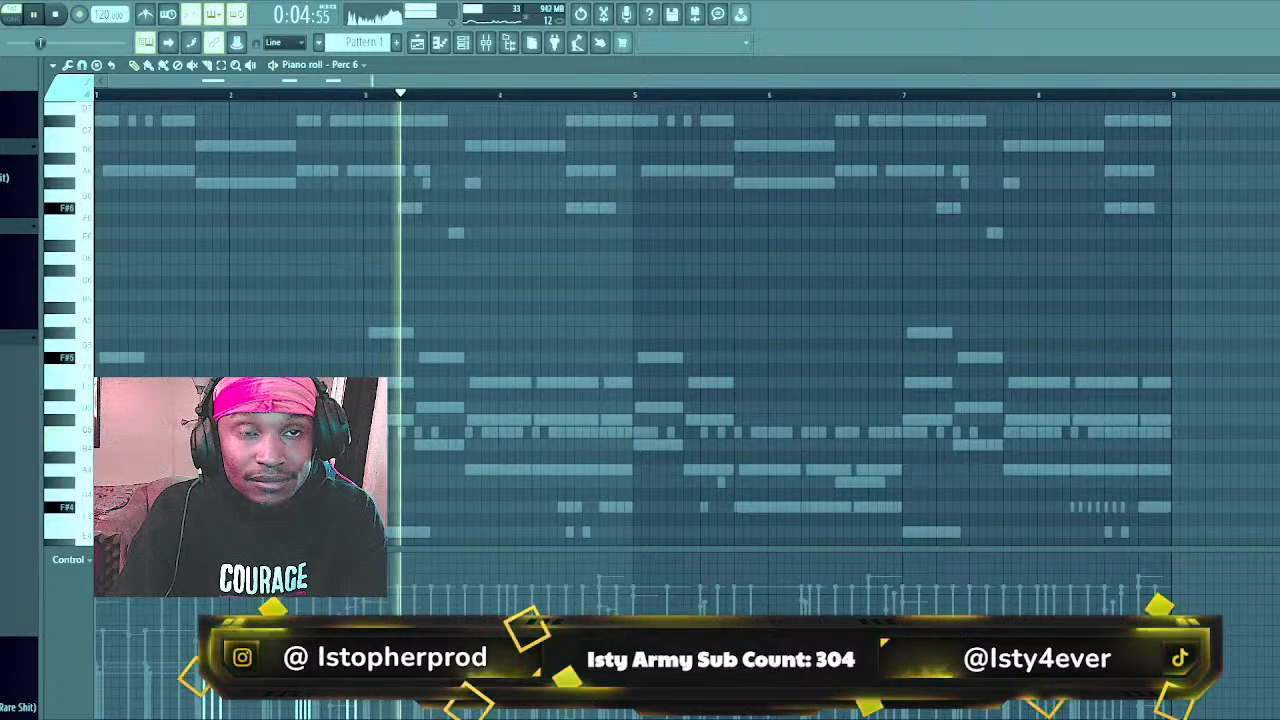
key("space")
key("space")
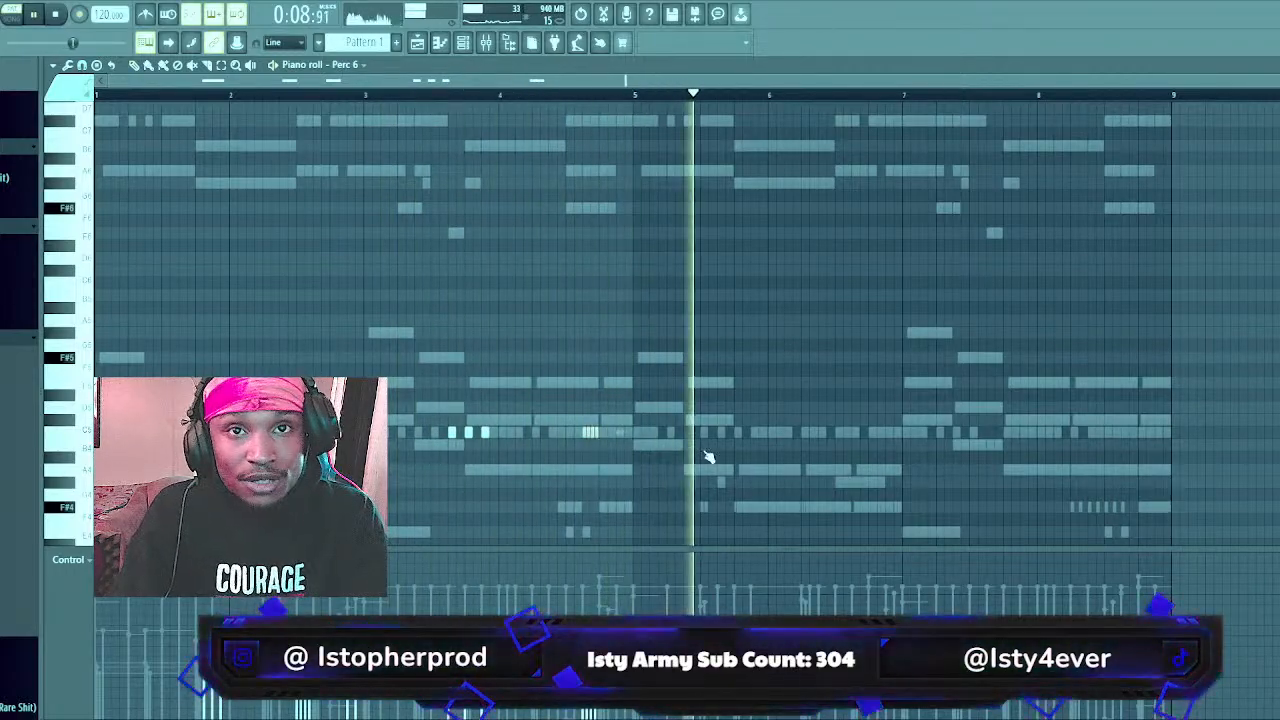
key("space")
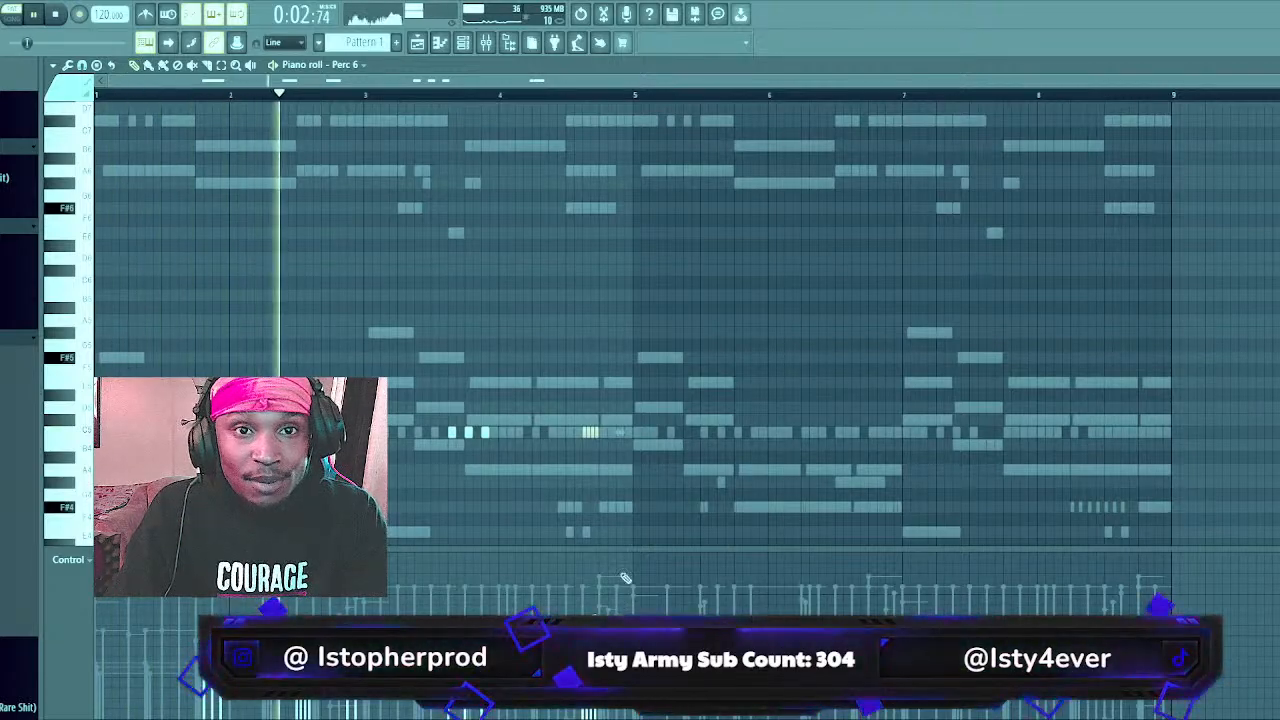
key("space")
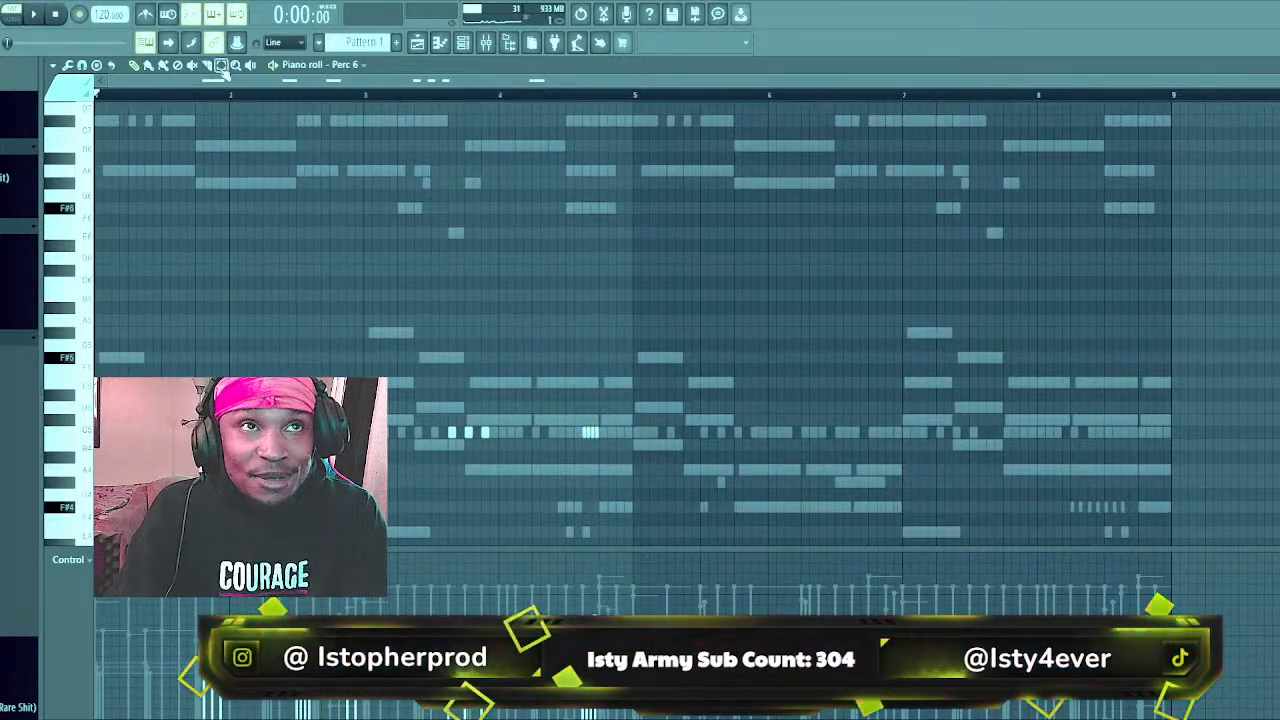
Duplicate the Perc 6 hits from the first four bars into bars five to eight and clear the selection
left_click_drag(635, 96, 96, 95)
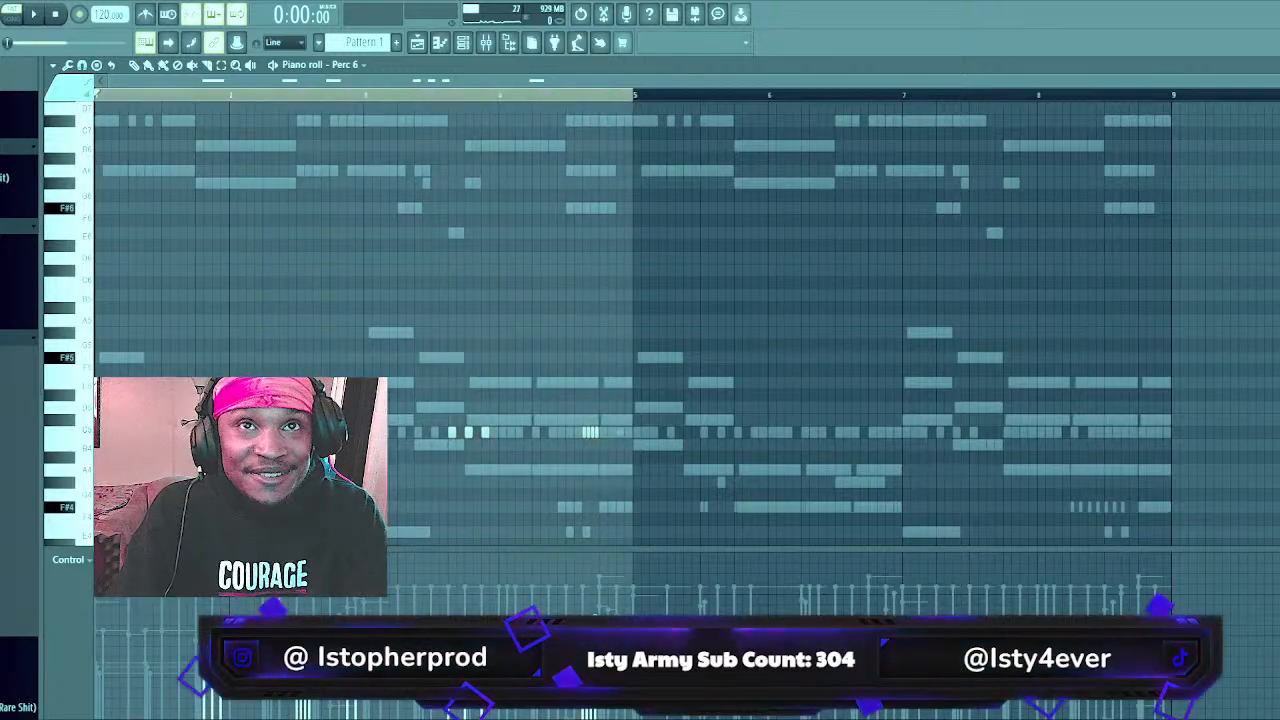
key("ctrl+b")
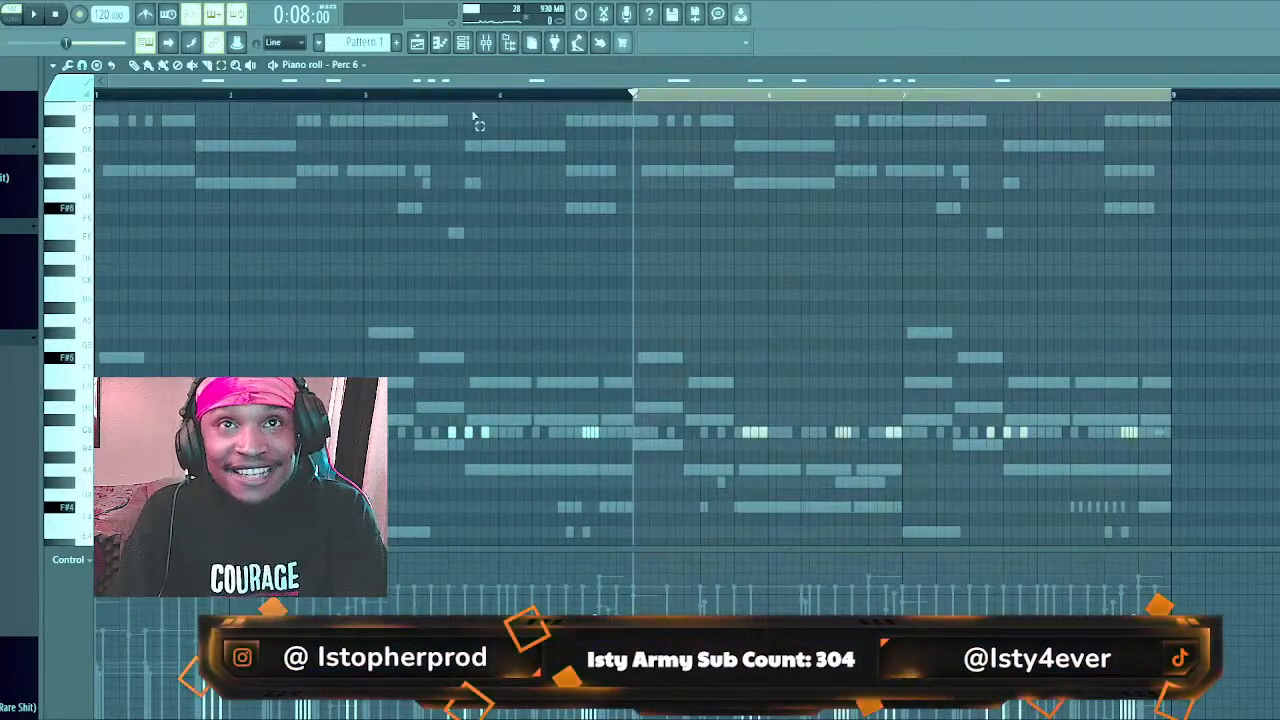
left_click(710, 118)
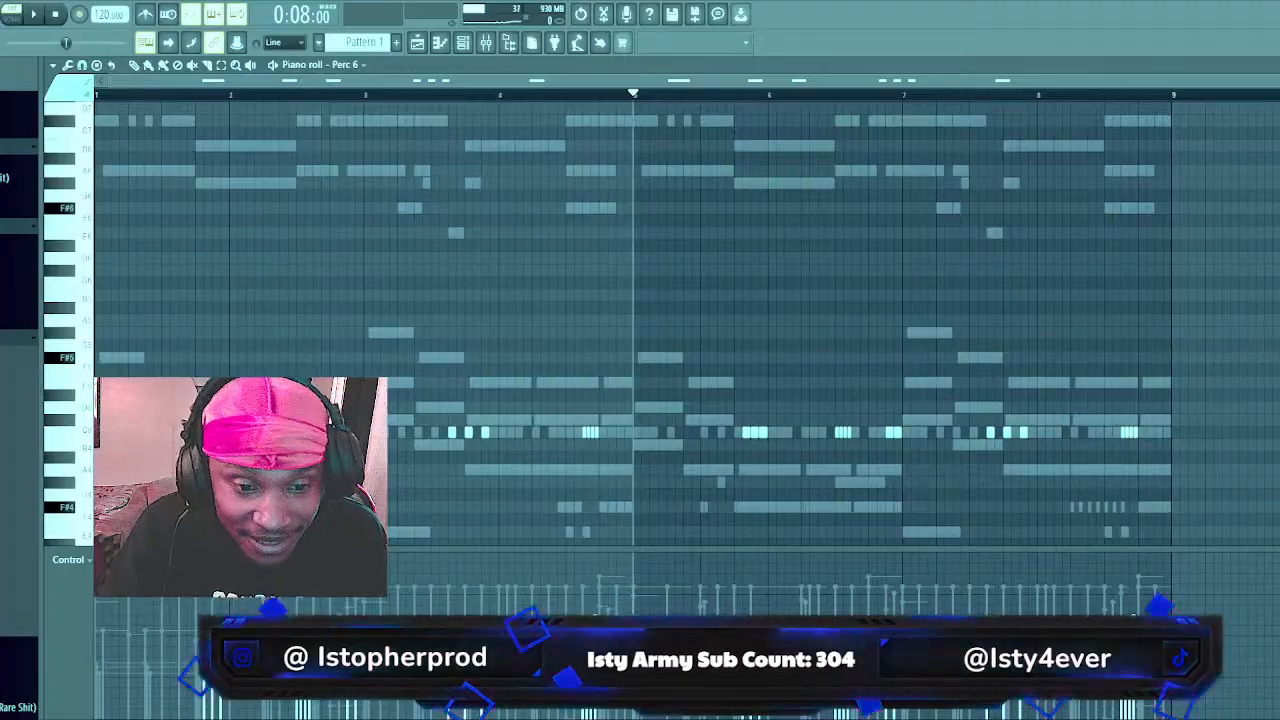
Switch to the web browser and search Google for ambient trap
key("alt+Tab")
key("alt+Tab")
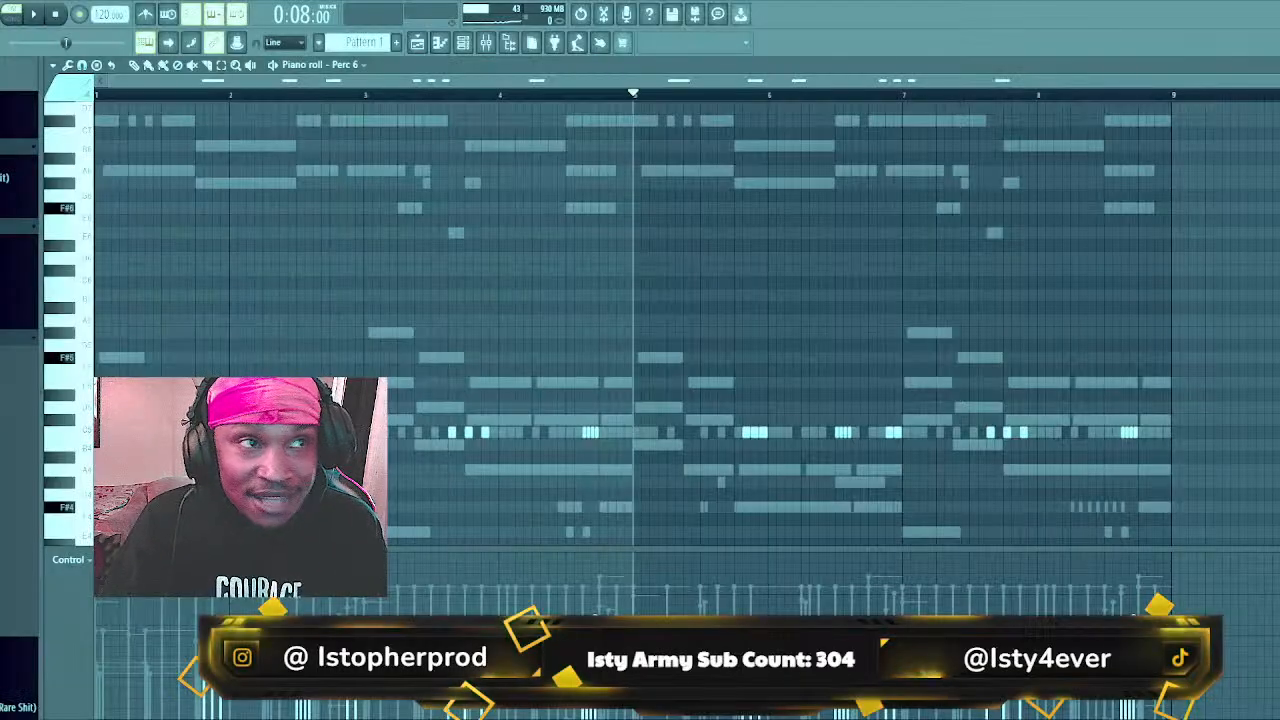
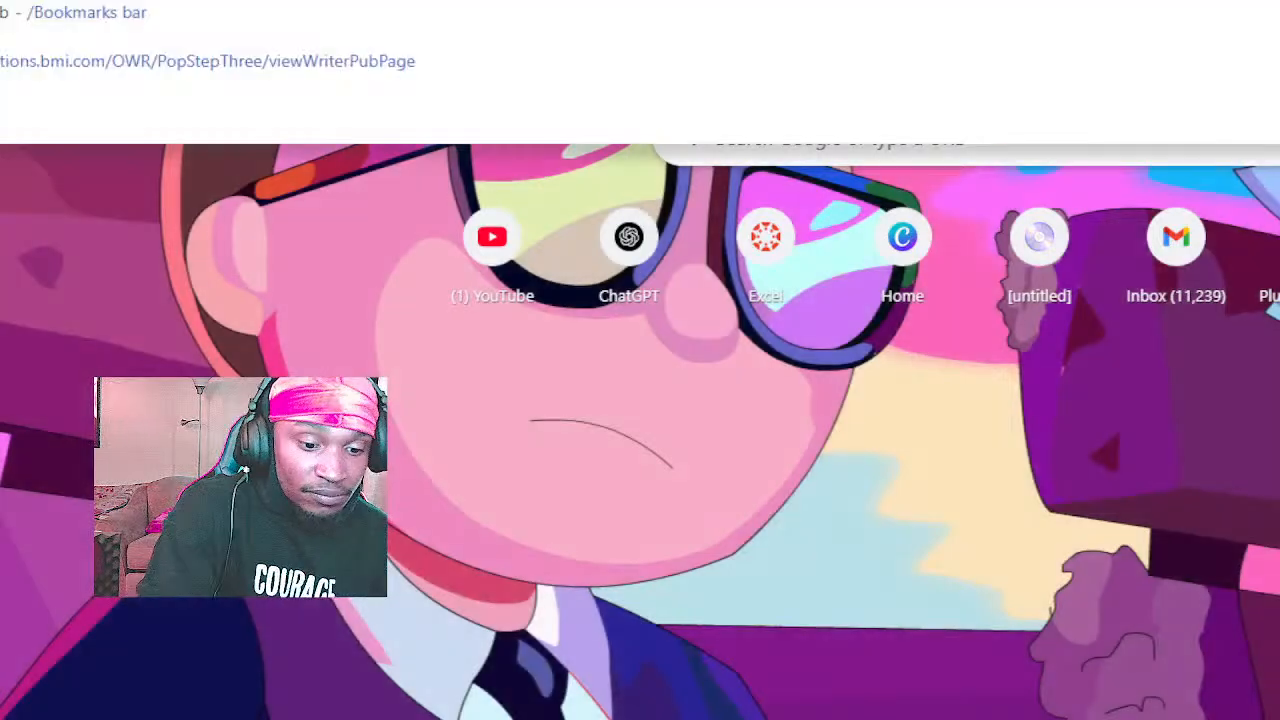
type("mbie")
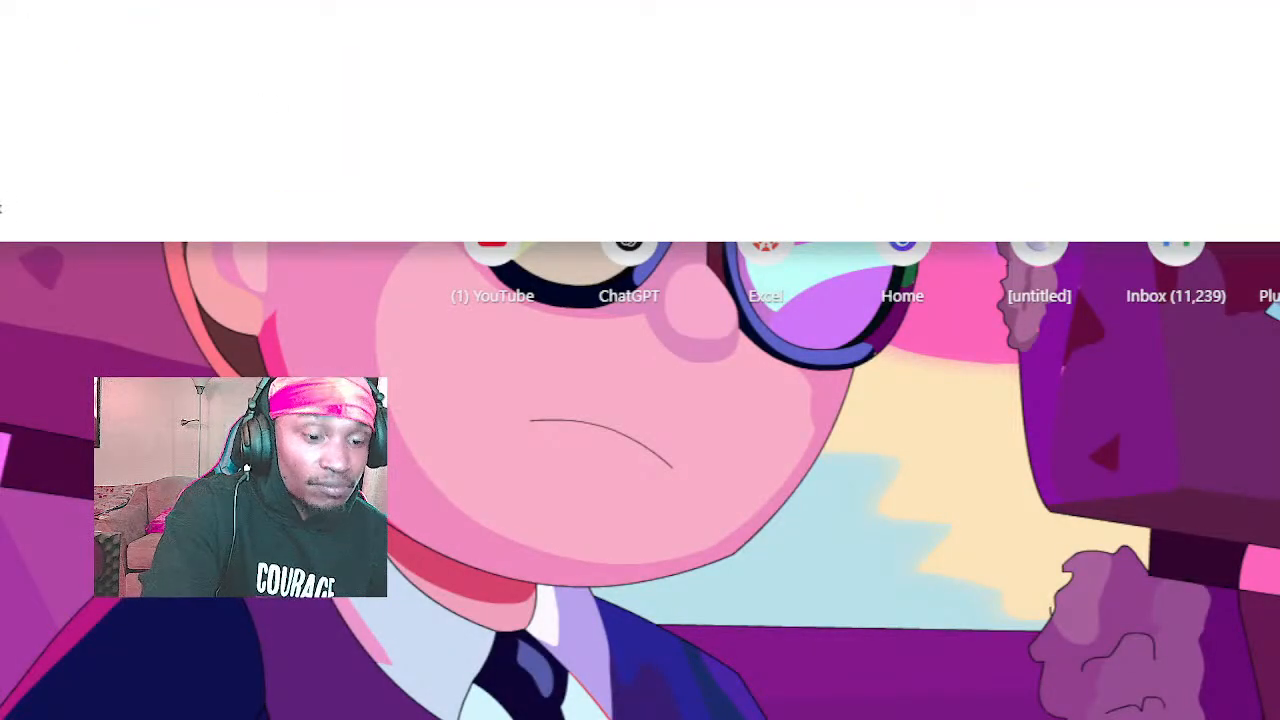
key("Escape")
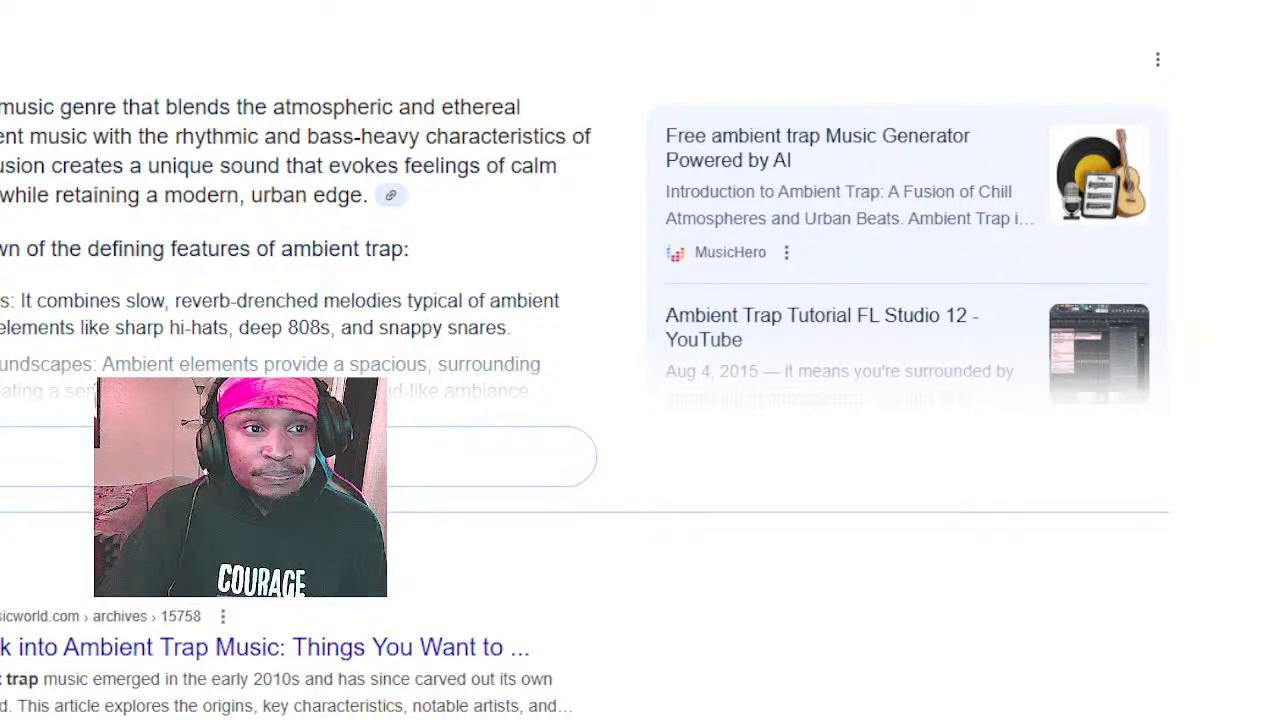
Expand the overview of ambient trap's defining features and read through it
key("ctrl+Tab")
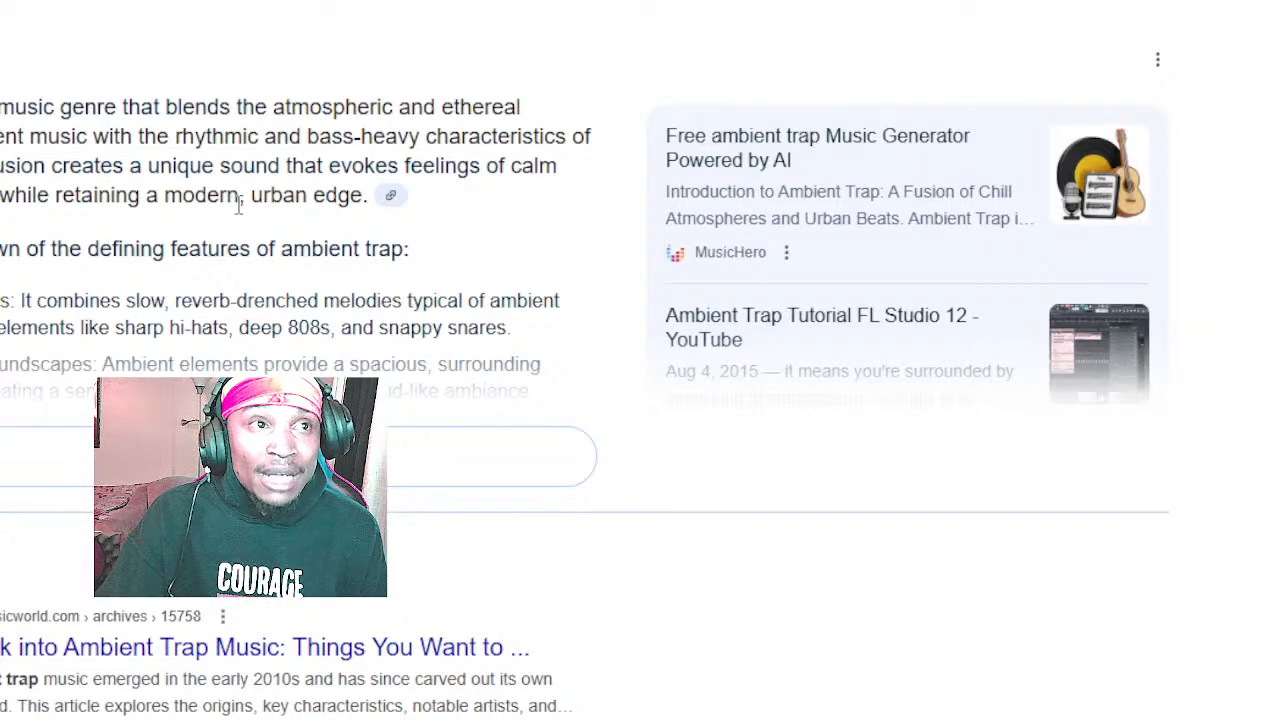
left_click(130, 445)
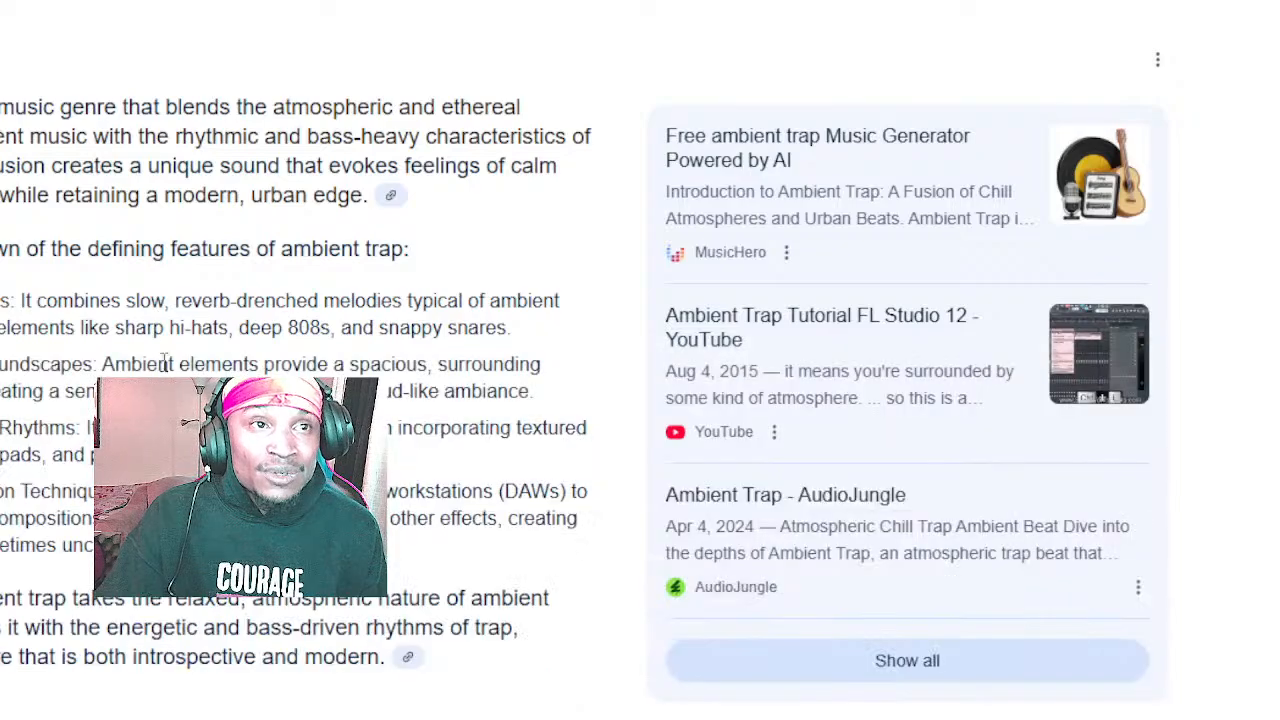
scroll(158, 338, "down", 3)
scroll(158, 338, "up", 3)
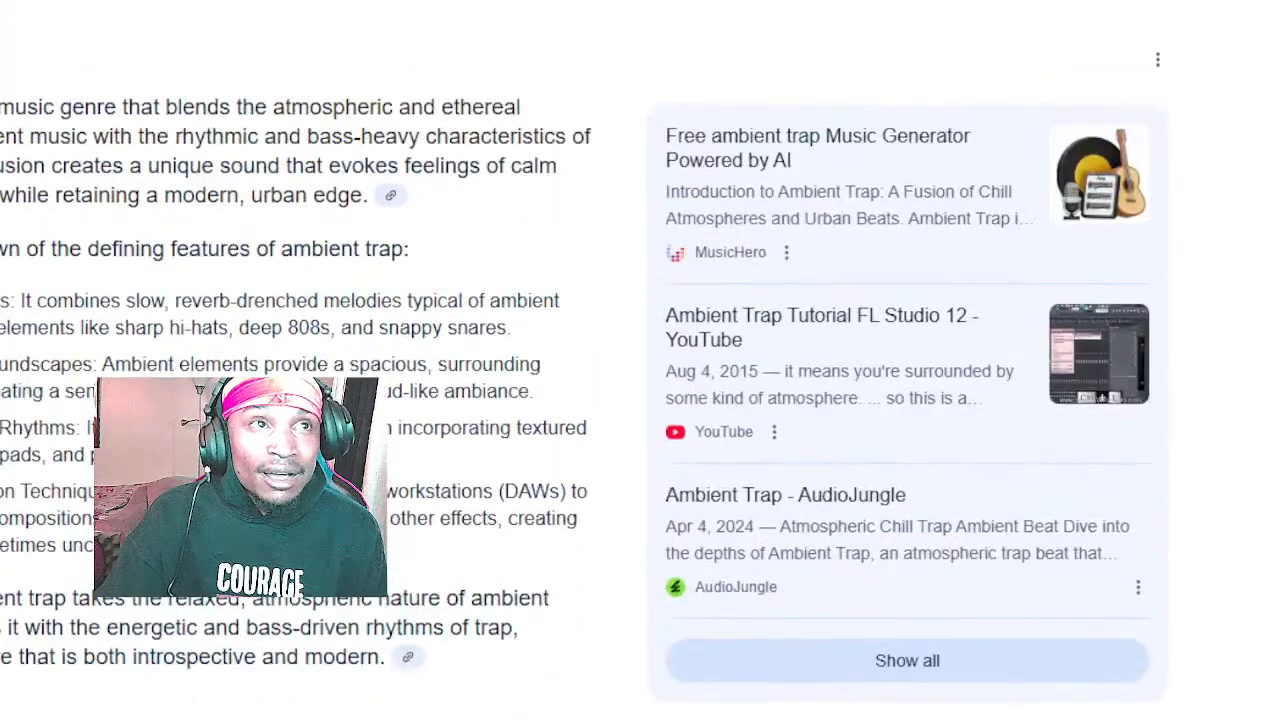
scroll(45, 6, "down", 5)
scroll(45, 6, "up", 5)
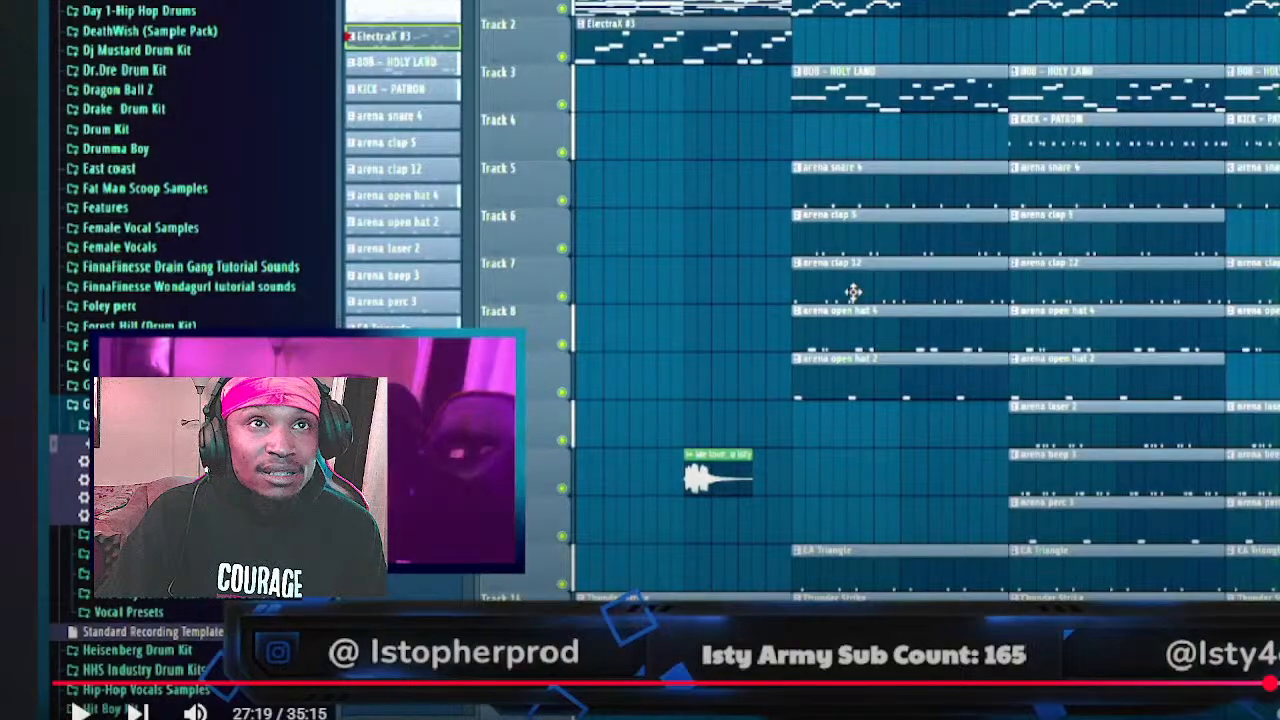
Search YouTube for "ambient tap" and look through the videos and Shorts it offers
type("amb")
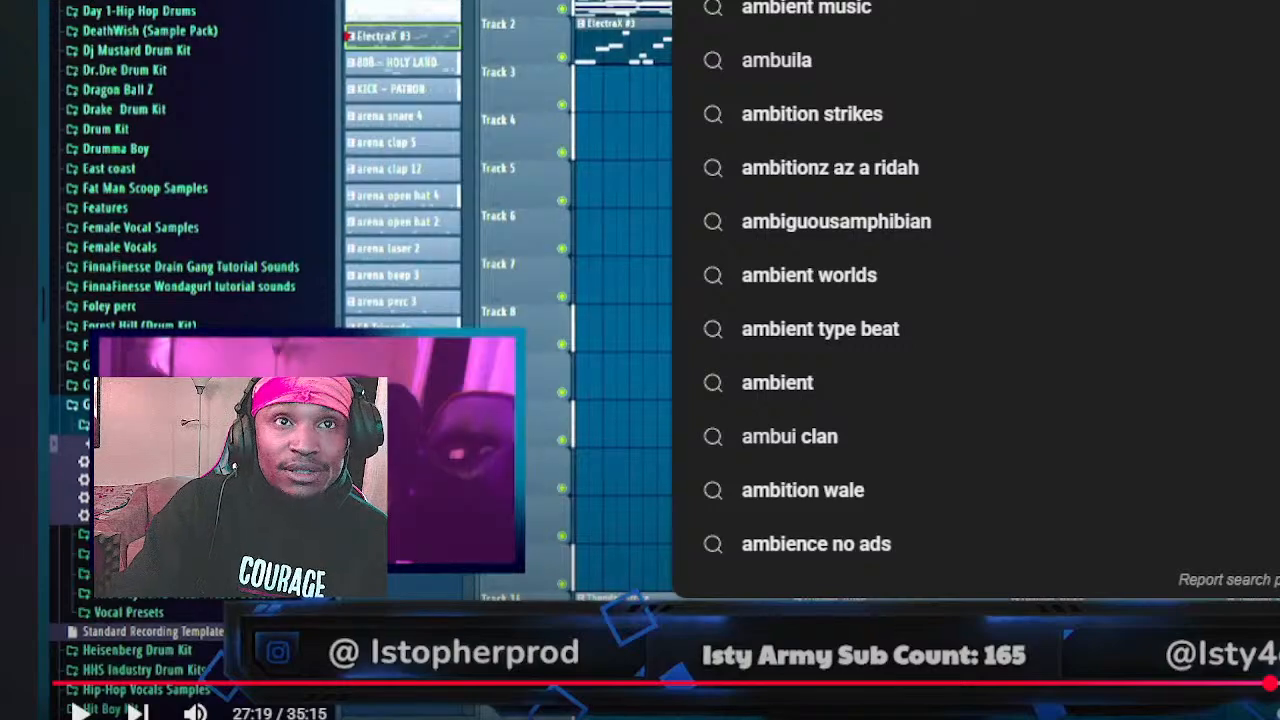
key("Down")
key("BackSpace")
key("BackSpace")
key("BackSpace")
key("BackSpace")
key("BackSpace")
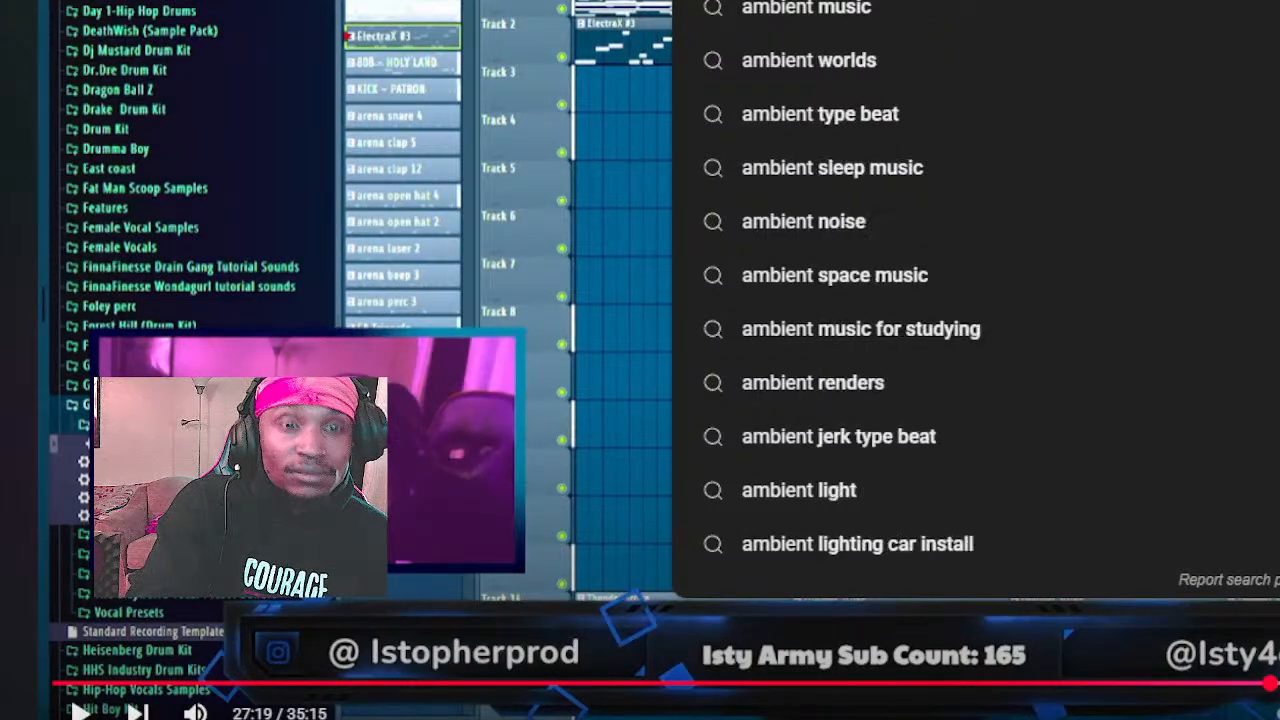
type("tap")
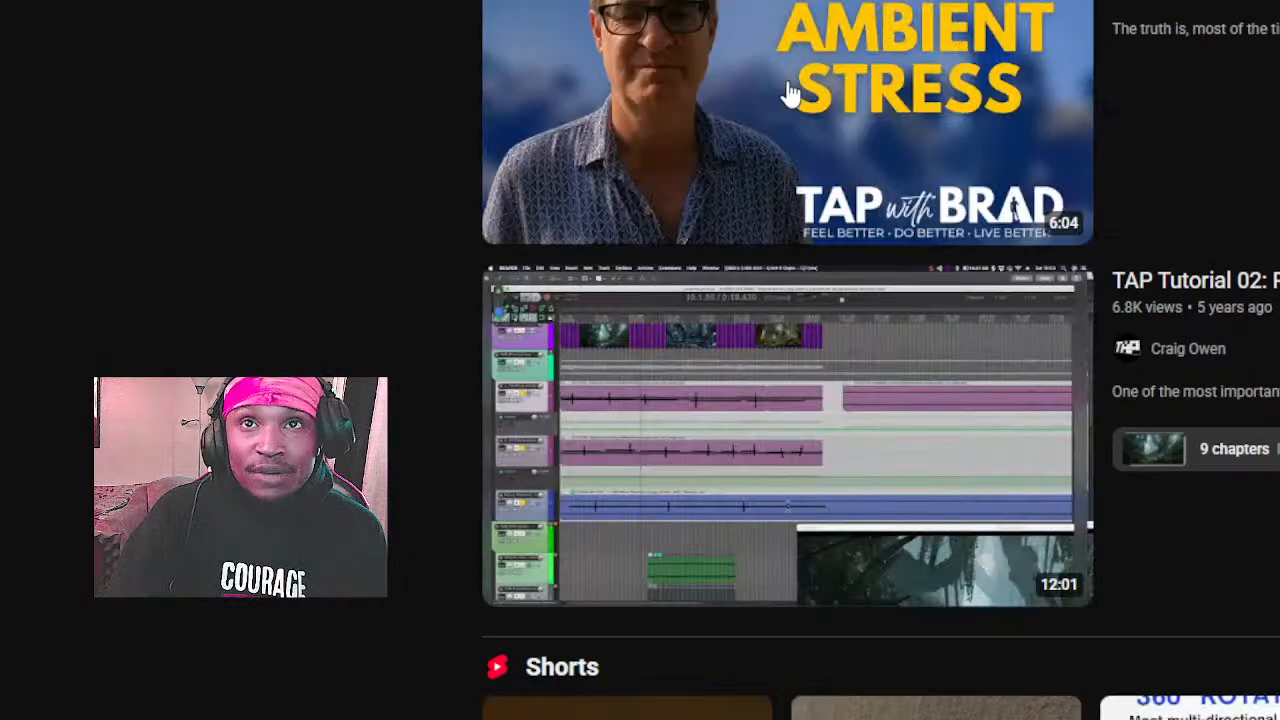
scroll(790, 92, "down", 6)
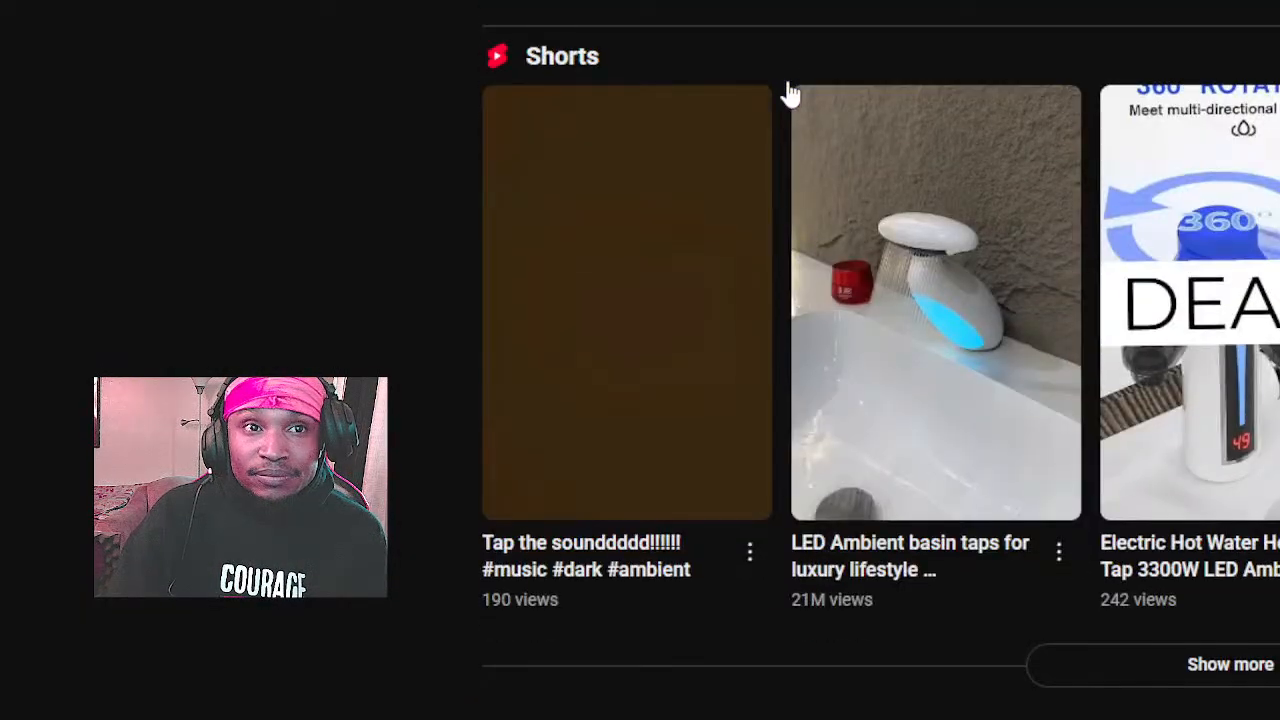
scroll(790, 92, "down", 6)
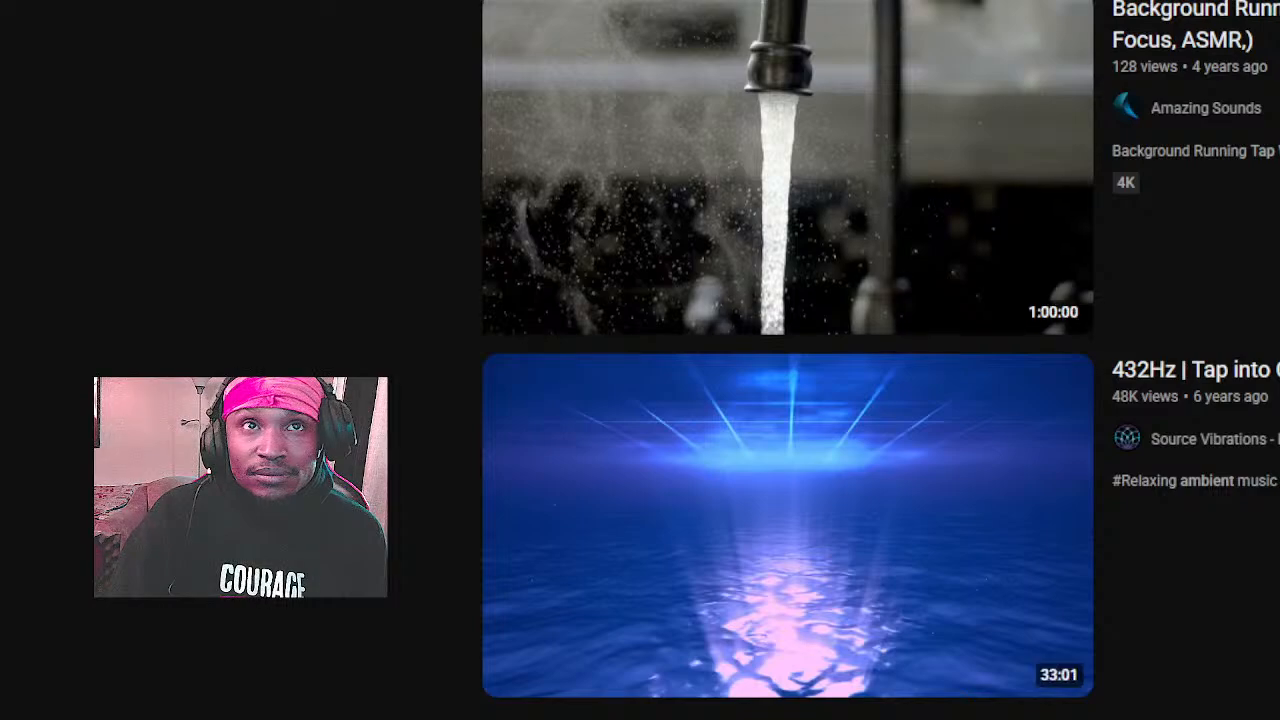
Replace the YouTube search with "ambient trap" to find example beats
left_click(900, 2)
type("ambient trap")
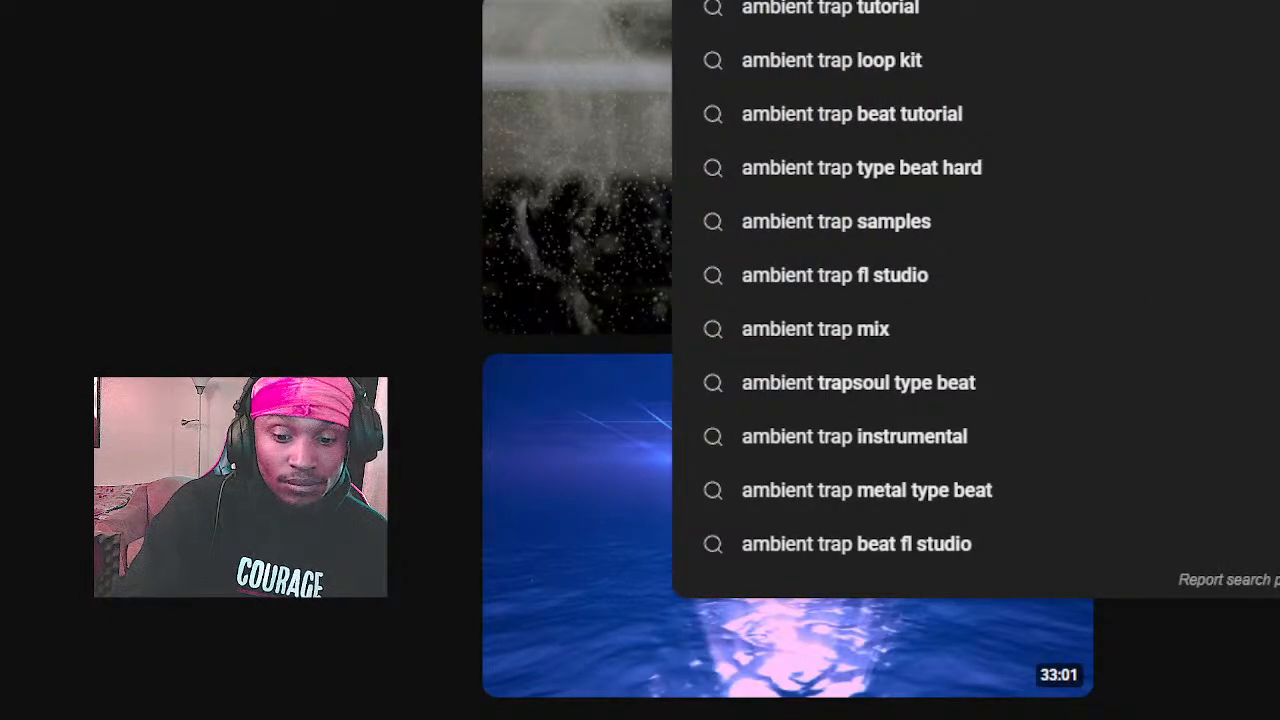
key("Return")
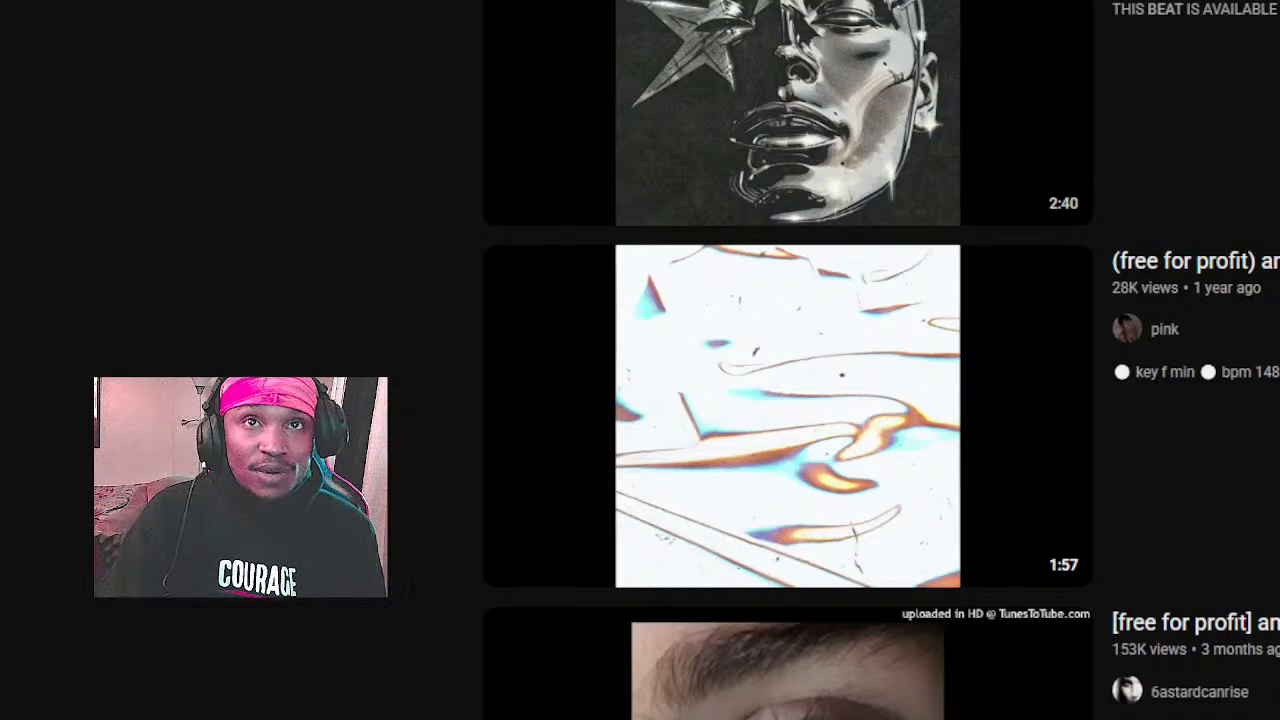
Open the 2:40 beat video with the chrome face artwork and listen to it as a style reference
left_click(731, 25)
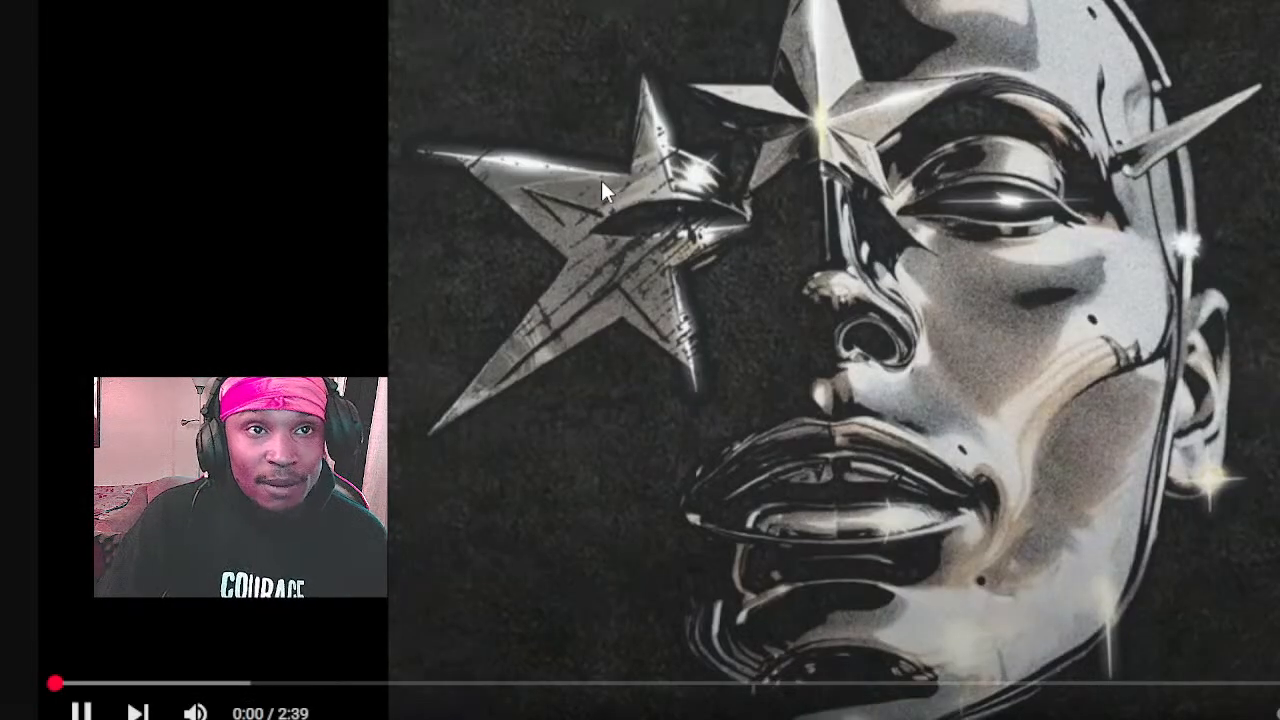
left_click(601, 180)
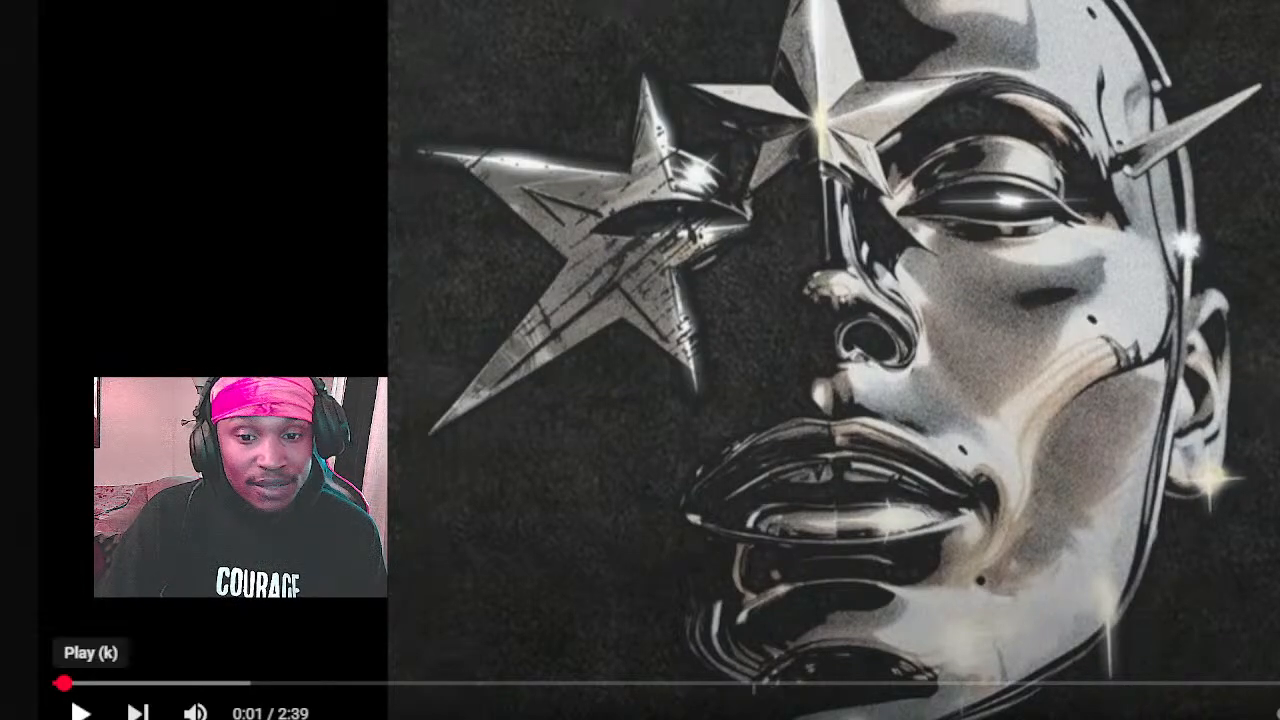
left_click(584, 278)
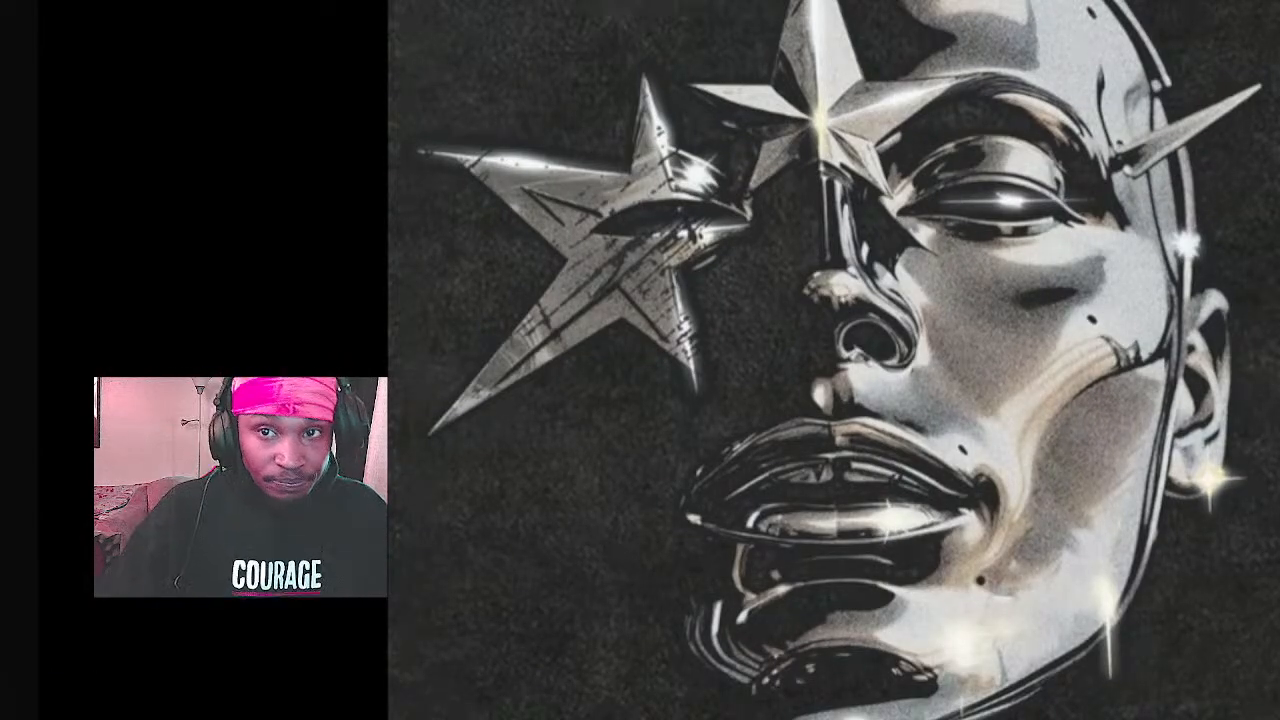
mouse_move(223, 599)
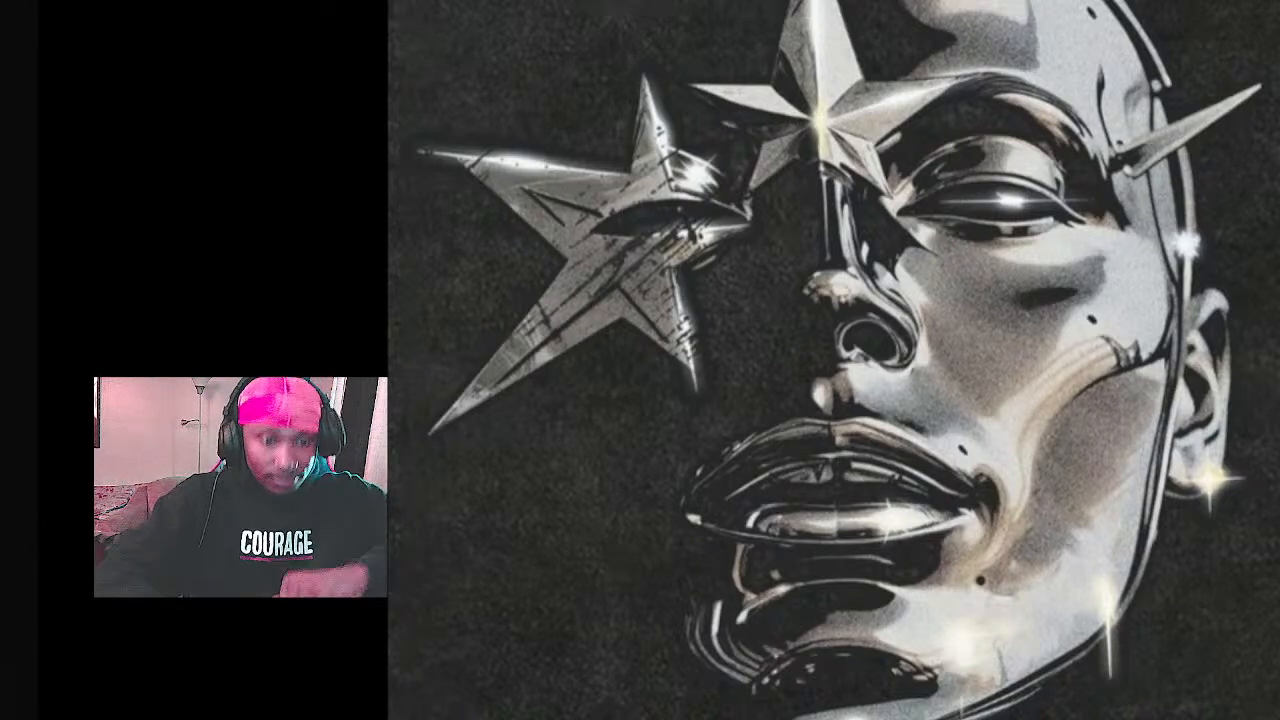
mouse_move(447, 88)
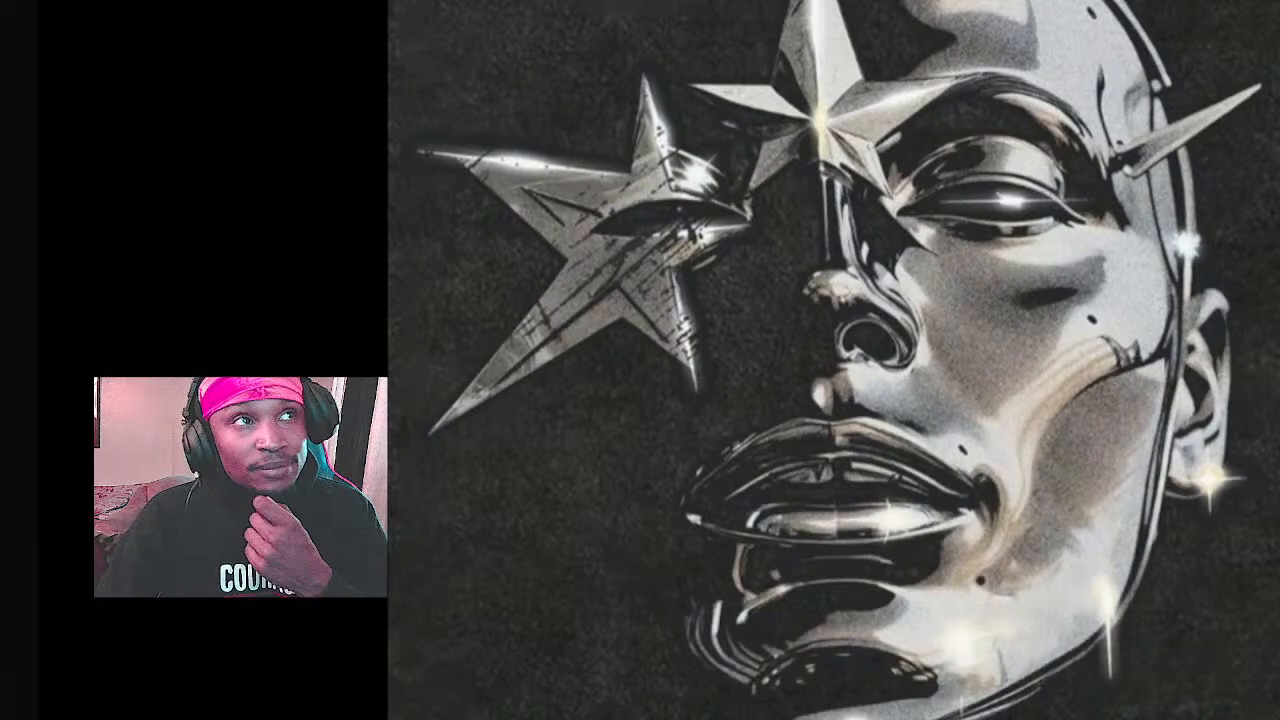
Return to the search results, open the 1:57 free-for-profit beat and skip ahead past its intro to listen
key("alt+Left")
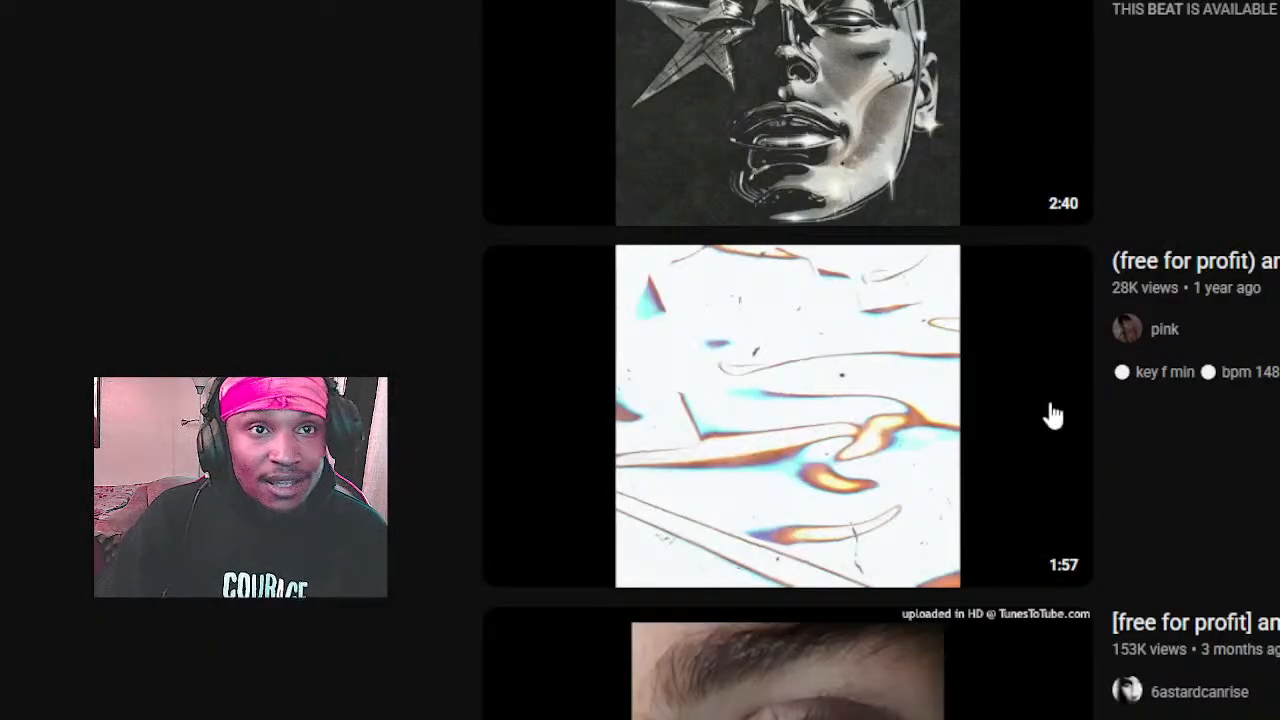
left_click(837, 445)
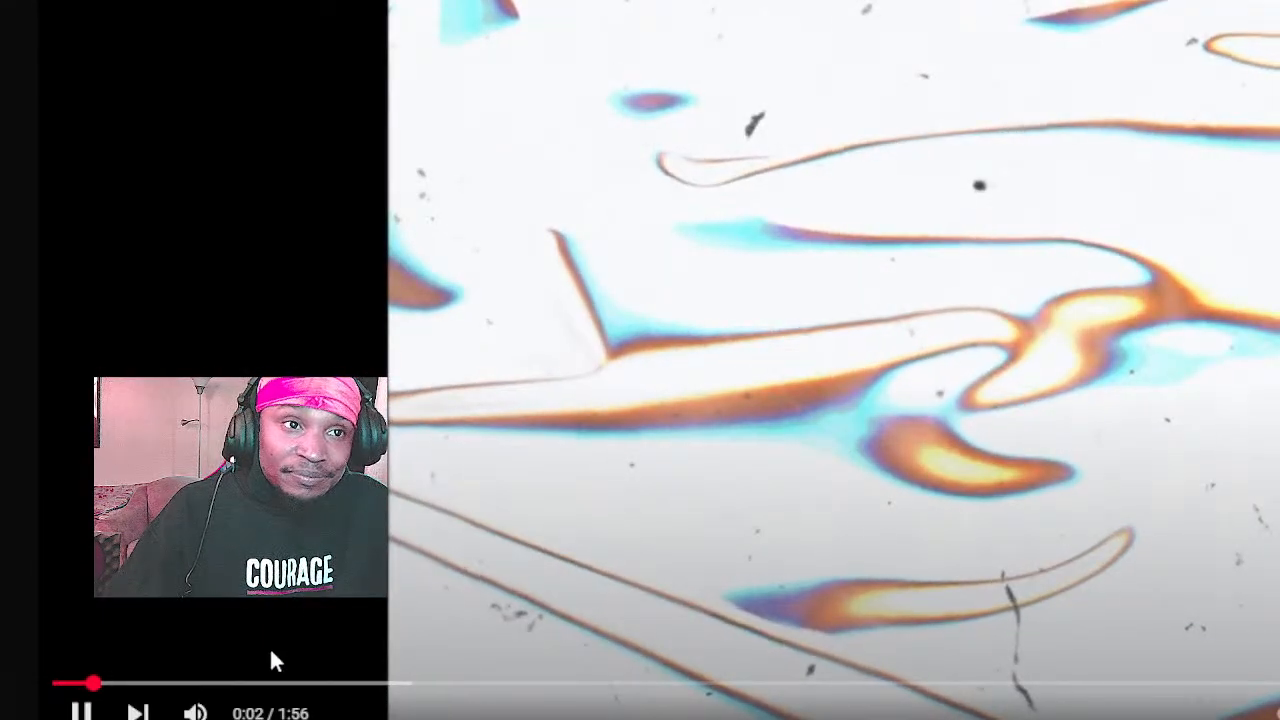
left_click(269, 683)
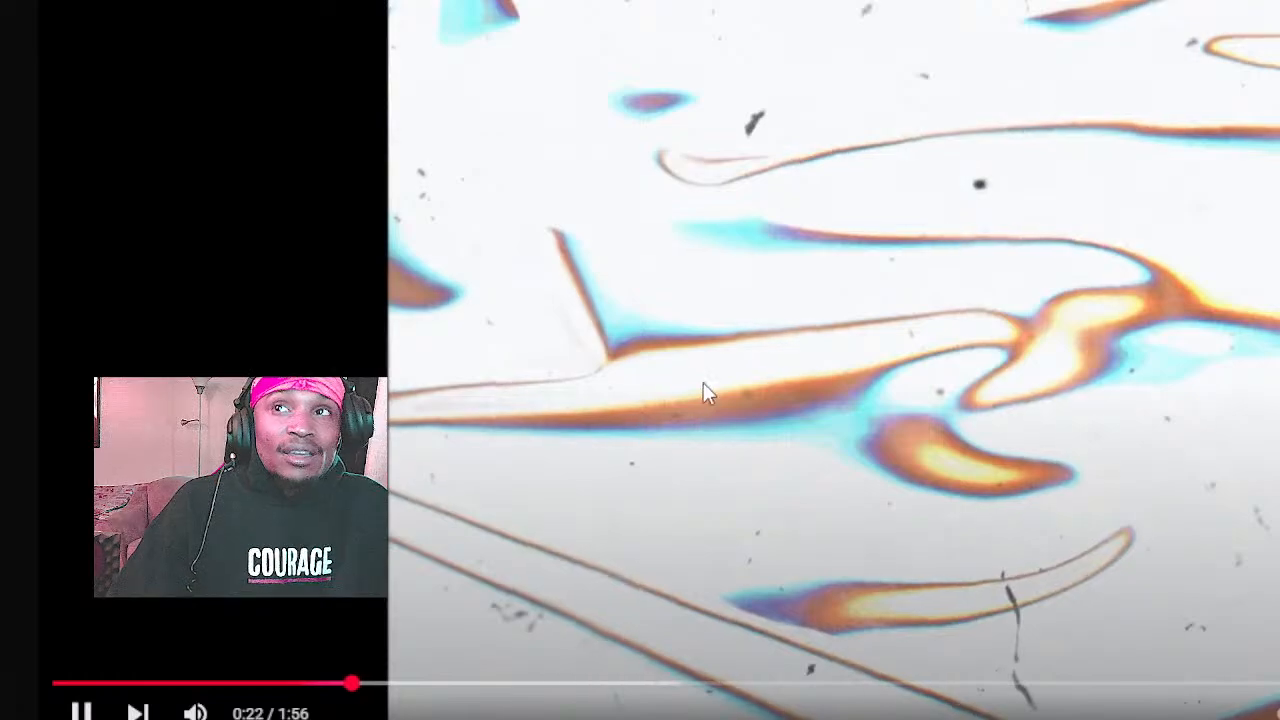
left_click(746, 366)
left_click(530, 278)
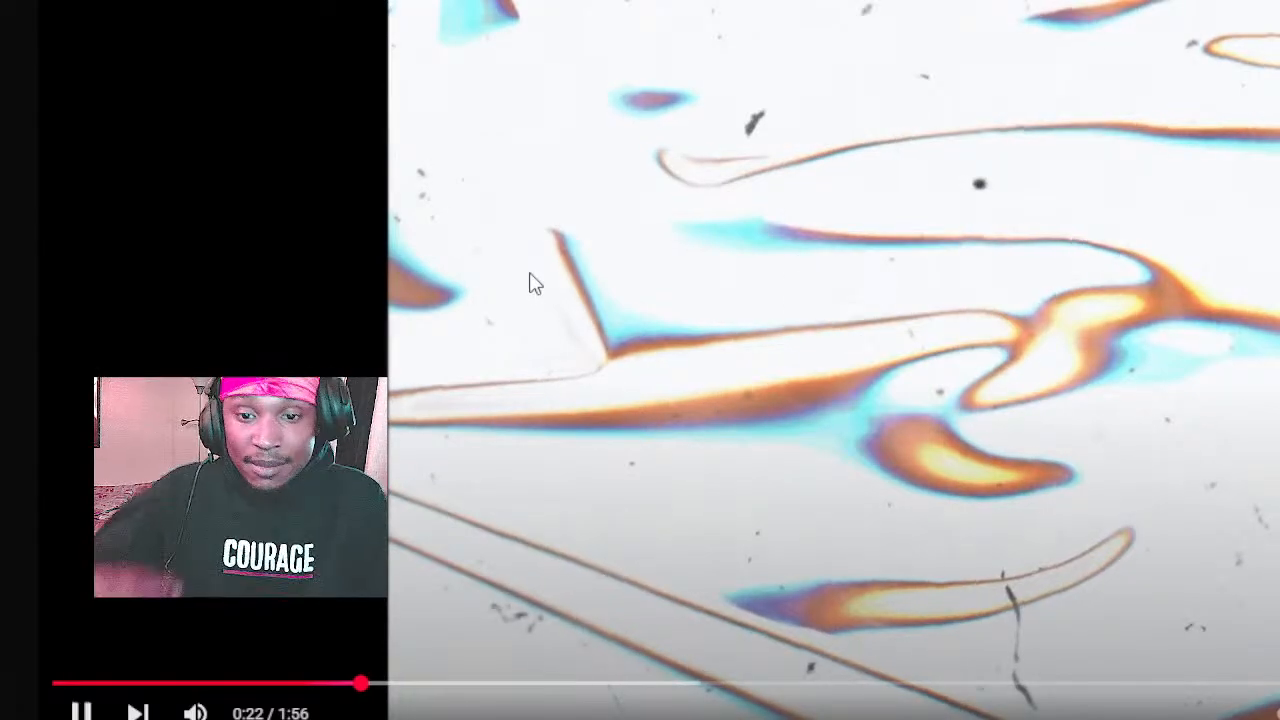